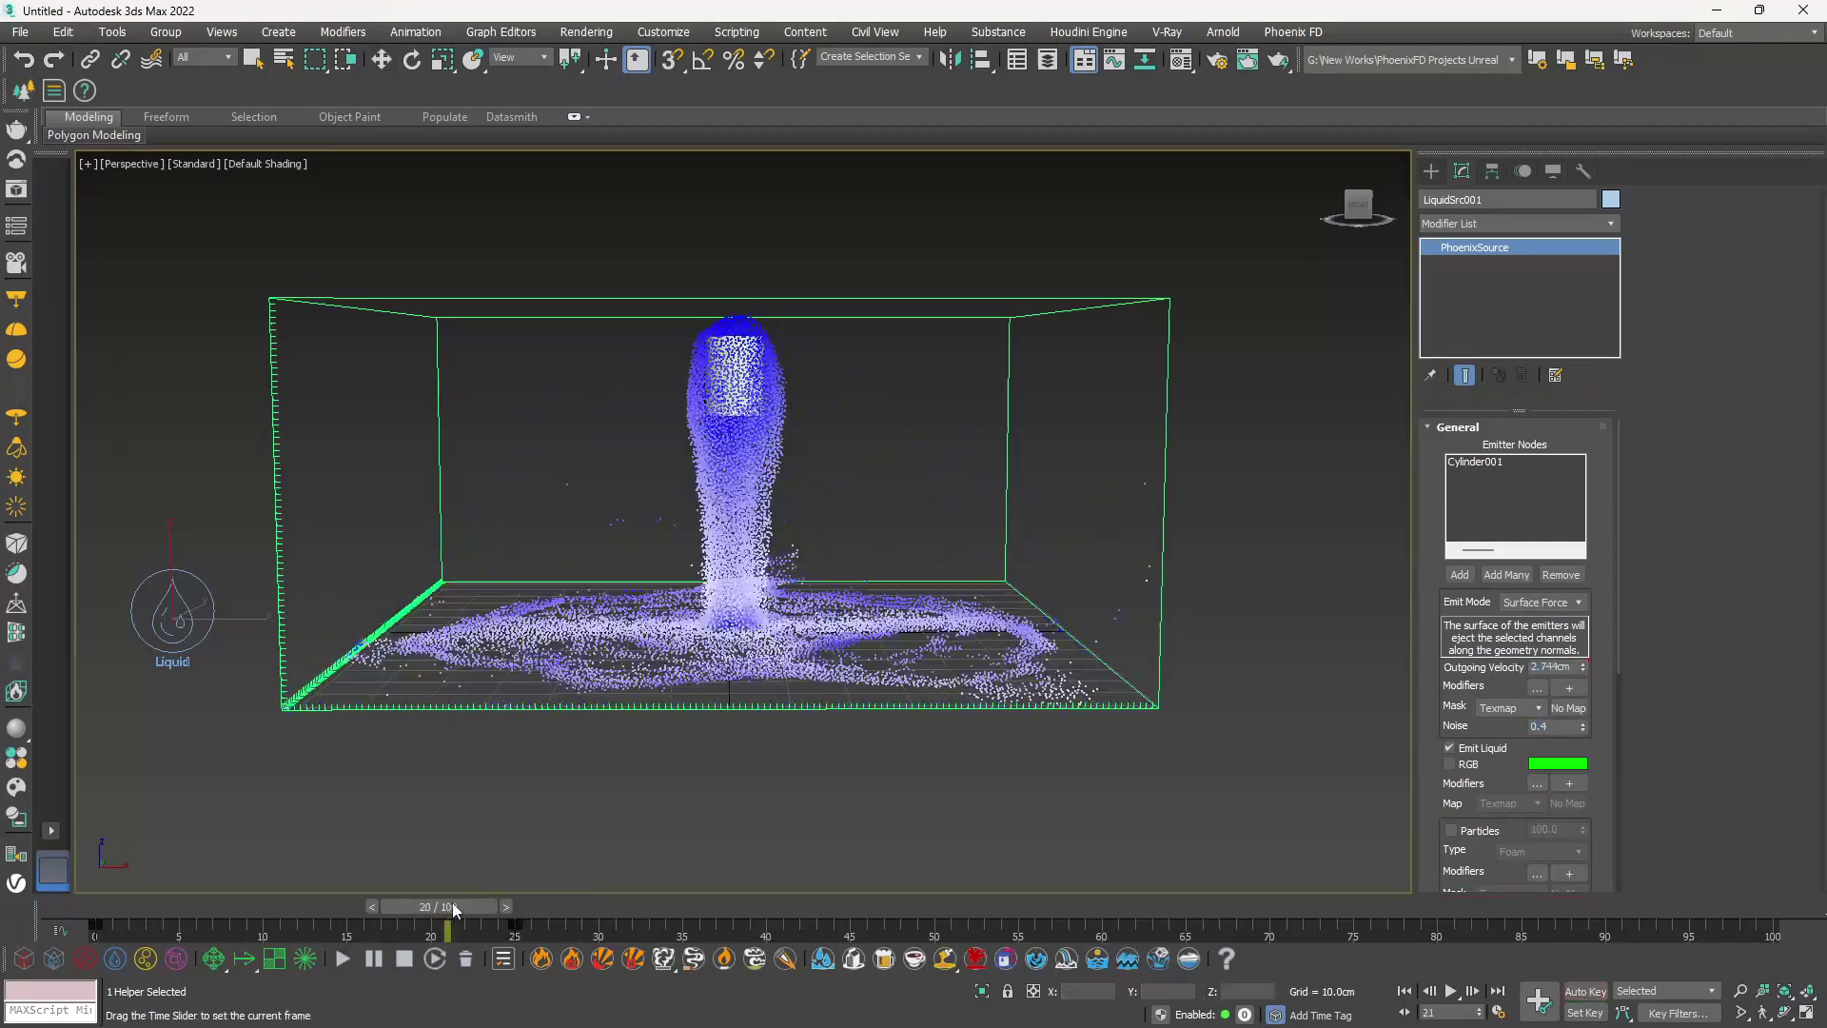
pyautogui.moveTo(419, 905); pyautogui.dragTo(379, 906)
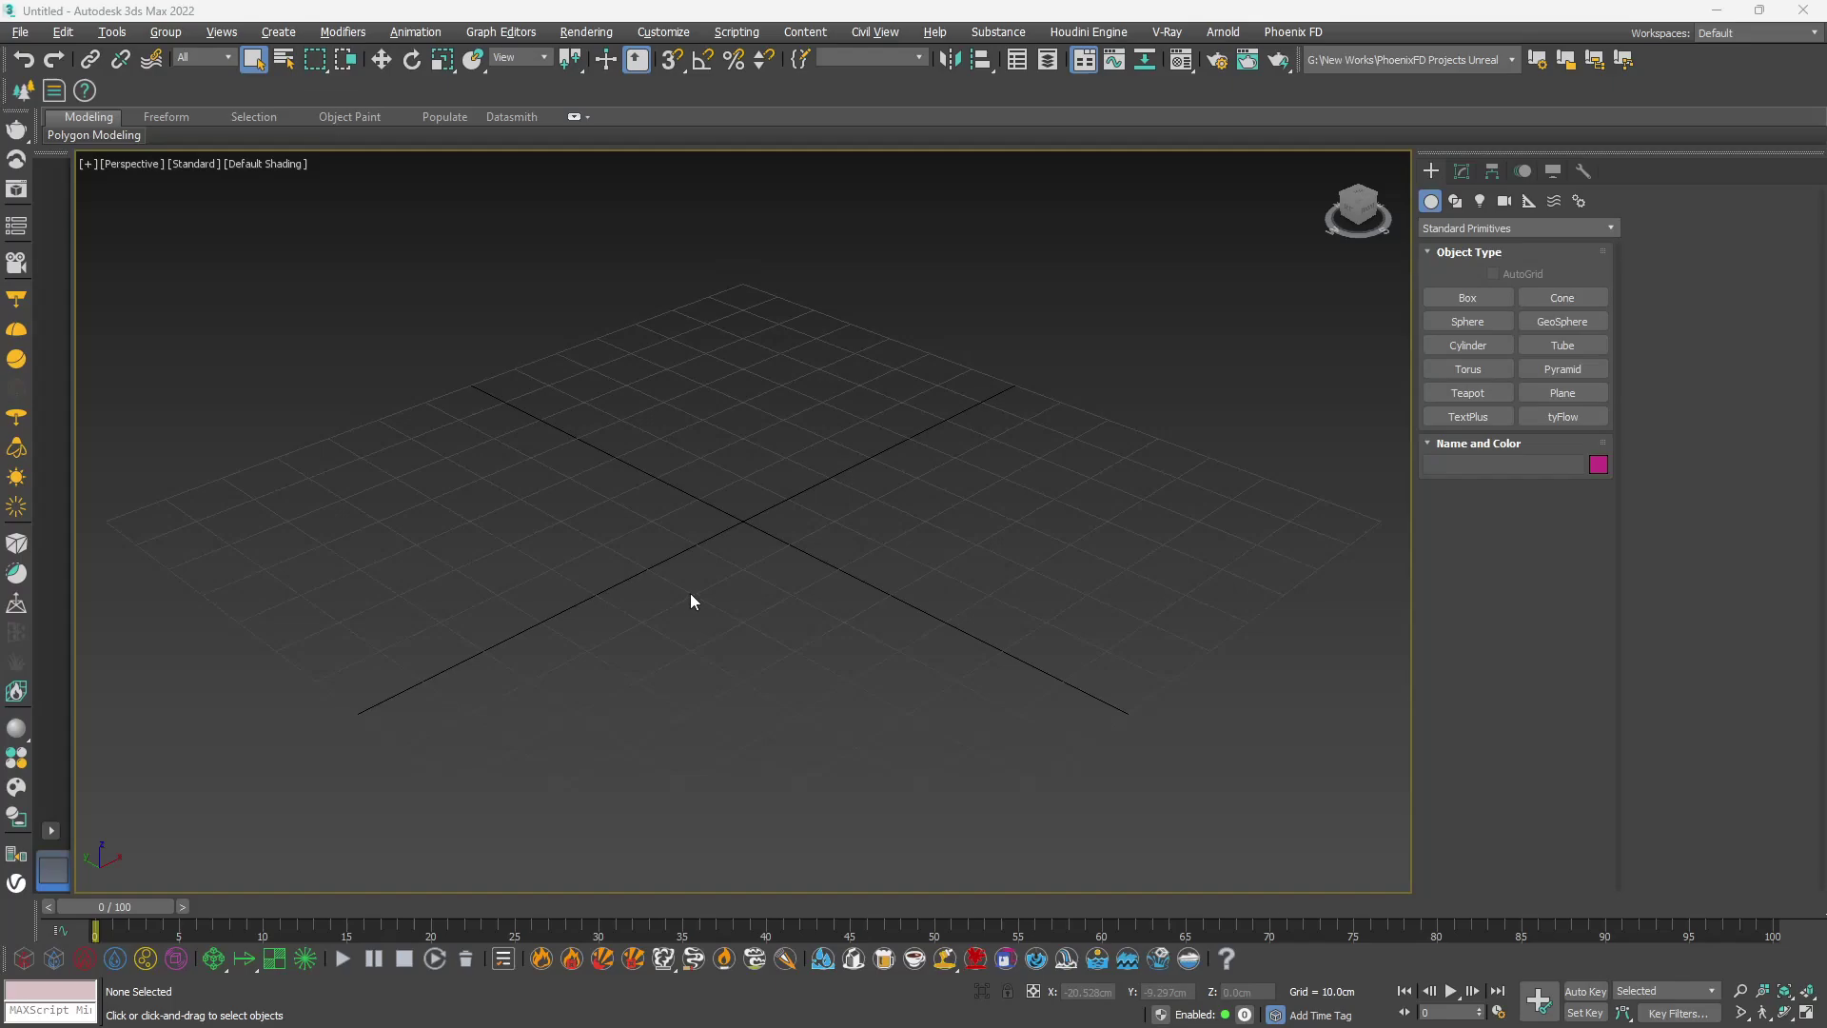
# Create a cylinder with a radius of about 6.1 cm and a height of about 16.2 cm near the grid's center
pyautogui.scroll(-5, 732, 590)
pyautogui.click(1465, 346)
pyautogui.moveTo(735, 558); pyautogui.dragTo(735, 571)
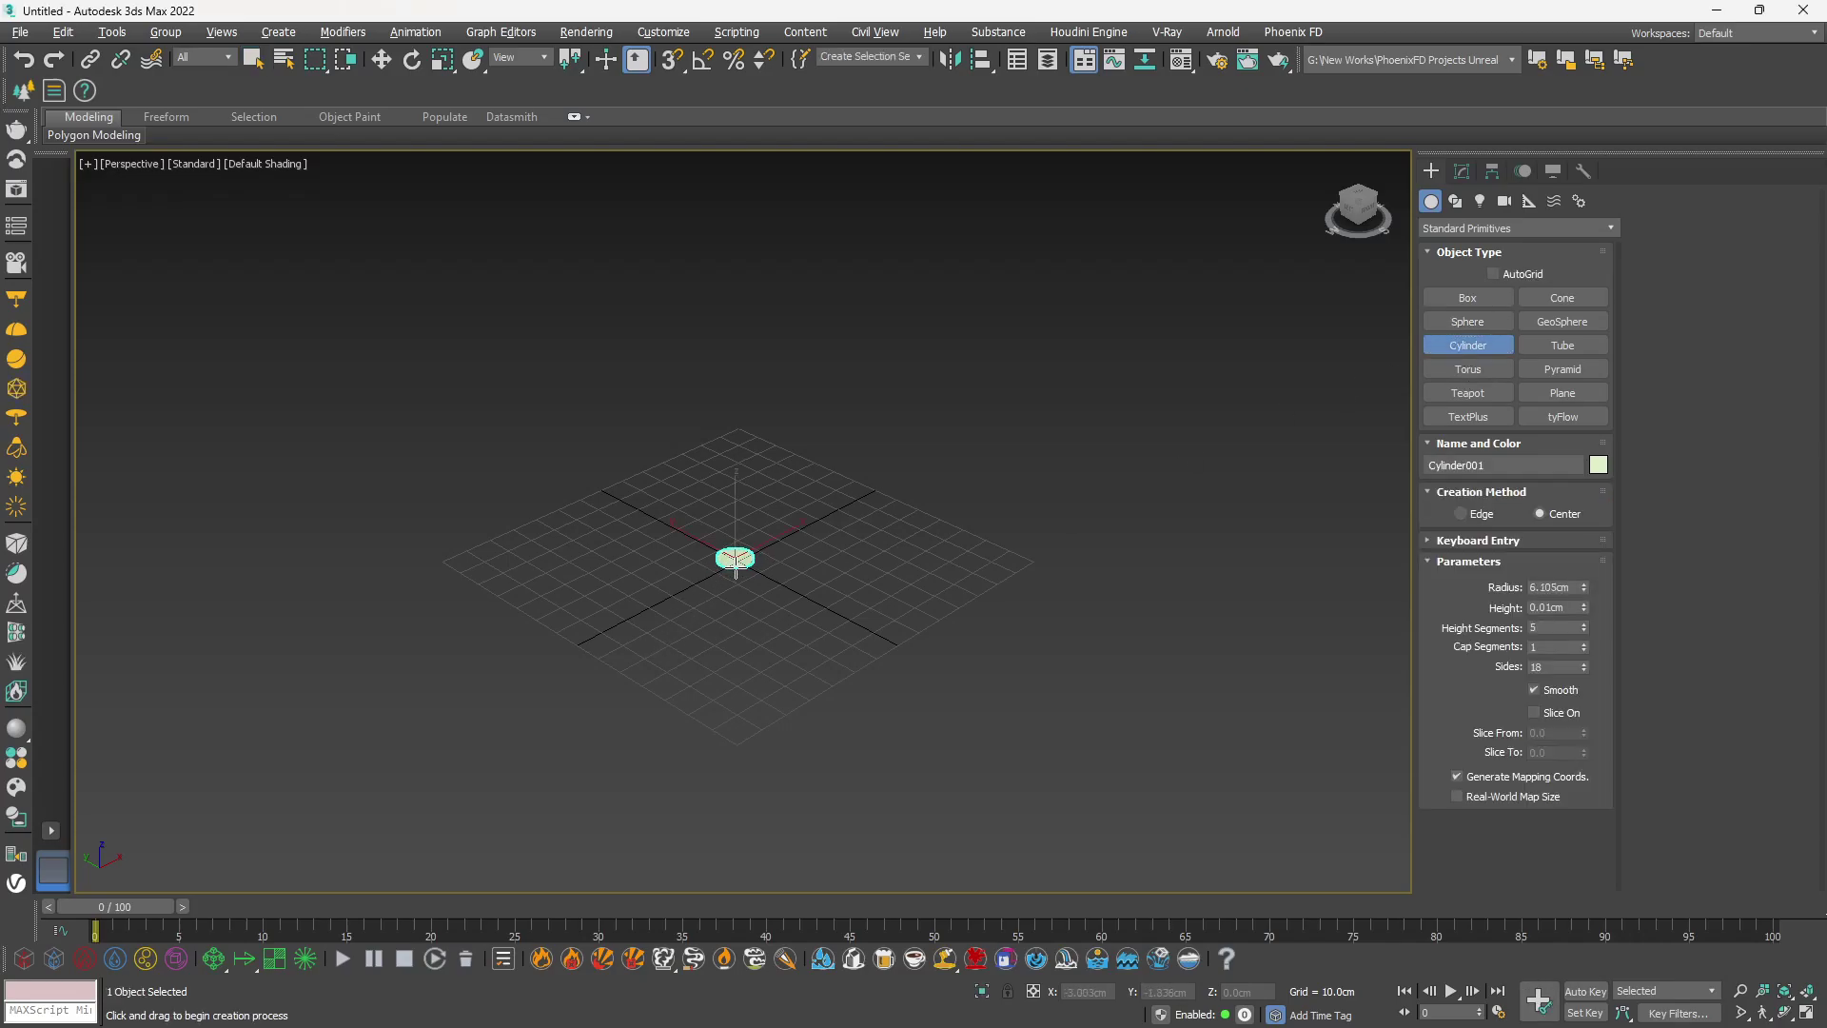
pyautogui.click(735, 517)
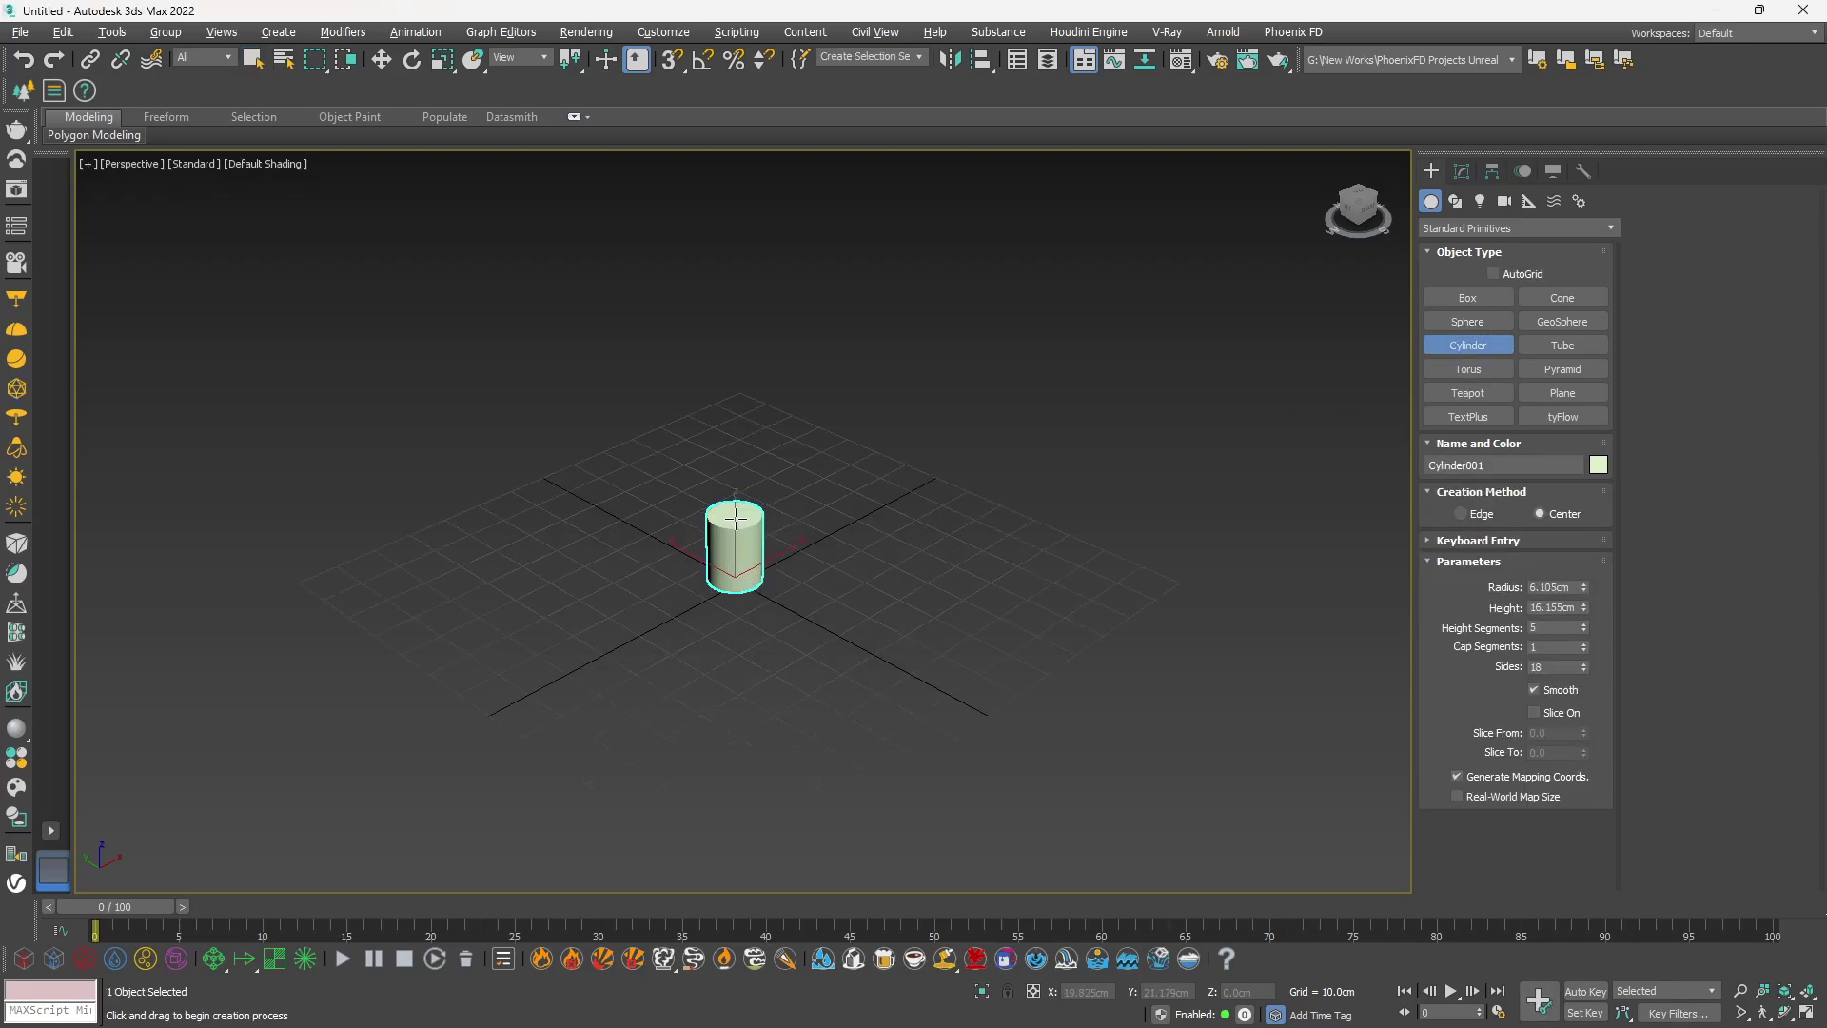
# Raise the cylinder straight up above the grid to a Z position of about 67 cm
pyautogui.press('w')
pyautogui.scroll(2, 735, 523)
pyautogui.moveTo(719, 528); pyautogui.dragTo(716, 220)
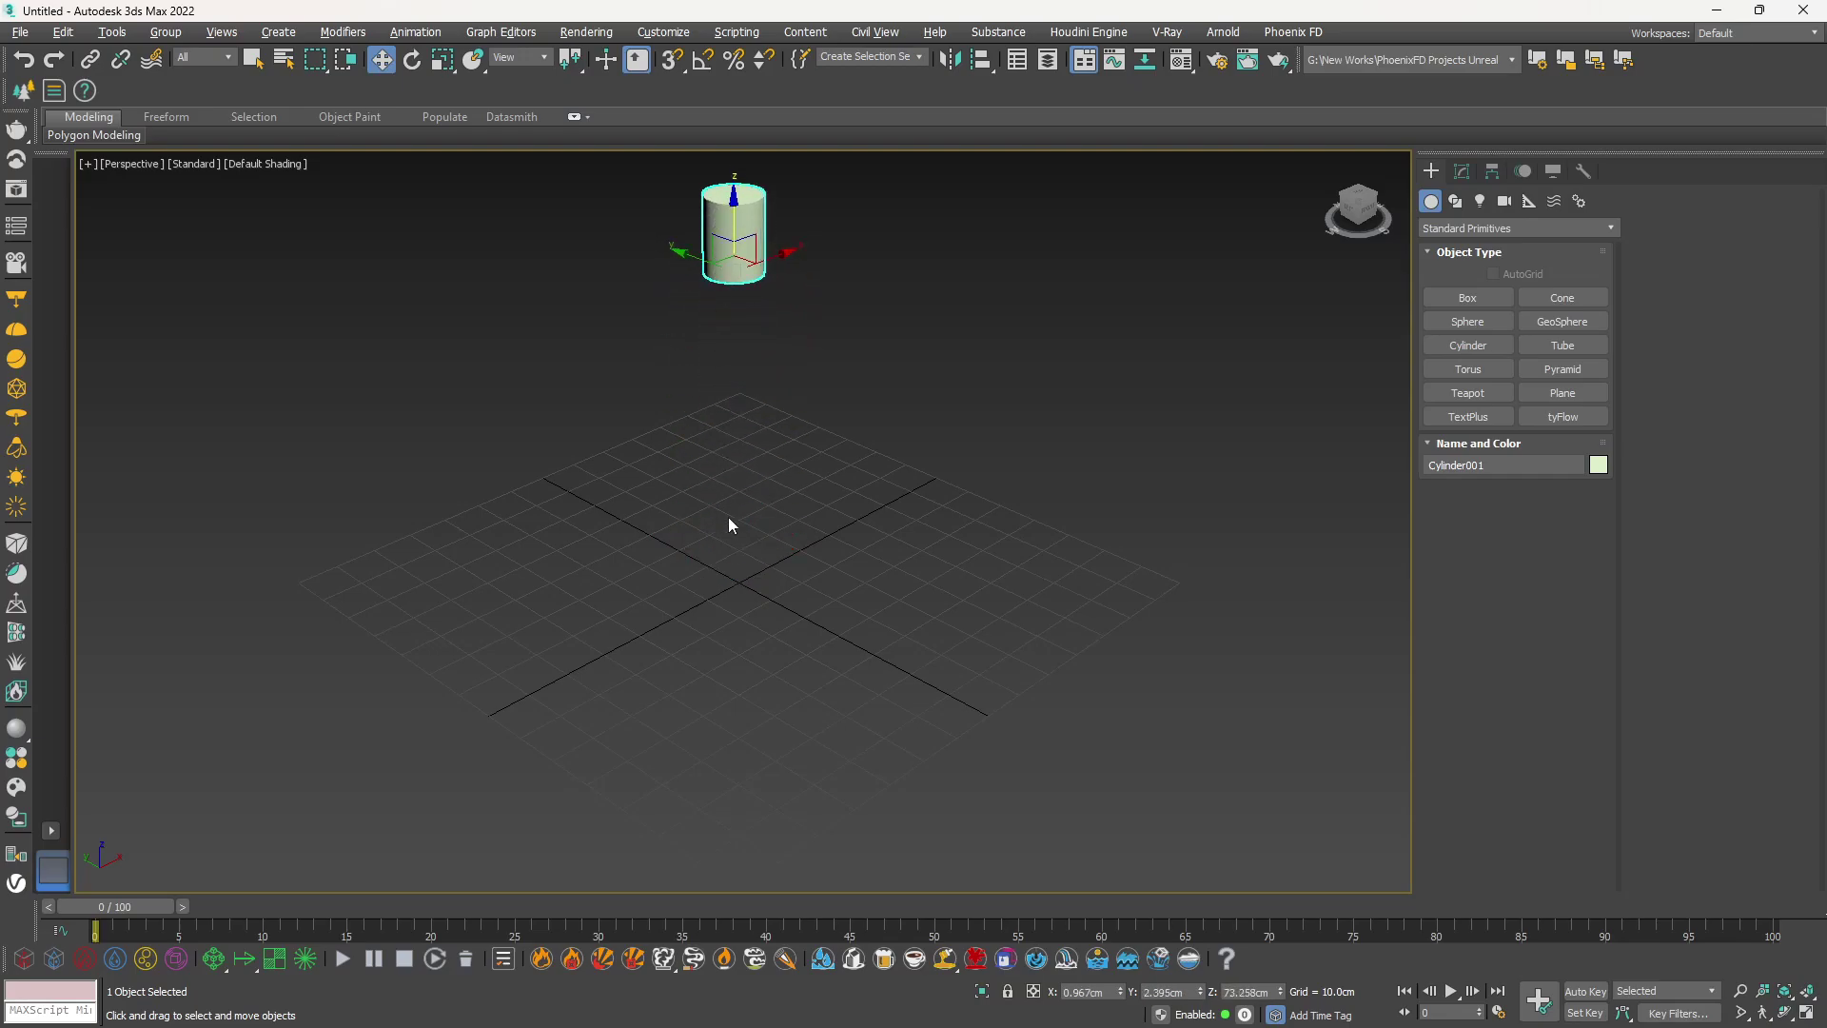
pyautogui.keyDown('alt'); pyautogui.moveTo(730, 522); pyautogui.dragTo(666, 456, button='middle'); pyautogui.keyUp('alt')
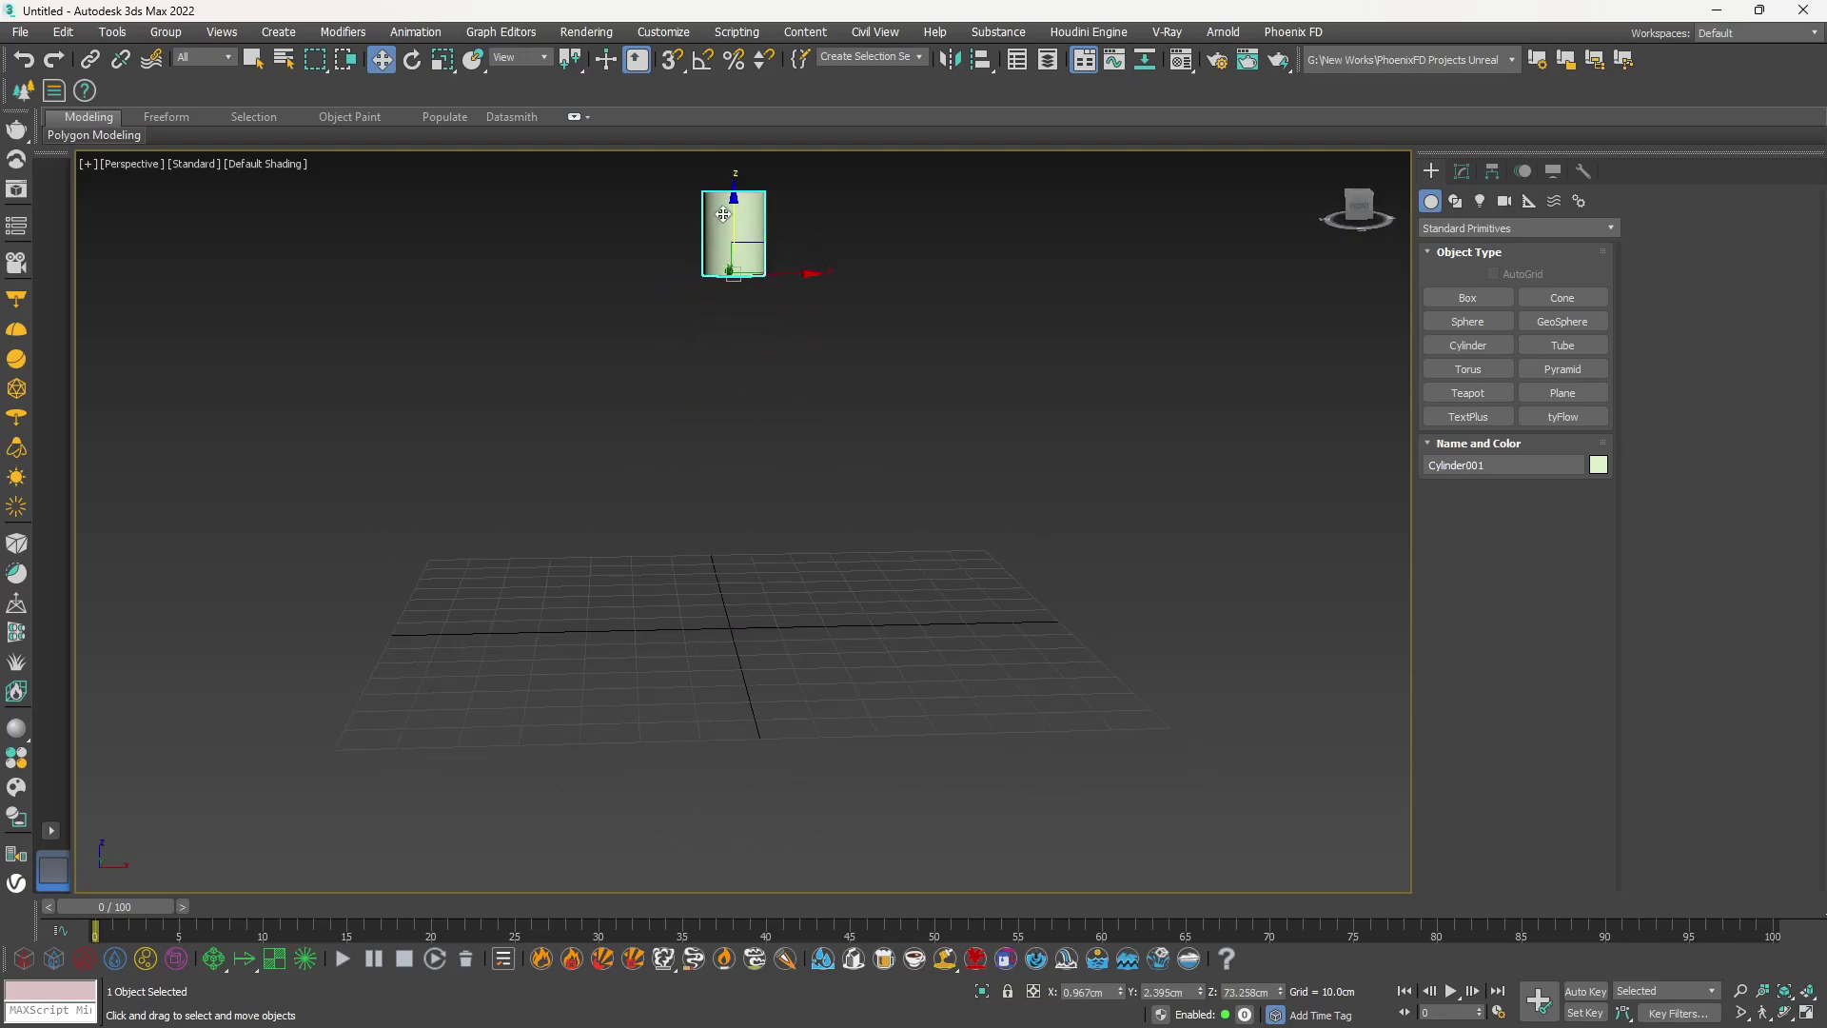
pyautogui.moveTo(733, 199); pyautogui.dragTo(730, 232)
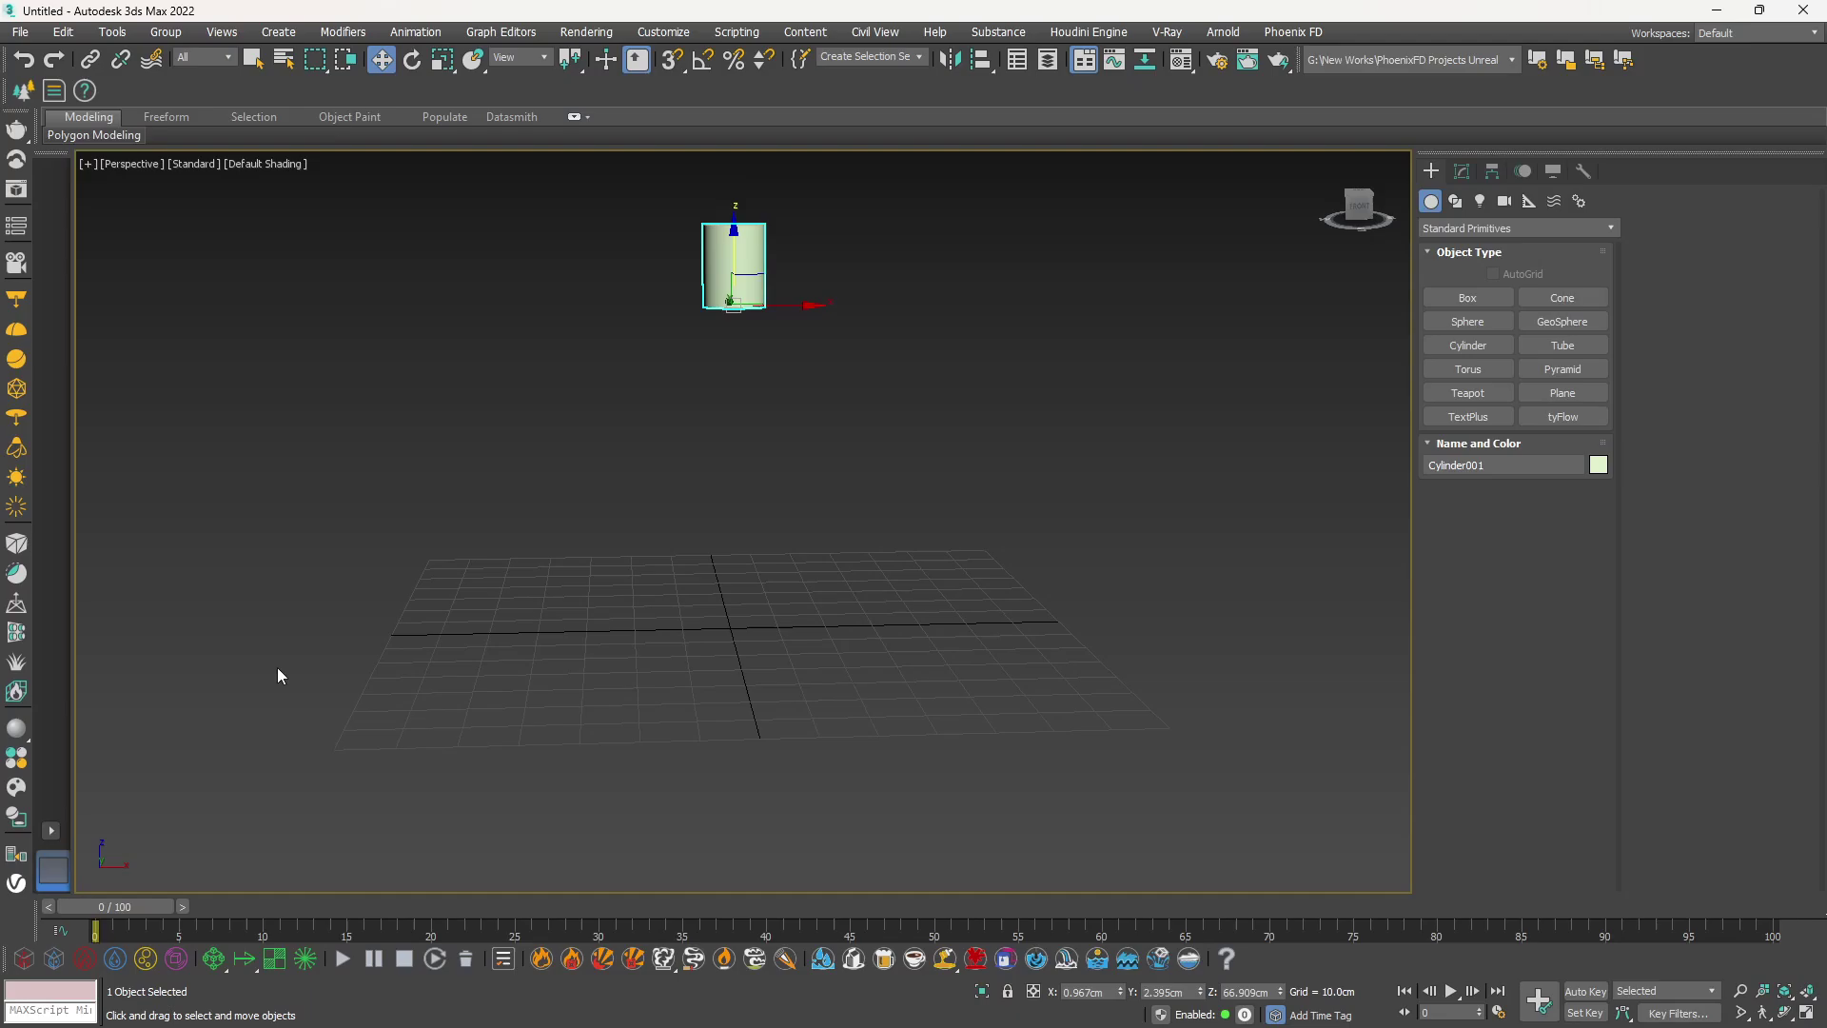
# Create a Phoenix liquid simulator covering the grid, about 142 × 146 cm at its base and 66 cm high
pyautogui.click(55, 961)
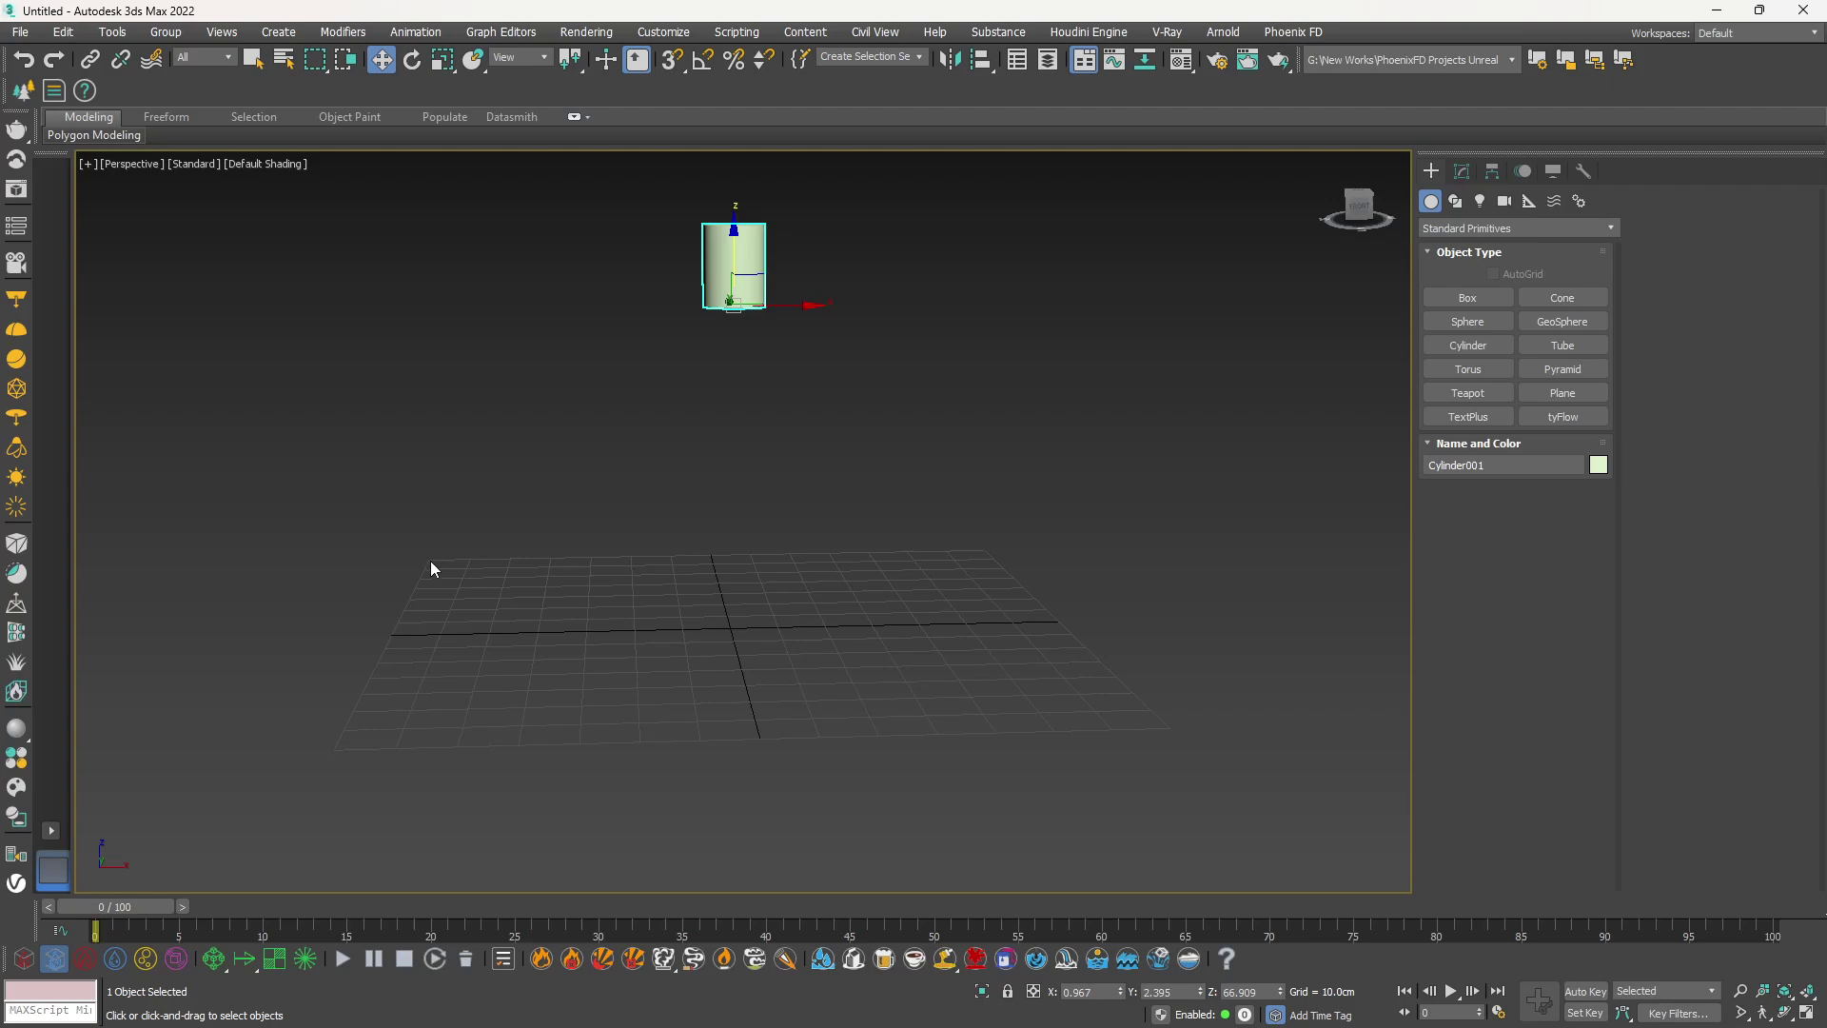
pyautogui.moveTo(430, 569); pyautogui.dragTo(1167, 730)
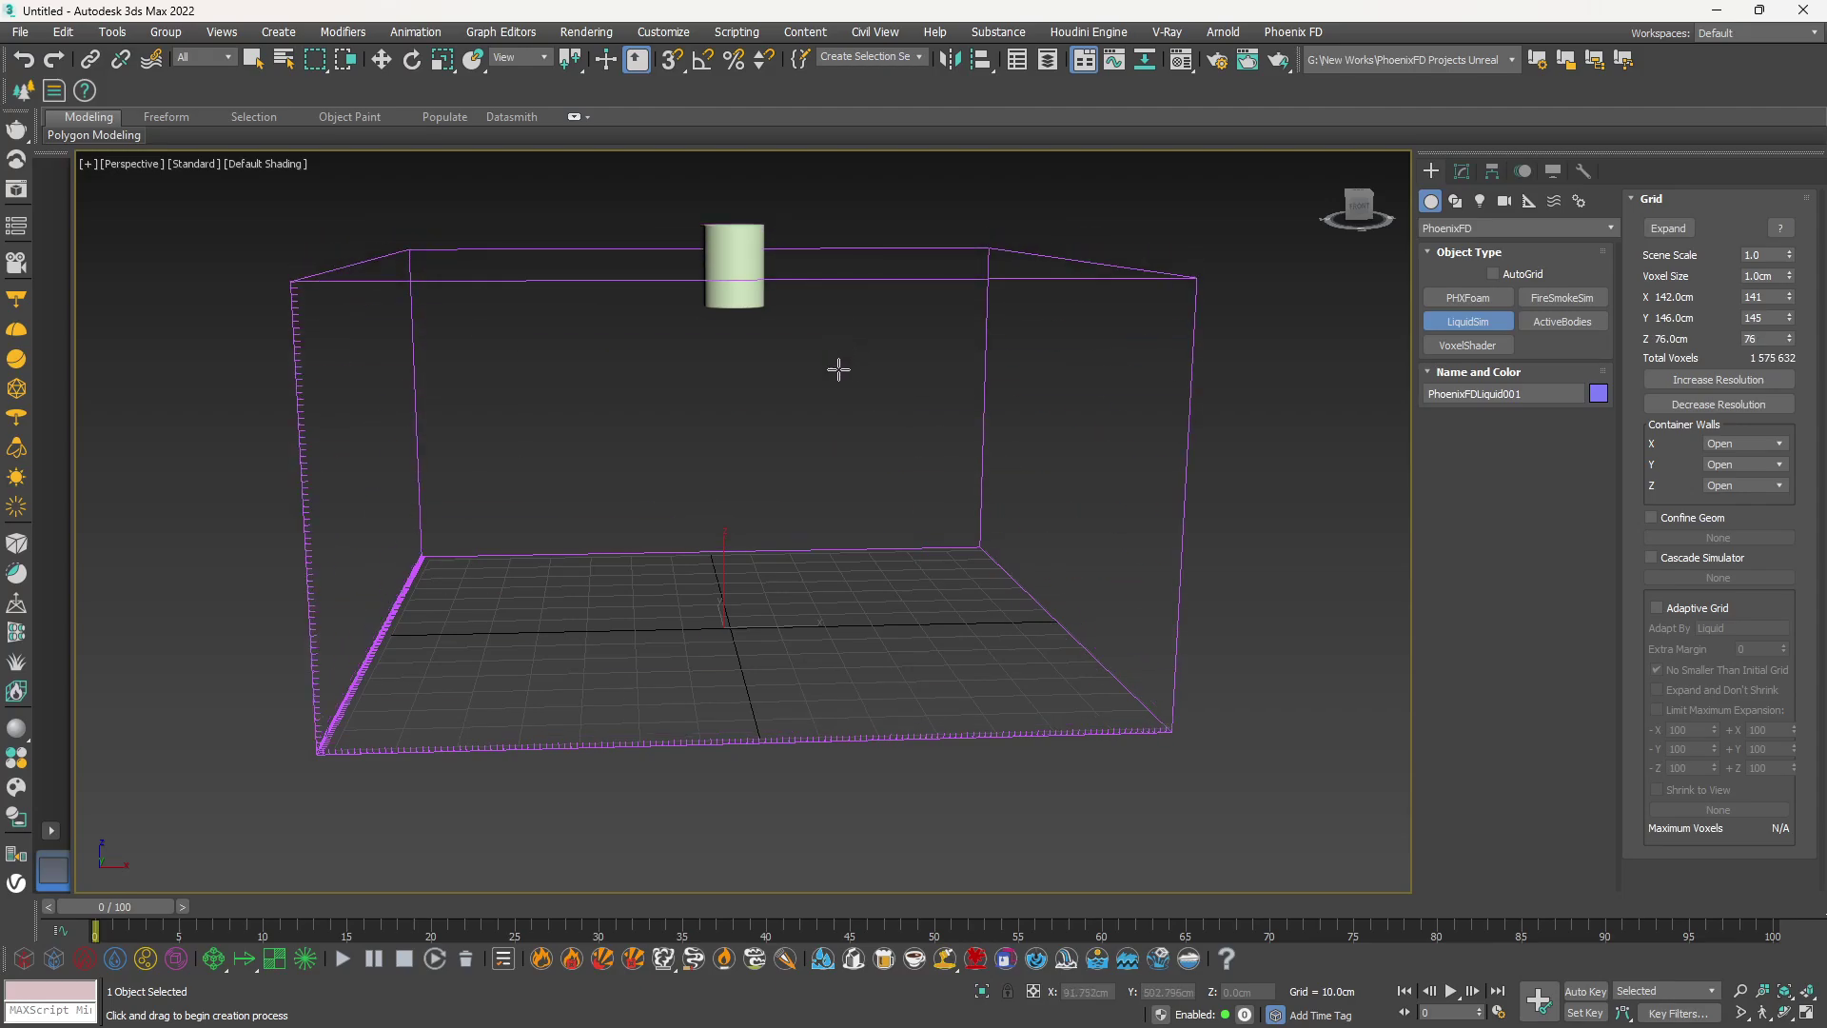
pyautogui.click(827, 422)
pyautogui.press('w')
# Lower the cylinder into the upper part of the simulator box, to a Z position of about 44.7 cm
pyautogui.click(732, 272)
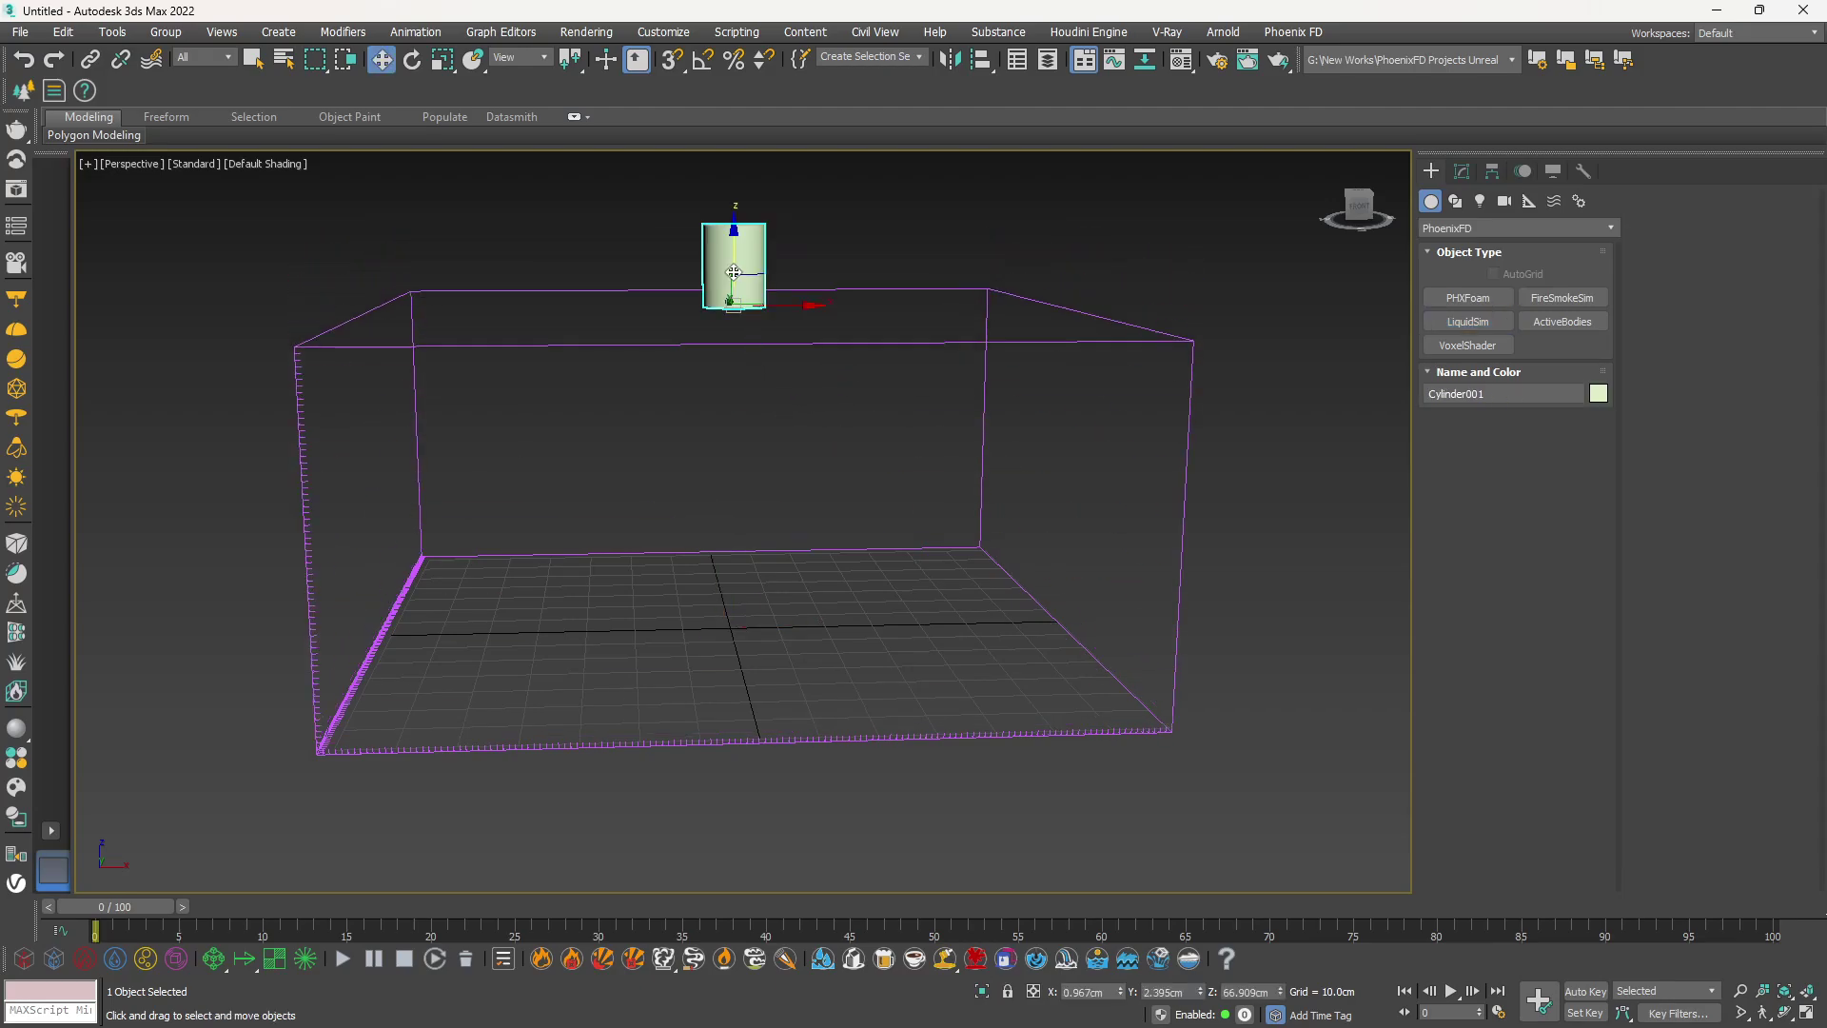
pyautogui.moveTo(730, 228); pyautogui.dragTo(734, 383)
pyautogui.keyDown('alt'); pyautogui.moveTo(741, 409); pyautogui.dragTo(736, 370, button='middle'); pyautogui.keyUp('alt')
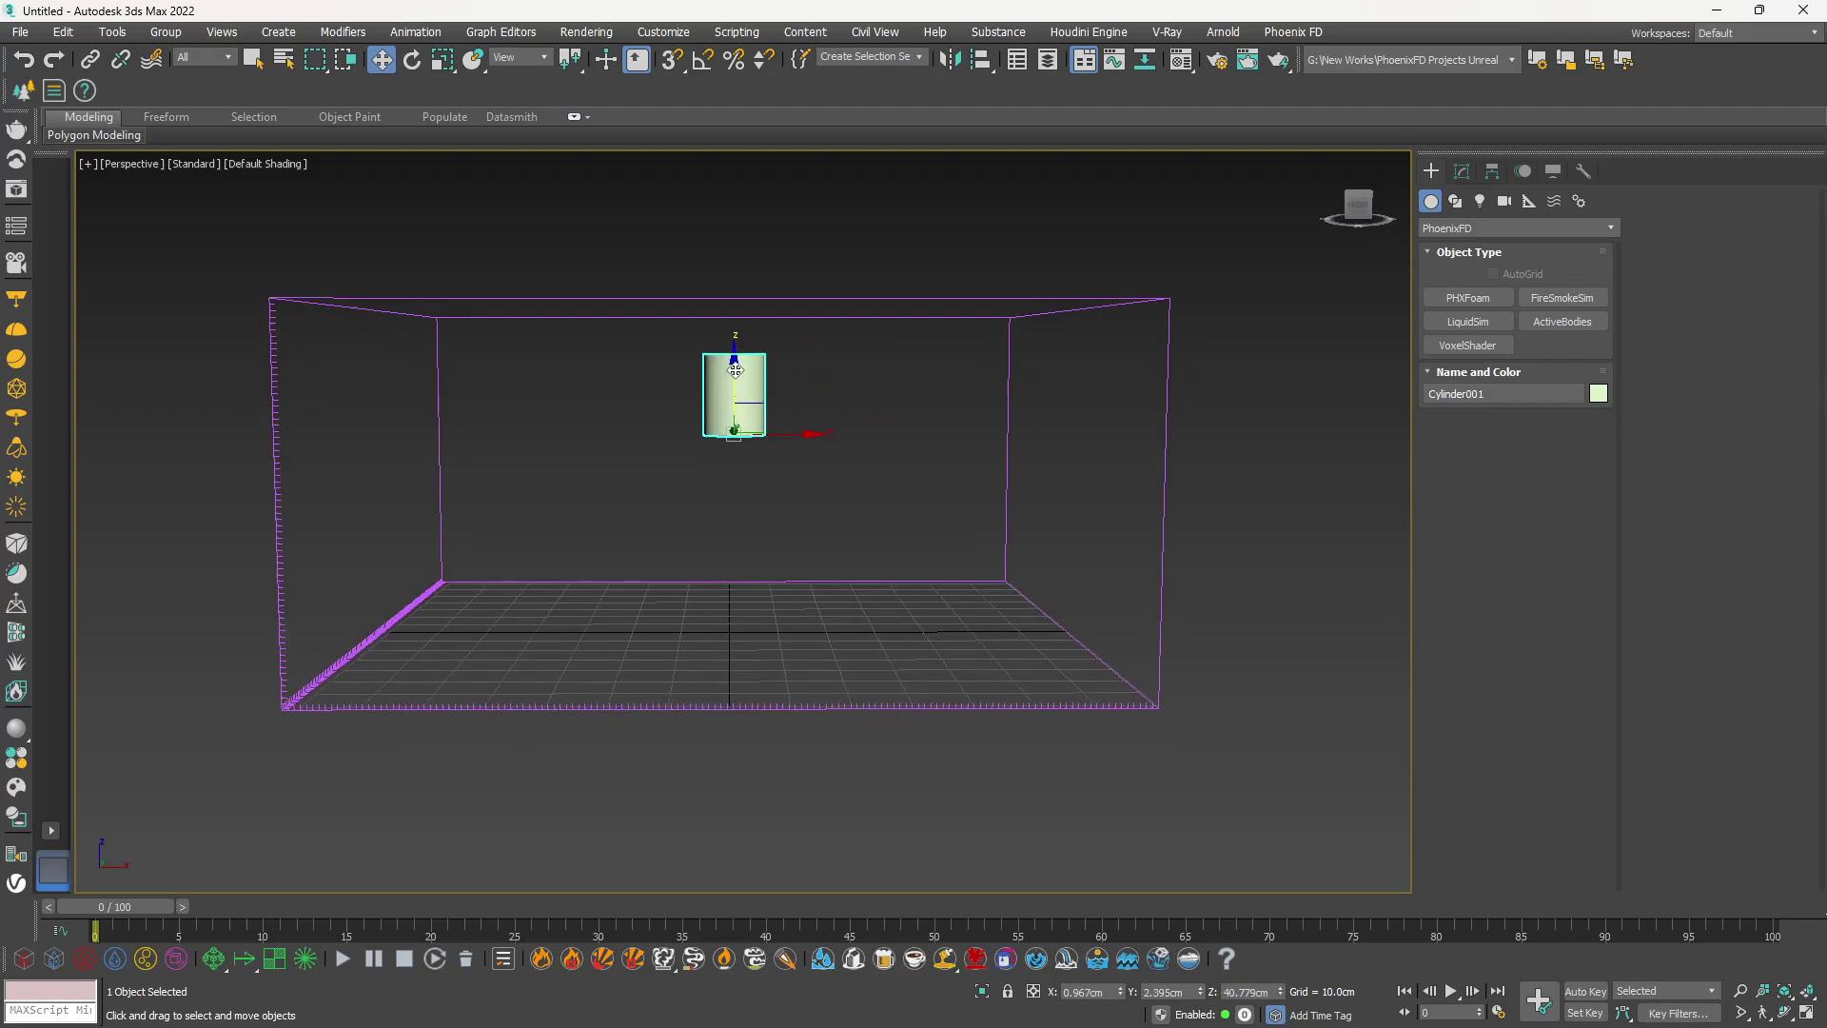
pyautogui.moveTo(735, 358); pyautogui.dragTo(732, 340)
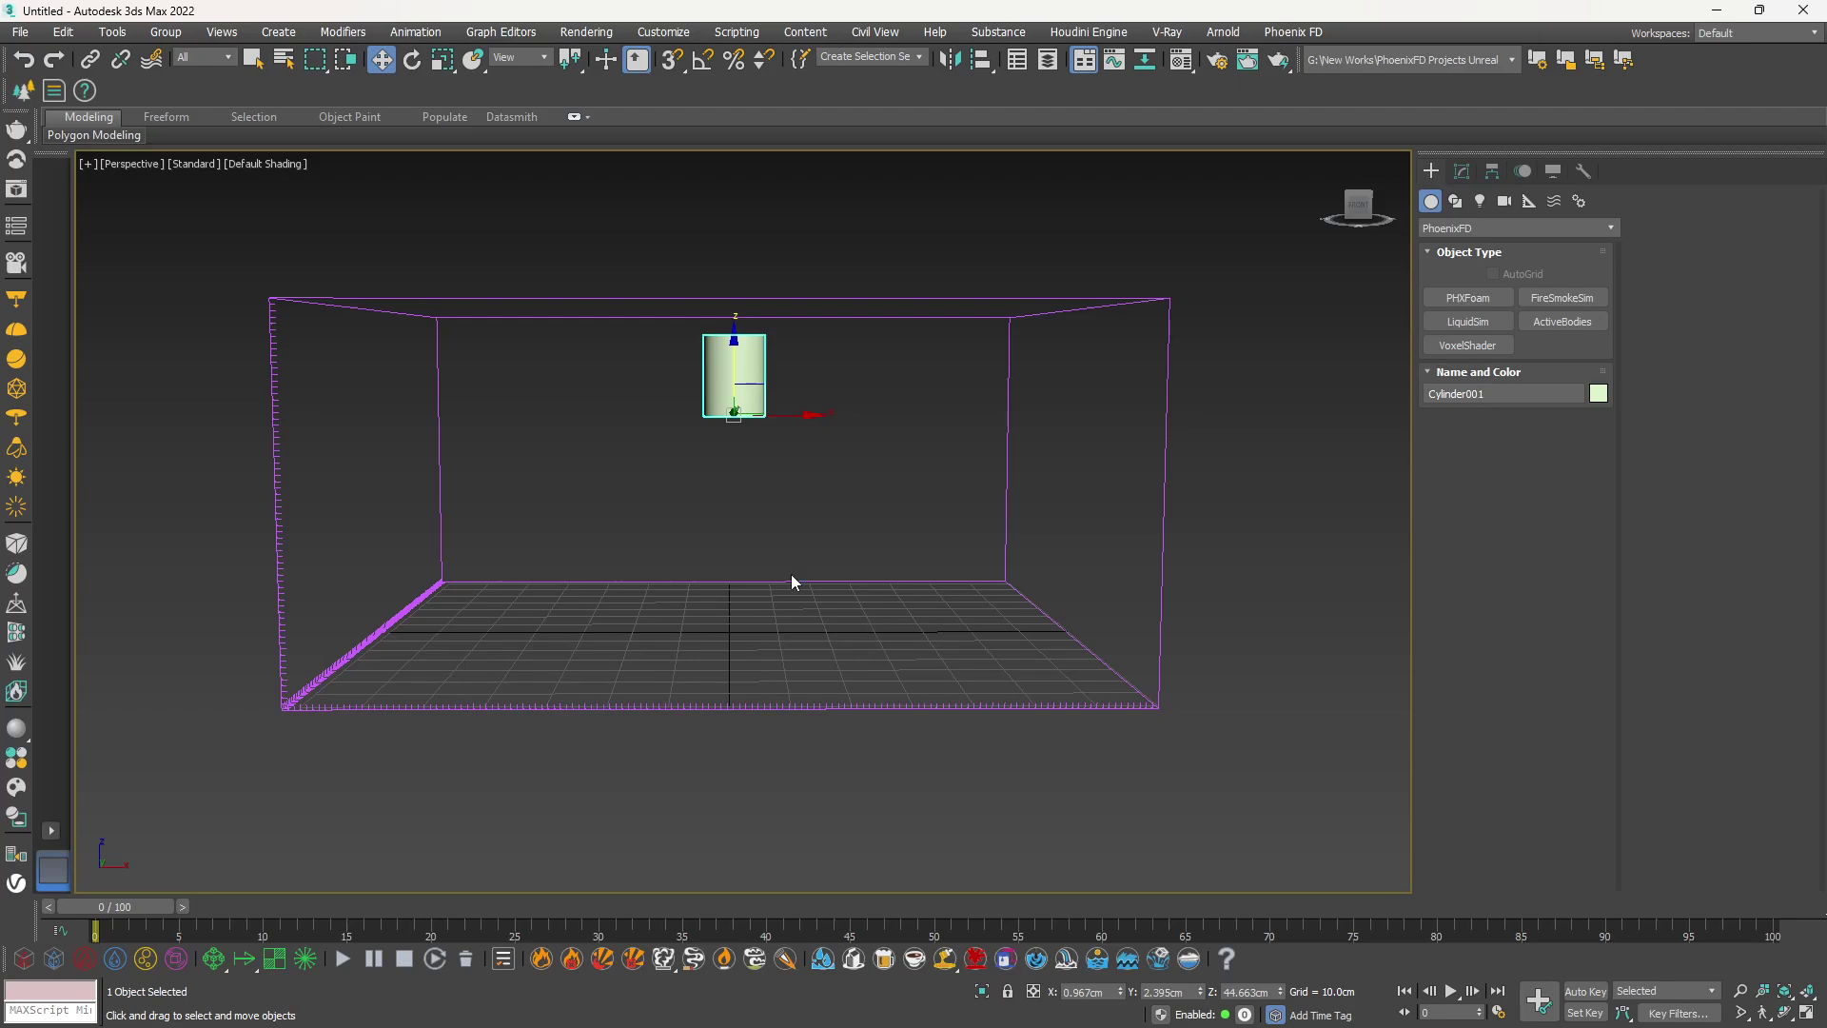
# Create a Phoenix liquid source beside the simulator with the cylinder as its emitter, and run a test simulation
pyautogui.click(119, 965)
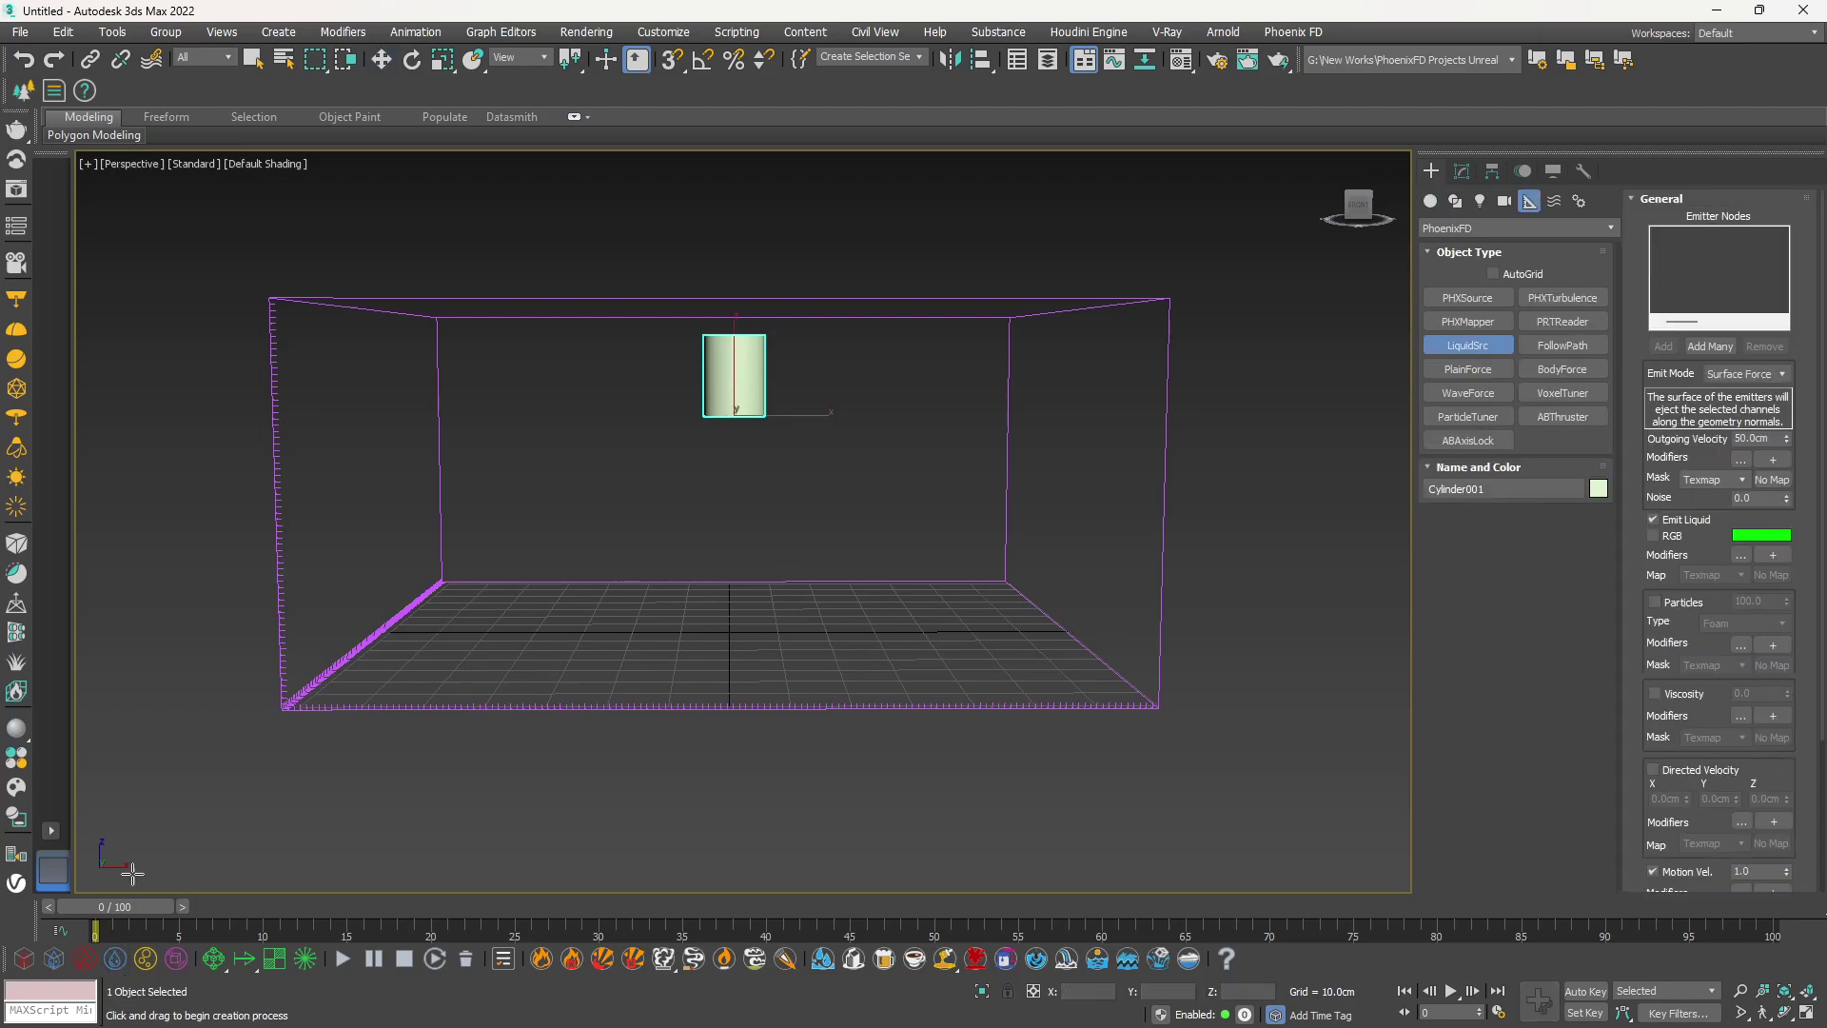
pyautogui.click(169, 624)
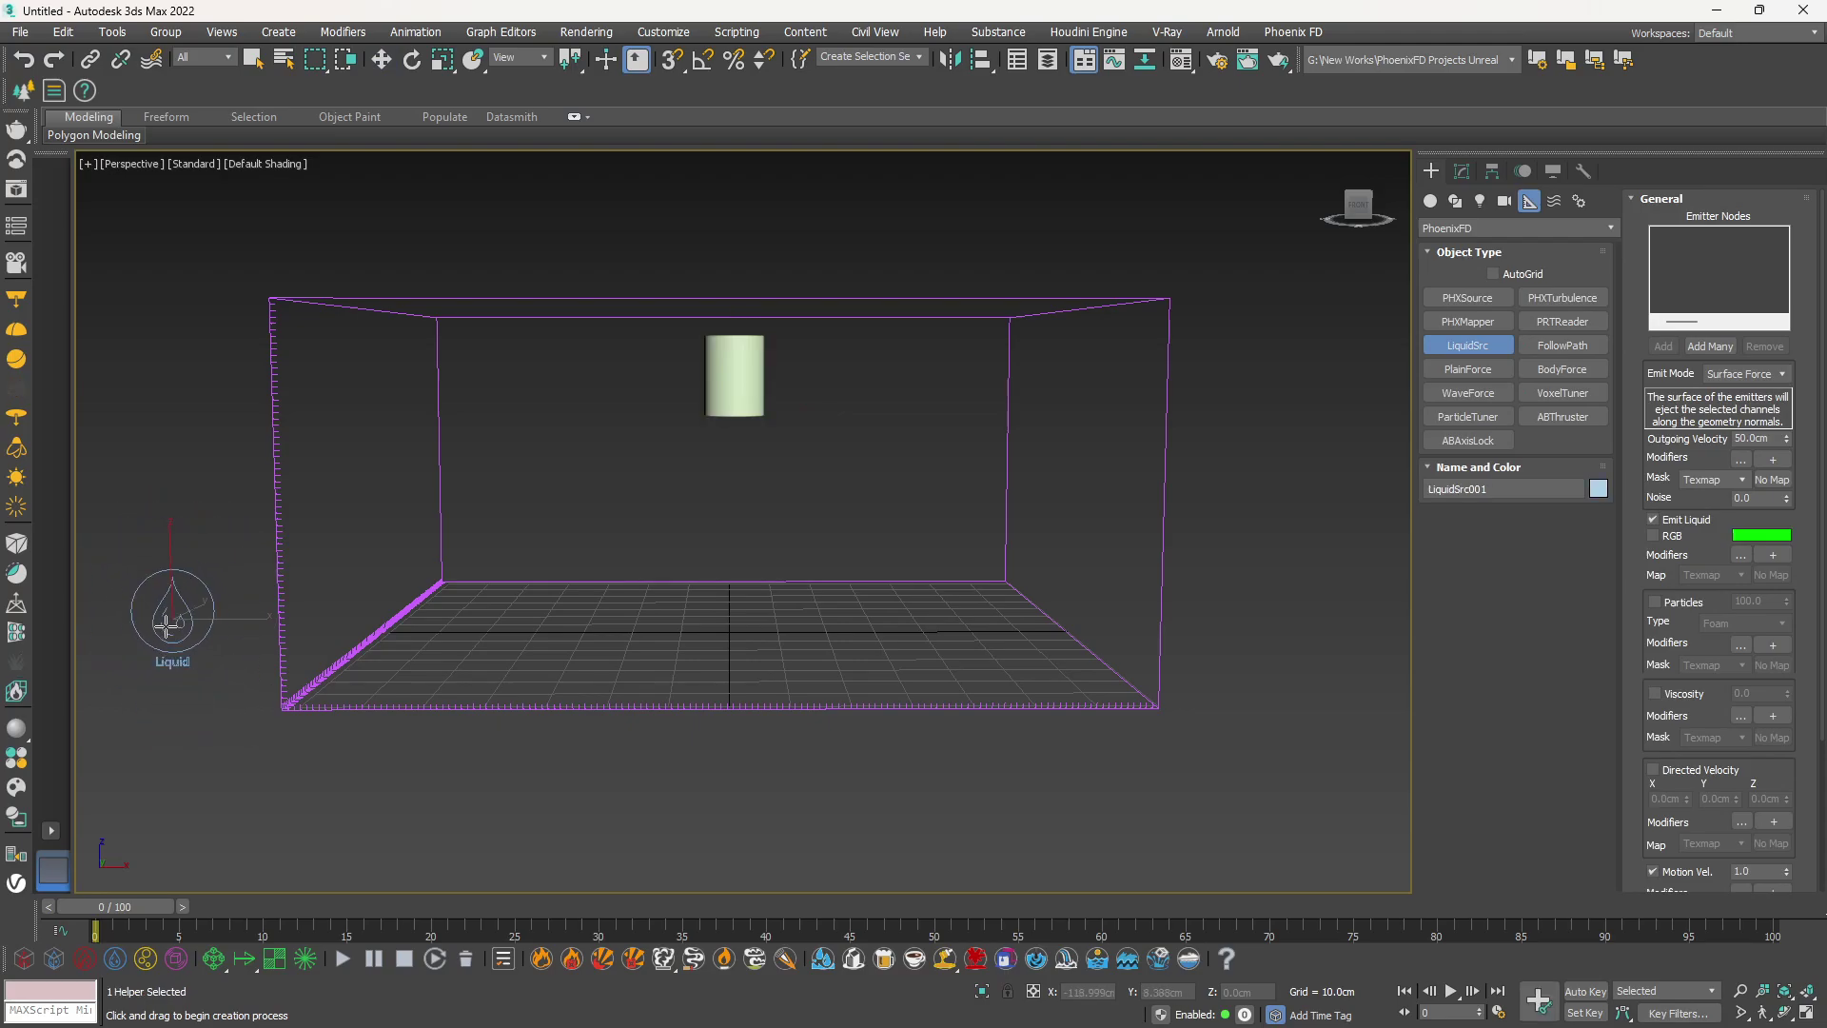
pyautogui.rightClick(168, 633)
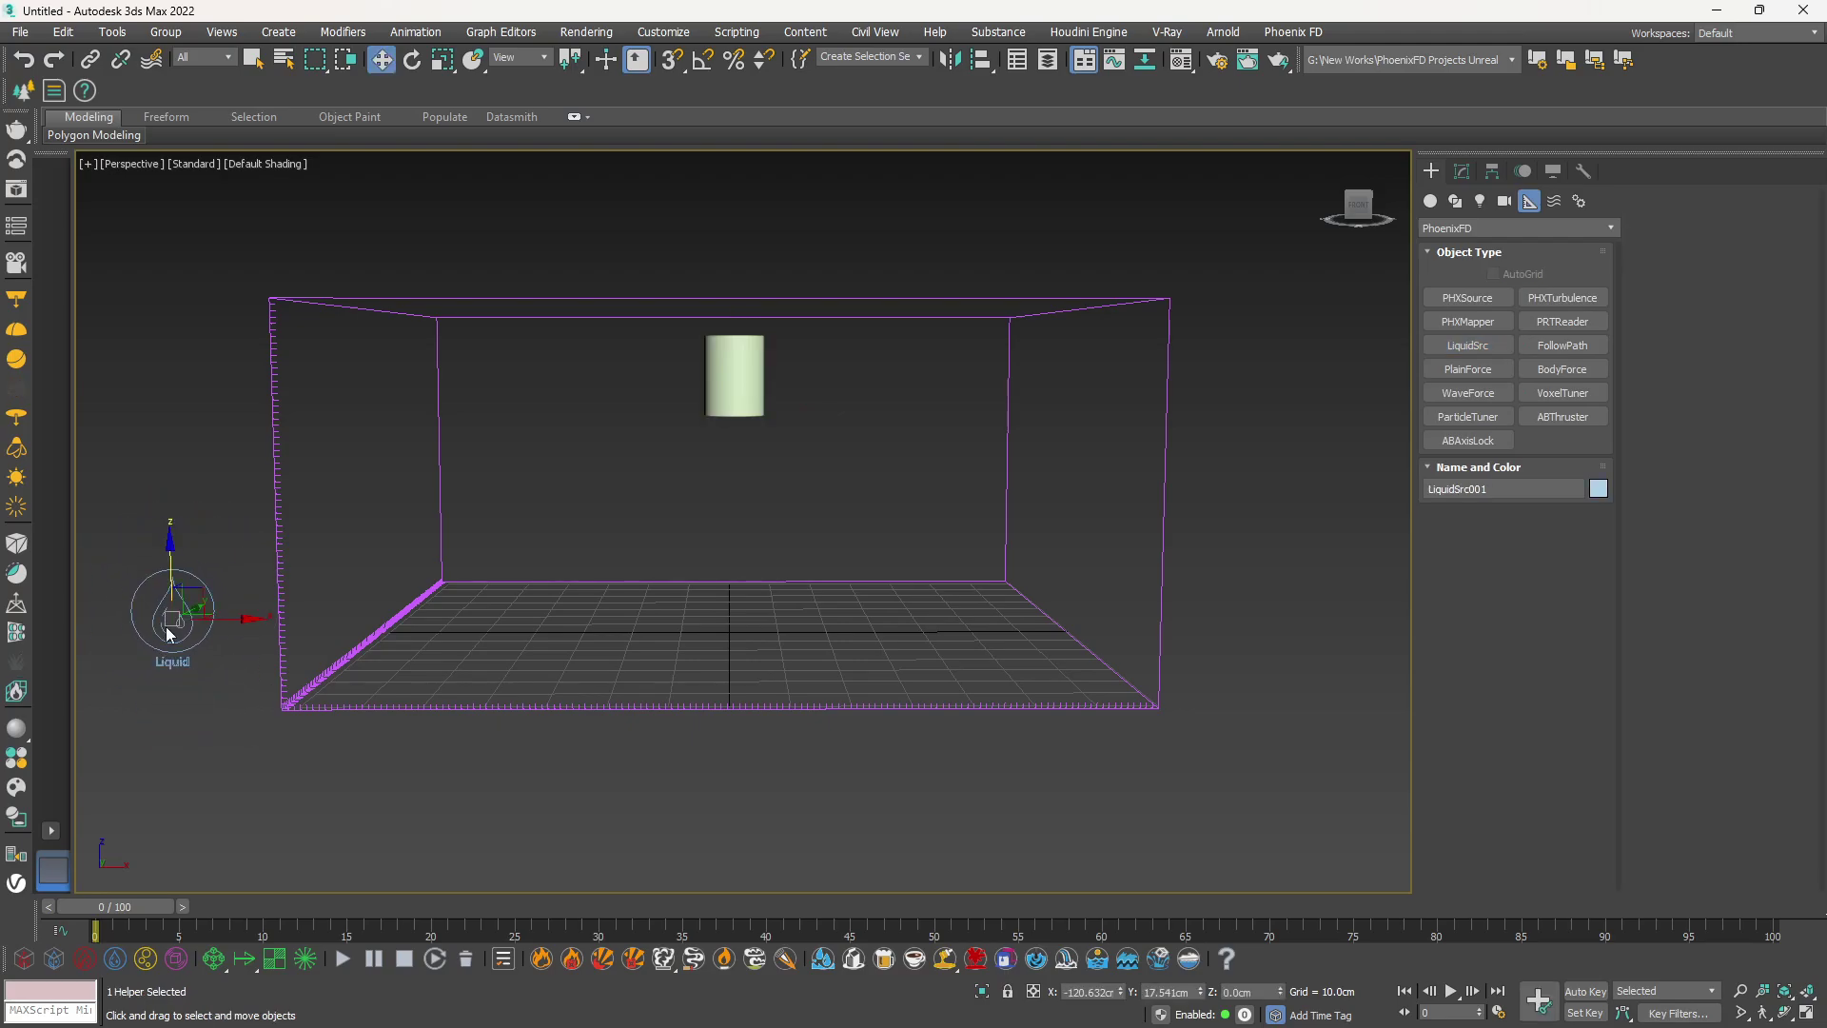
pyautogui.click(1462, 171)
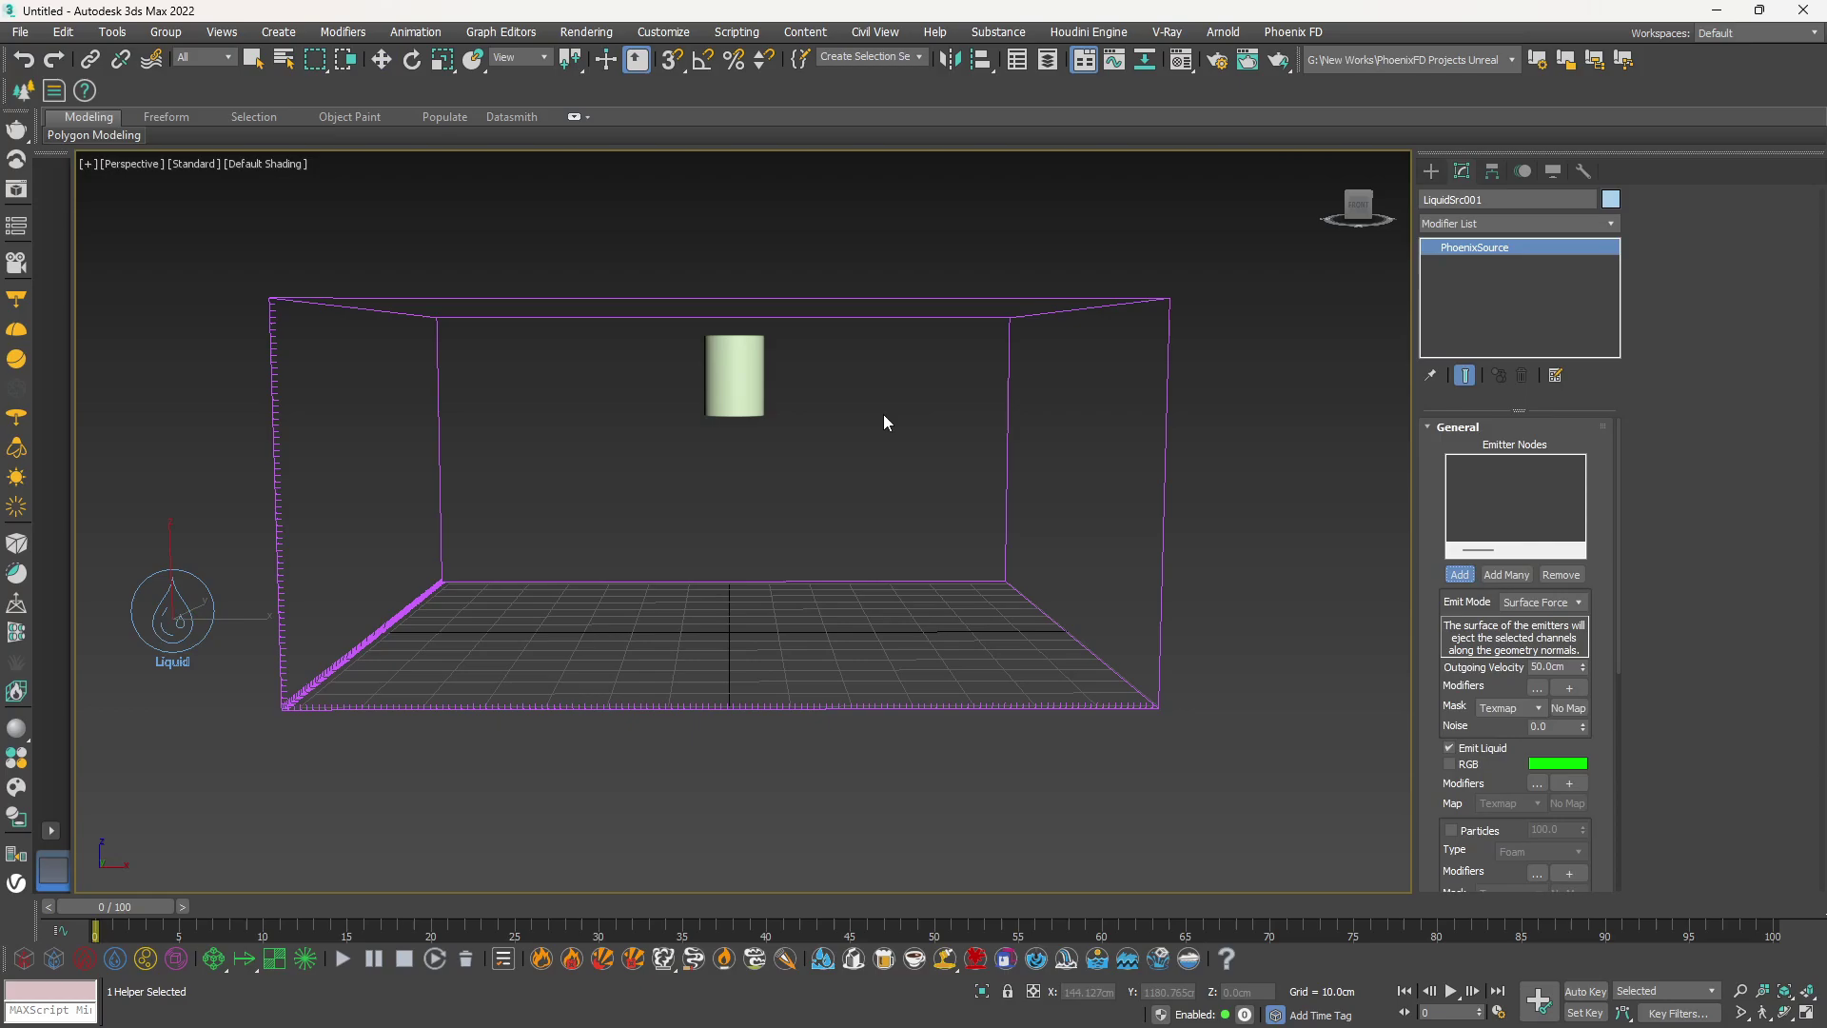
pyautogui.click(729, 375)
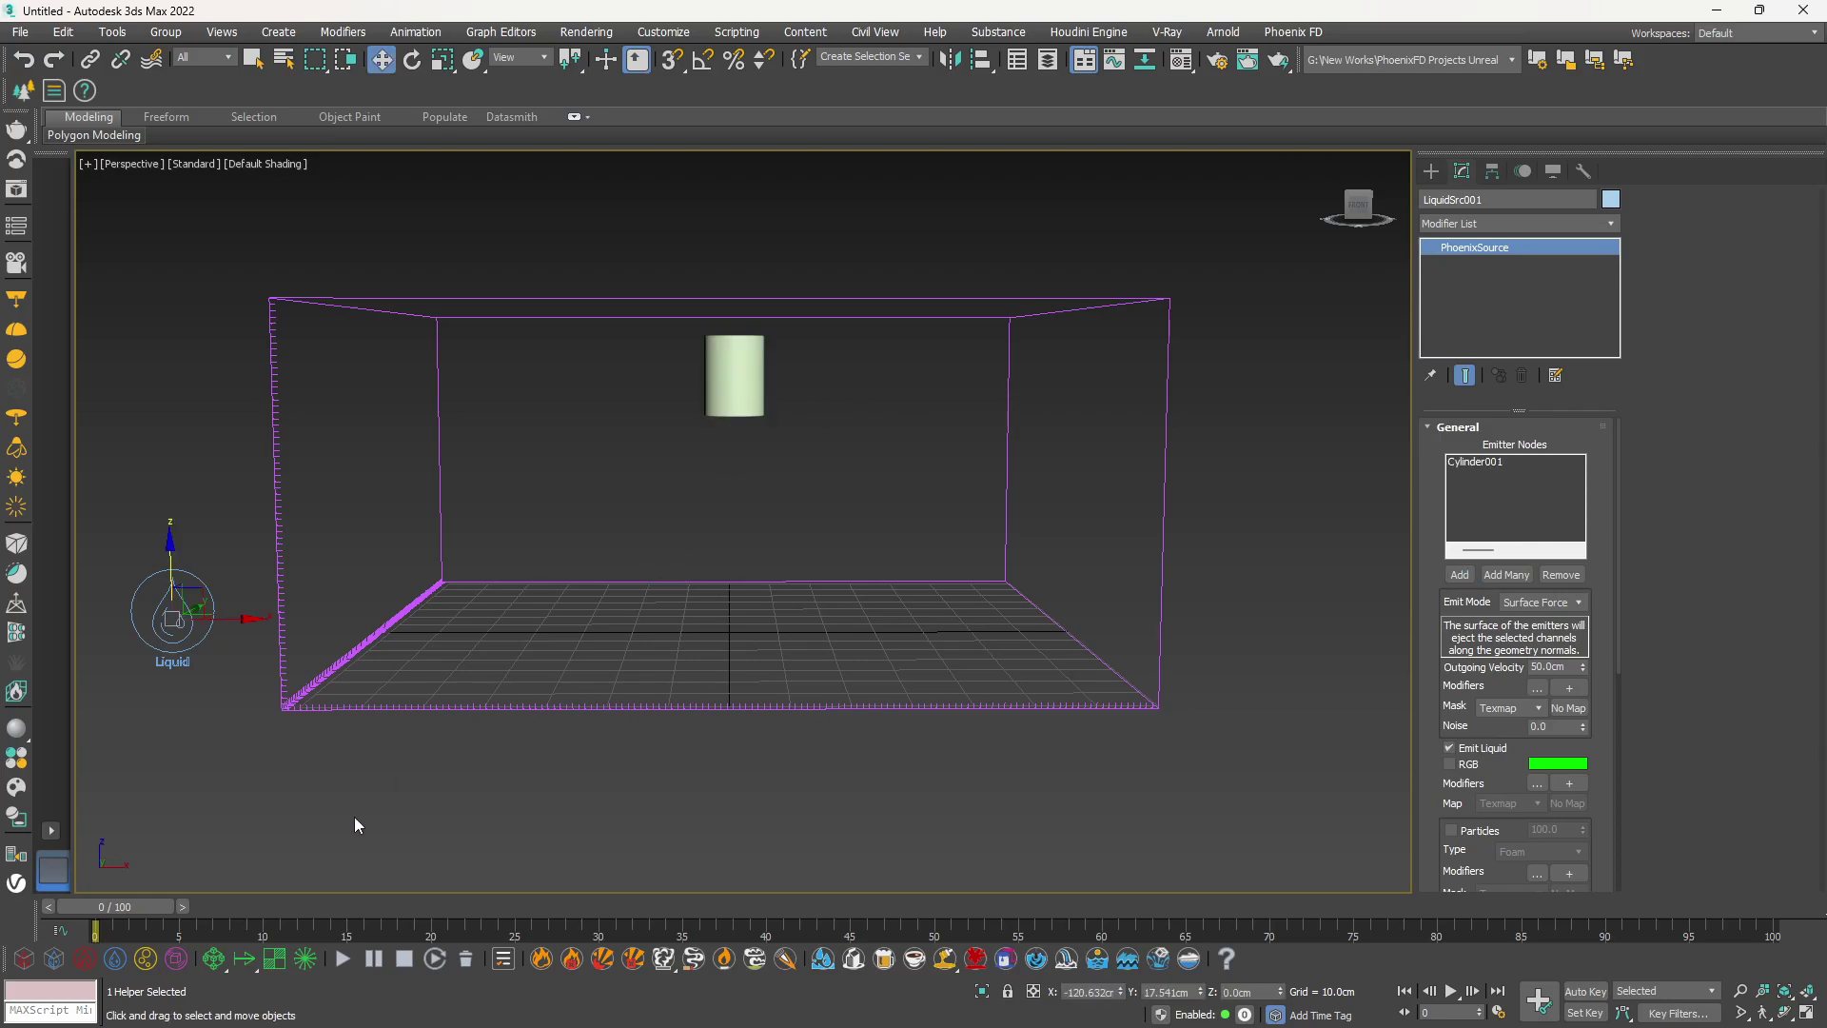
pyautogui.click(340, 955)
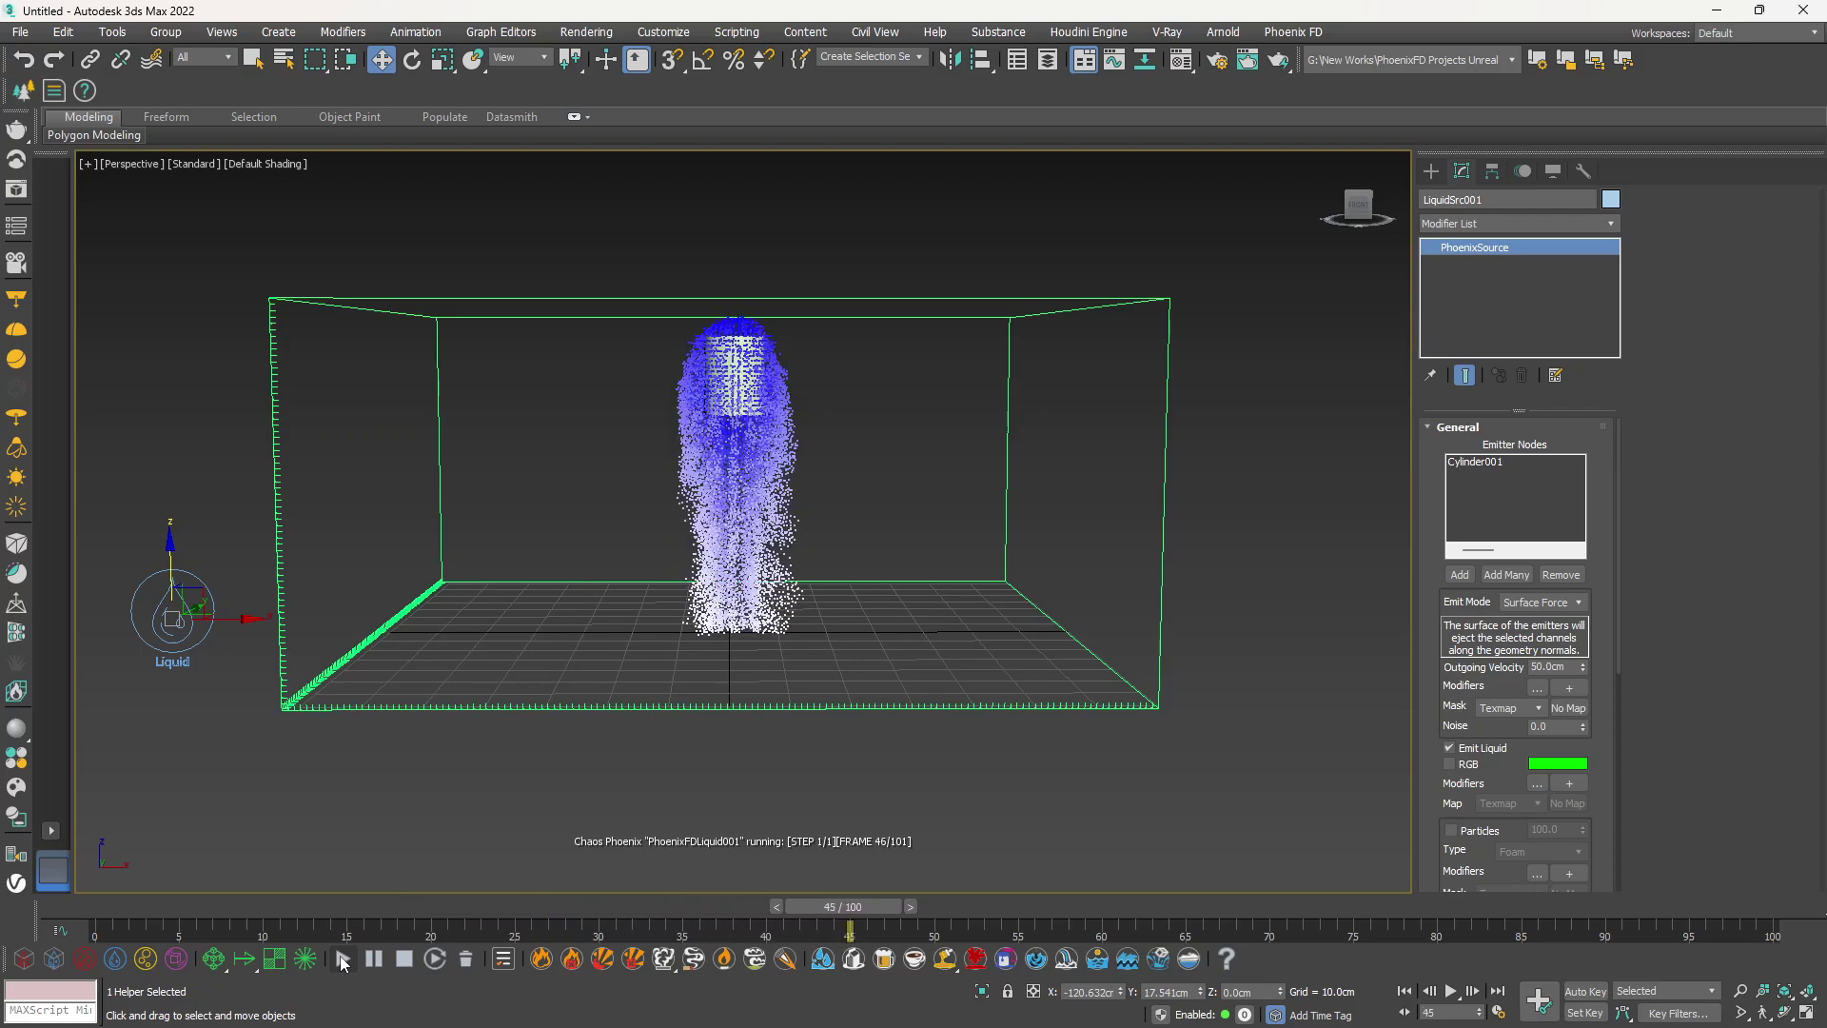
pyautogui.click(373, 957)
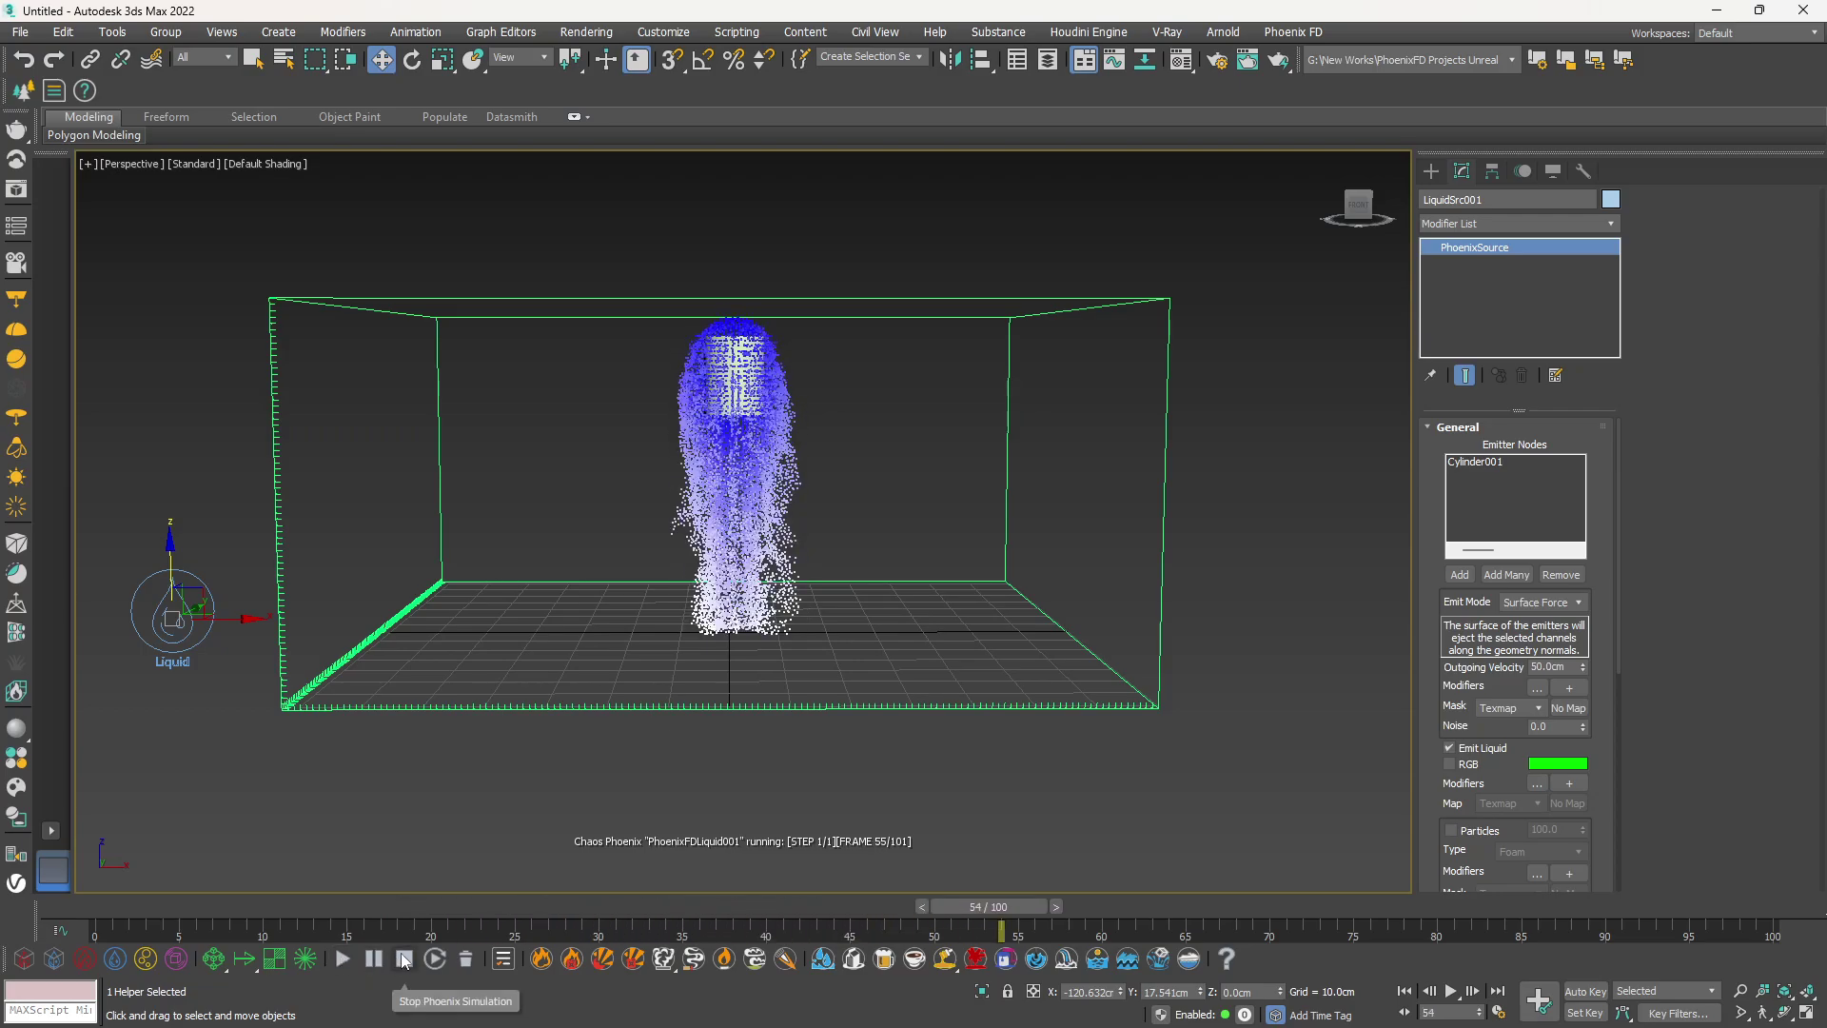
# Set the liquid simulator's X, Y and Z container walls to Jammed Both and run the simulation again
pyautogui.click(275, 476)
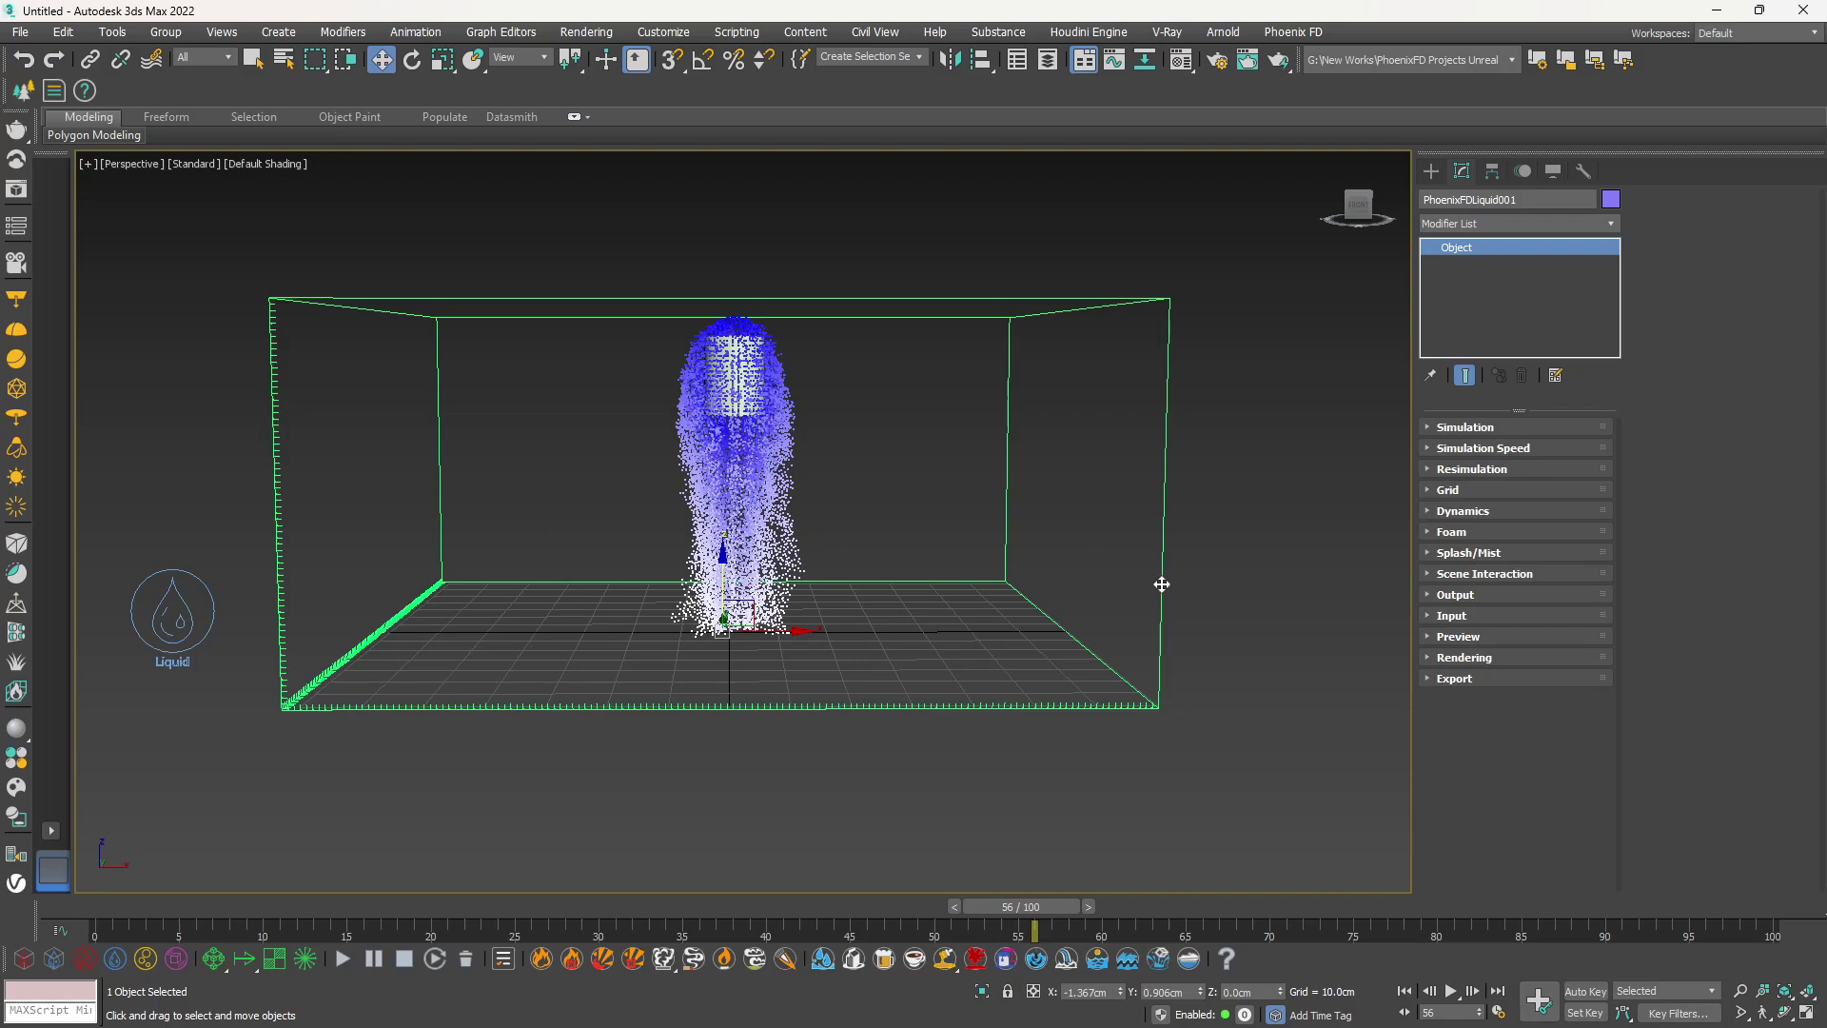
pyautogui.click(1460, 488)
pyautogui.click(1719, 443)
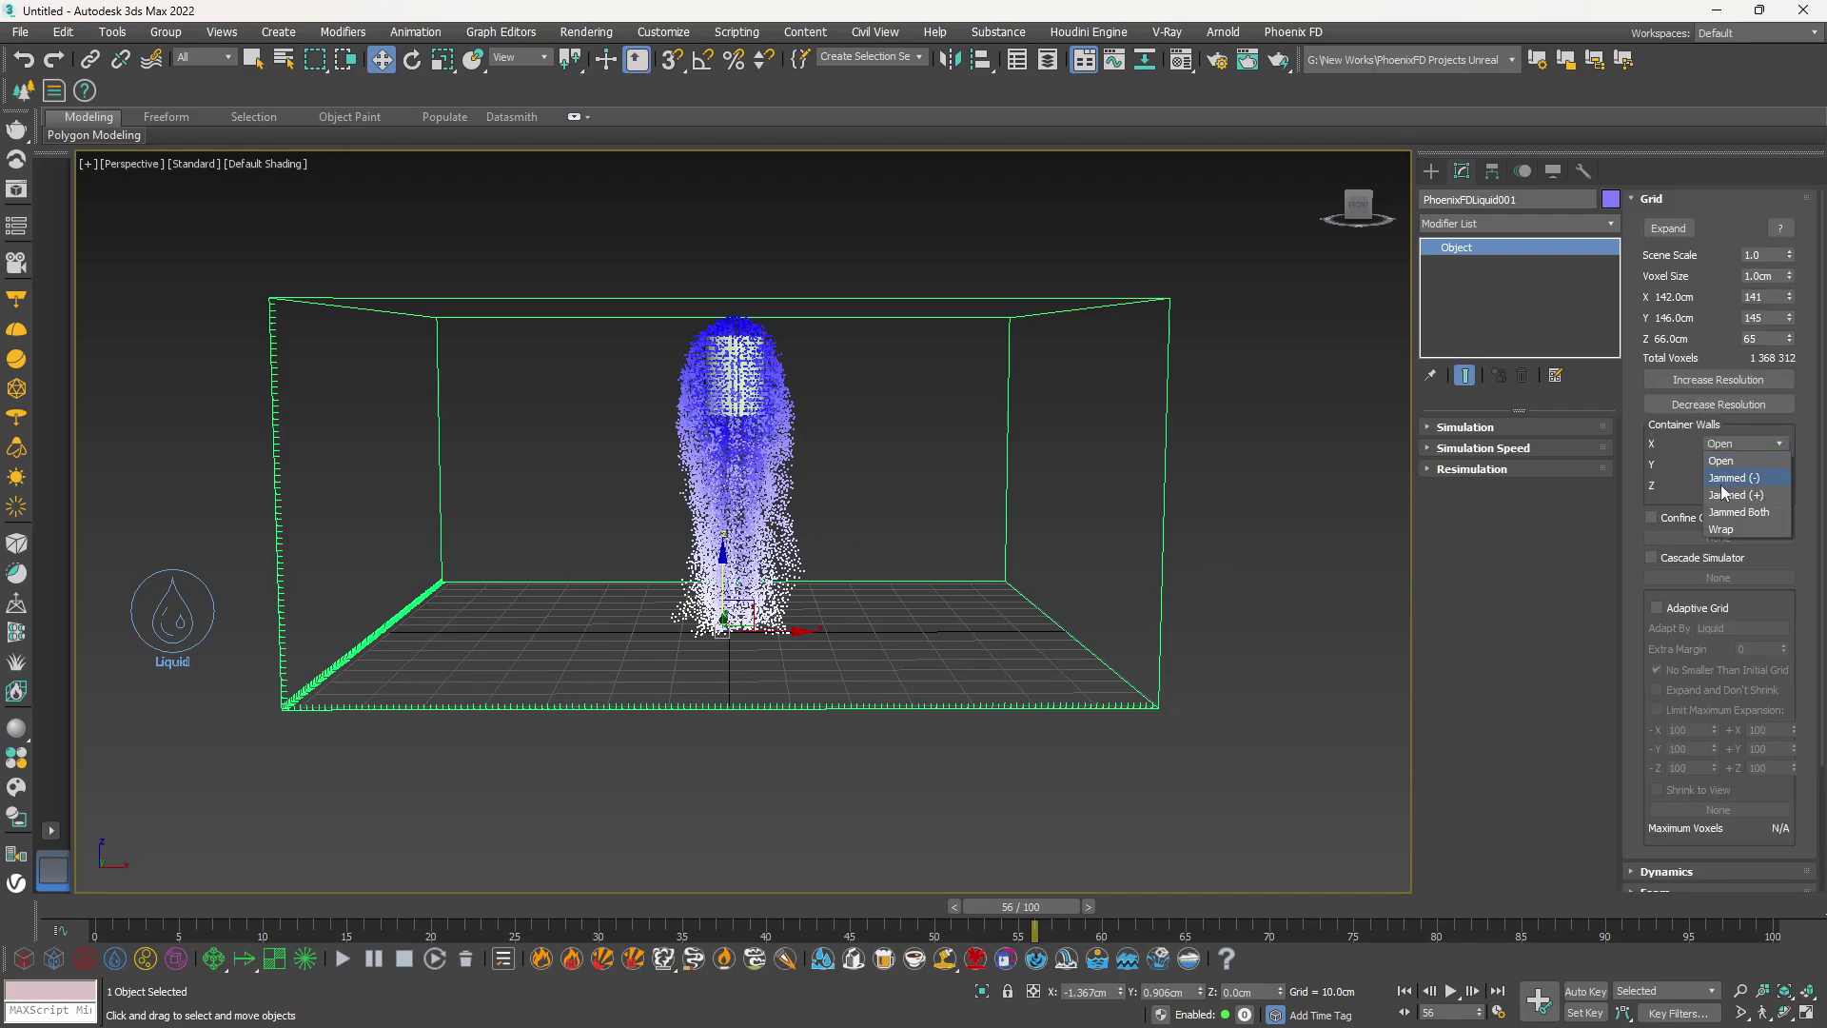
pyautogui.click(1727, 512)
pyautogui.click(1722, 464)
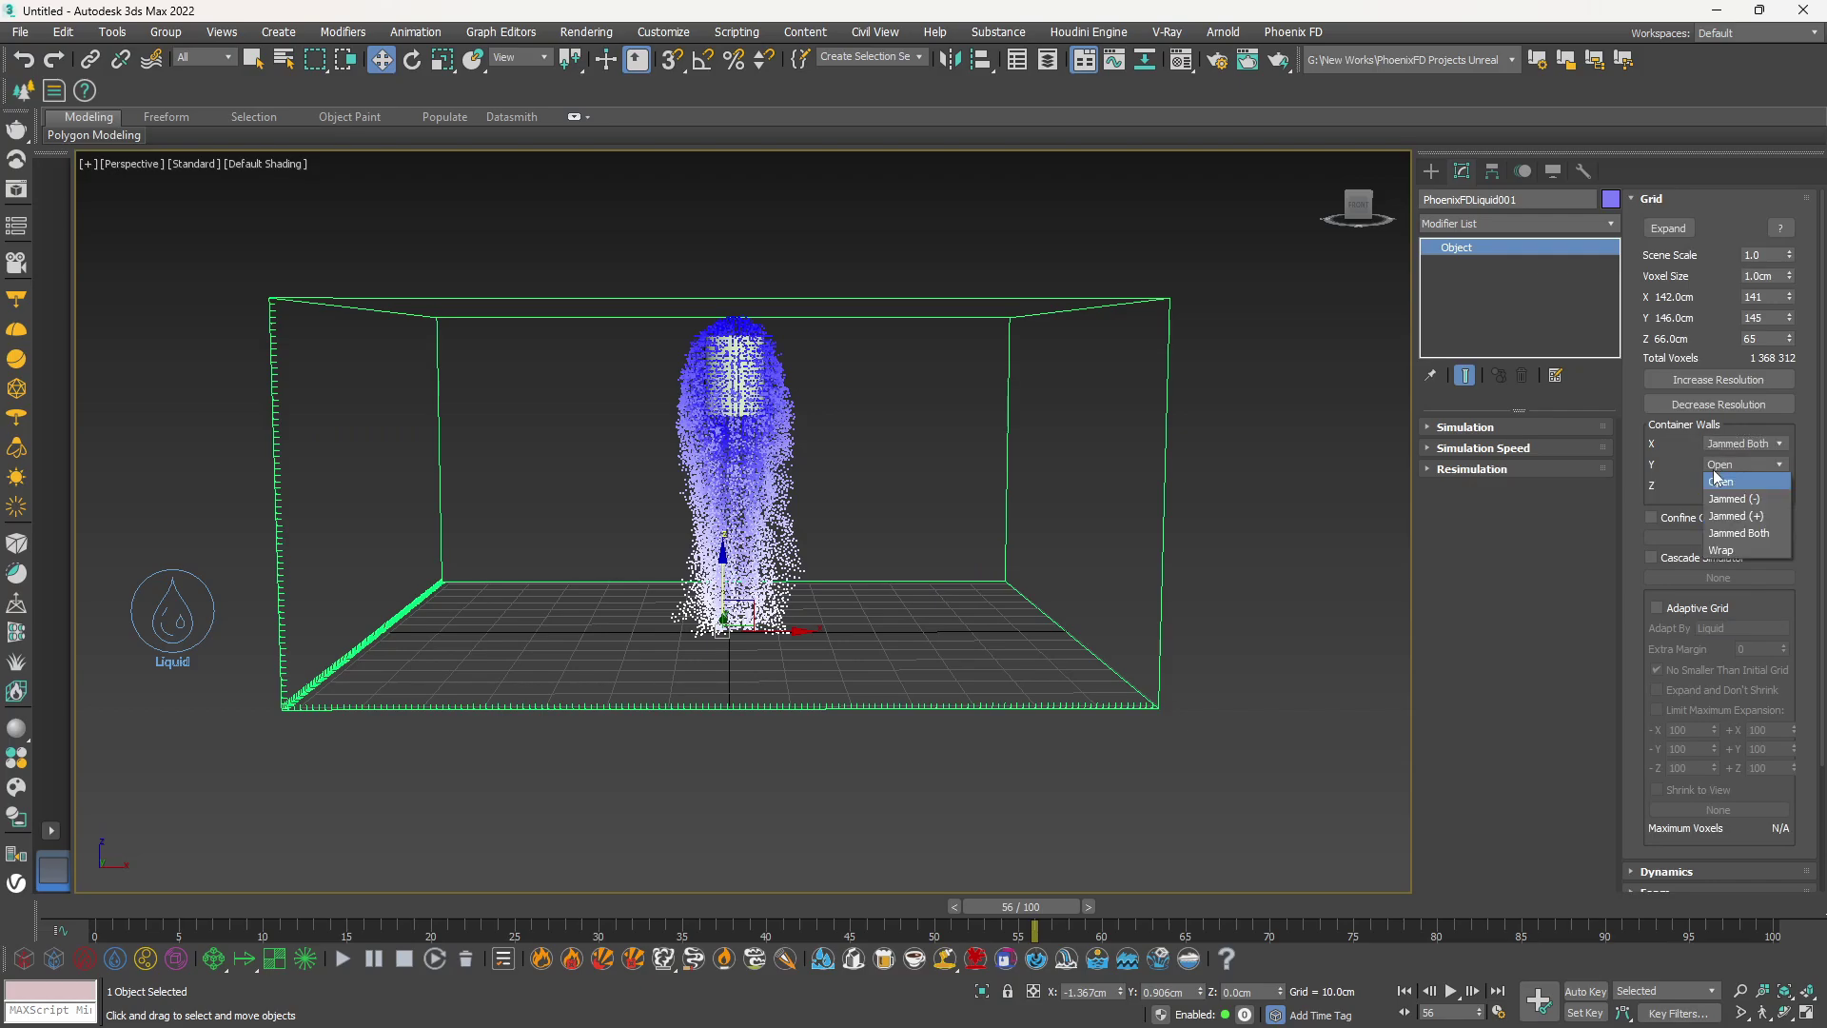
pyautogui.click(1720, 535)
pyautogui.click(1720, 489)
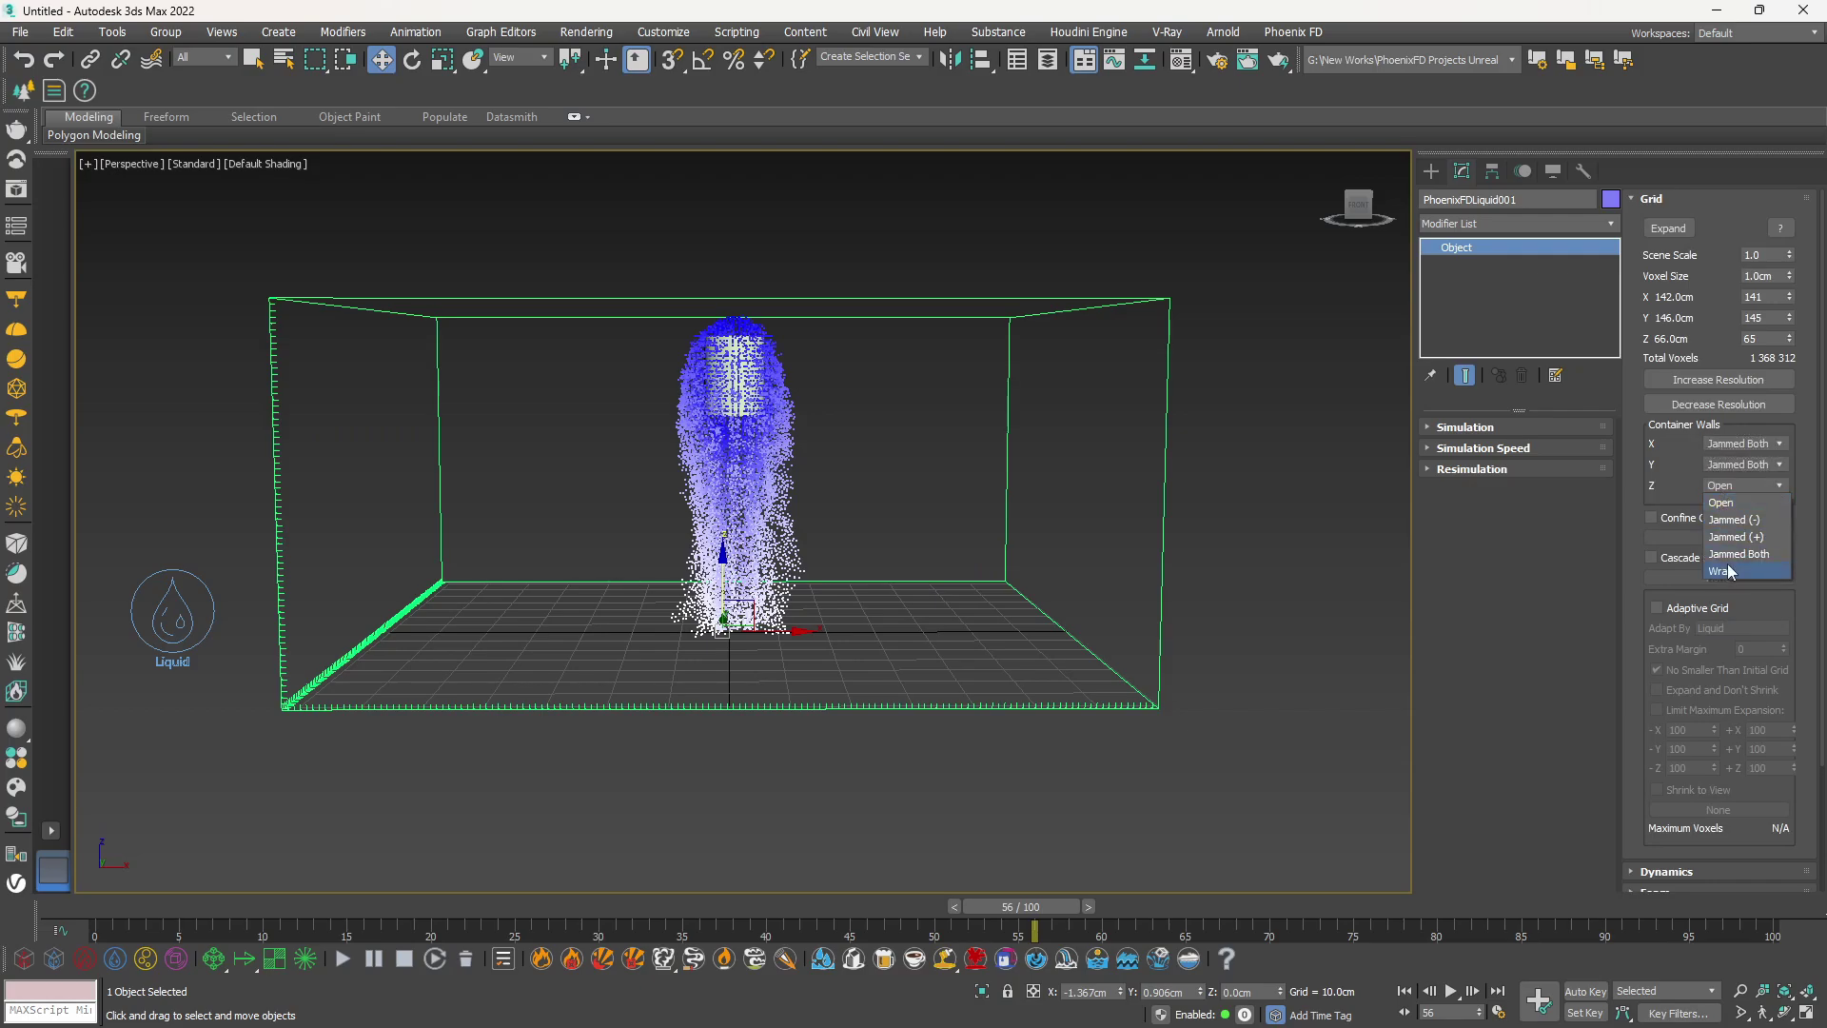
pyautogui.click(1726, 554)
pyautogui.click(345, 961)
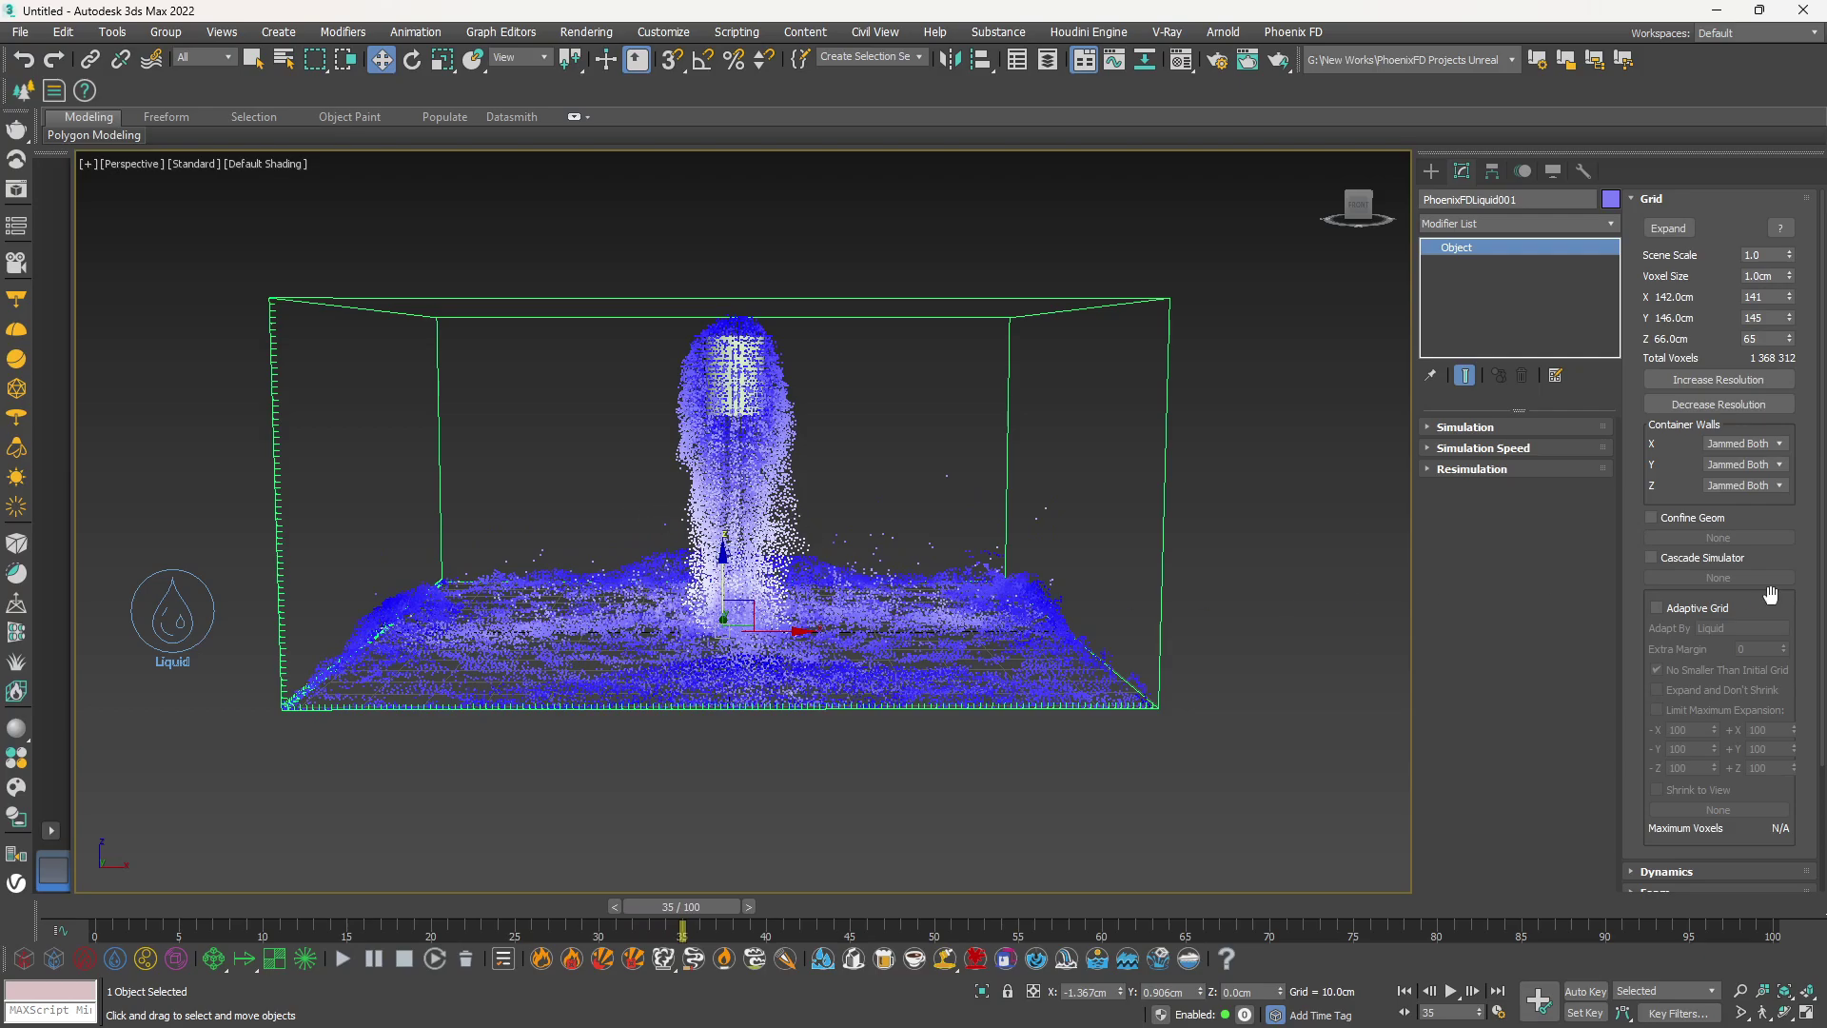
# Set the simulator's Steps Per Frame to 4 in its dynamics settings, rerun the simulation and stop it around frame 30
pyautogui.scroll(-5, 1643, 680)
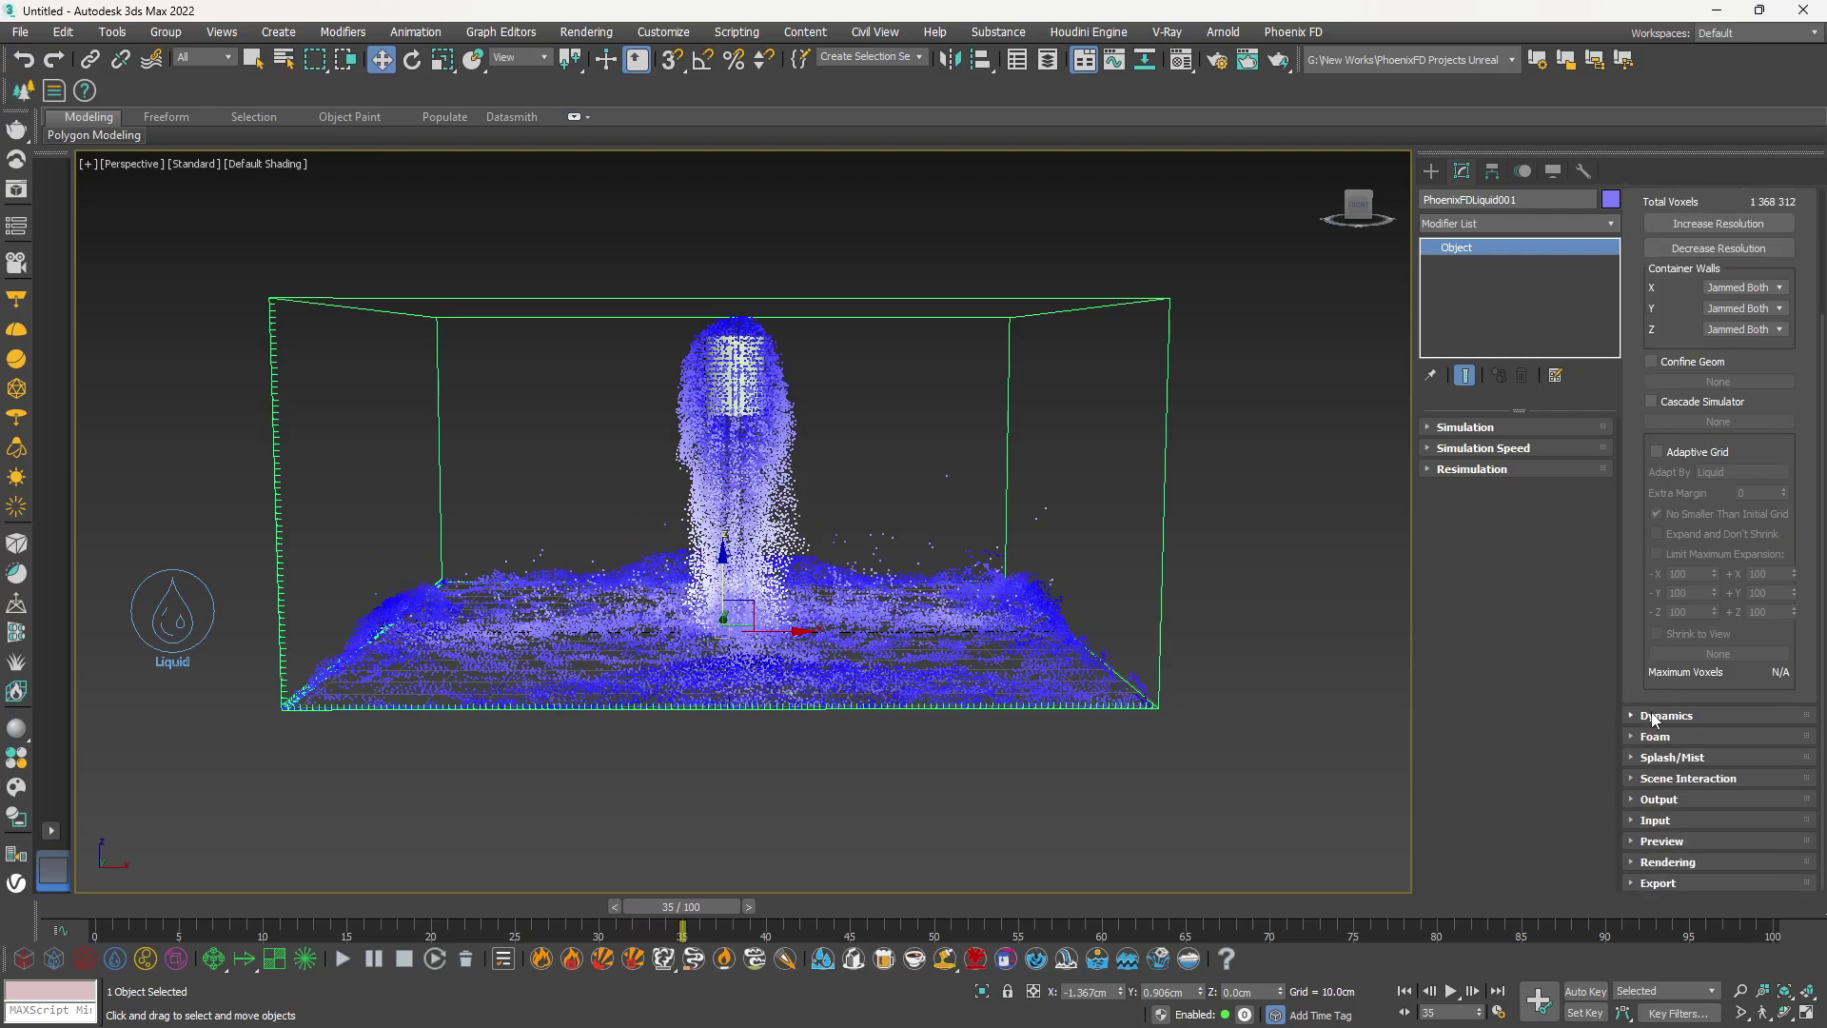
pyautogui.click(1655, 716)
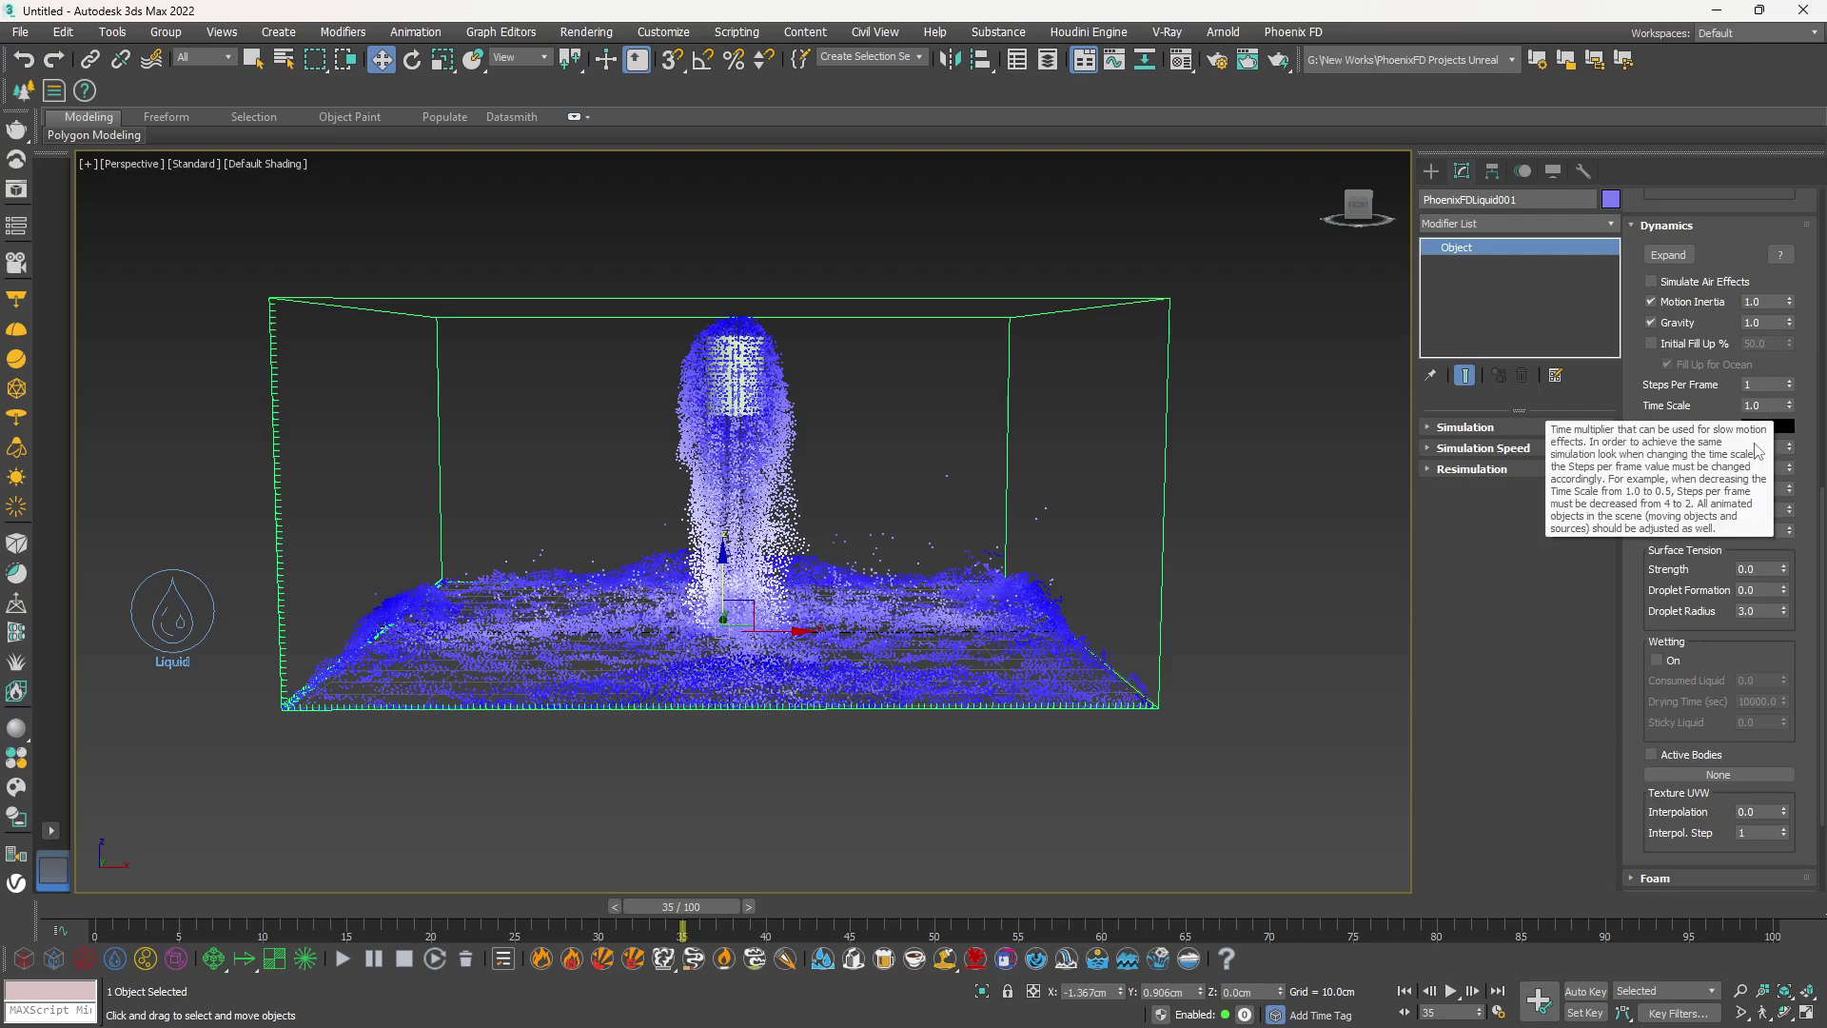
pyautogui.click(1759, 385)
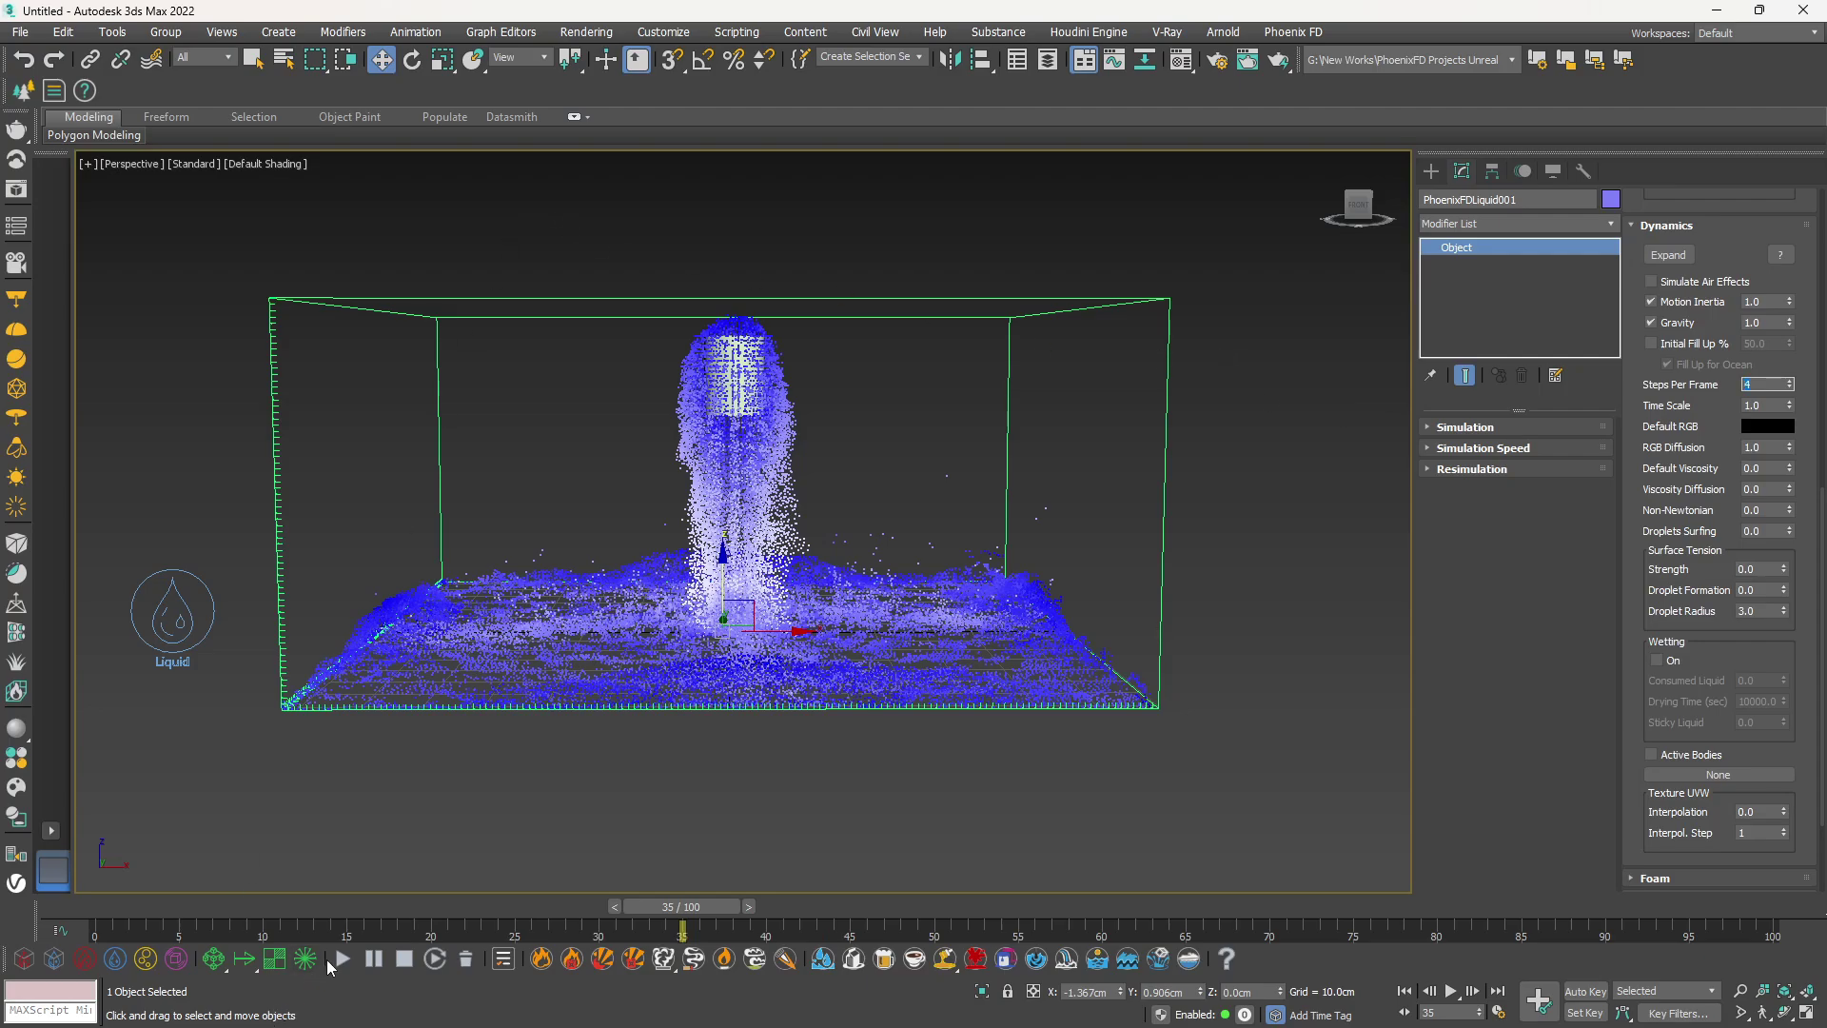
pyautogui.click(330, 961)
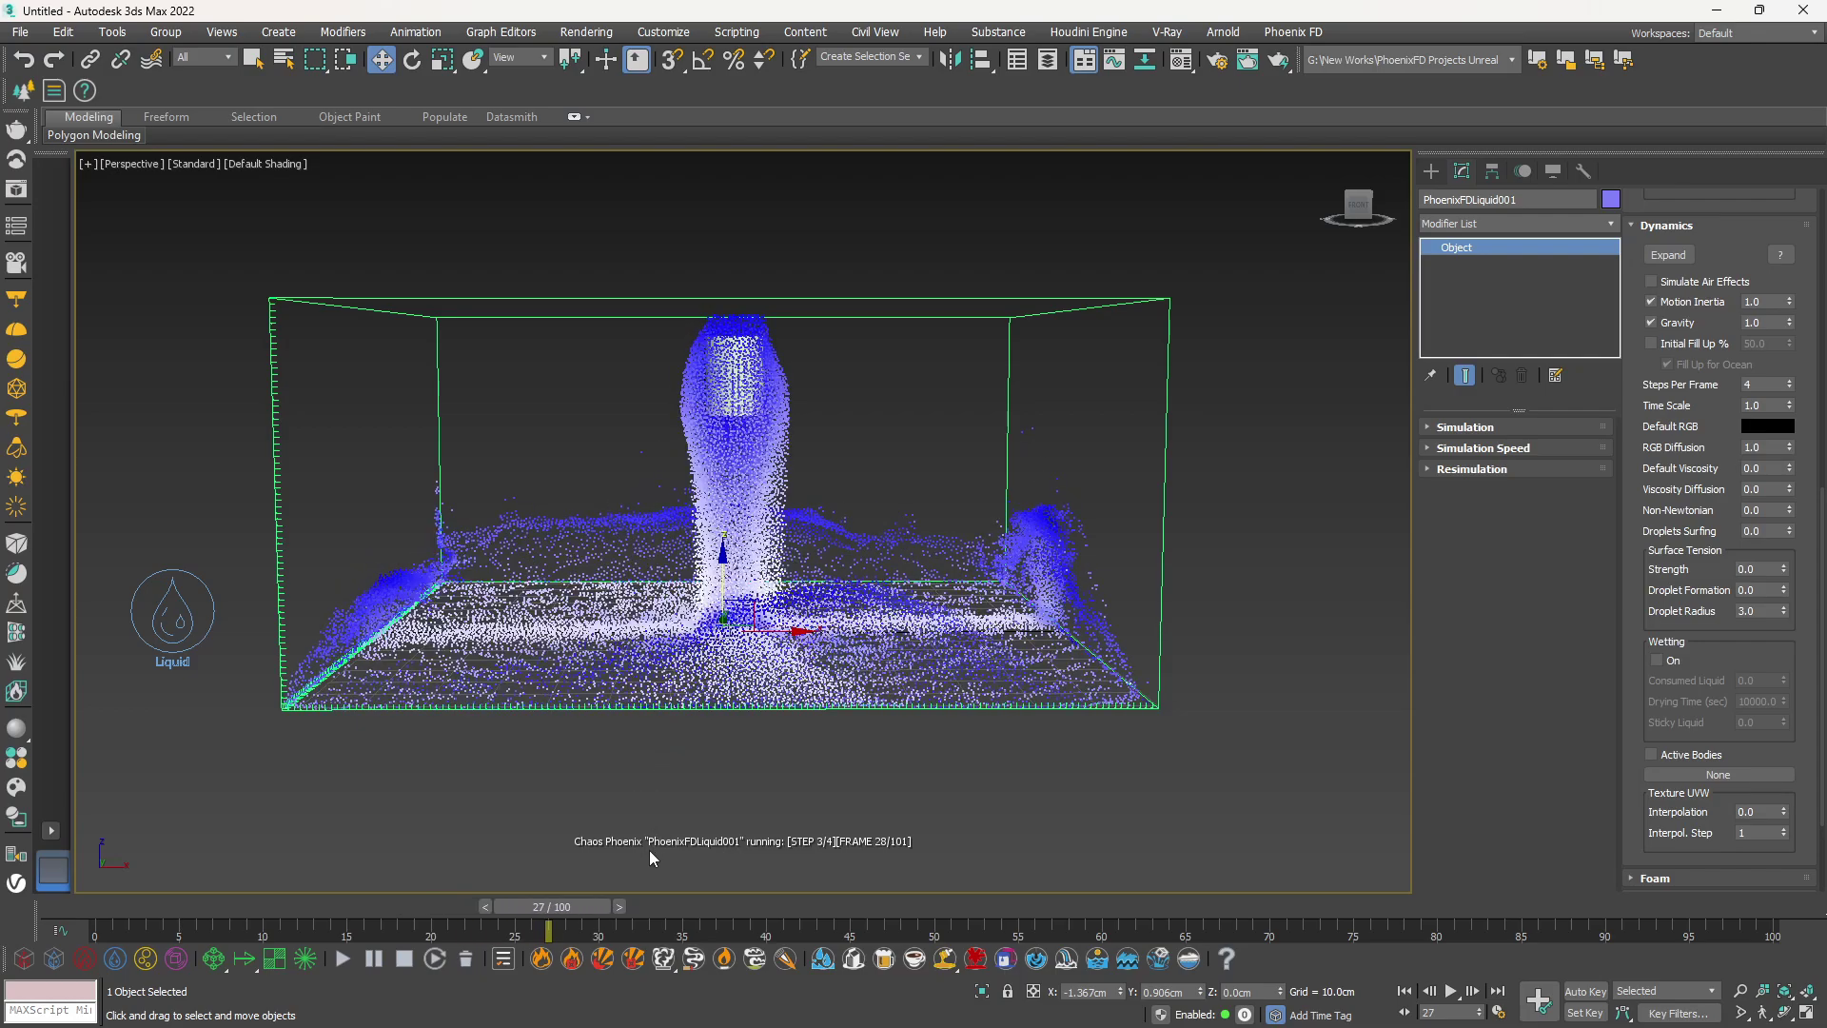
pyautogui.click(406, 957)
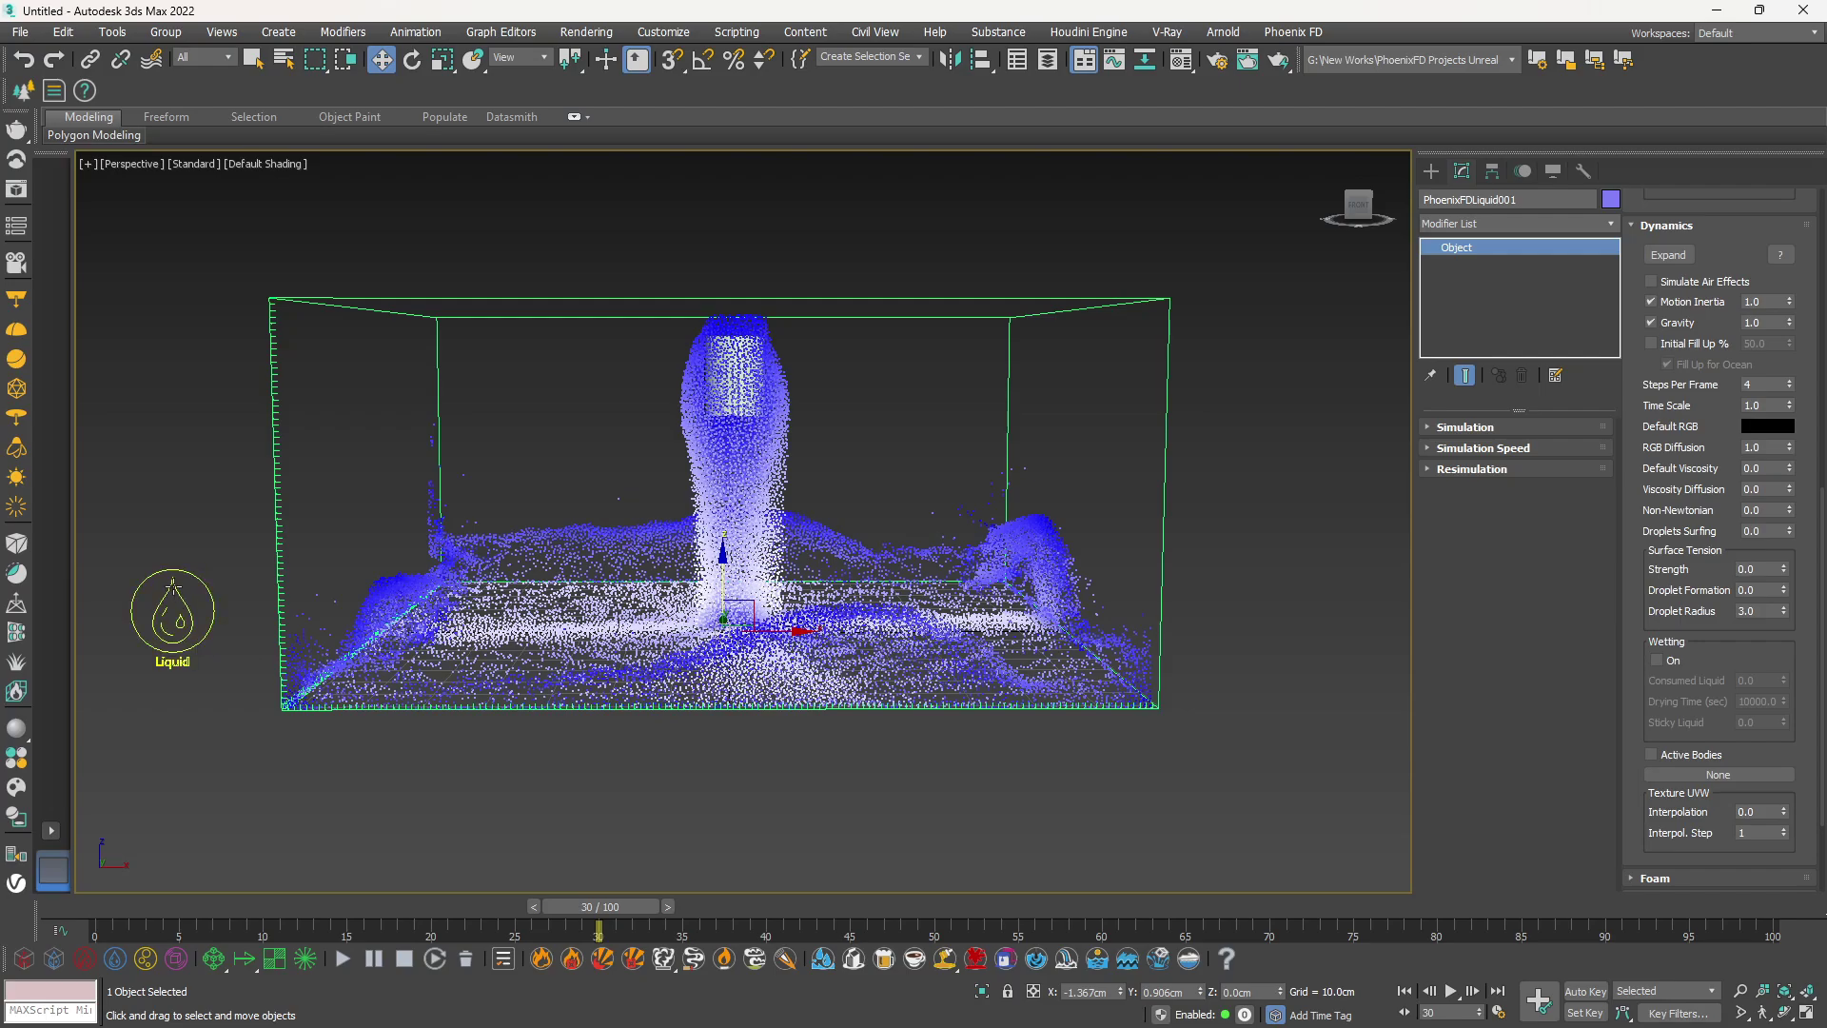
# Select the liquid source and scrub the timeline back to frame 14 to examine the emitted stream
pyautogui.click(173, 587)
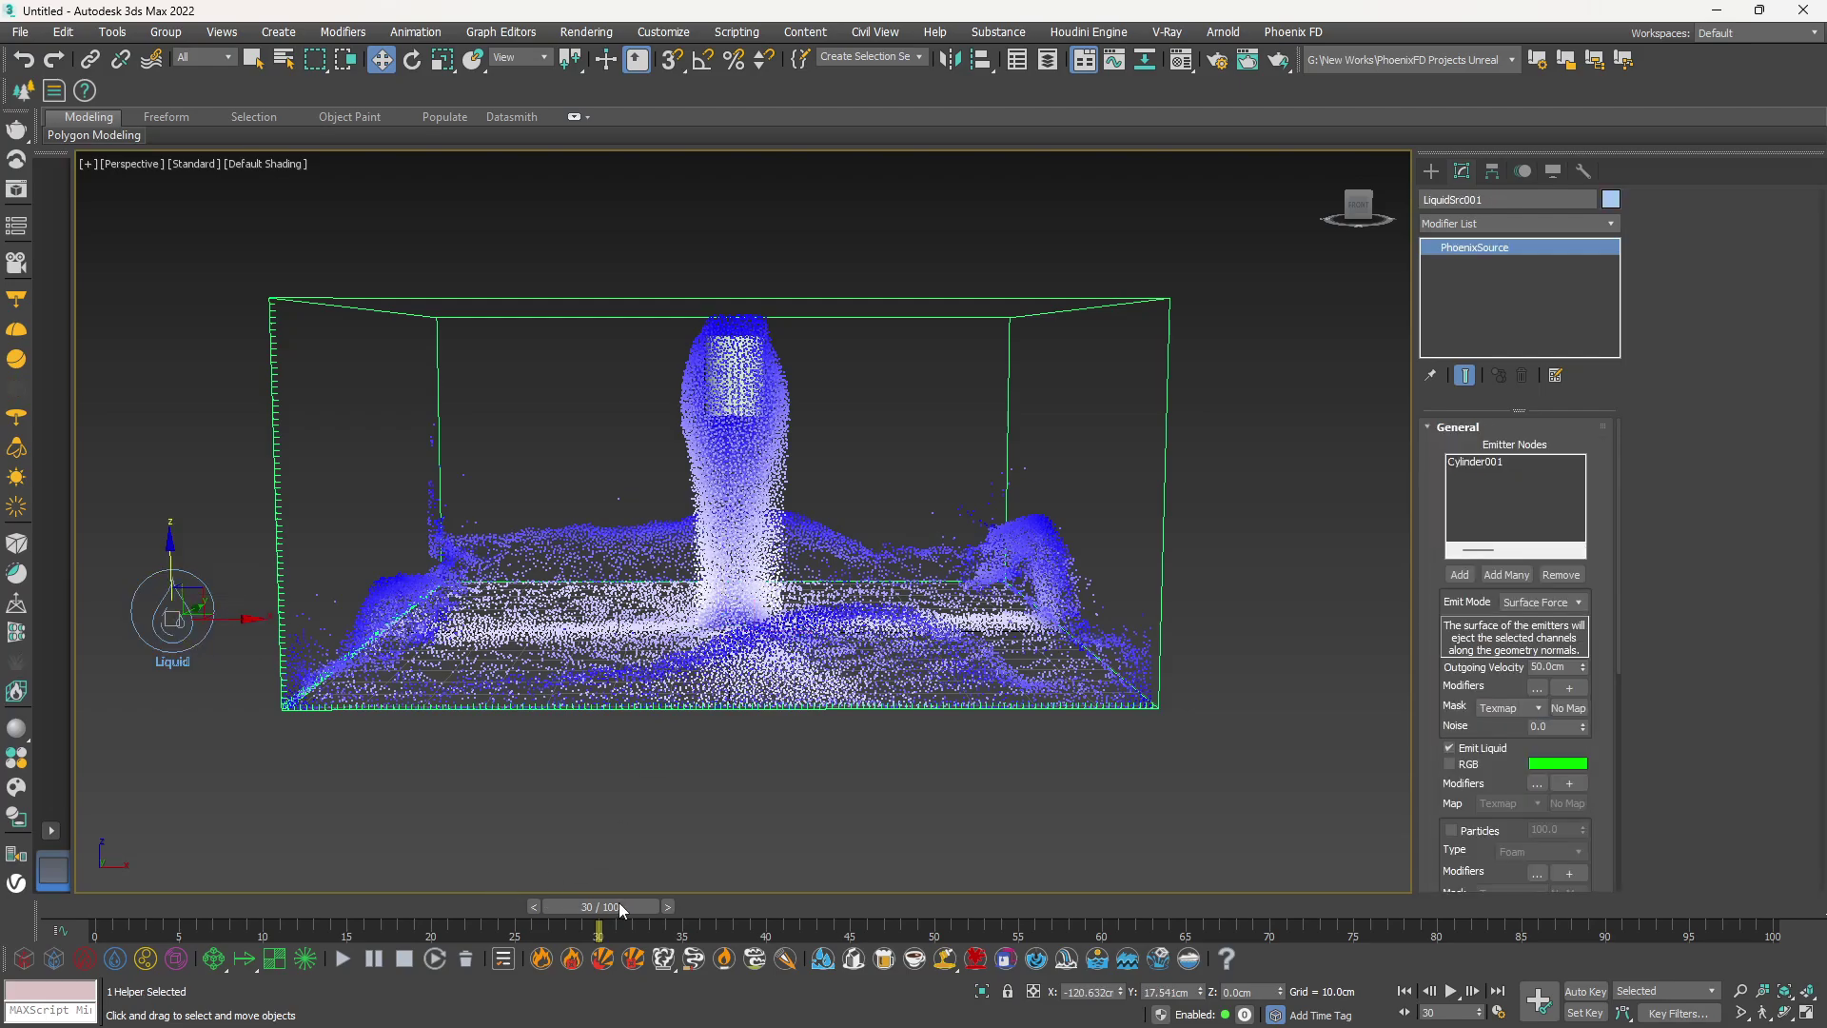
pyautogui.moveTo(619, 902); pyautogui.dragTo(357, 901)
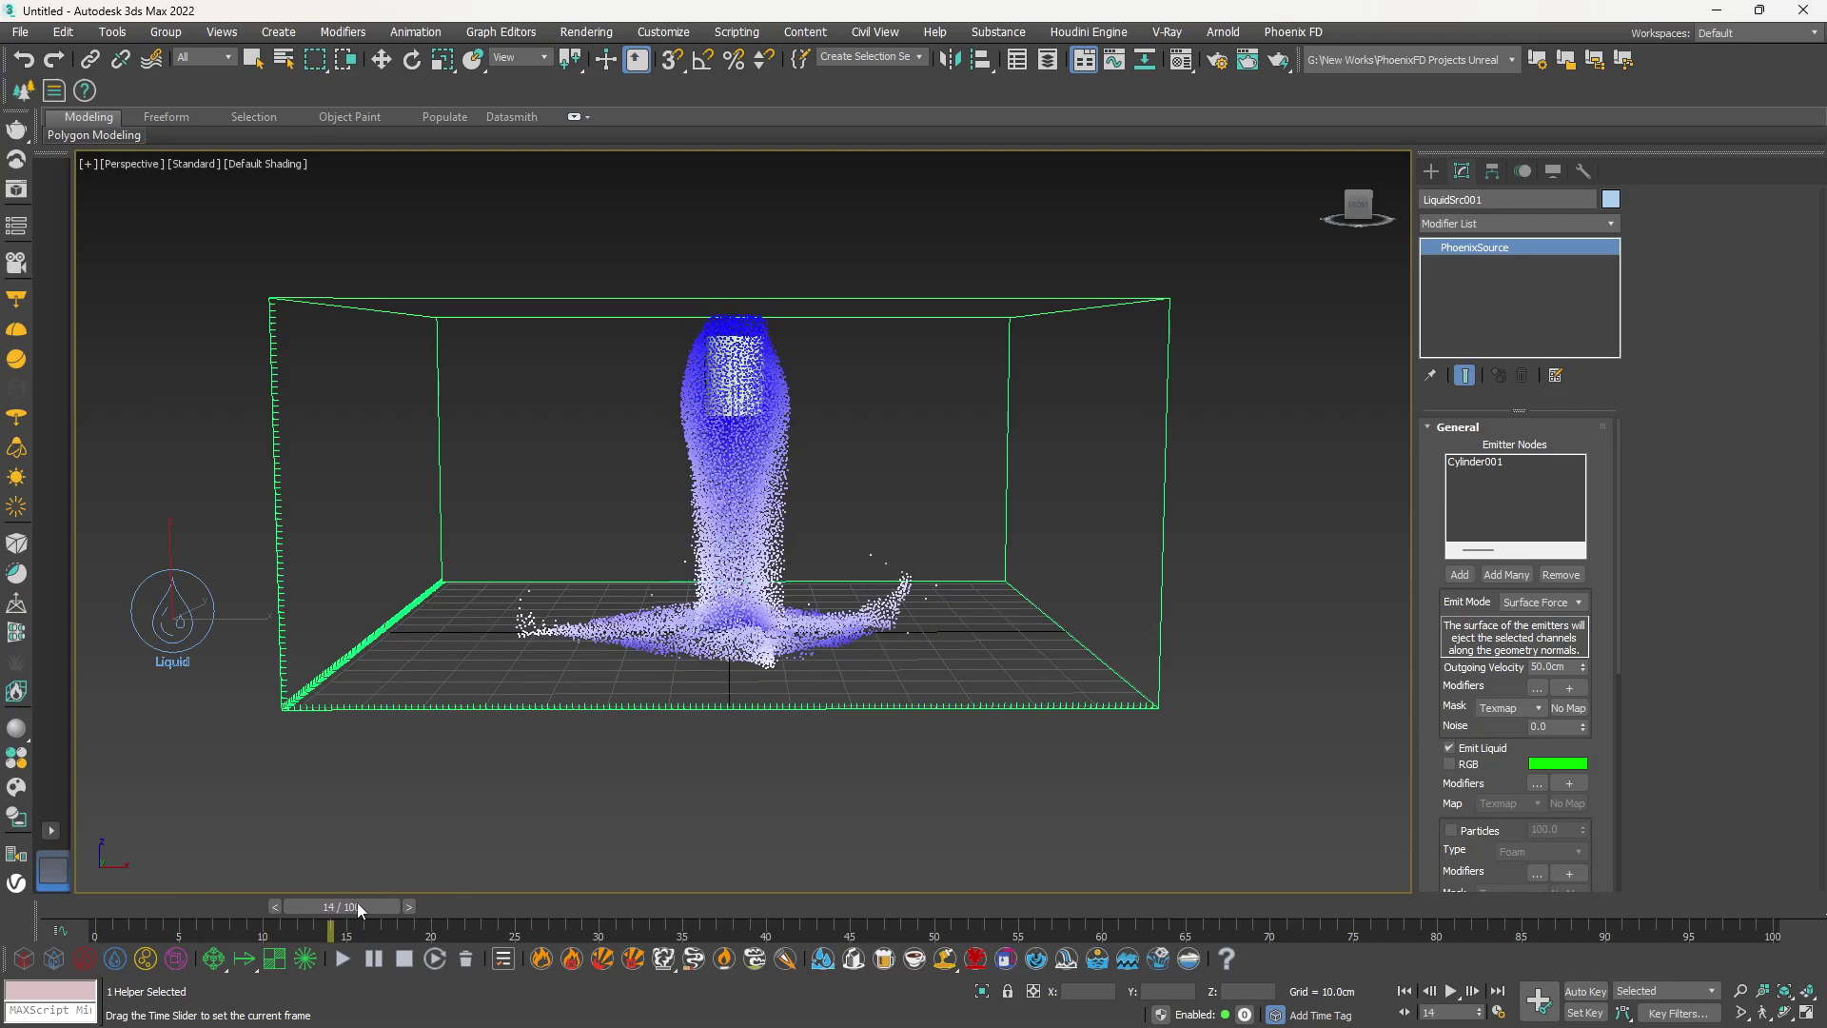
pyautogui.press('w')
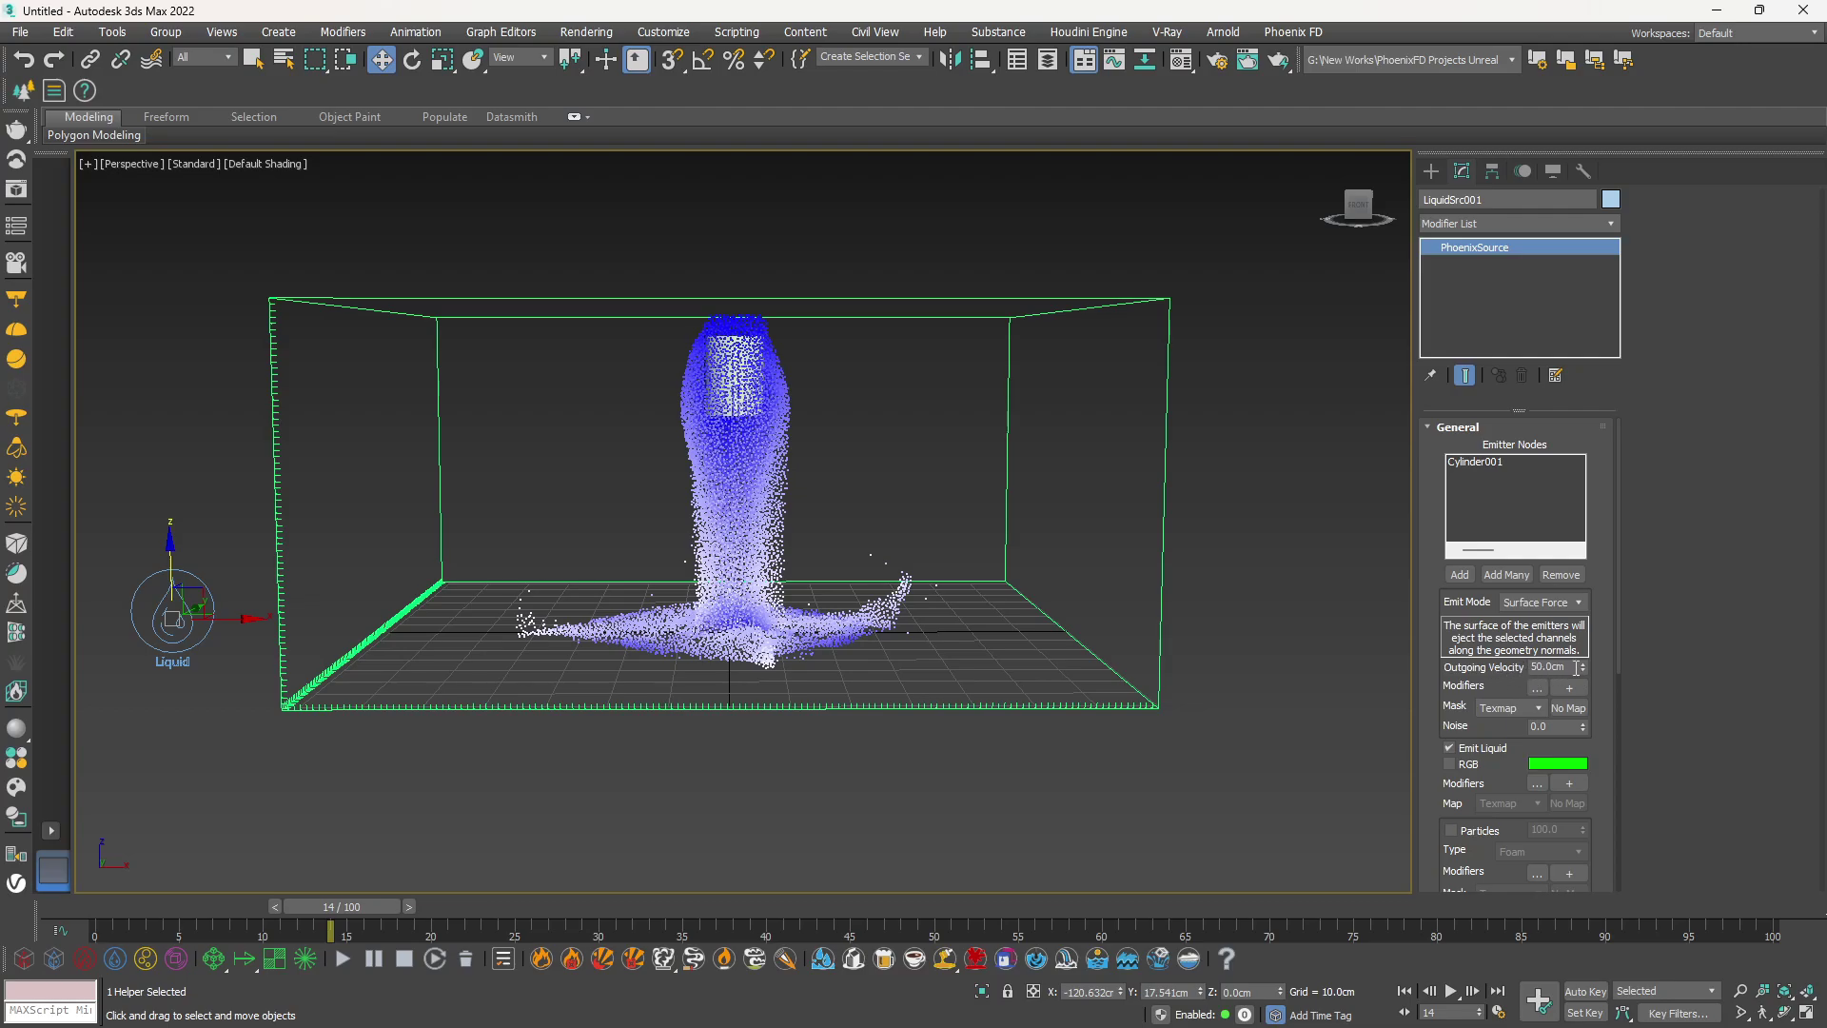
# Try an outgoing velocity of 10 cm on the liquid source, running the simulation to about frame 41
pyautogui.click(1577, 667)
pyautogui.write('1')
pyautogui.click(346, 961)
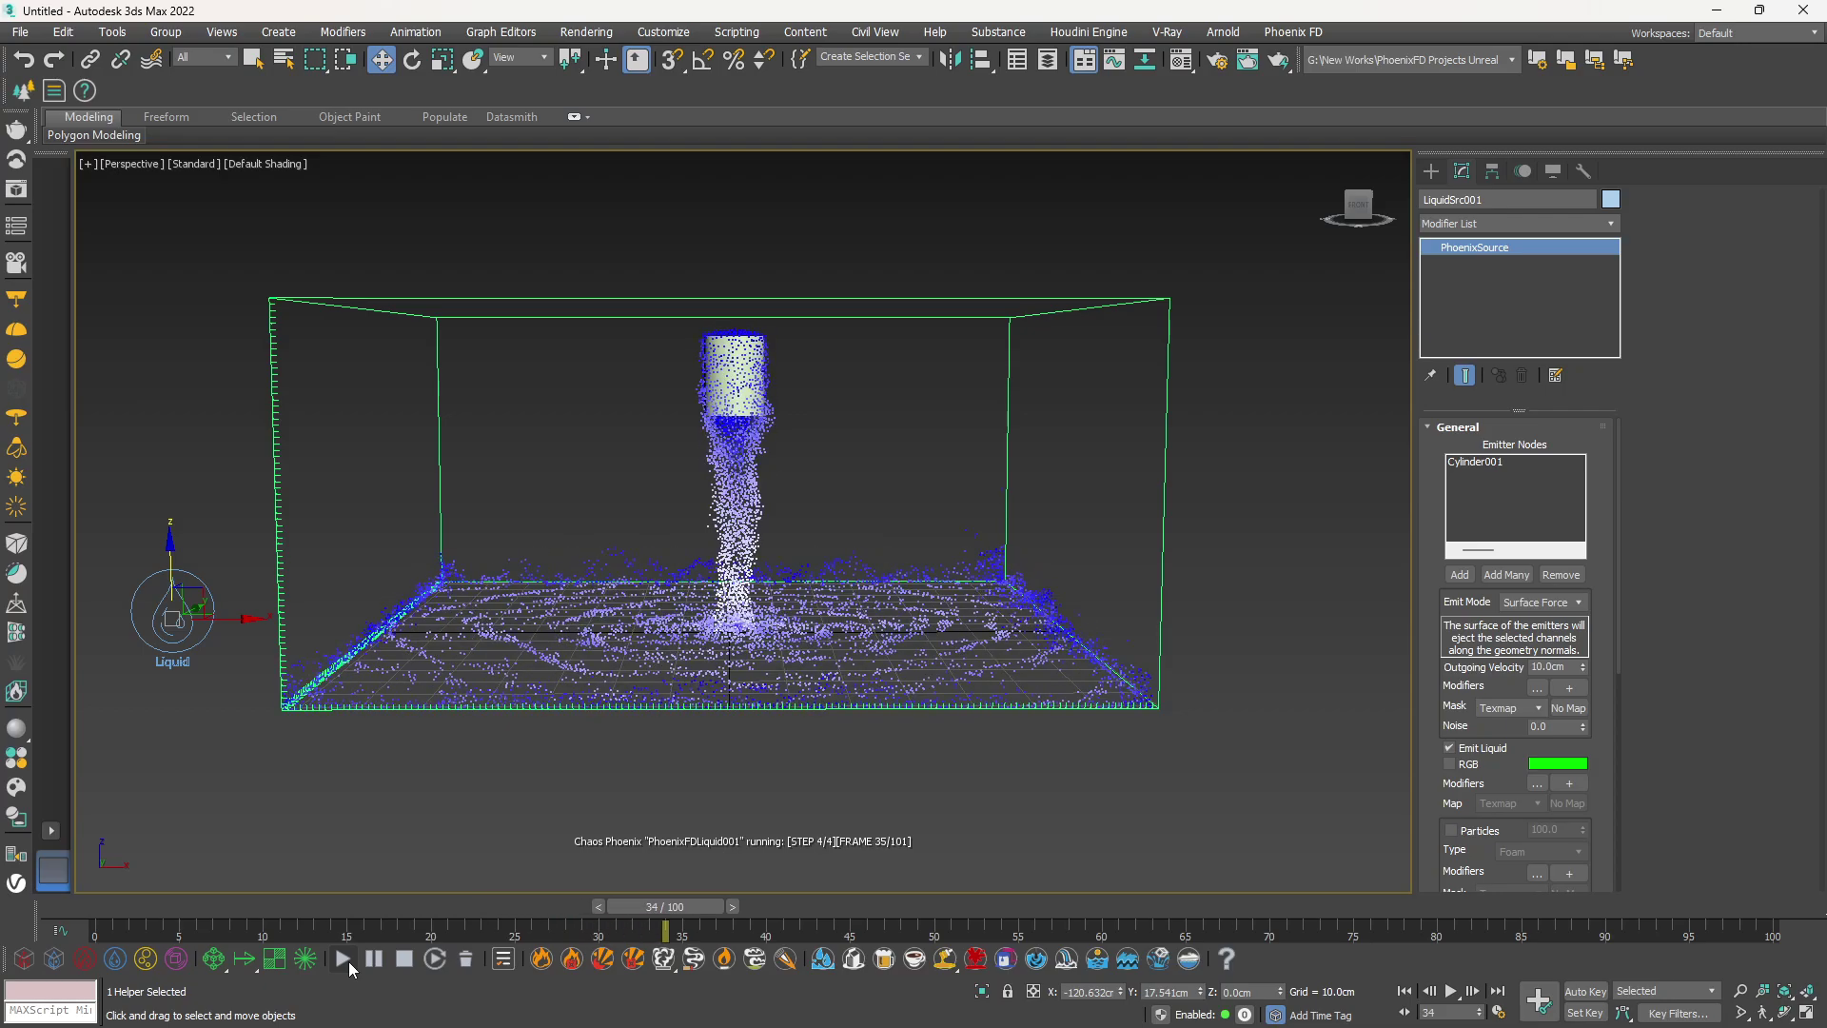
pyautogui.click(407, 961)
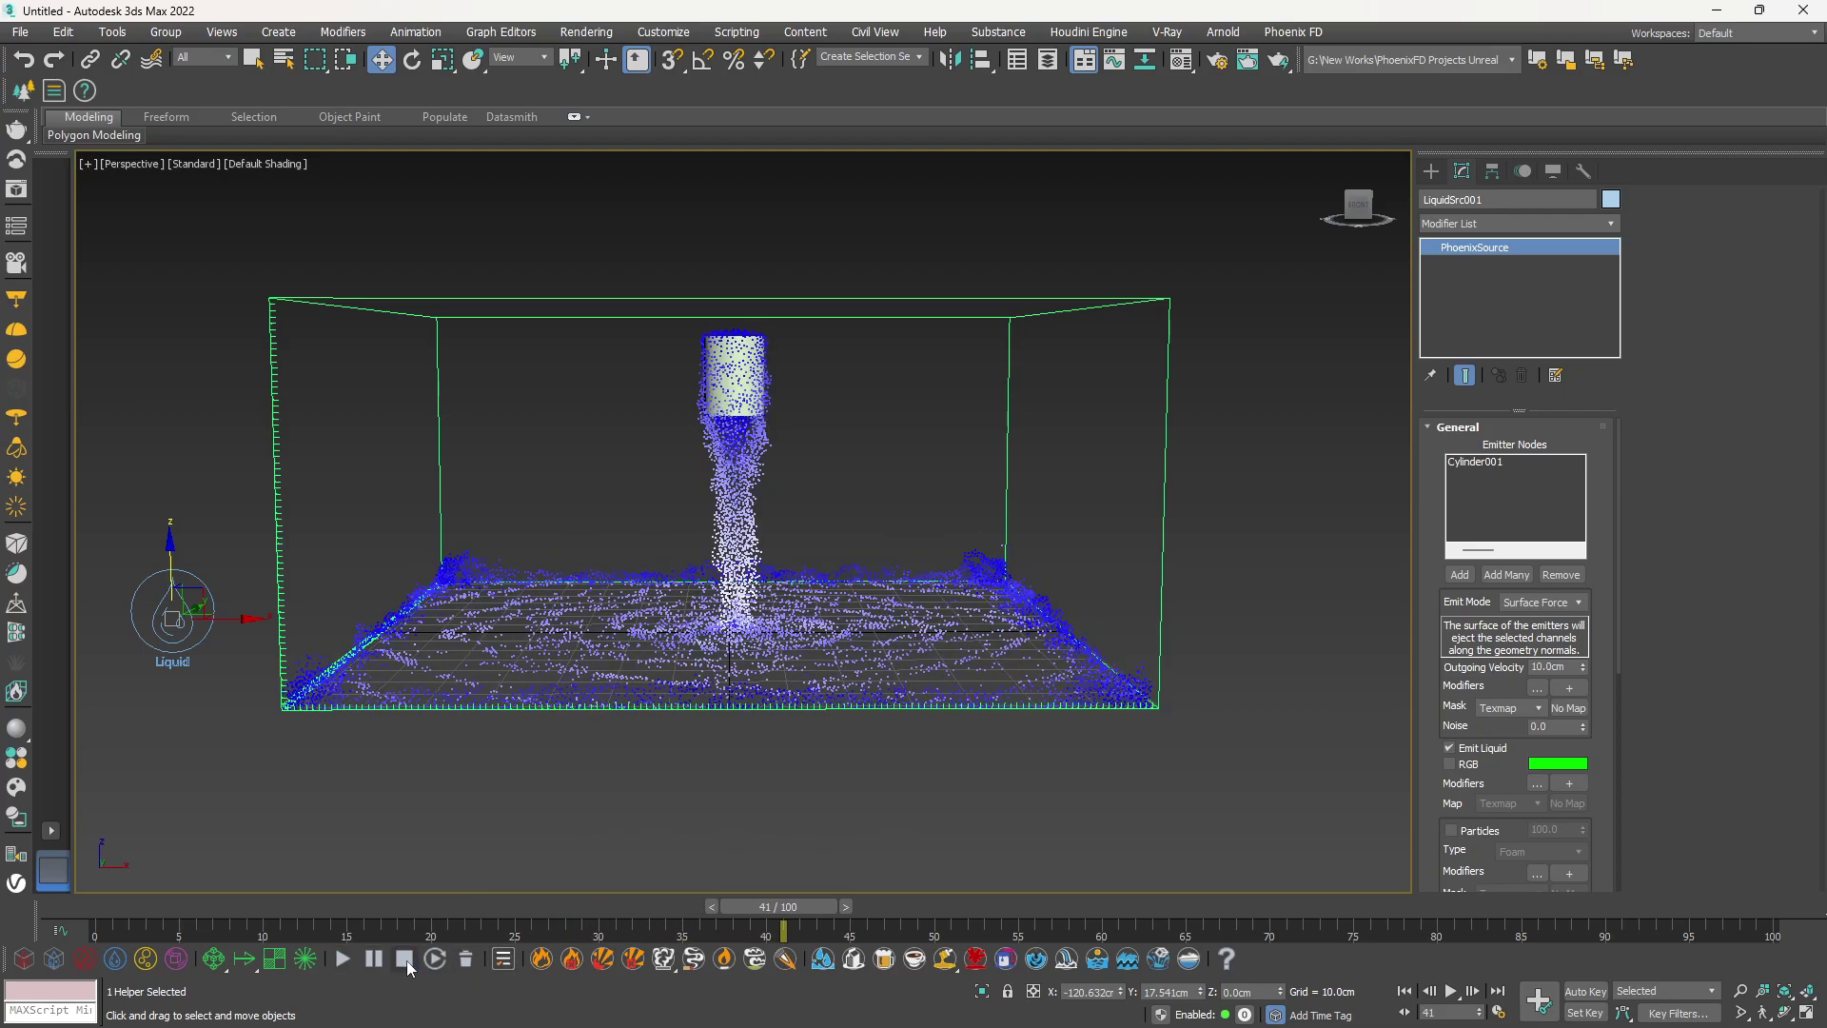
# Set the liquid source's outgoing velocity to 25 cm, rerun the simulation and stop it around frame 51
pyautogui.moveTo(1572, 668); pyautogui.dragTo(1520, 668)
pyautogui.write('25')
pyautogui.click(342, 959)
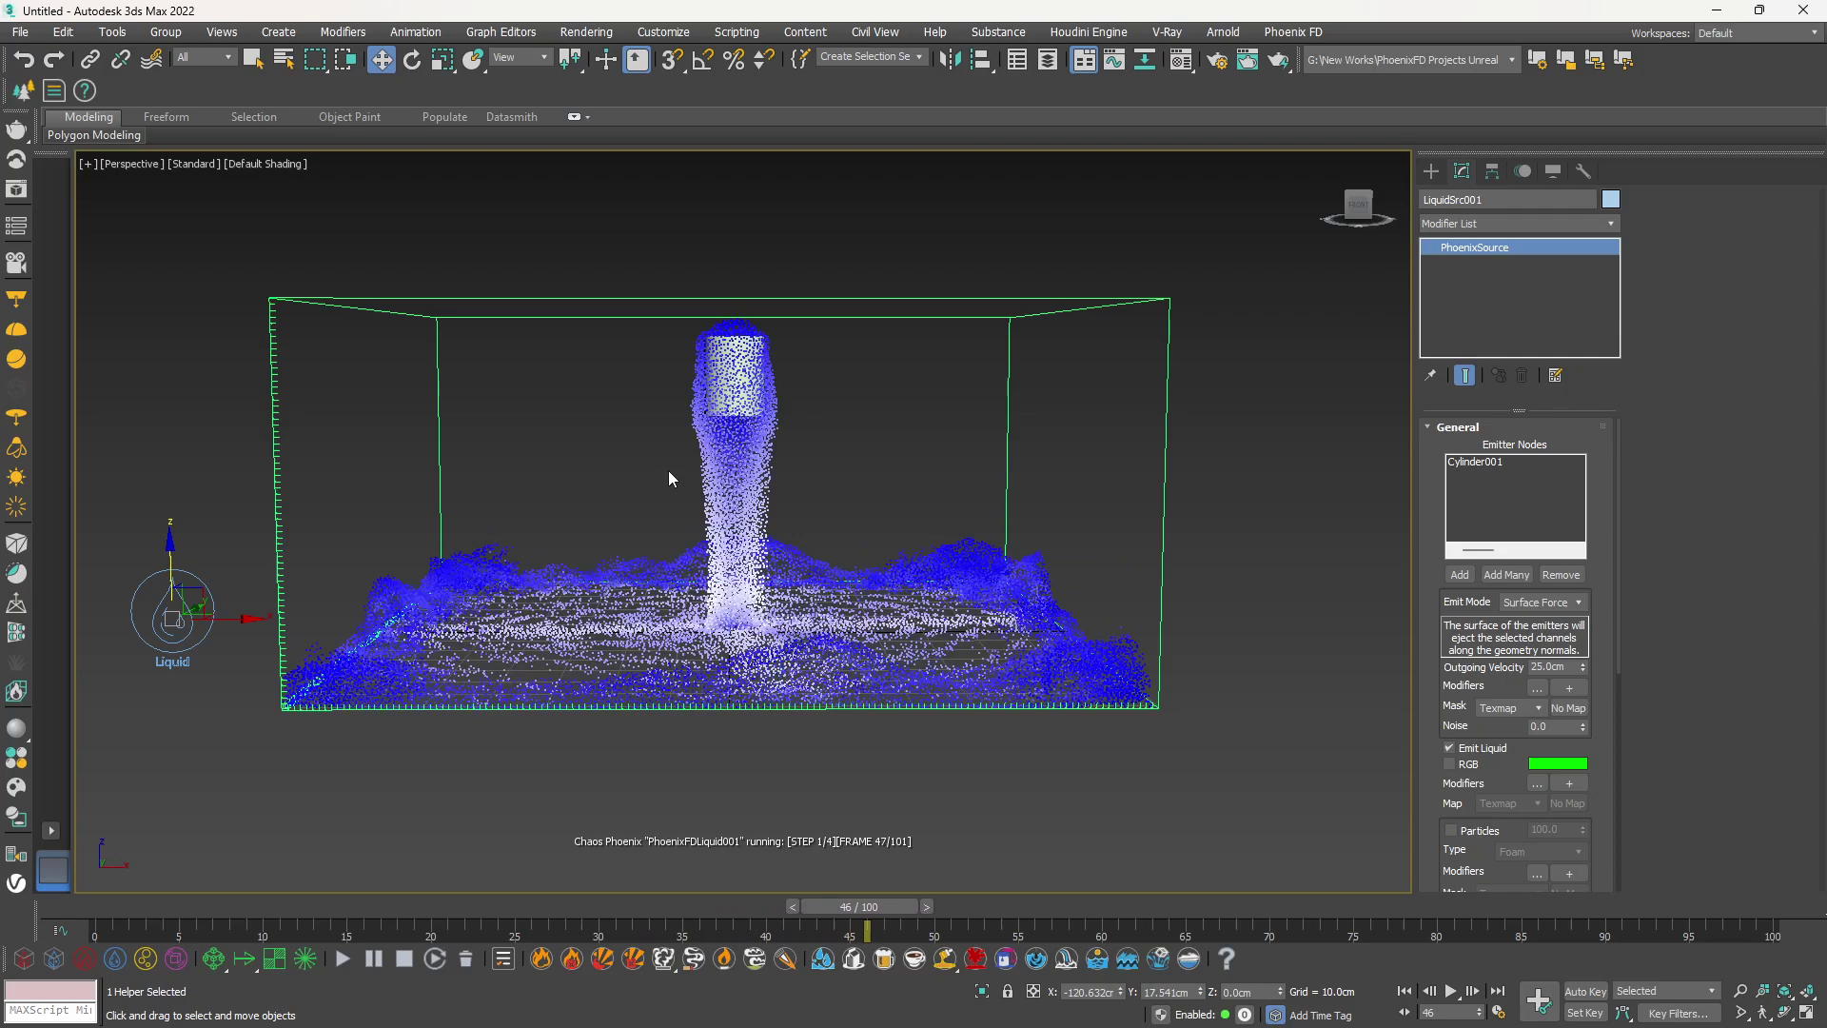
pyautogui.click(402, 959)
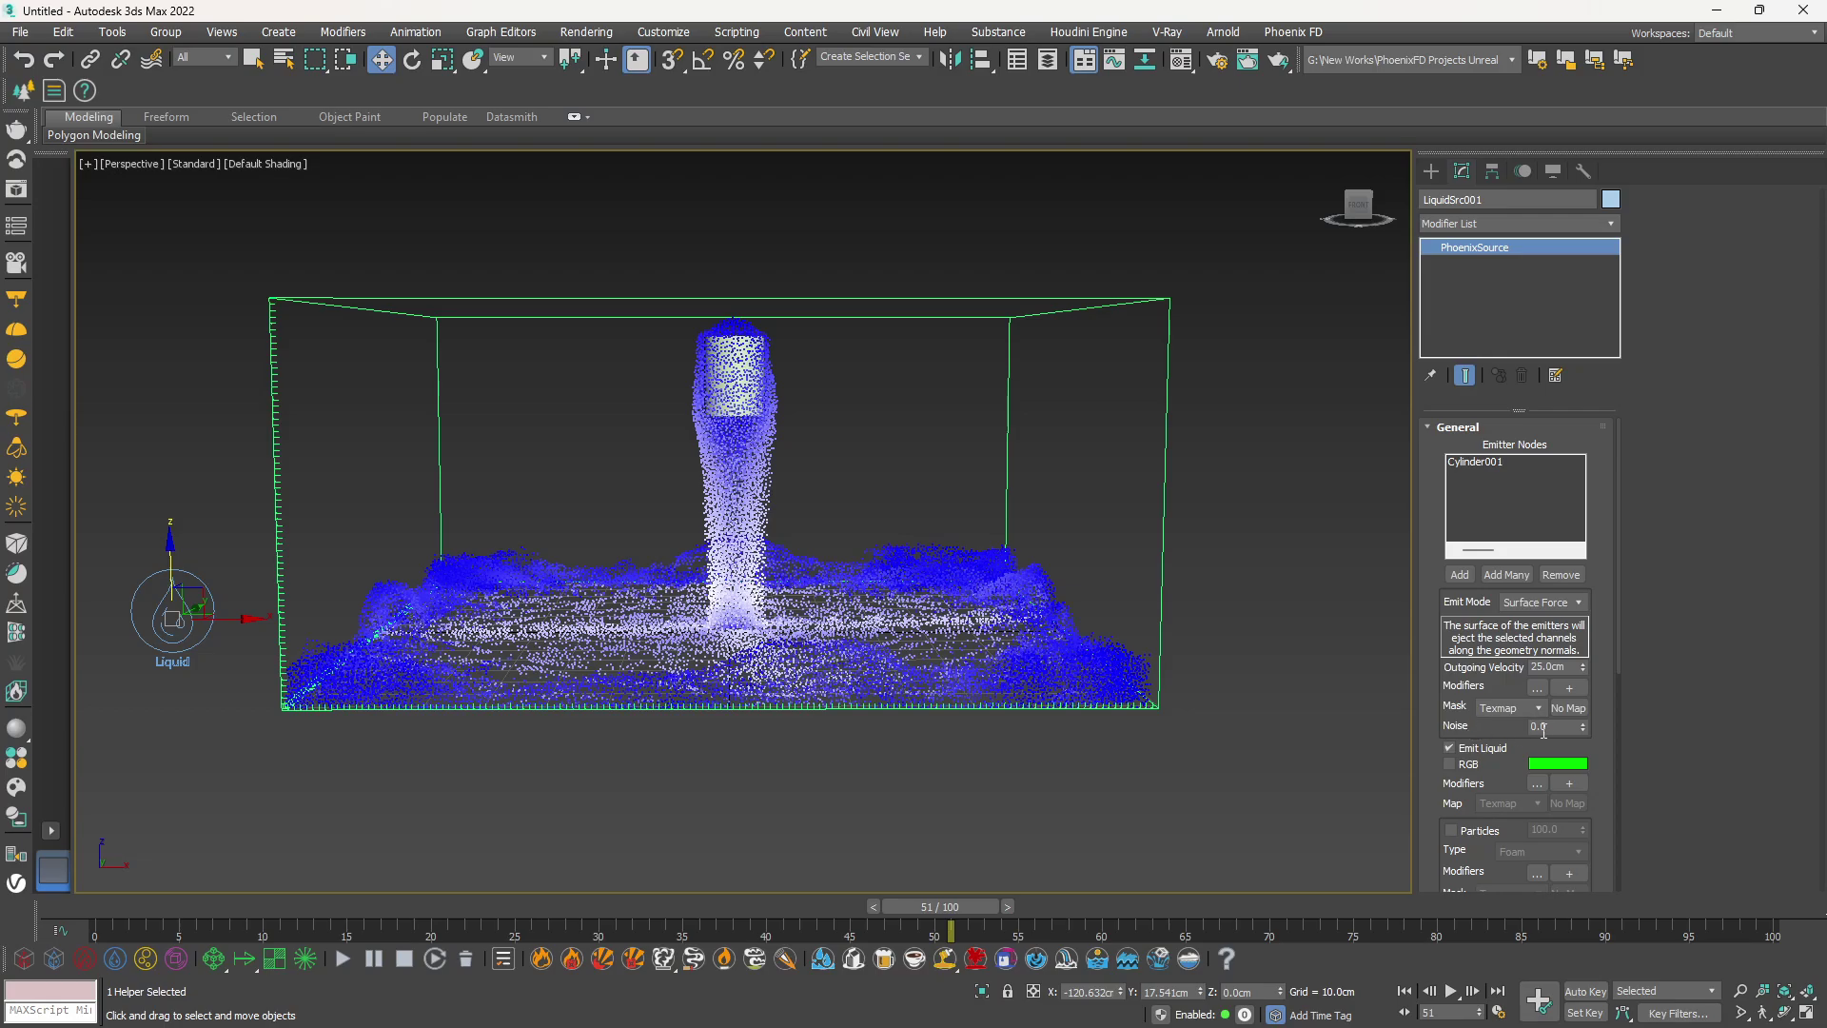
# Try a noise of 0.75 on the liquid source, running the simulation to about frame 25
pyautogui.click(1537, 727)
pyautogui.write('.')
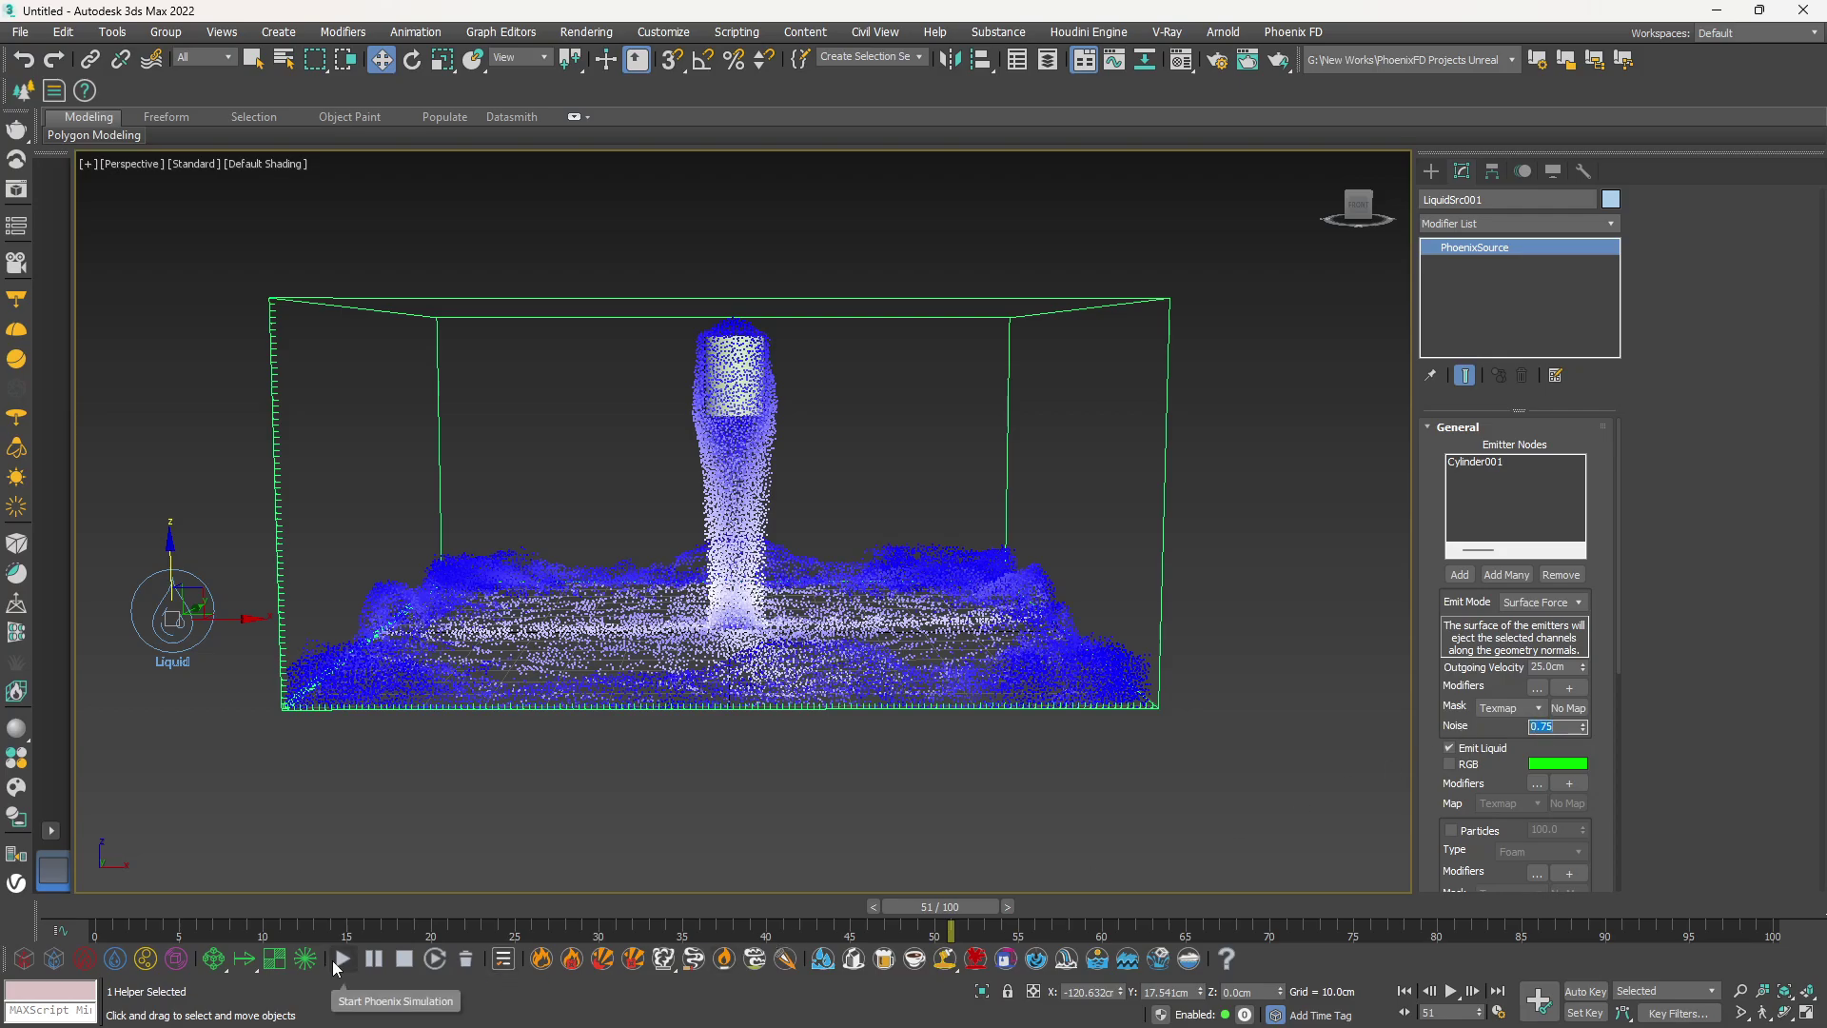
pyautogui.click(334, 960)
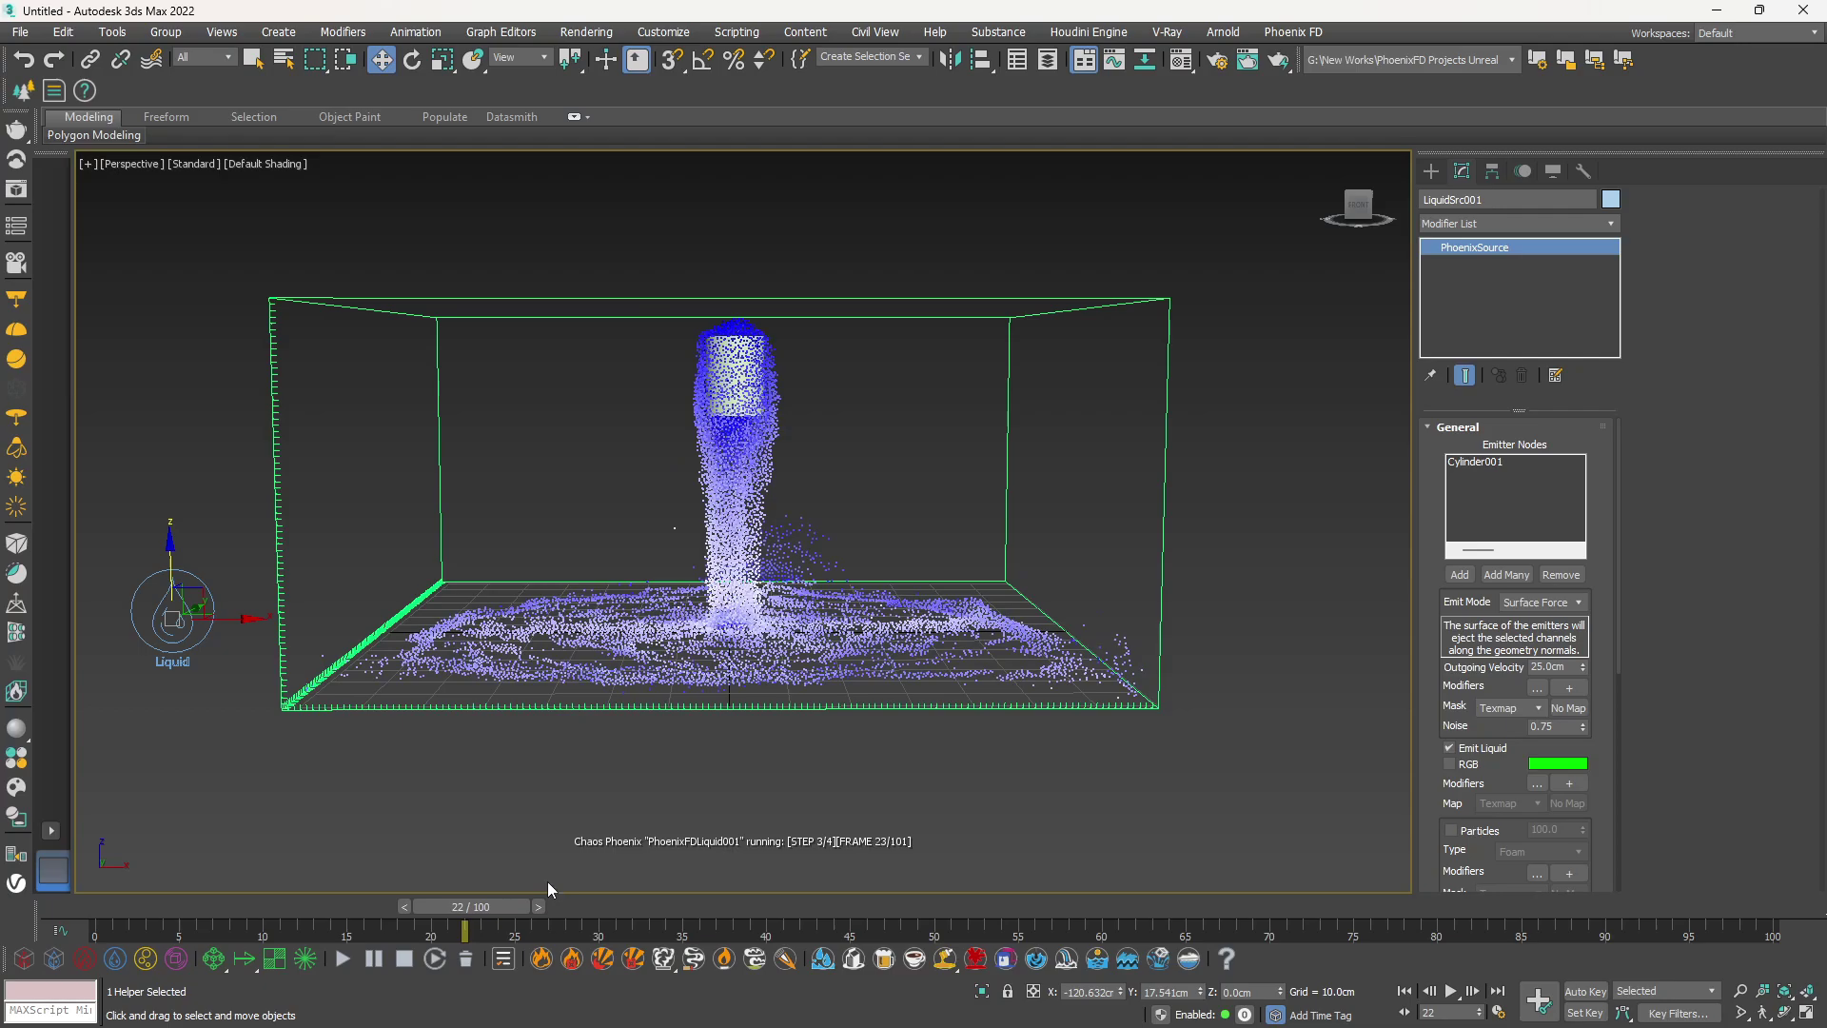
pyautogui.click(409, 957)
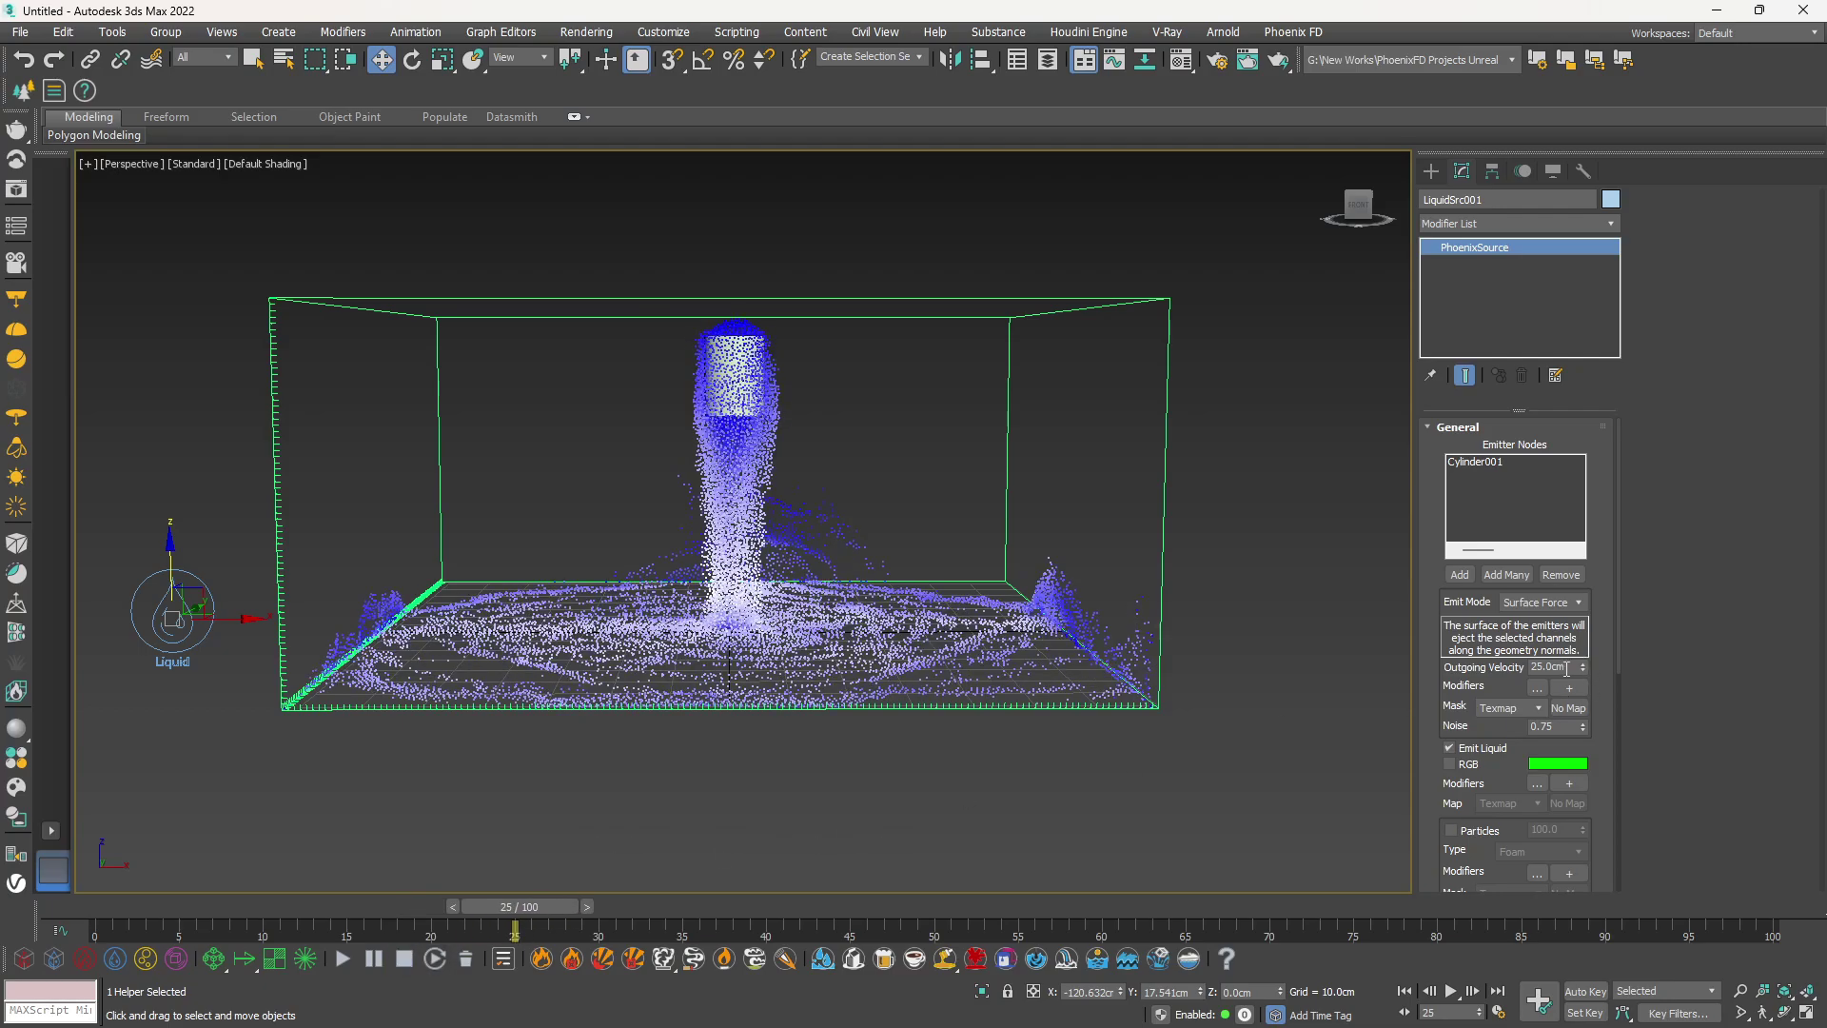
# Try an outgoing velocity of 100 cm on the liquid source, running the simulation to about frame 14
pyautogui.doubleClick(1566, 669)
pyautogui.write('100')
pyautogui.press('Return')
pyautogui.click(341, 957)
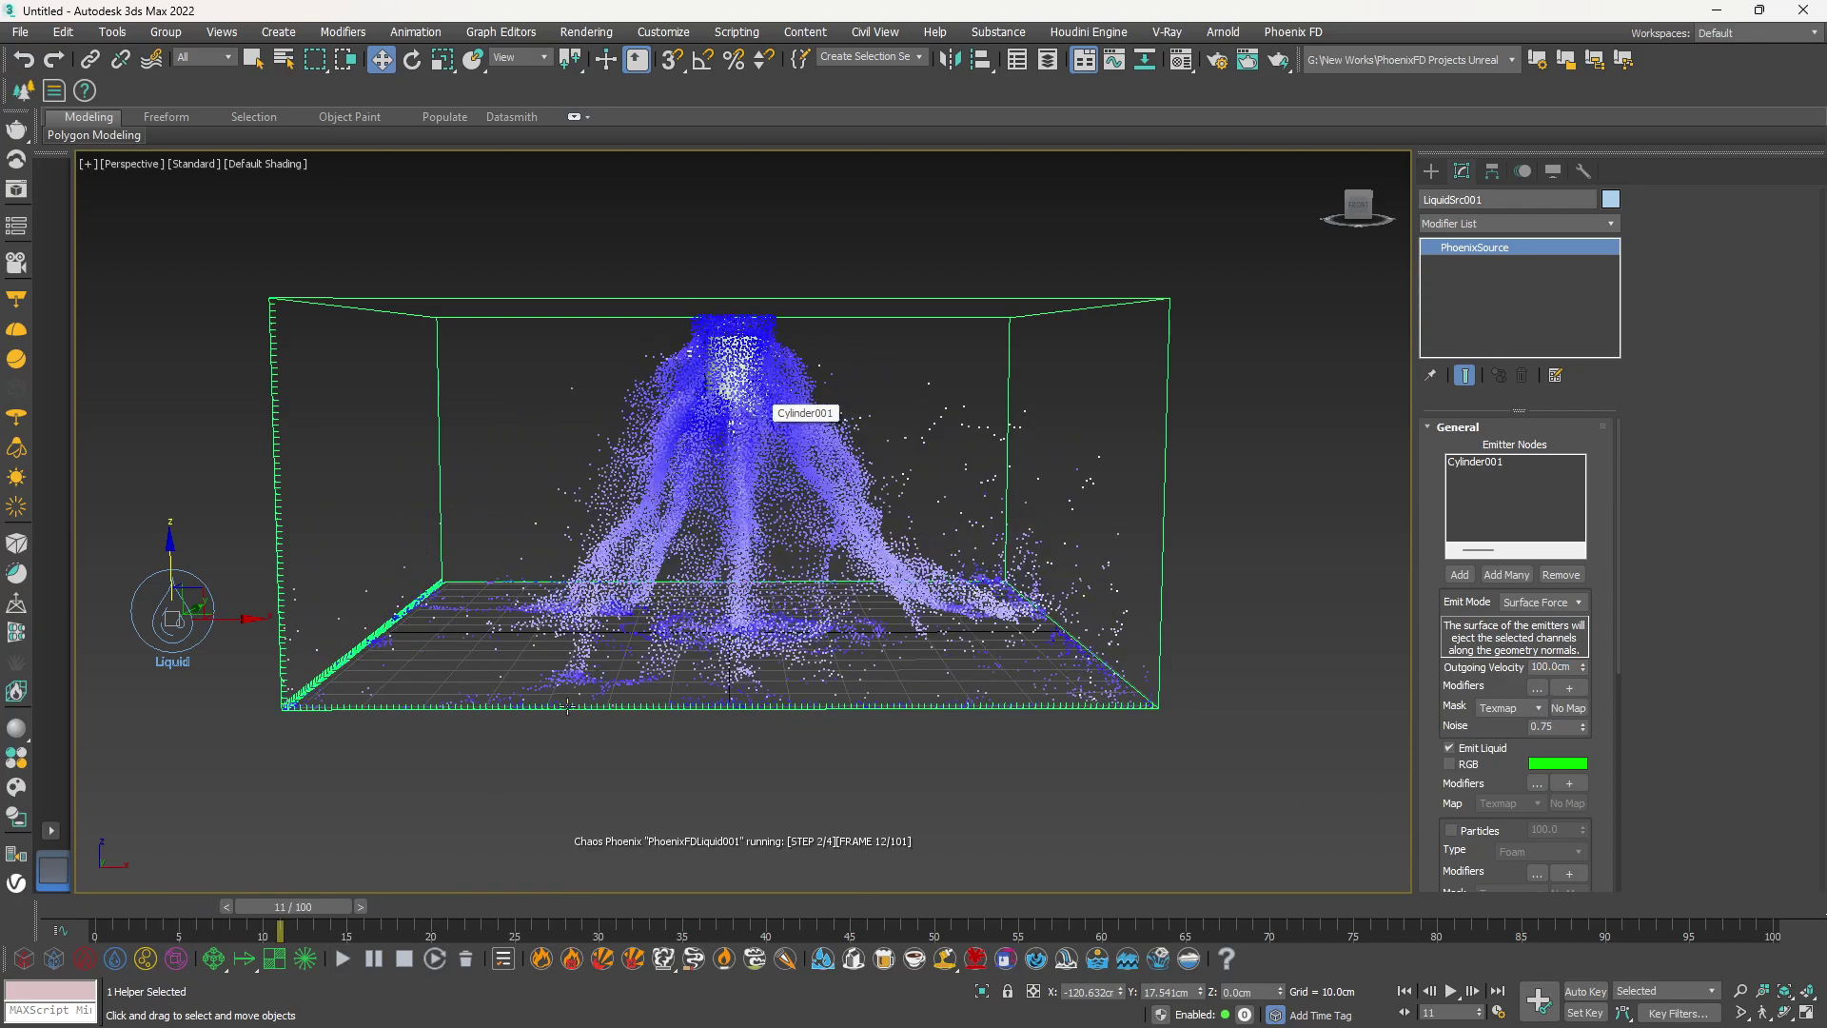
pyautogui.click(404, 957)
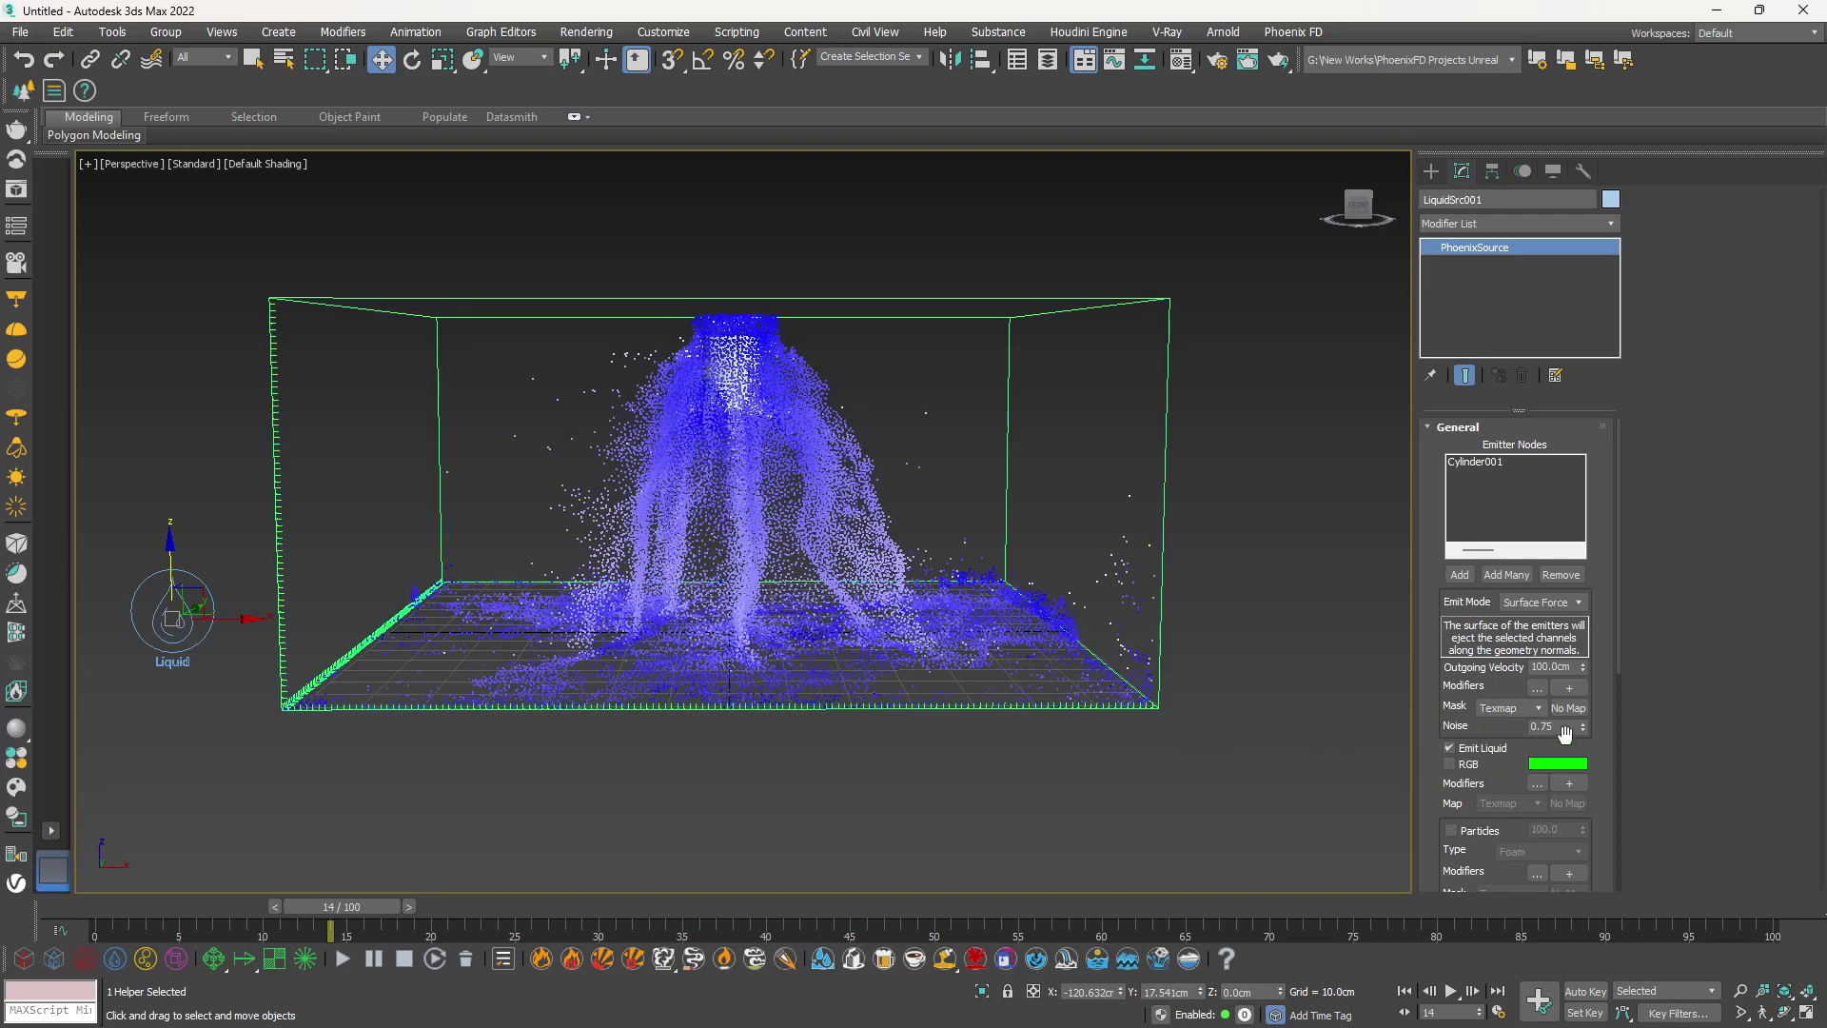
# Try a noise of 1 on the liquid source, running the simulation to about frame 13
pyautogui.moveTo(1577, 727); pyautogui.dragTo(1485, 731)
pyautogui.write('1')
pyautogui.press('Return')
pyautogui.click(345, 957)
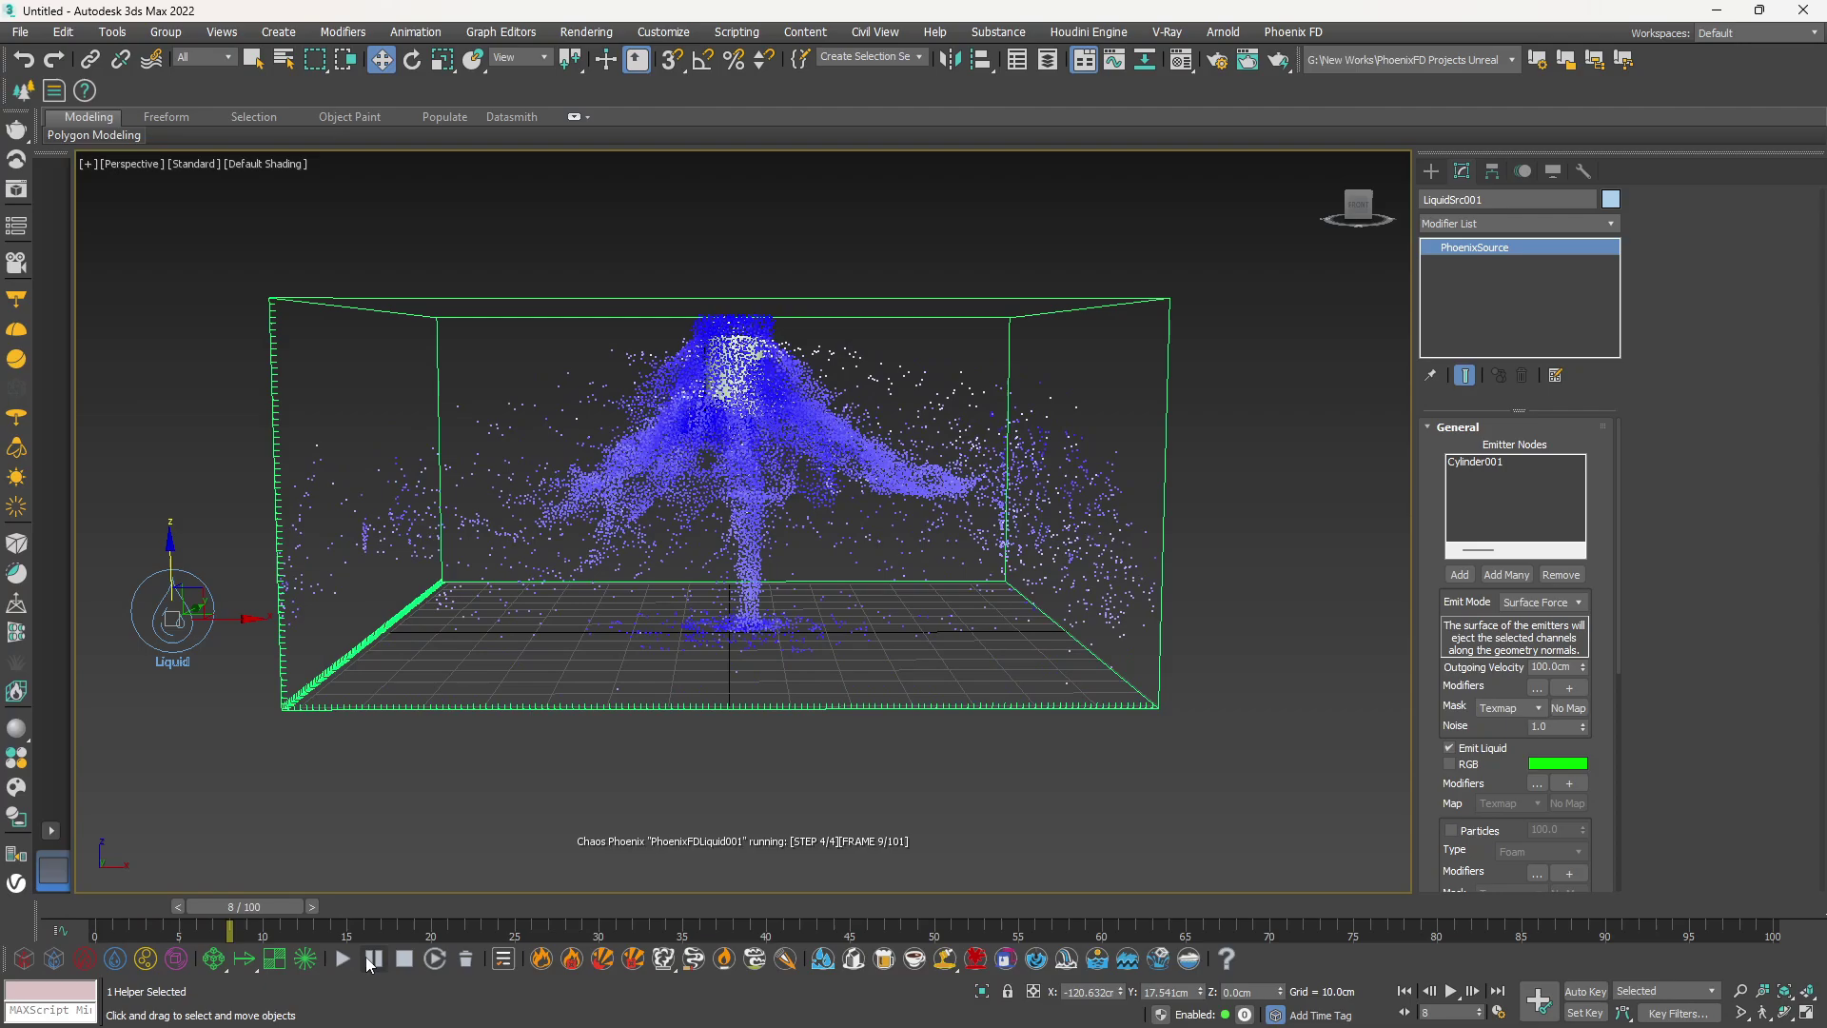
pyautogui.click(405, 959)
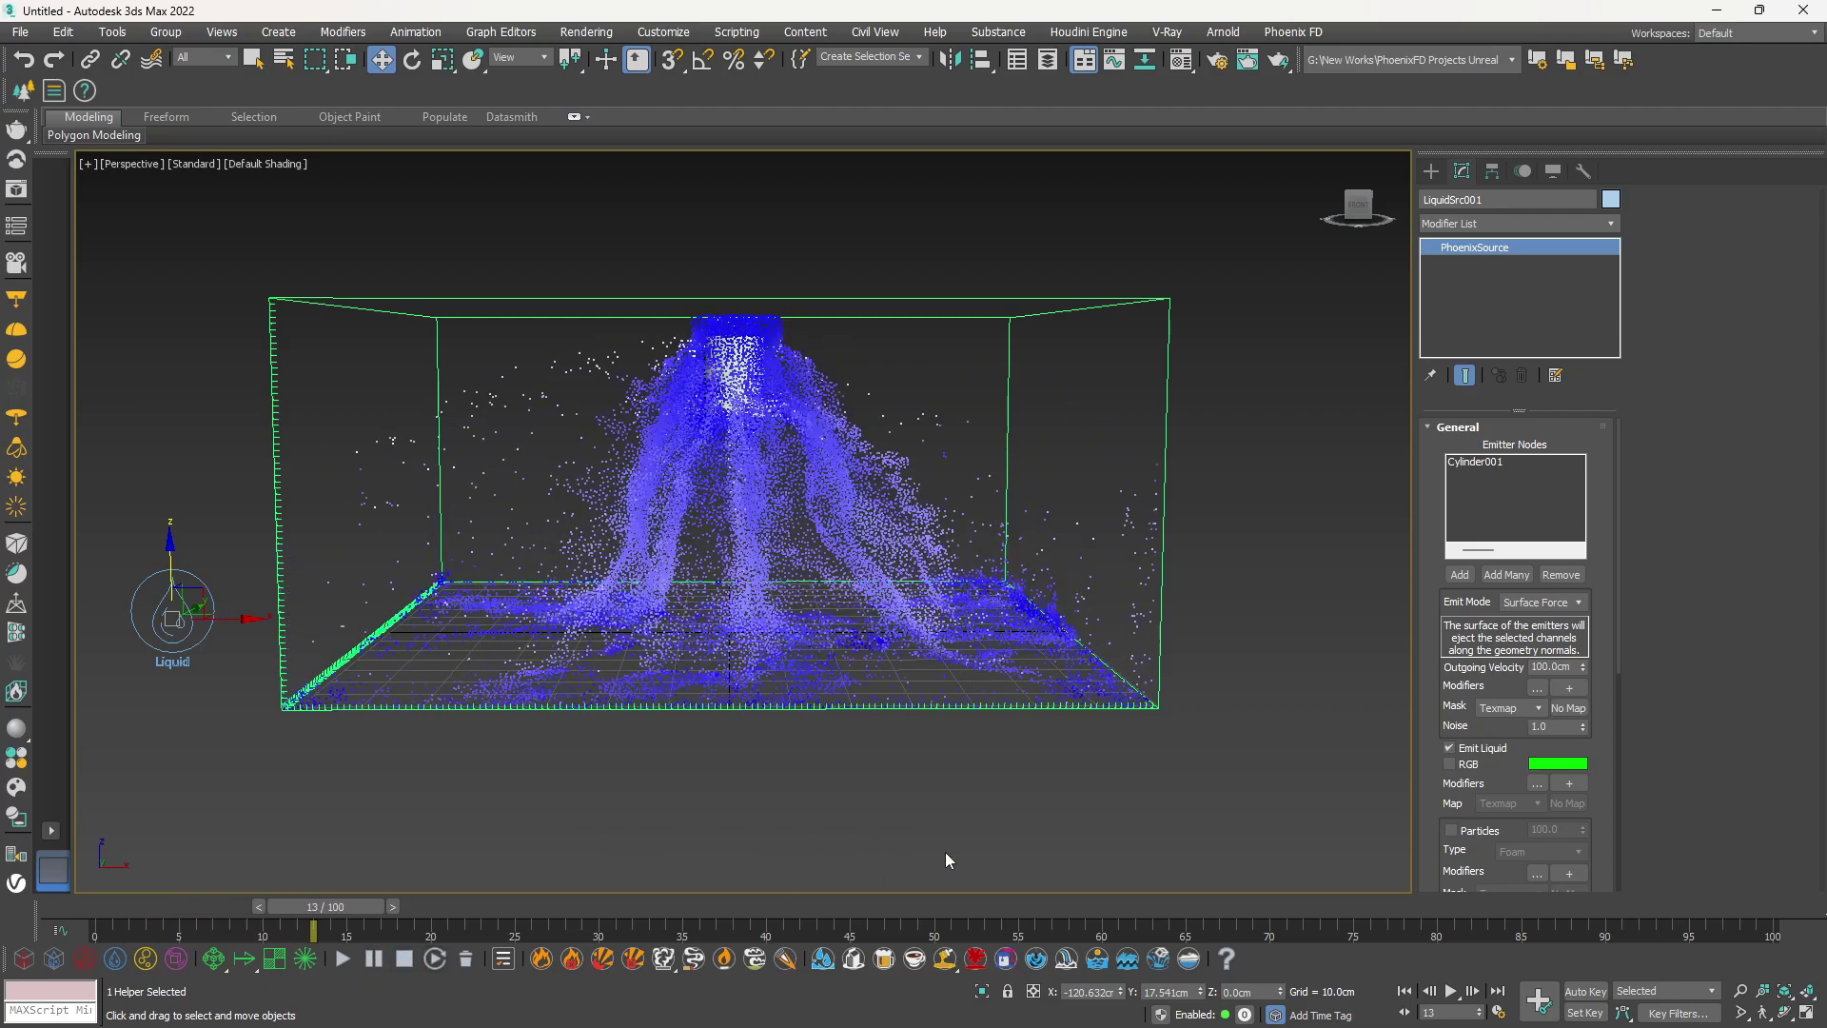
# Set the liquid source's noise to 0.4 and outgoing velocity to 40 cm, and rerun the simulation to about frame 53
pyautogui.doubleClick(1552, 728)
pyautogui.write('.4')
pyautogui.press('Return')
pyautogui.doubleClick(1566, 665)
pyautogui.write('40')
pyautogui.press('Return')
pyautogui.click(342, 967)
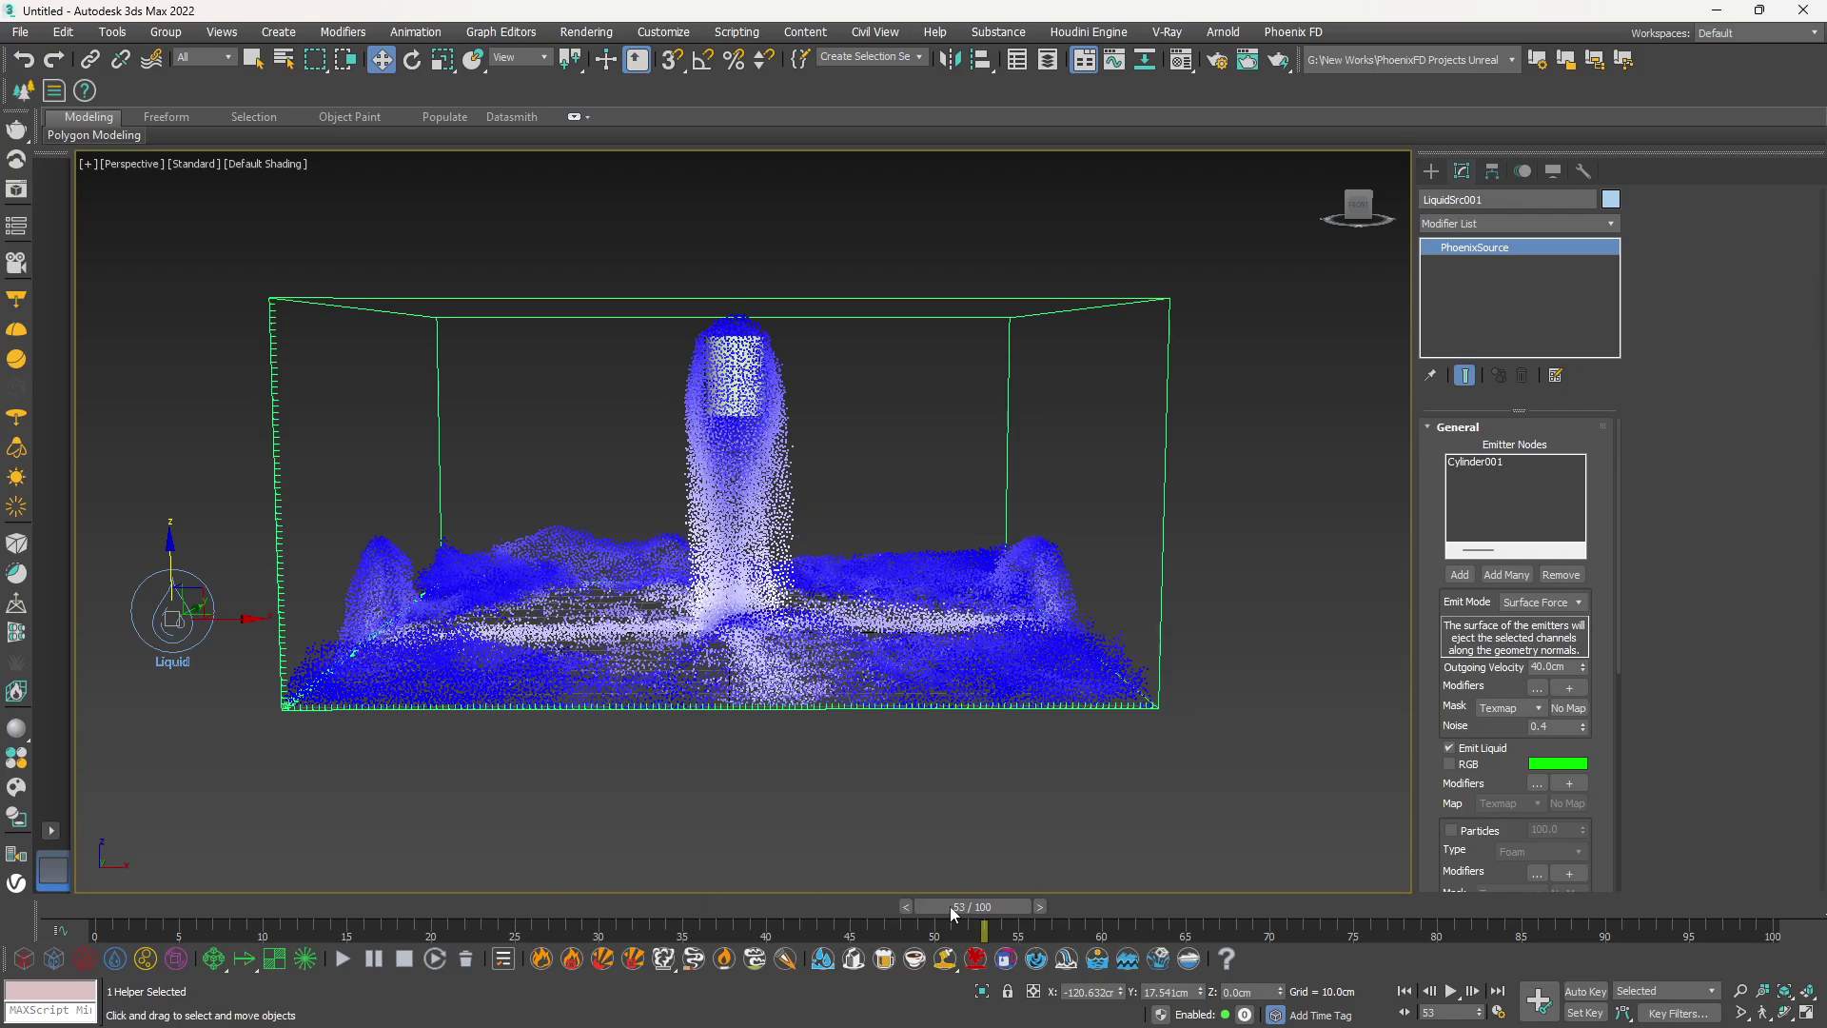
# Starting from frame 0, auto-key the liquid source's outgoing velocity to 0 cm at frame 25
pyautogui.moveTo(949, 906); pyautogui.dragTo(49, 894)
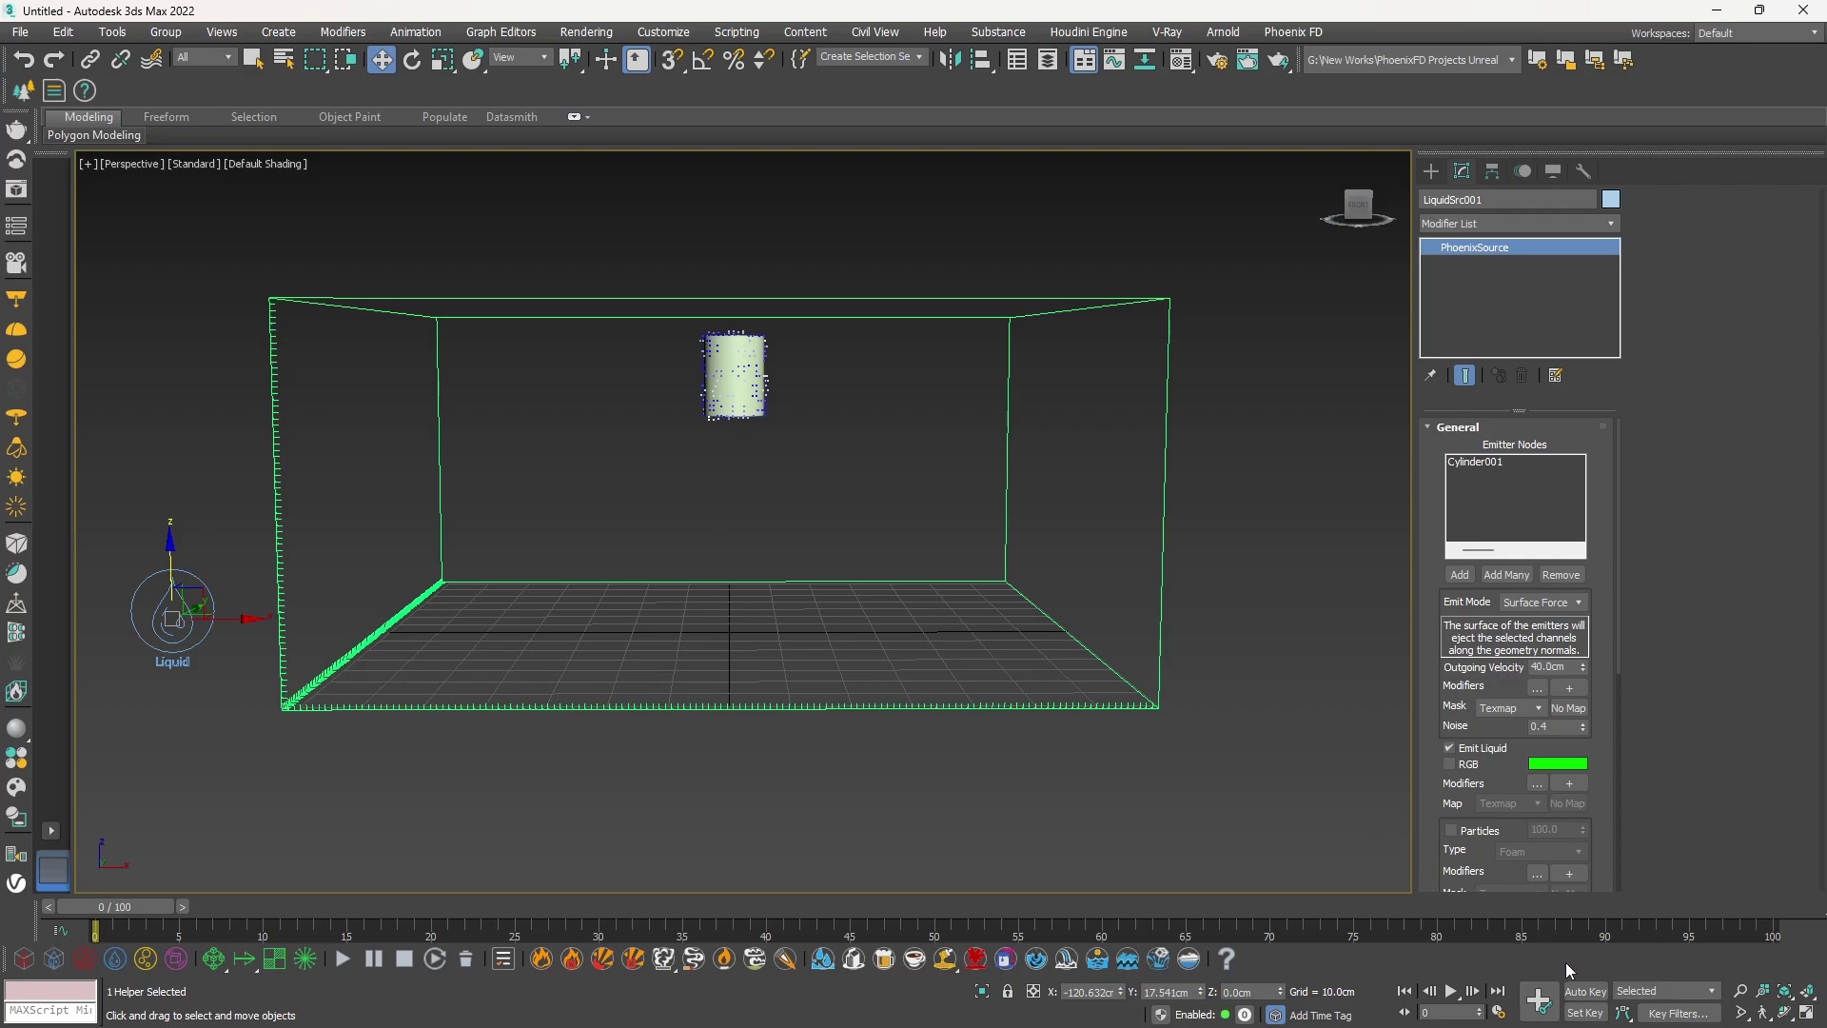
pyautogui.click(1585, 991)
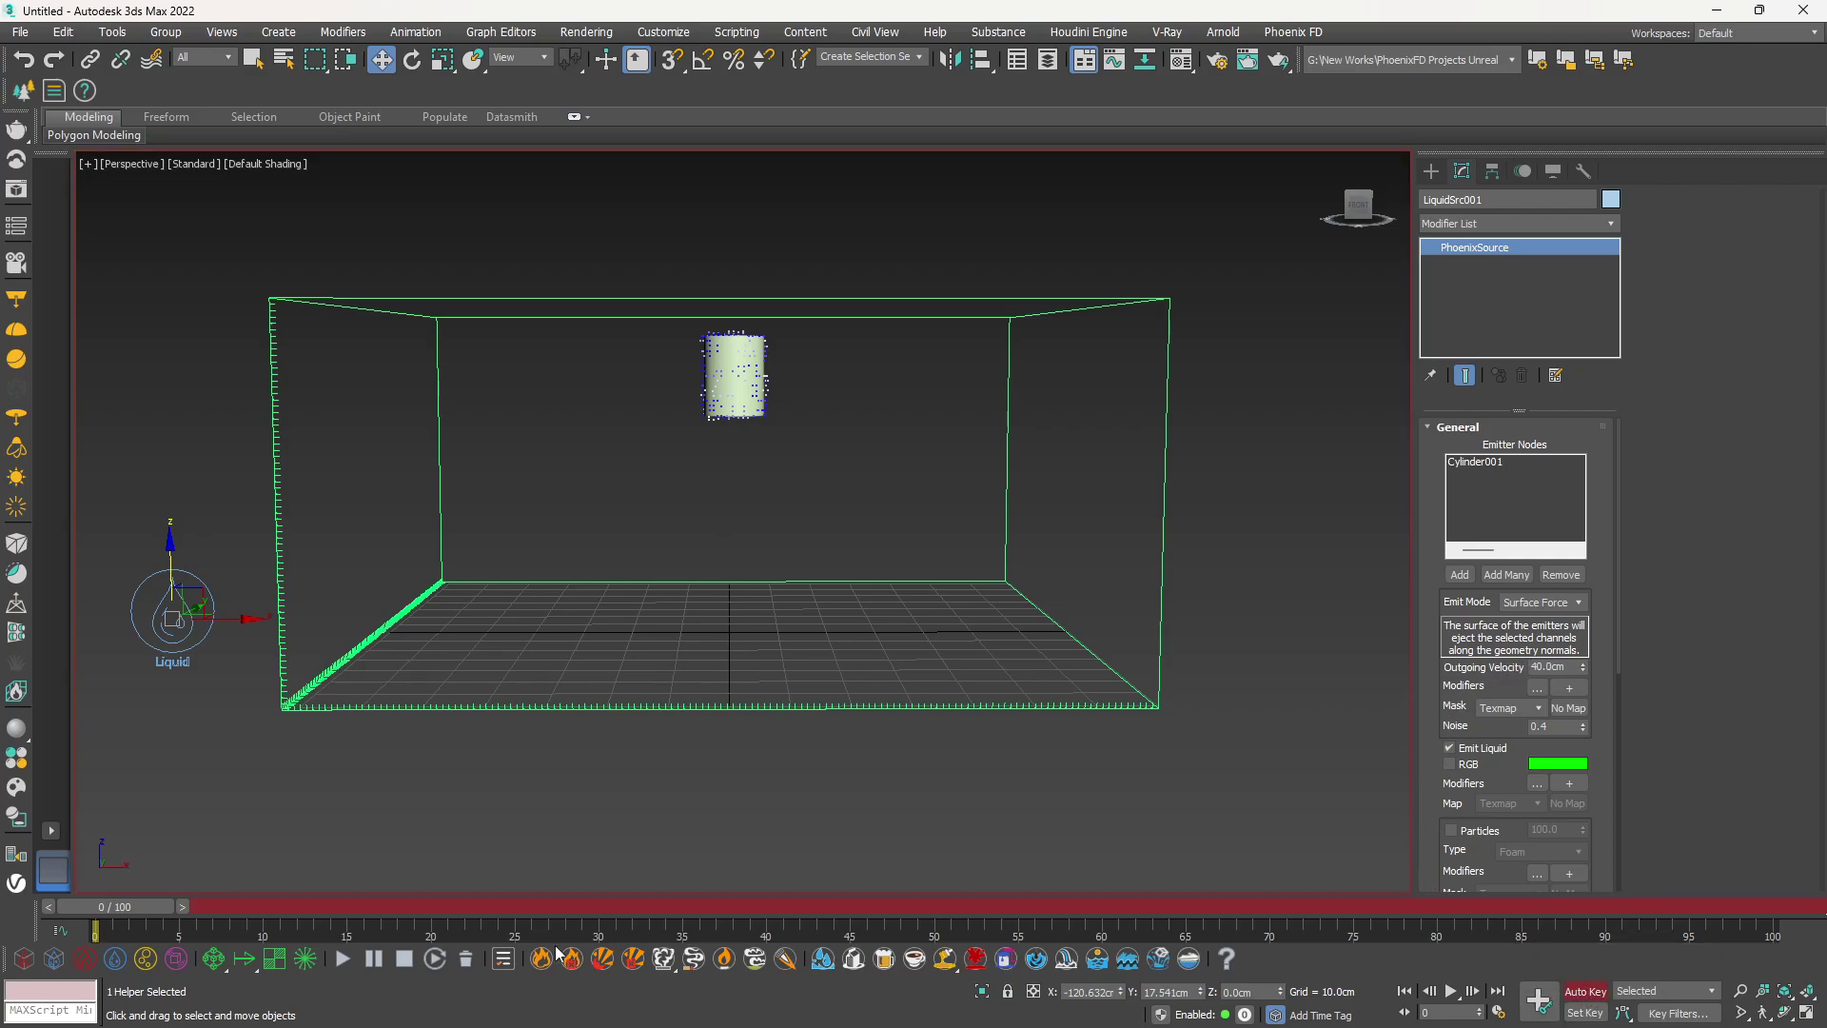
pyautogui.moveTo(107, 907); pyautogui.dragTo(519, 918)
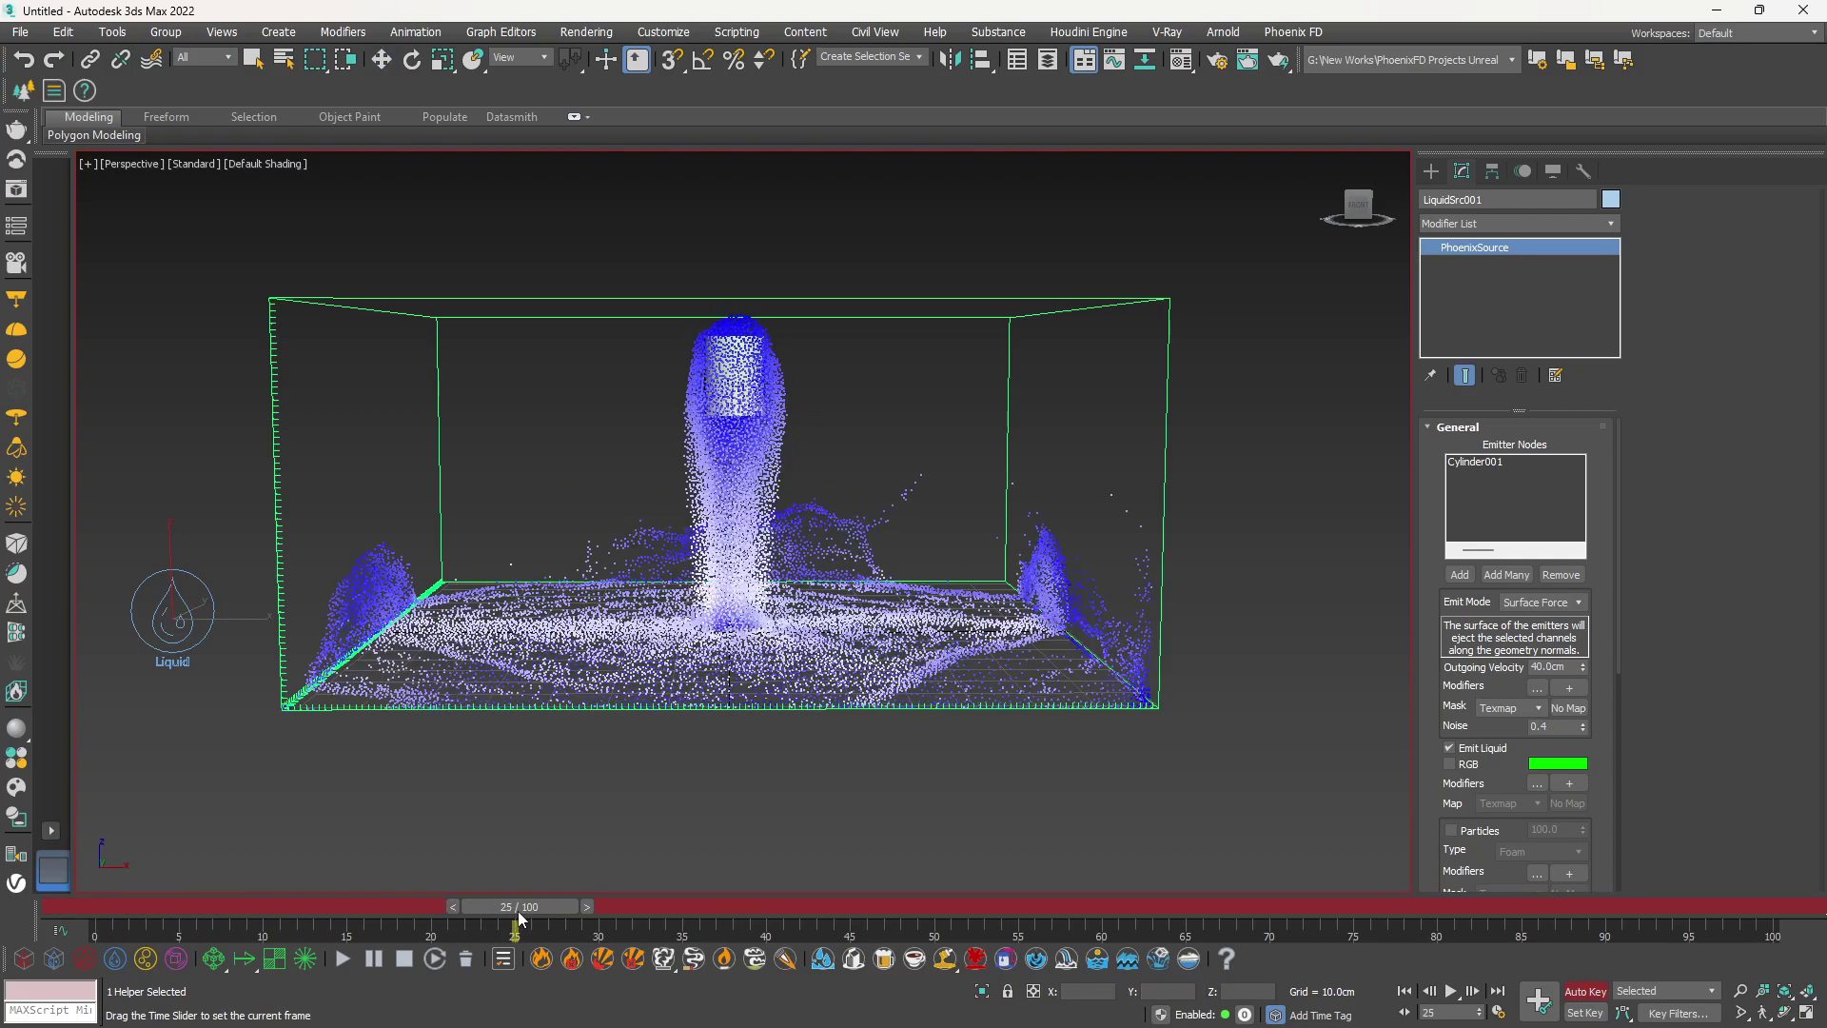
pyautogui.press('w')
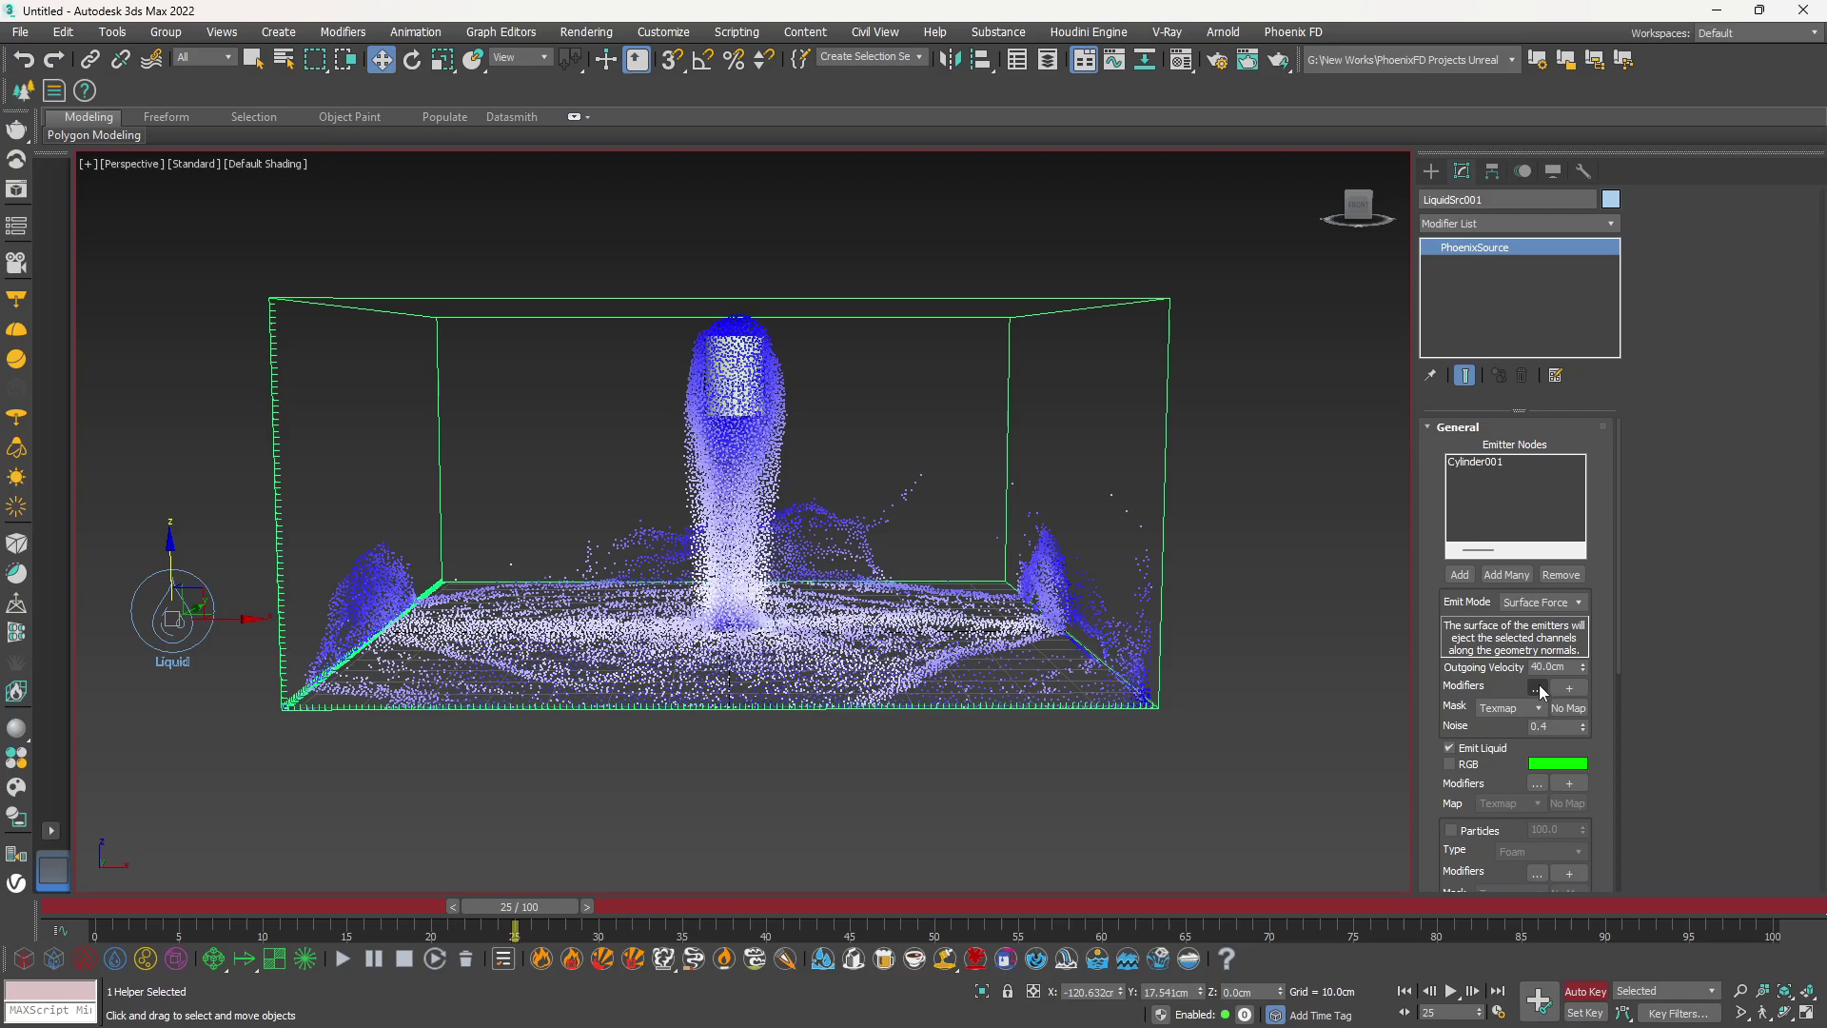
pyautogui.moveTo(1571, 665); pyautogui.dragTo(1483, 668)
pyautogui.write('0')
pyautogui.press('Return')
pyautogui.click(1585, 991)
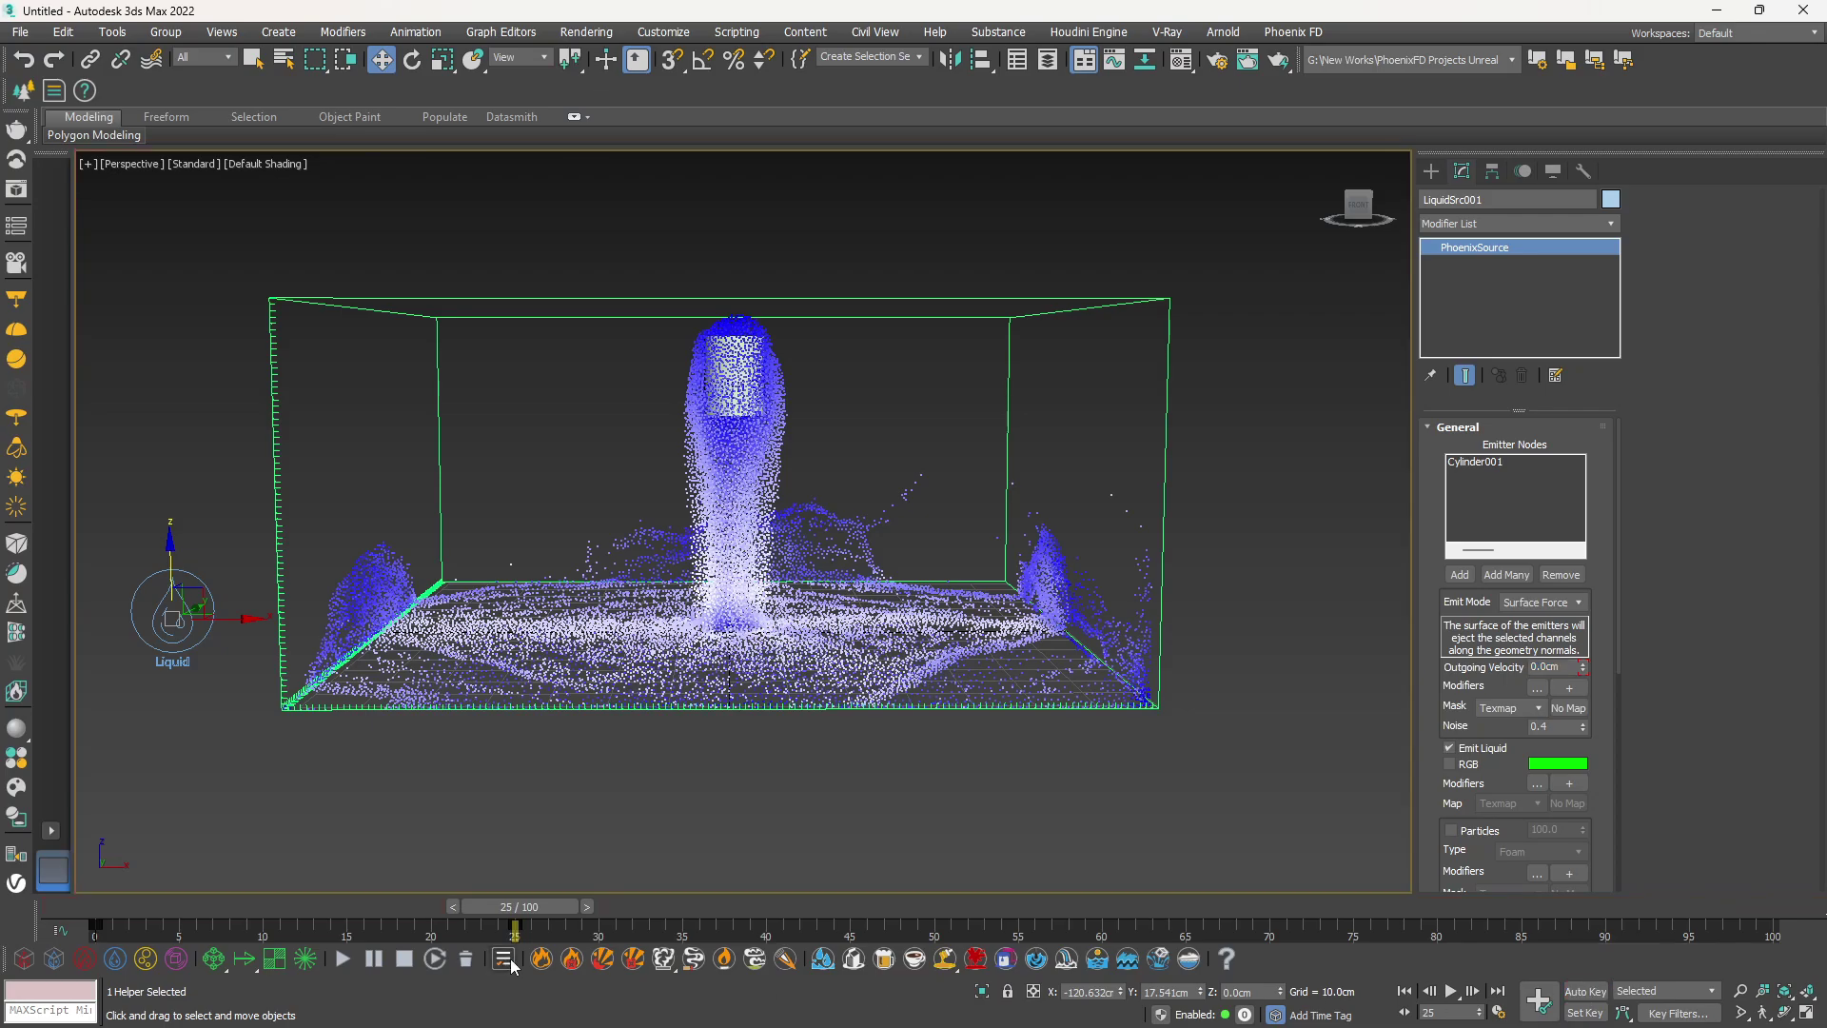
# Add an auto-keyed outgoing velocity of 40 cm at frame 24 so that emission holds until just before the cutoff
pyautogui.moveTo(527, 908)
pyautogui.mouseDown()
pyautogui.moveTo(108, 910)
pyautogui.moveTo(537, 908)
pyautogui.moveTo(520, 916)
pyautogui.mouseUp()
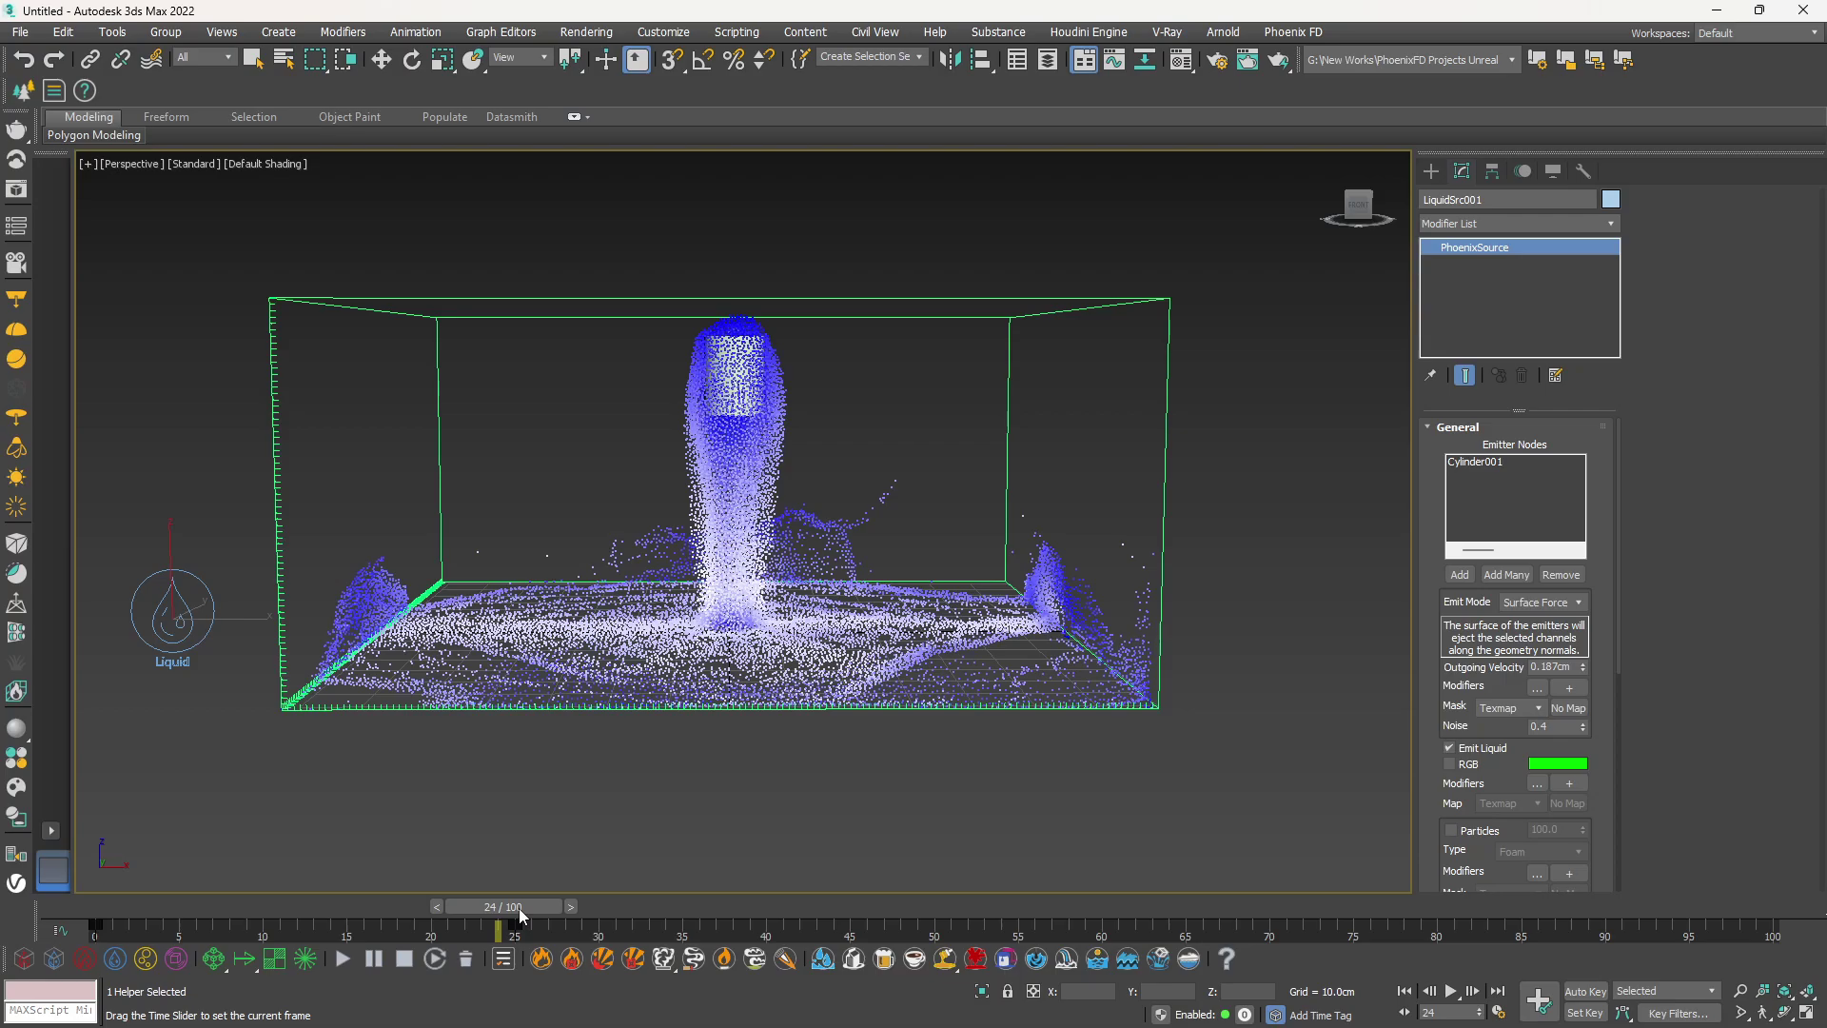
pyautogui.moveTo(521, 916)
pyautogui.mouseDown()
pyautogui.moveTo(99, 909)
pyautogui.moveTo(528, 906)
pyautogui.mouseUp()
pyautogui.press('w')
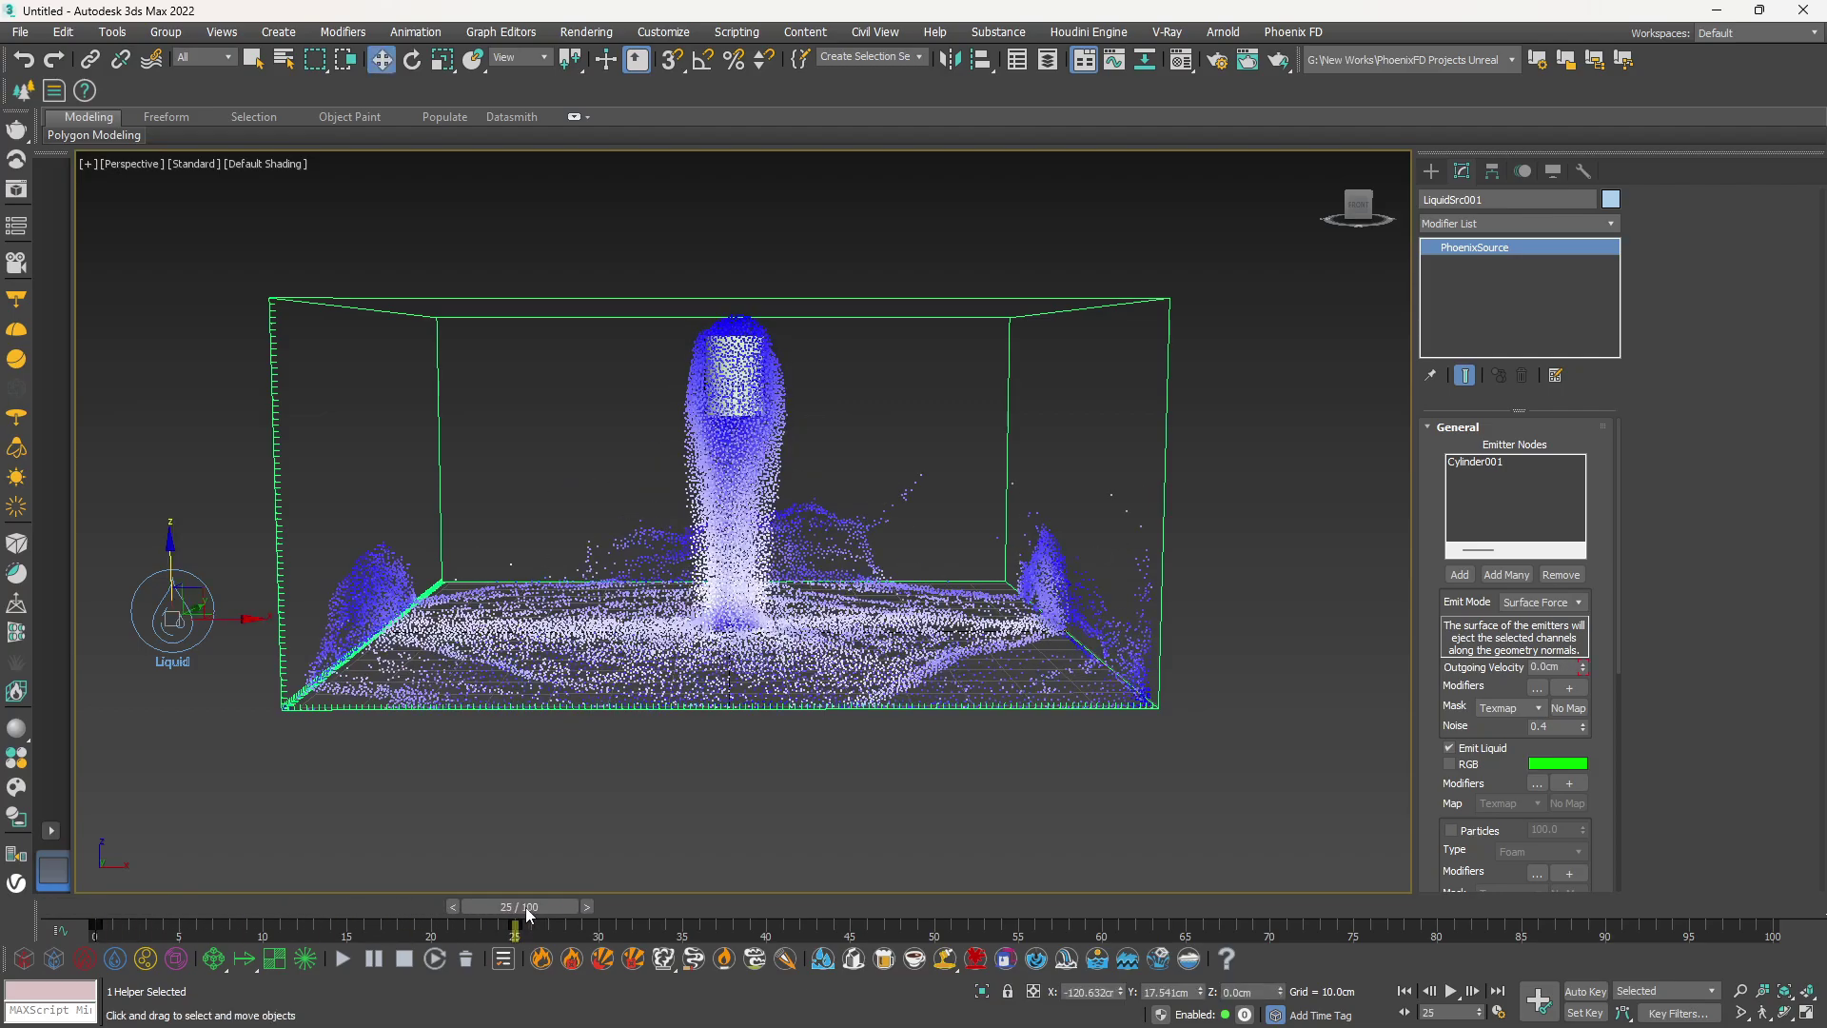
pyautogui.click(453, 906)
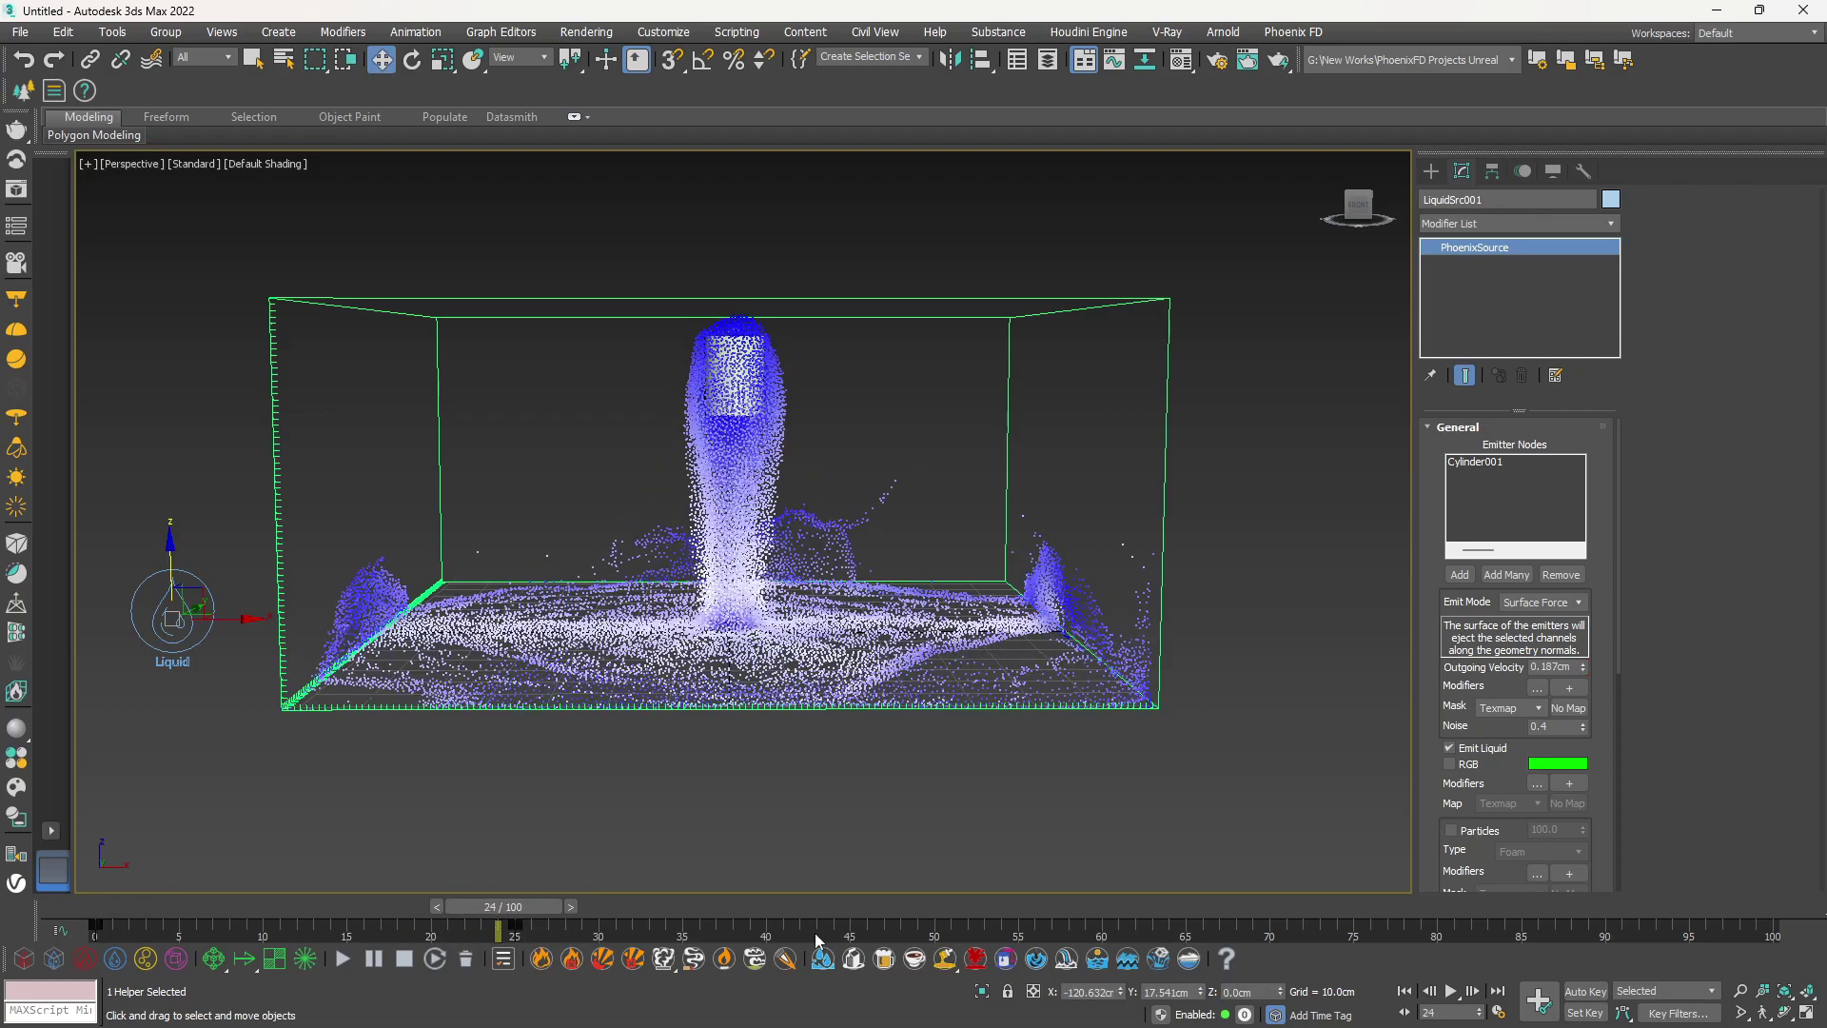
pyautogui.click(1585, 991)
pyautogui.moveTo(1575, 666); pyautogui.dragTo(1478, 666)
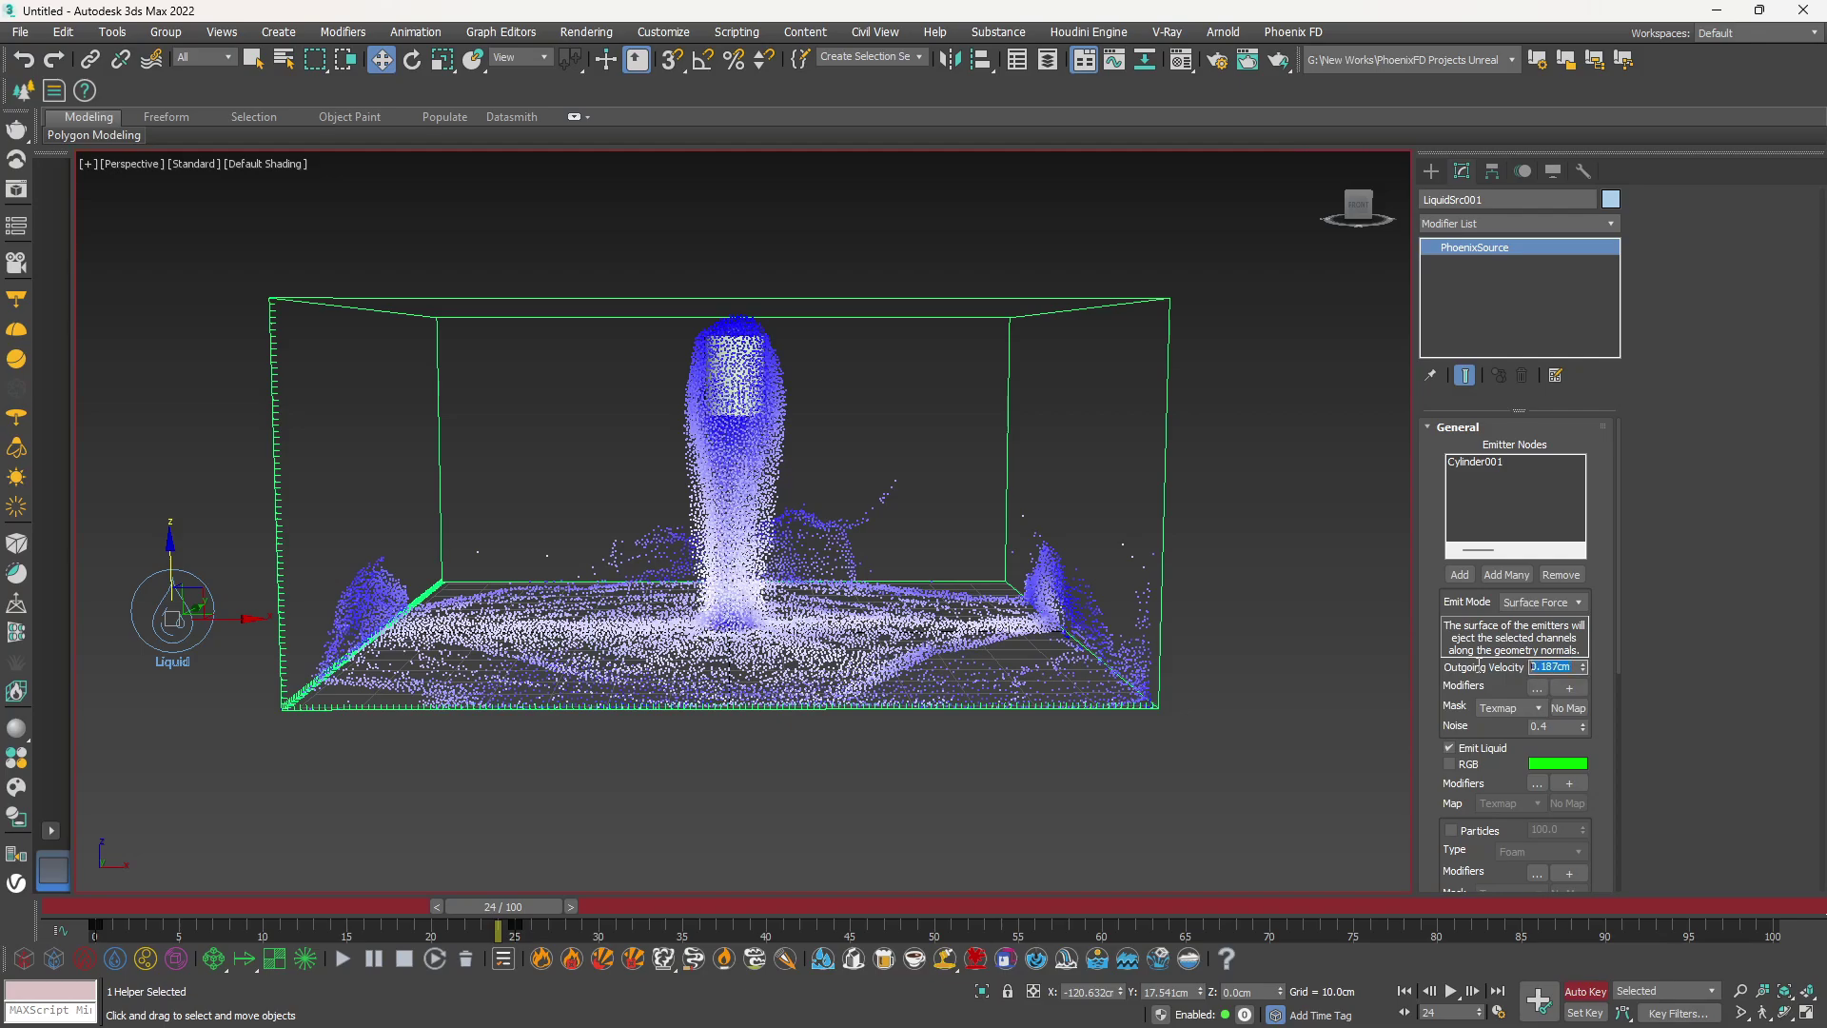
pyautogui.write('40')
pyautogui.press('Return')
pyautogui.click(1586, 993)
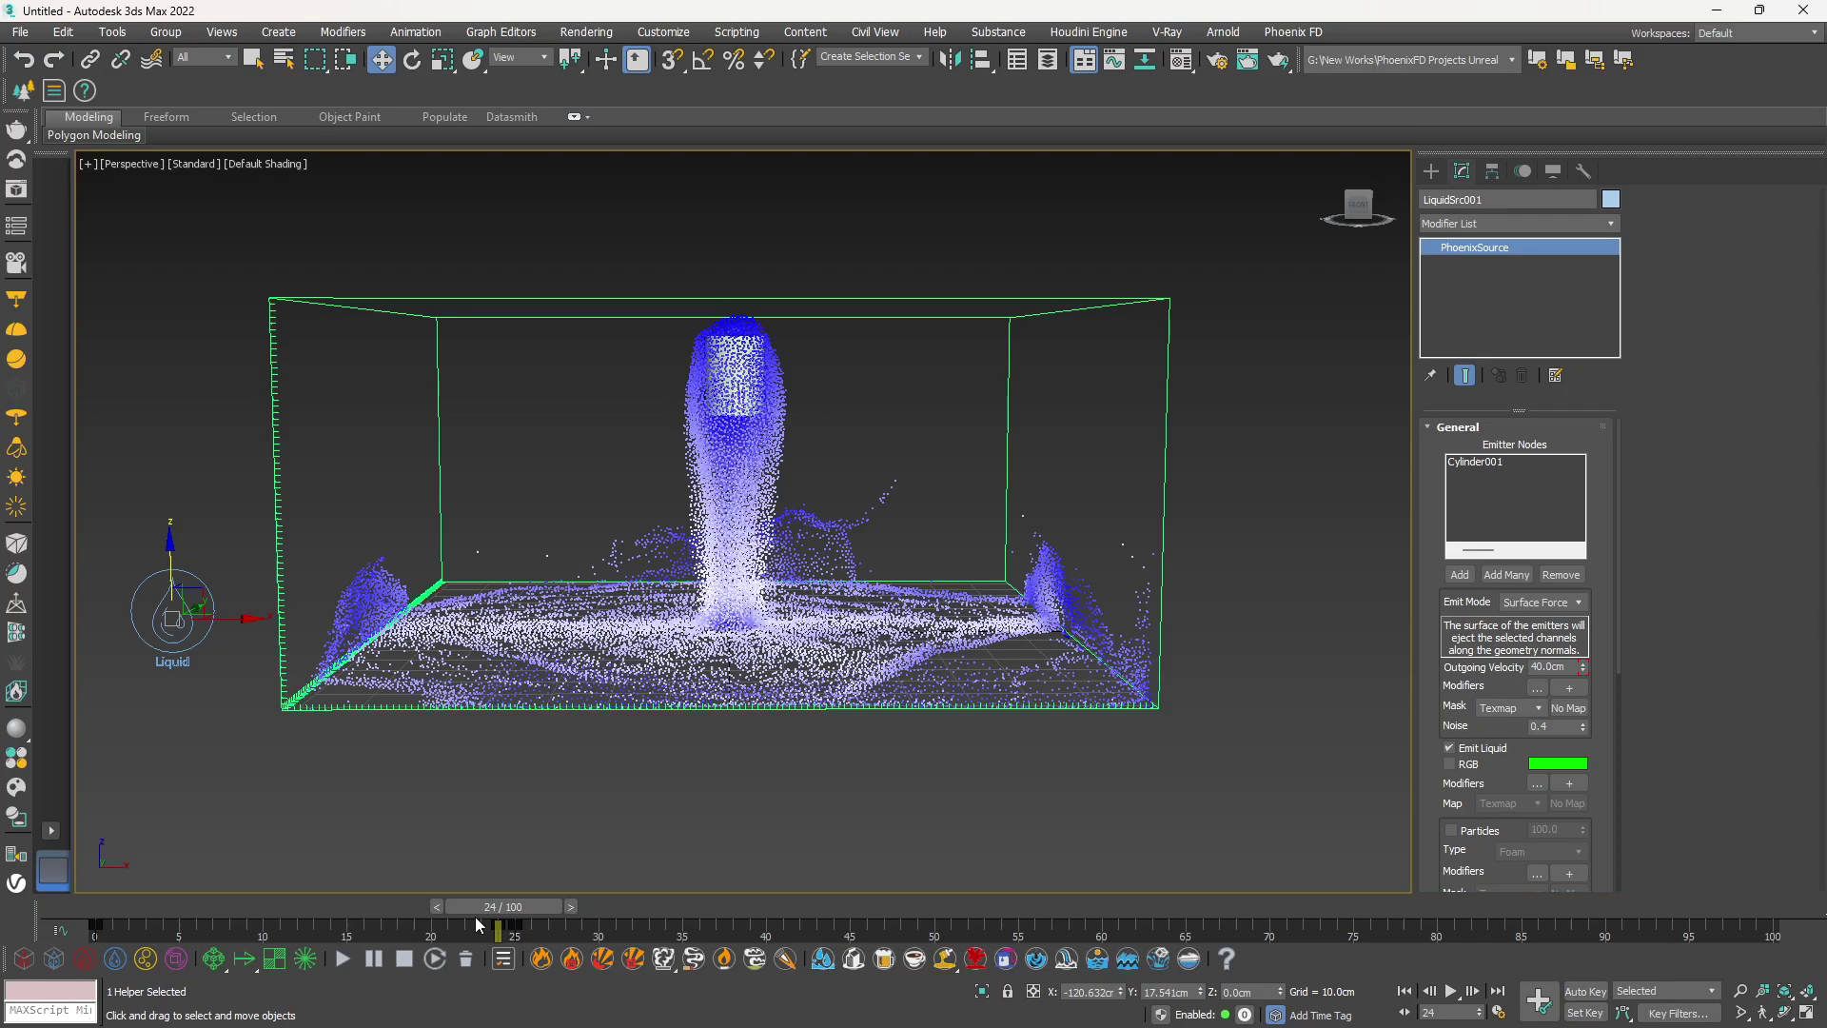
# Run the simulation from frame 0 to about frame 75 and scrub back through it to examine the emission cutoff
pyautogui.moveTo(520, 906); pyautogui.dragTo(135, 895)
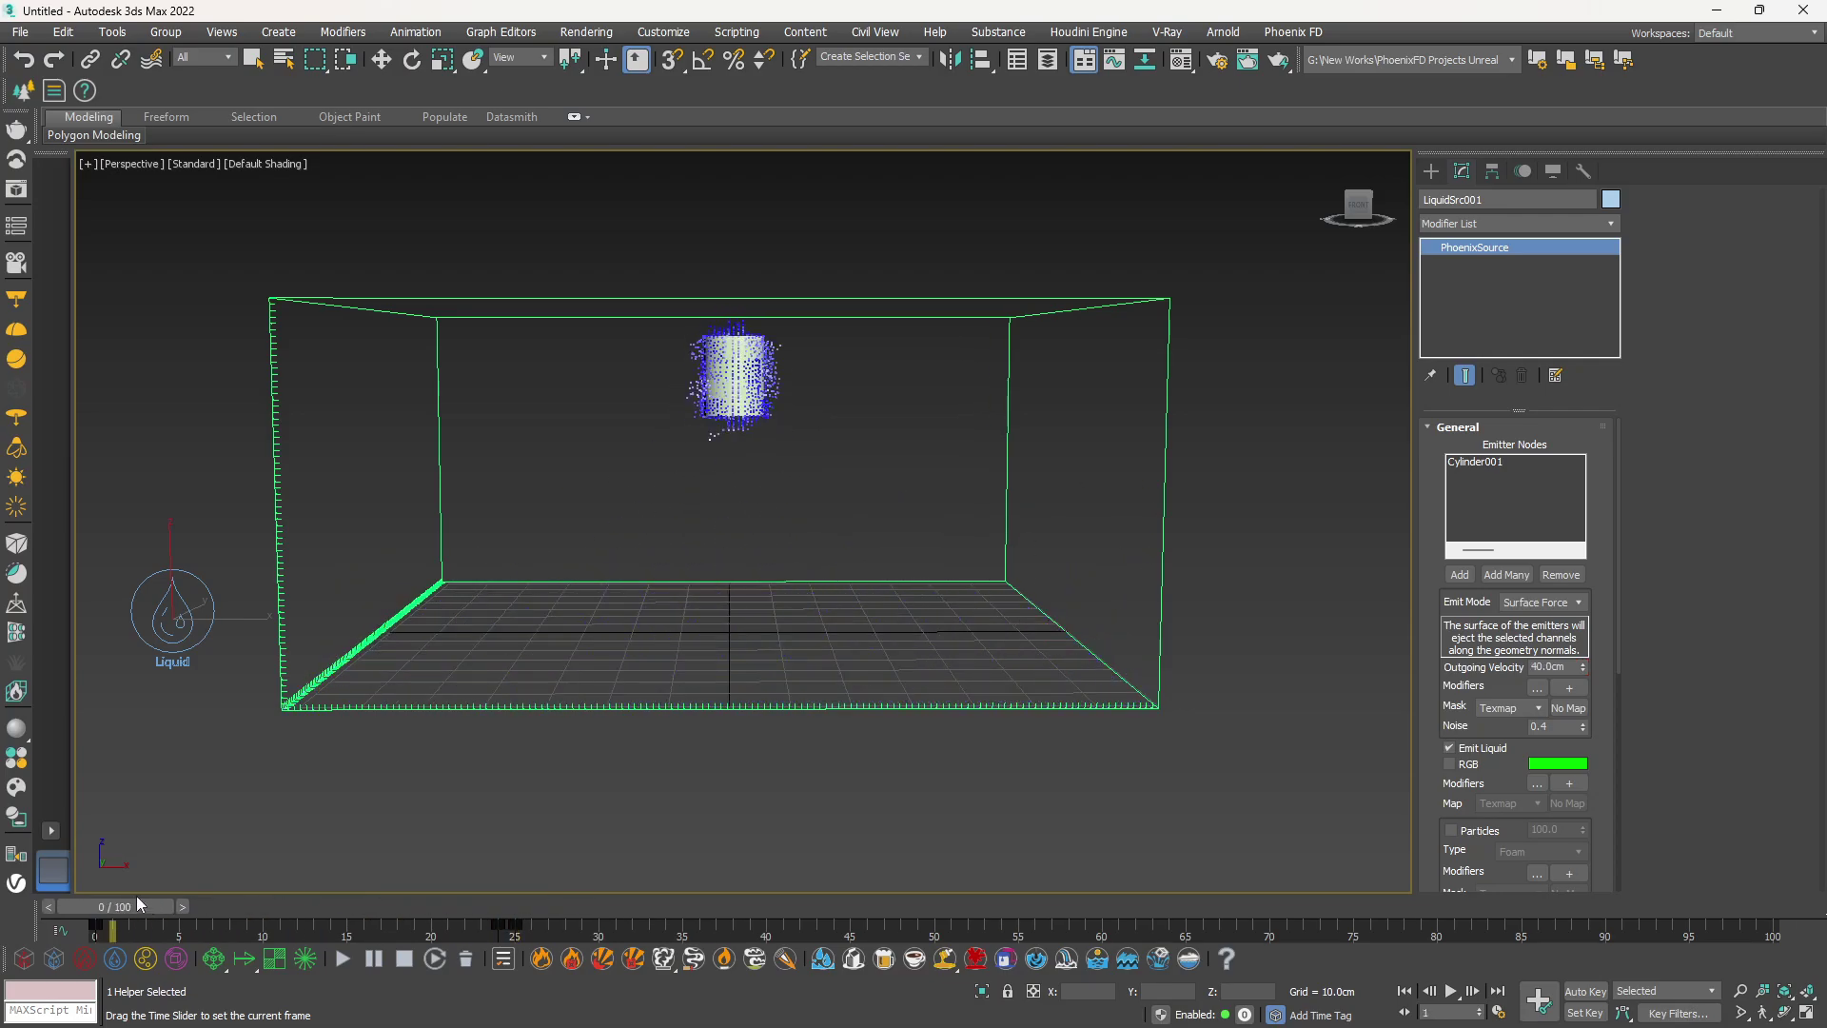
pyautogui.press('w')
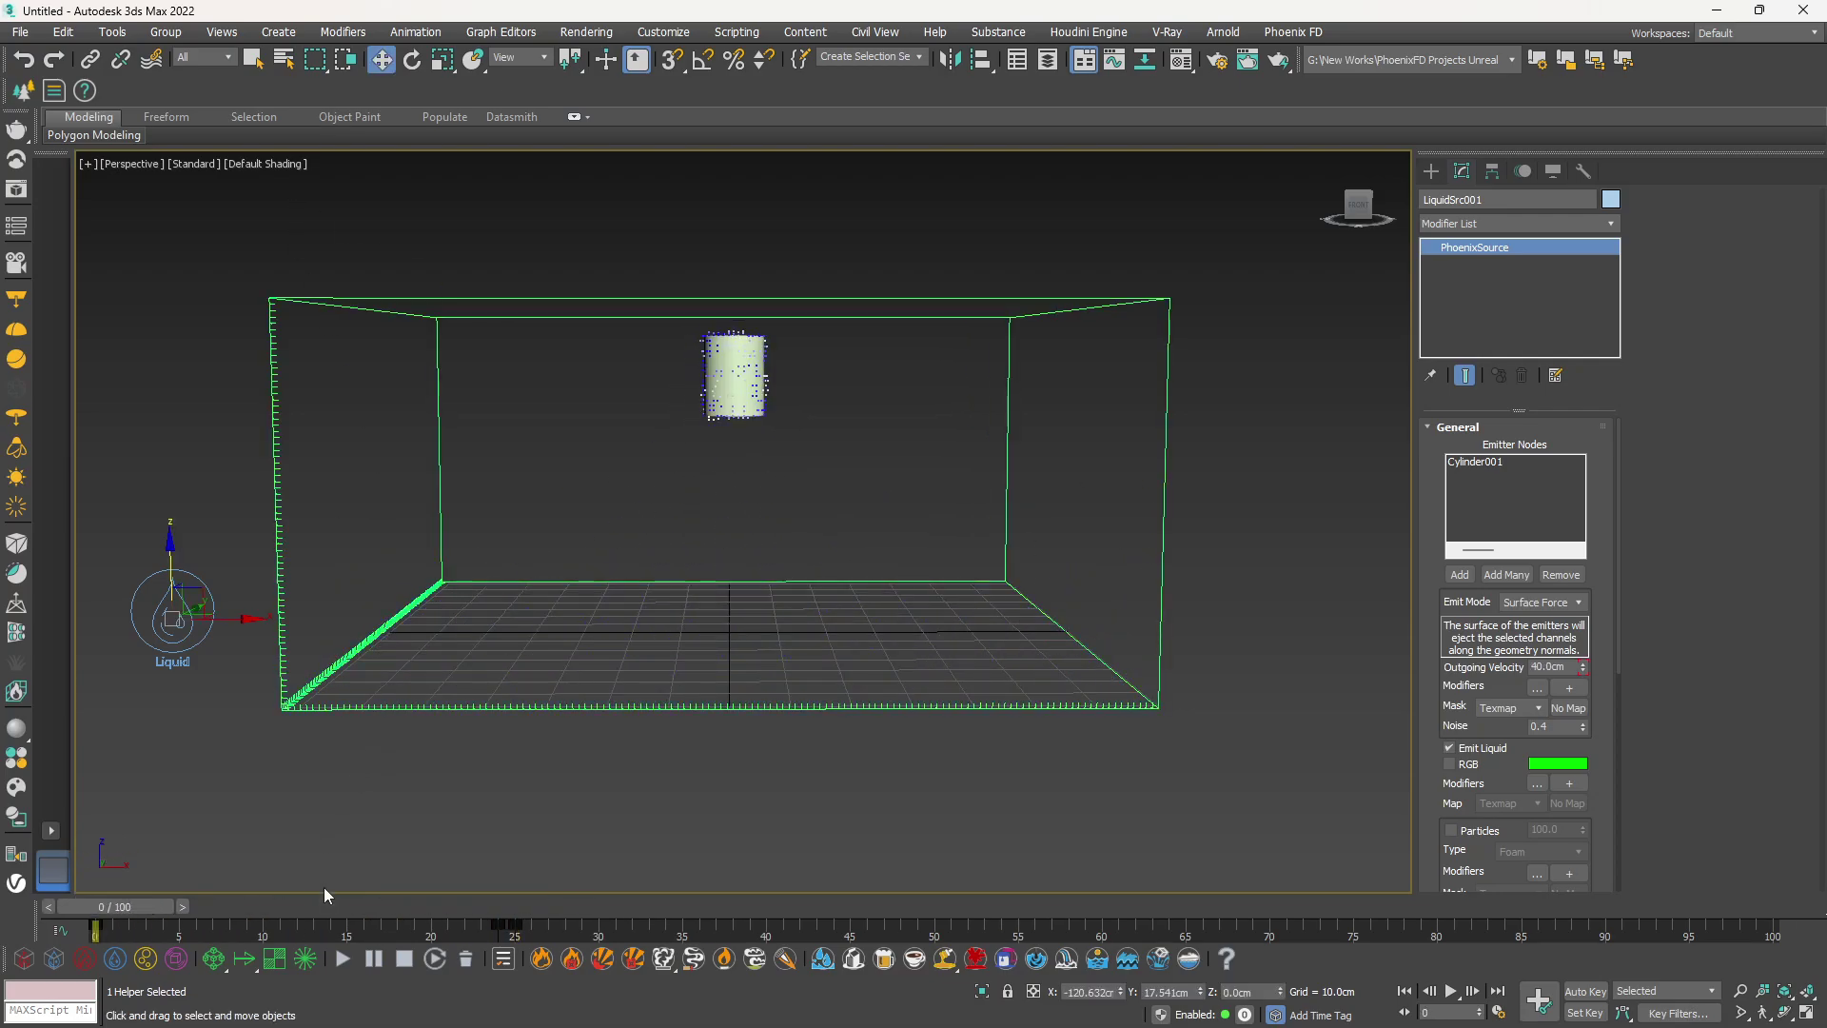
pyautogui.click(346, 962)
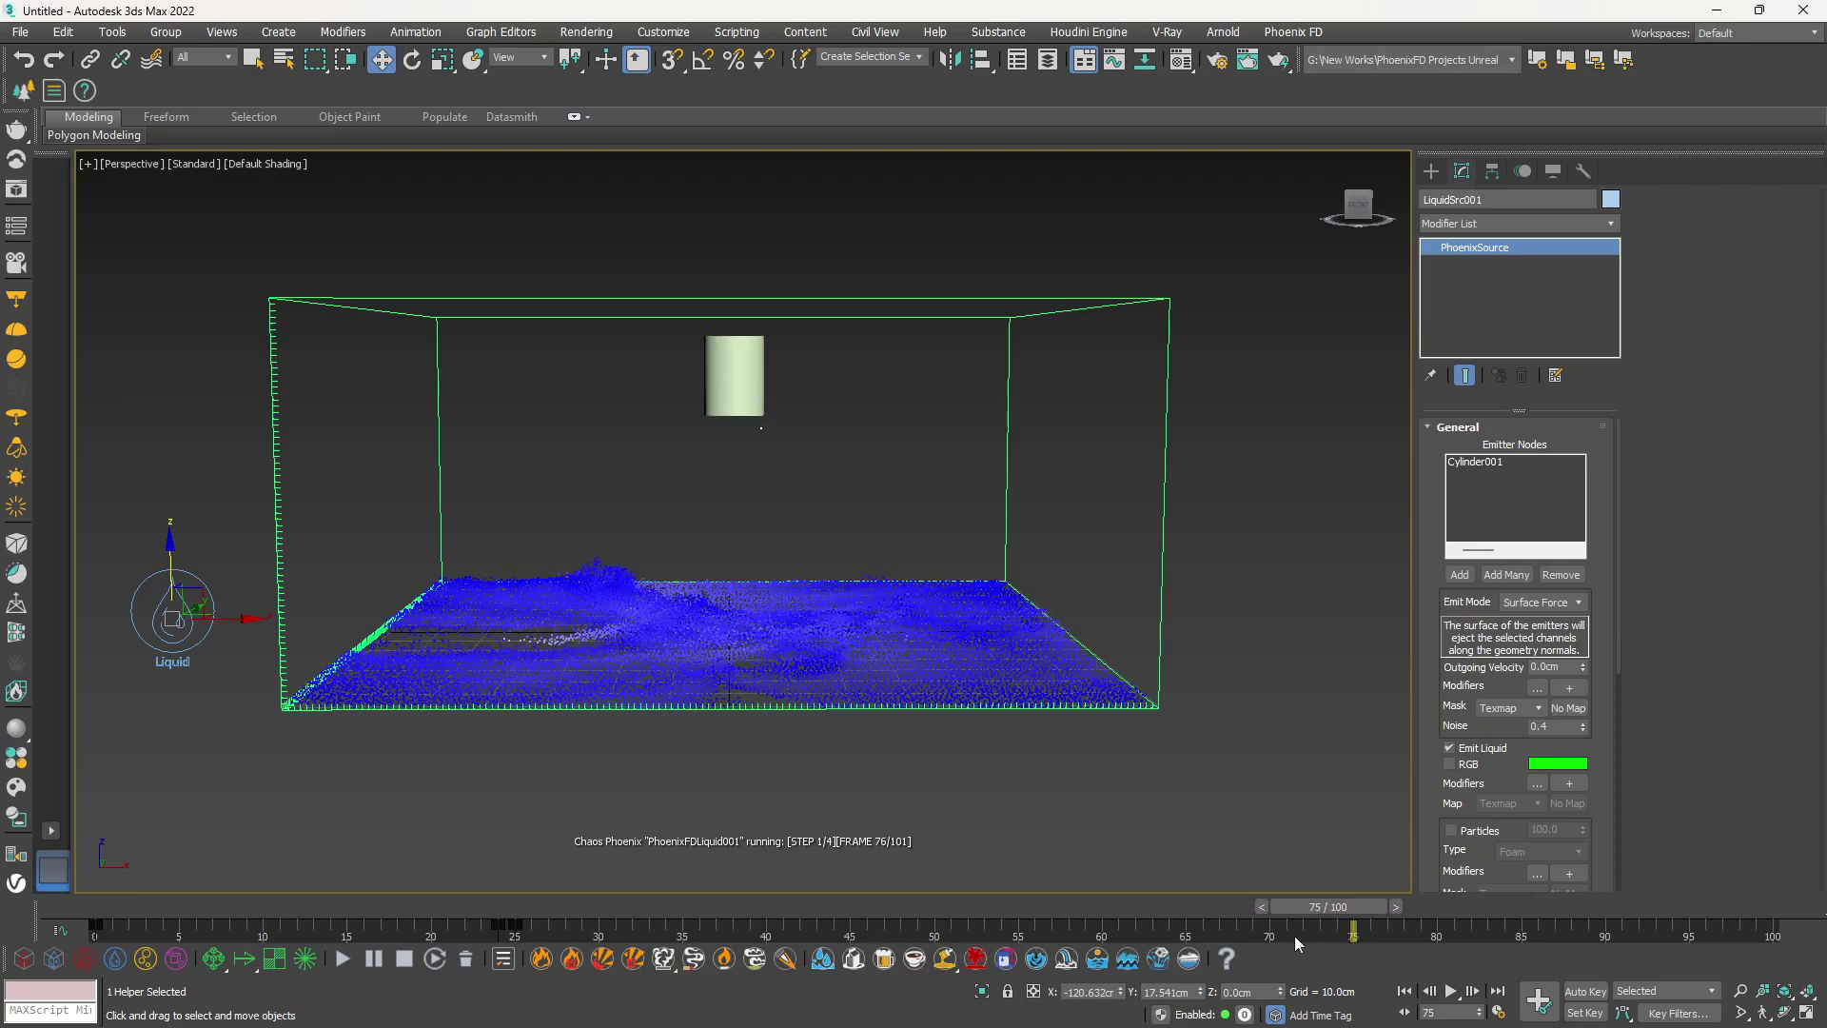
pyautogui.click(419, 959)
pyautogui.moveTo(961, 905)
pyautogui.mouseDown()
pyautogui.moveTo(933, 905)
pyautogui.moveTo(949, 905)
pyautogui.mouseUp()
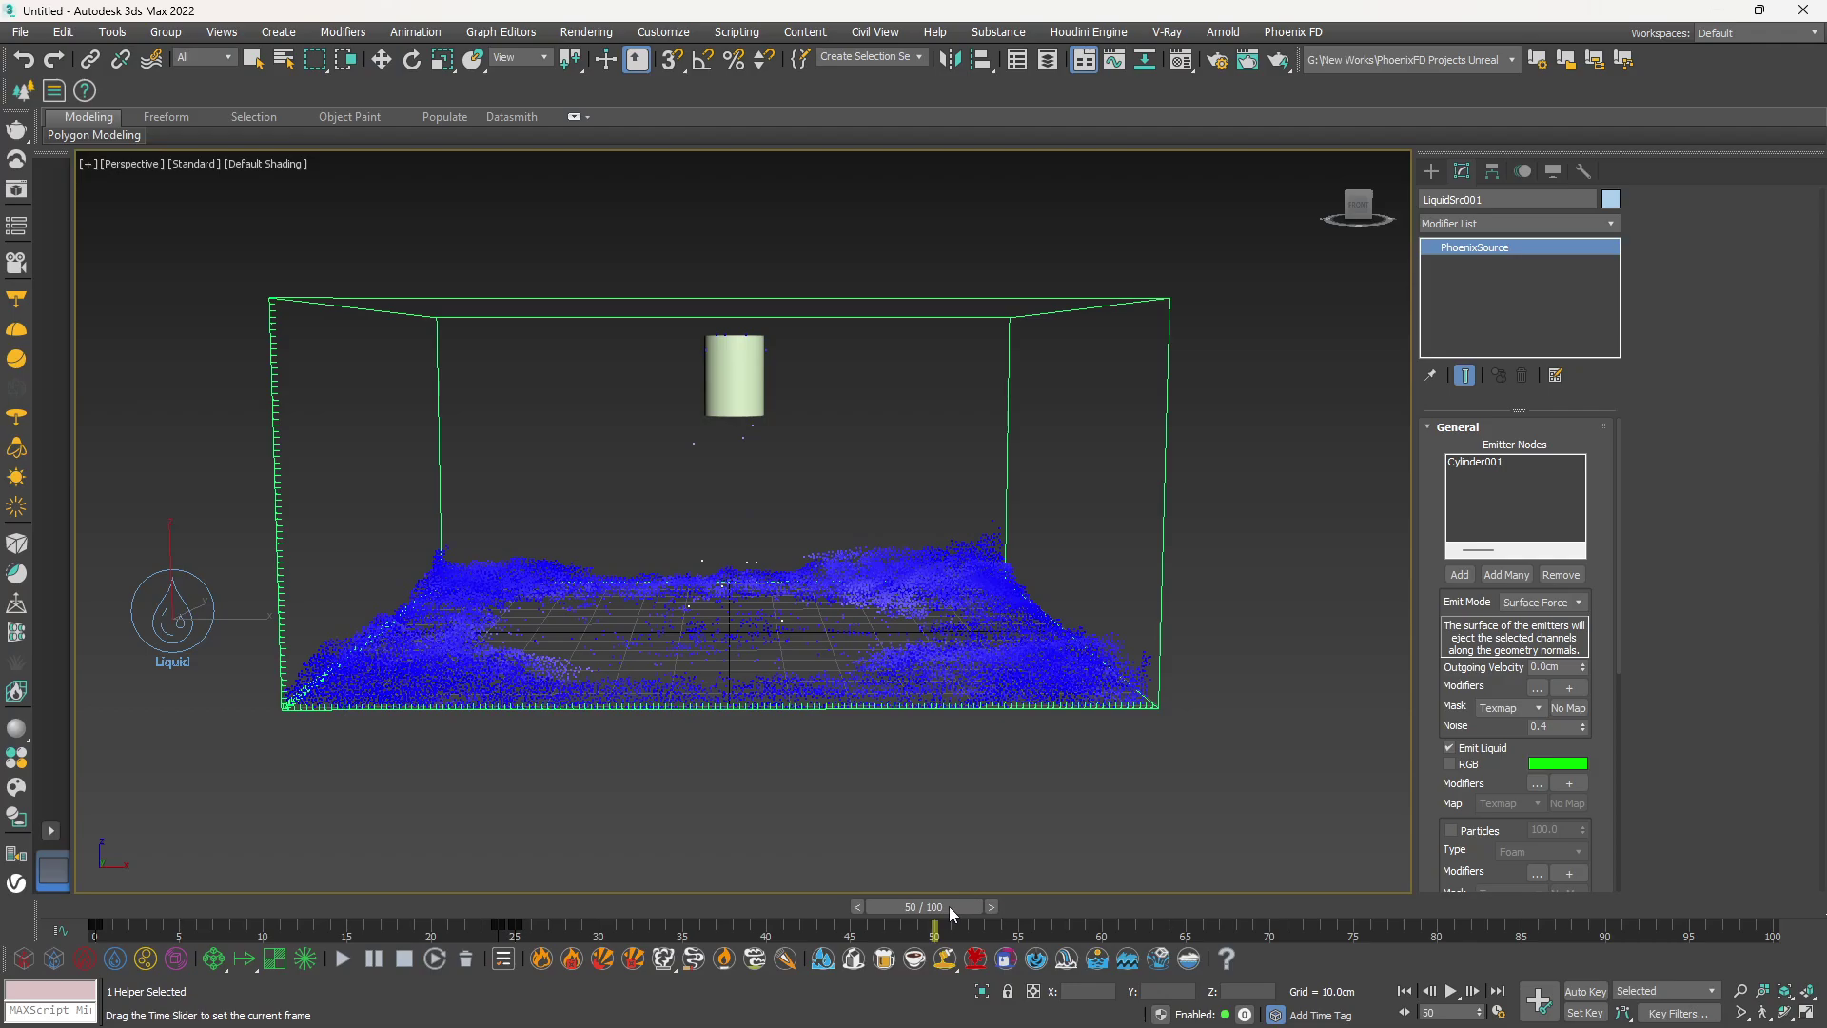
pyautogui.press('w')
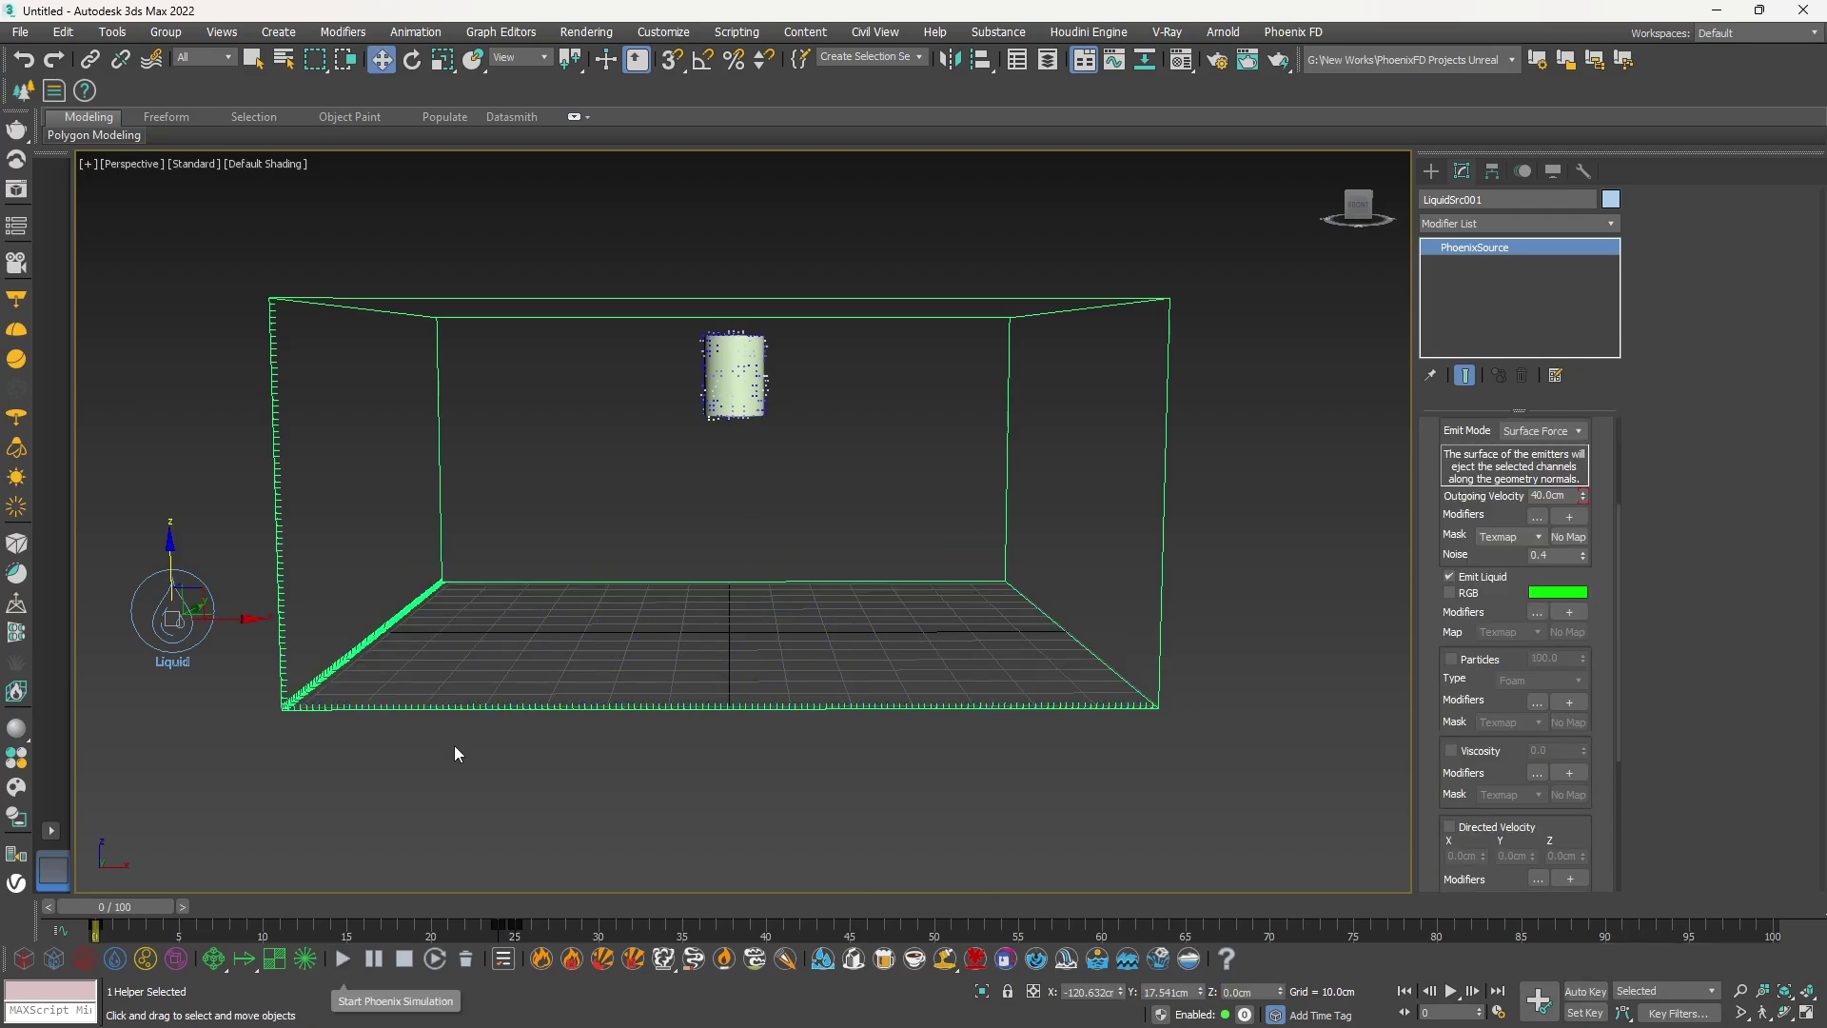
# Rerun the simulation, stop it around frame 39, and delete the liquid simulator's caches
pyautogui.click(348, 959)
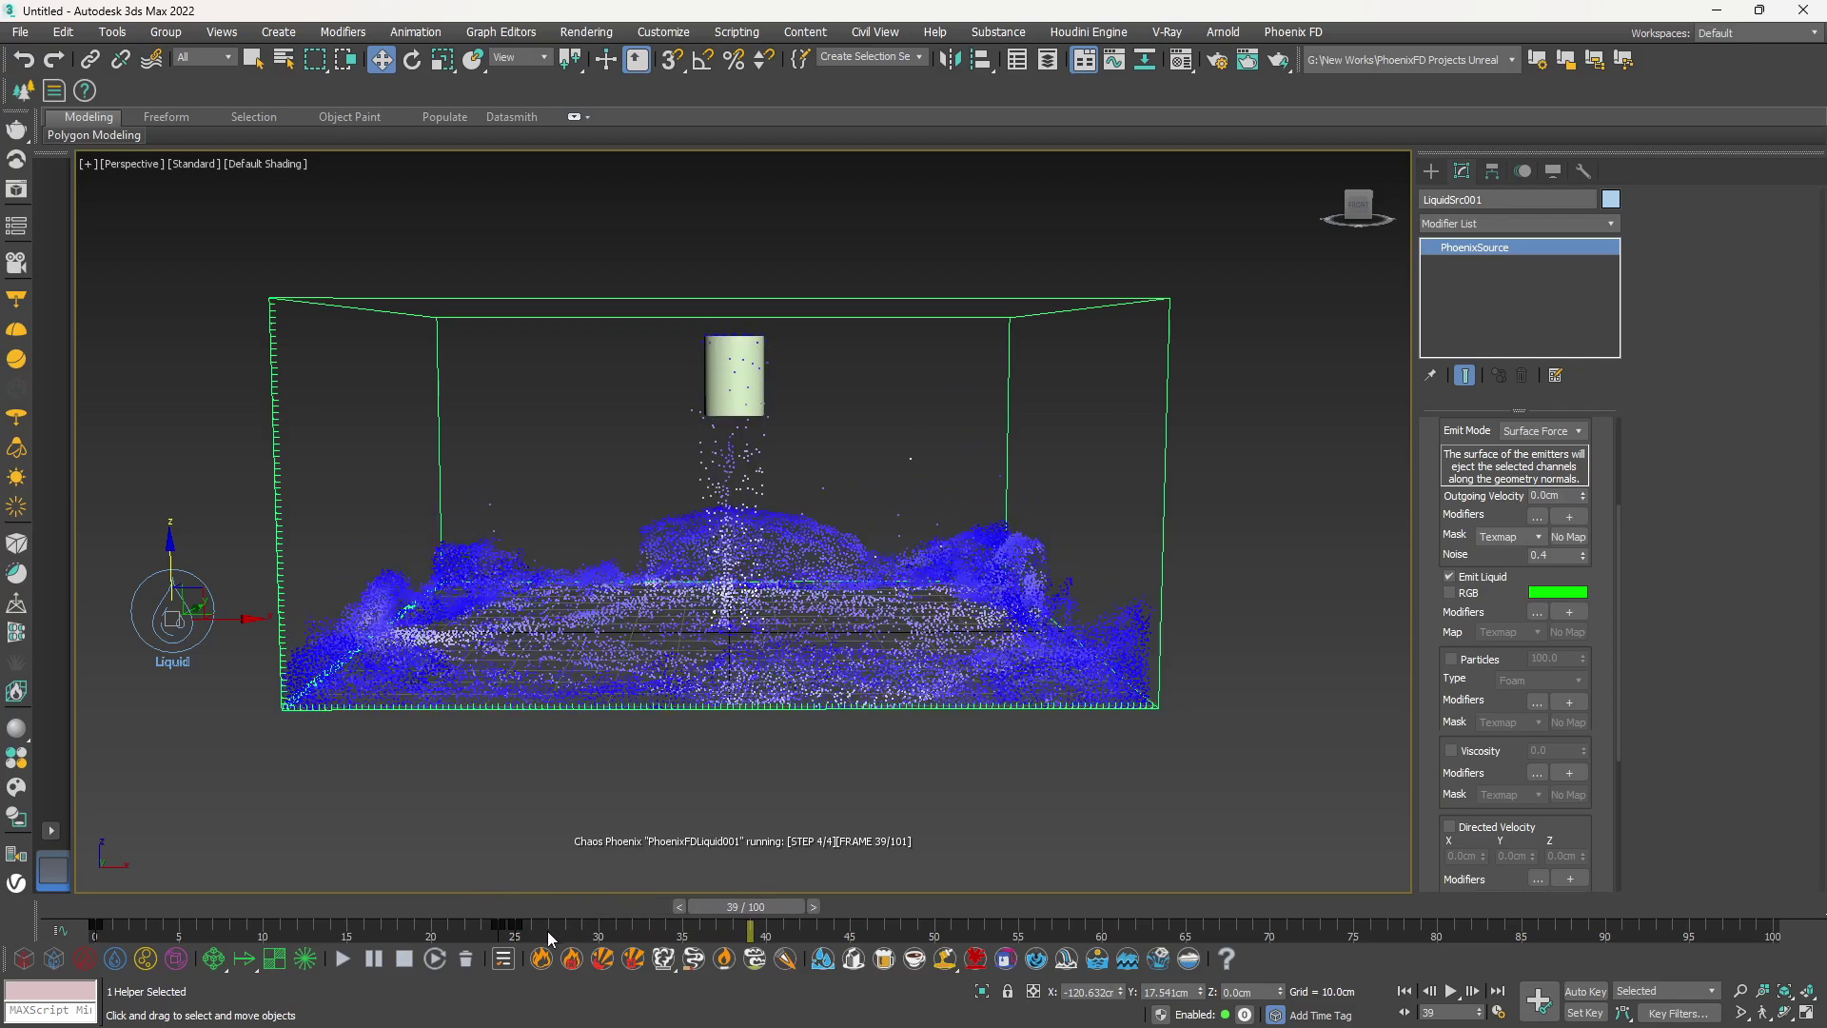
pyautogui.click(404, 959)
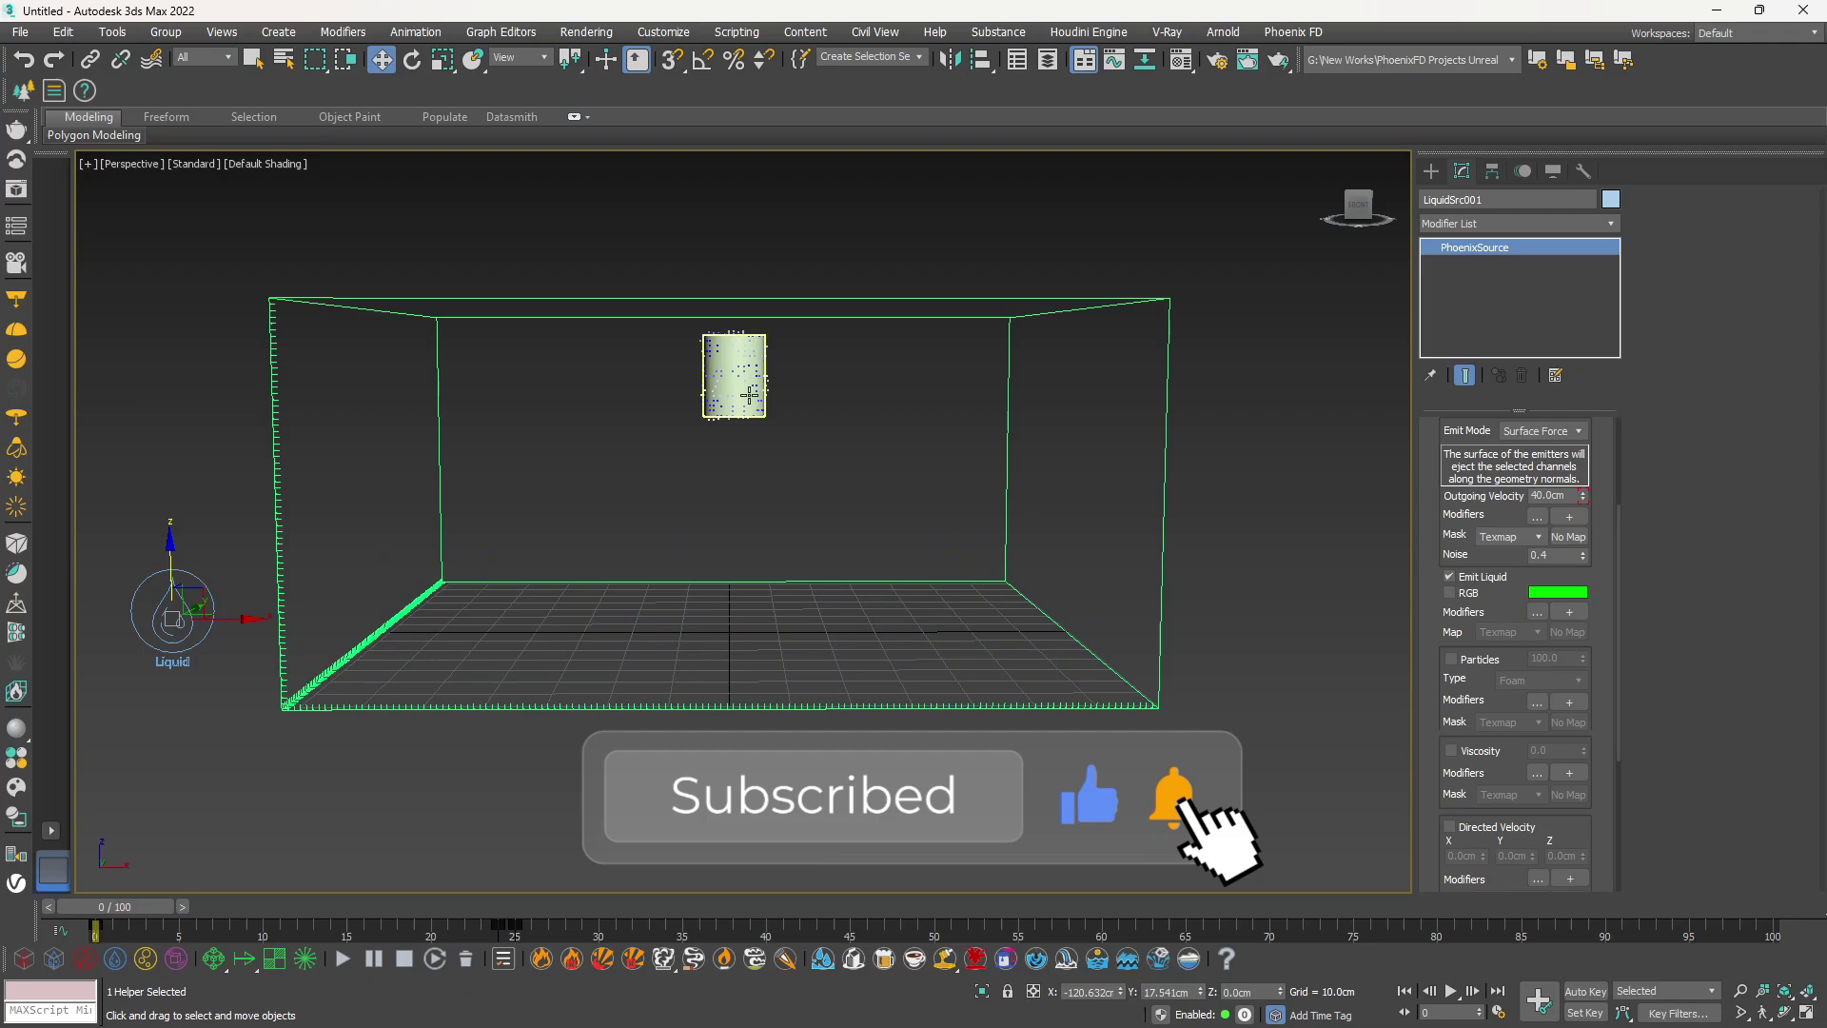
pyautogui.click(468, 959)
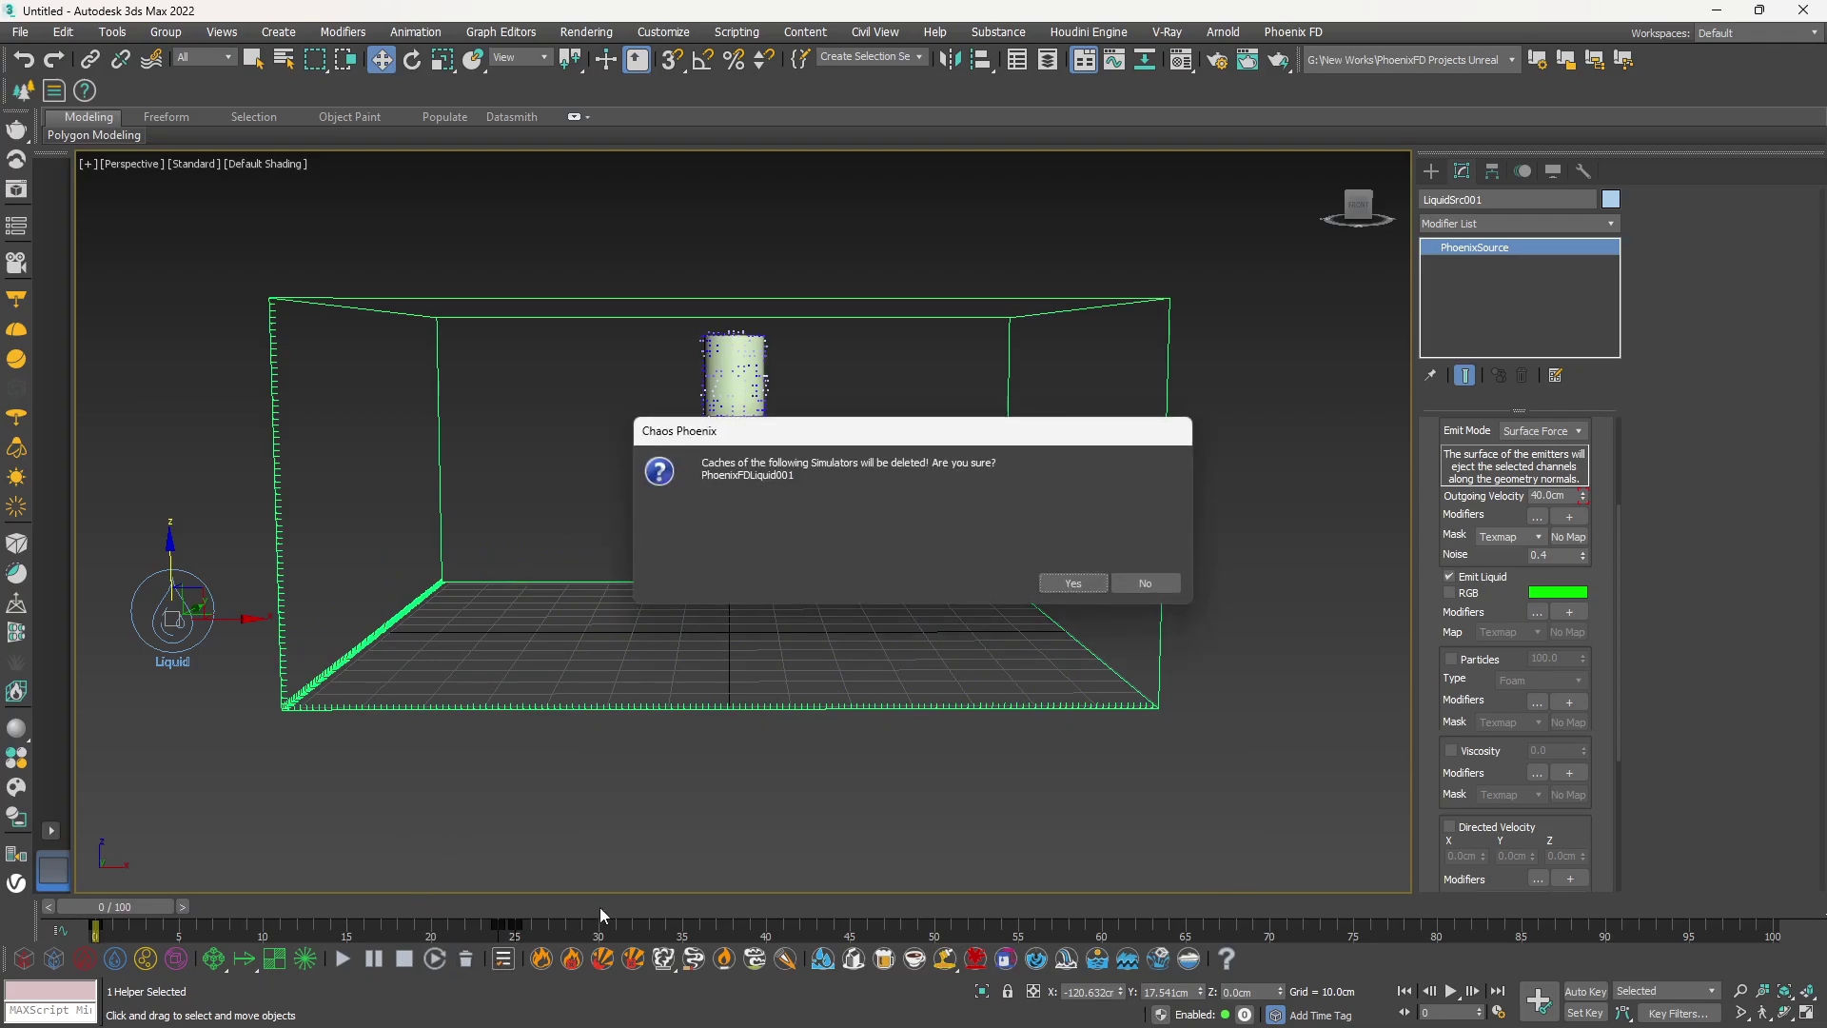
pyautogui.click(1051, 582)
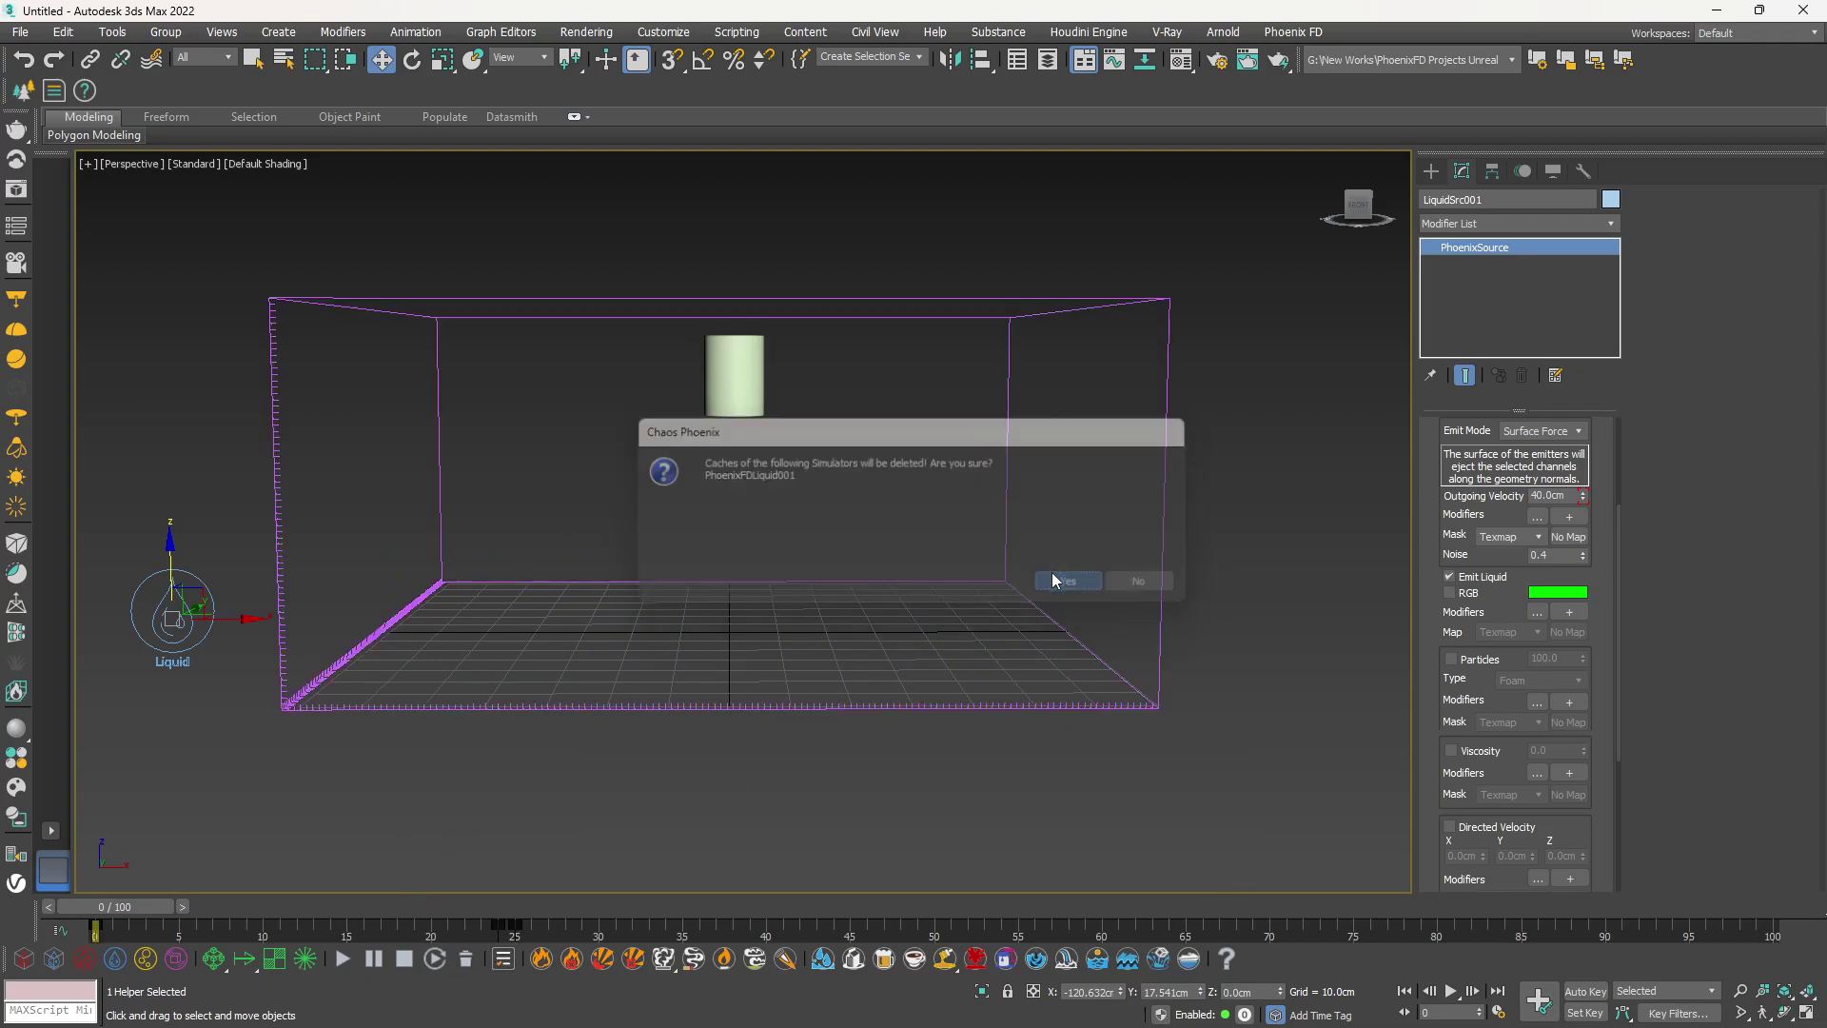
# Convert the emitter cylinder to an Editable Poly
pyautogui.click(714, 362)
pyautogui.rightClick(725, 376)
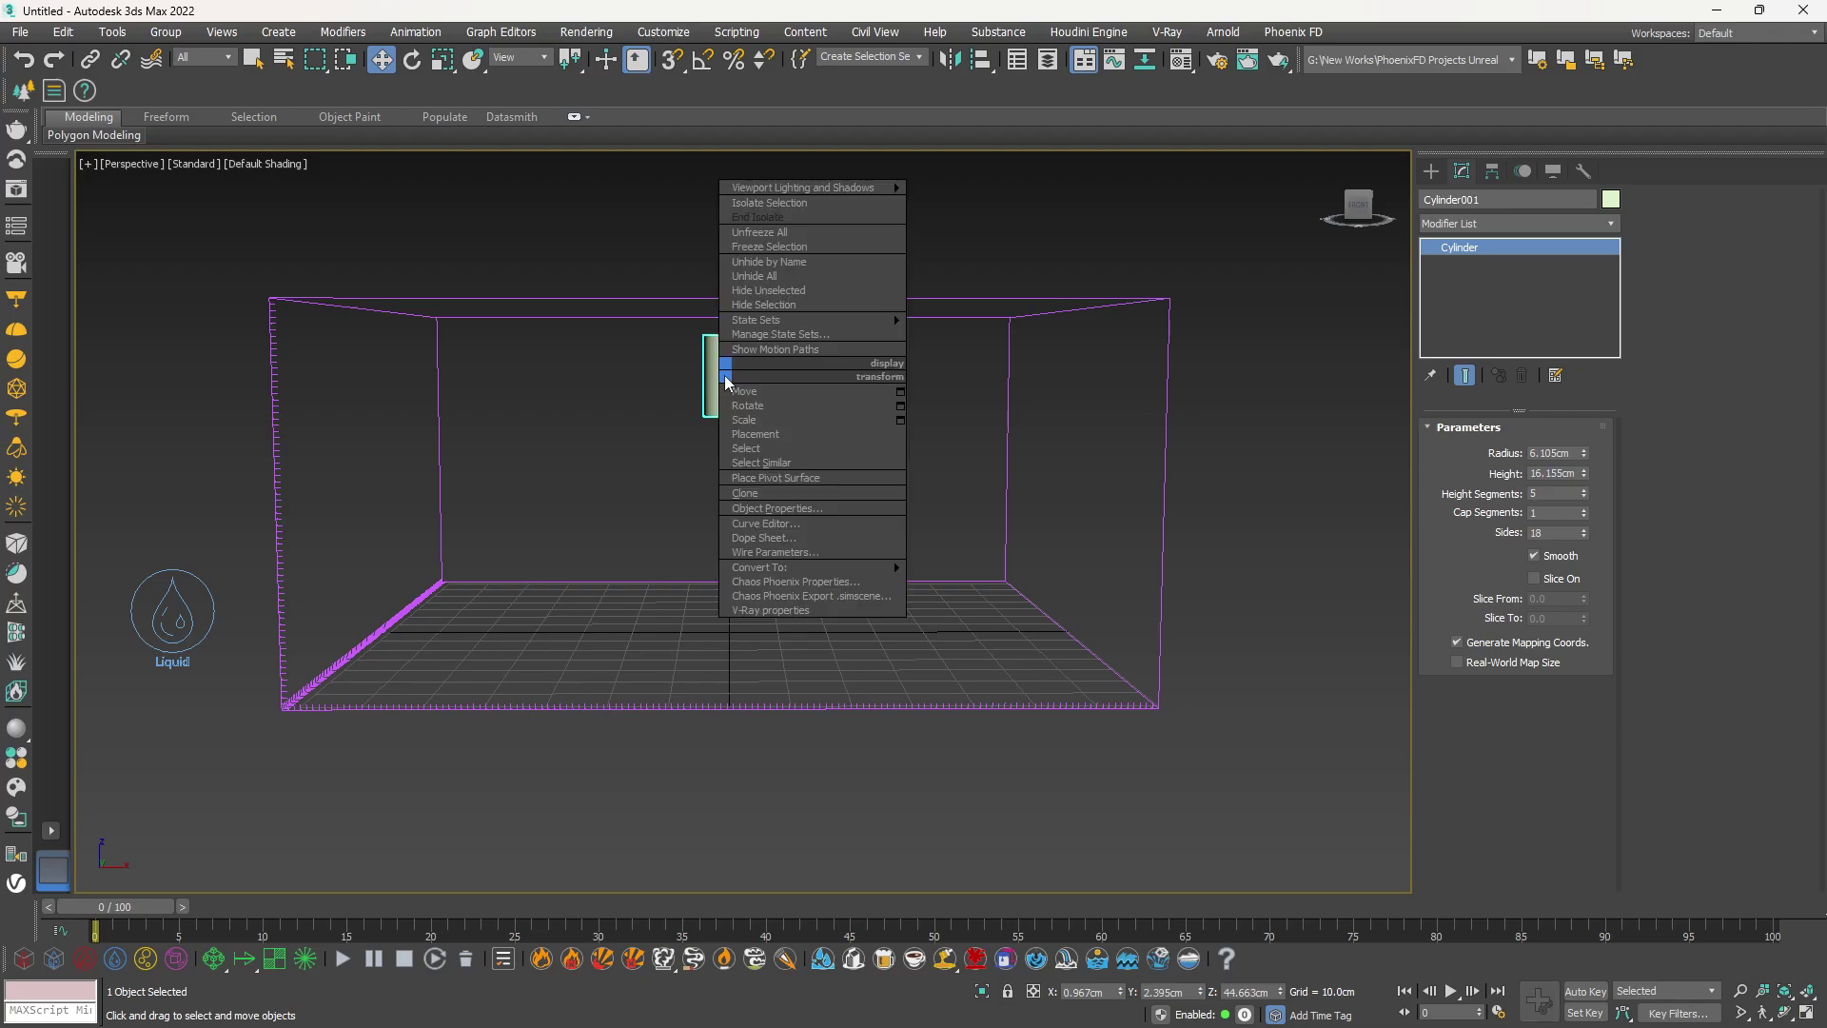
pyautogui.moveTo(827, 569)
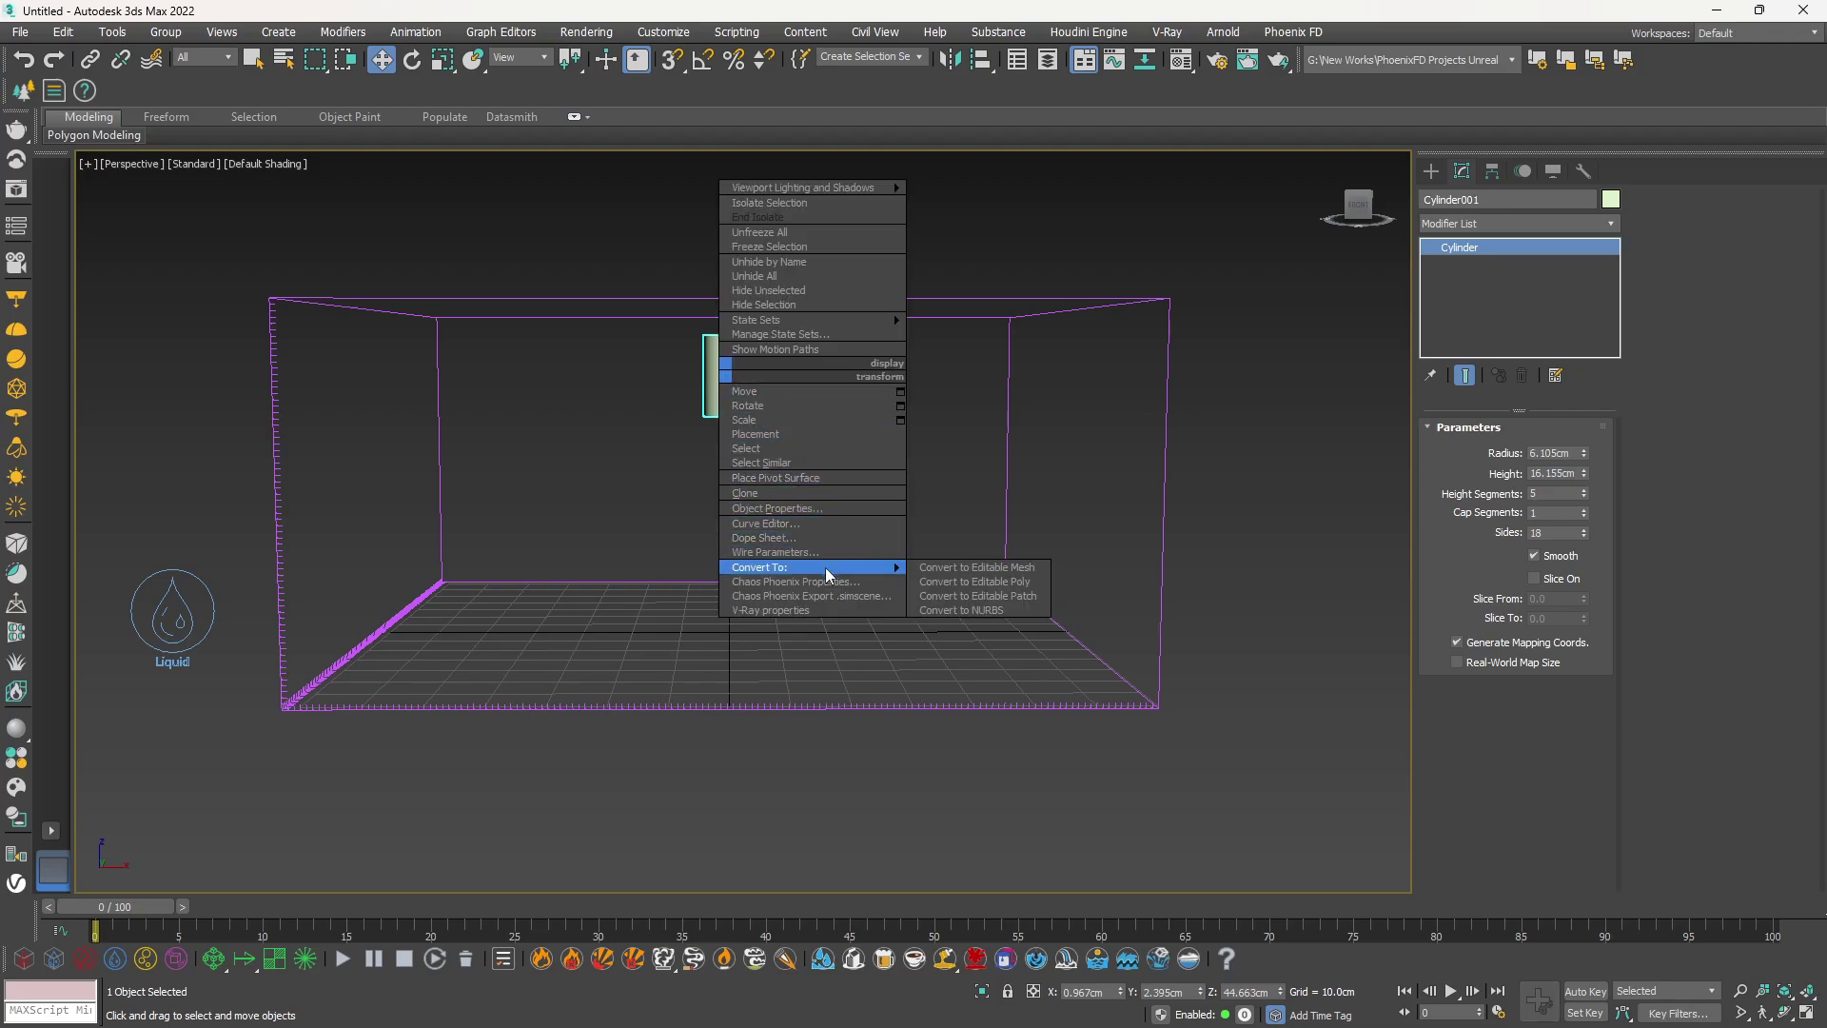
pyautogui.click(965, 581)
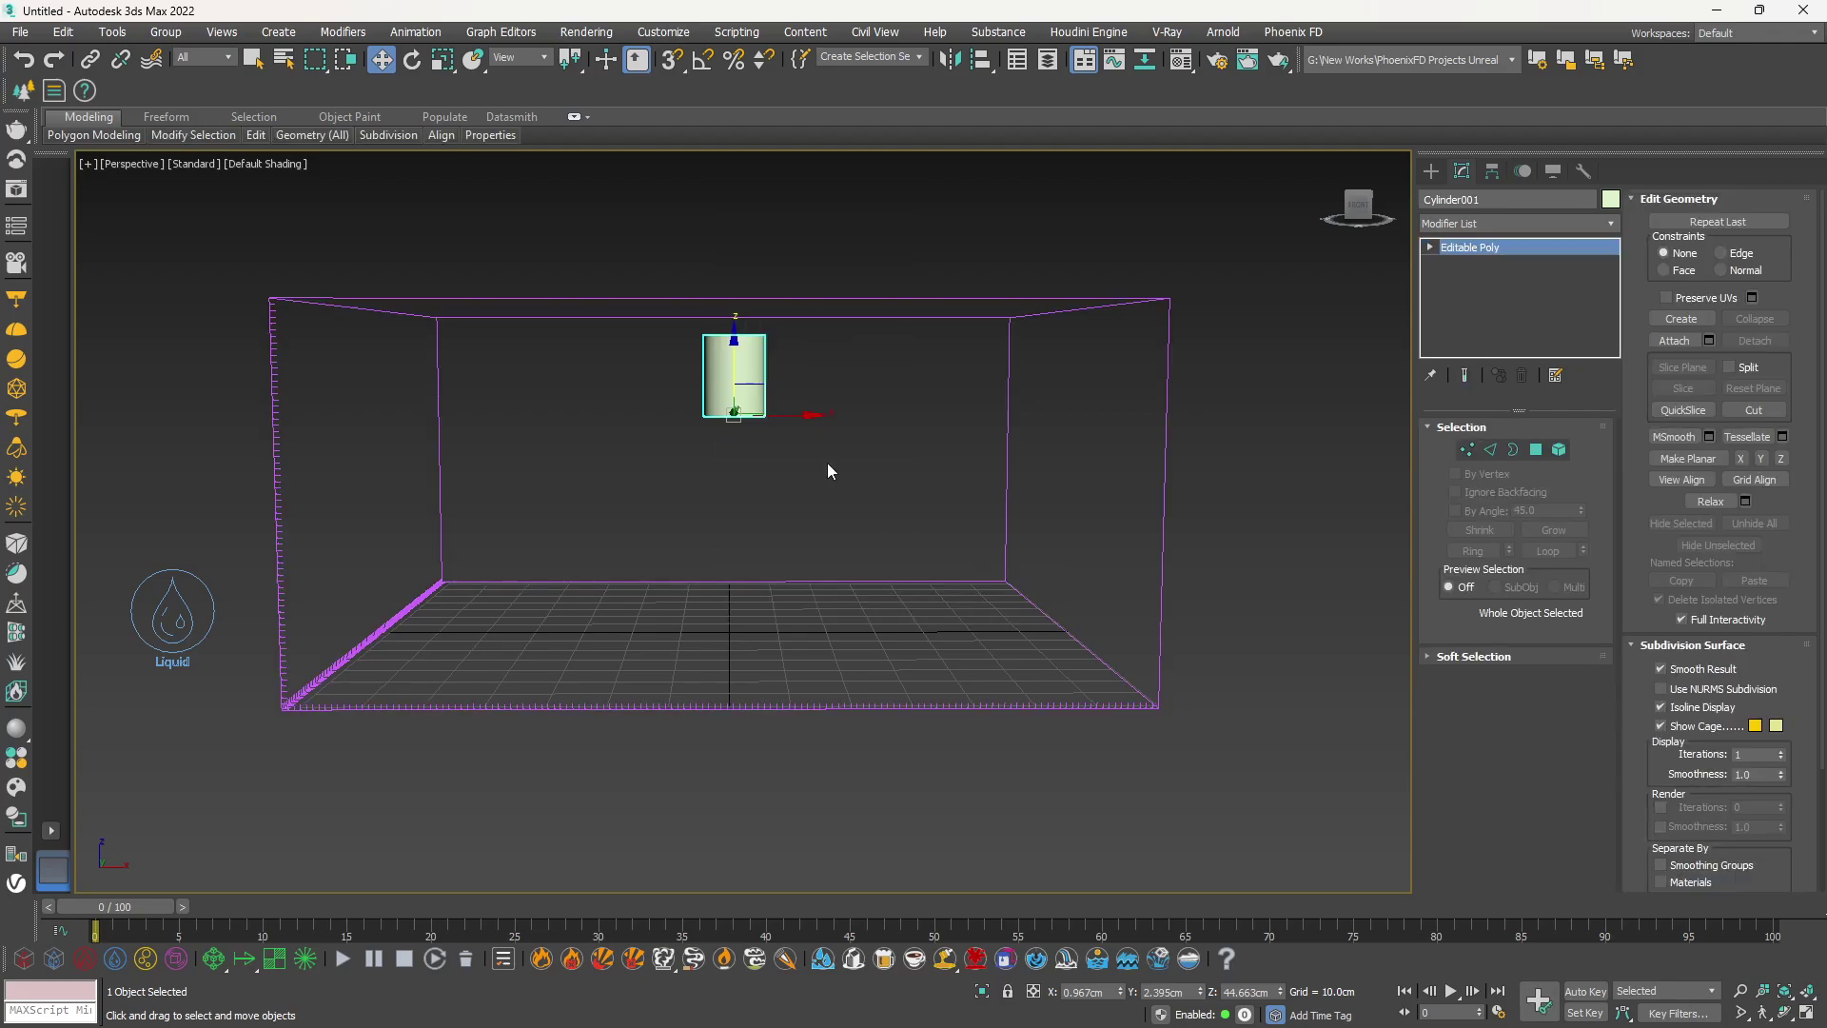
# Select the cylinder's bottom polygon and set its material ID to 7
pyautogui.scroll(8, 828, 469)
pyautogui.keyDown('alt'); pyautogui.moveTo(620, 458); pyautogui.dragTo(634, 427, button='middle'); pyautogui.keyUp('alt')
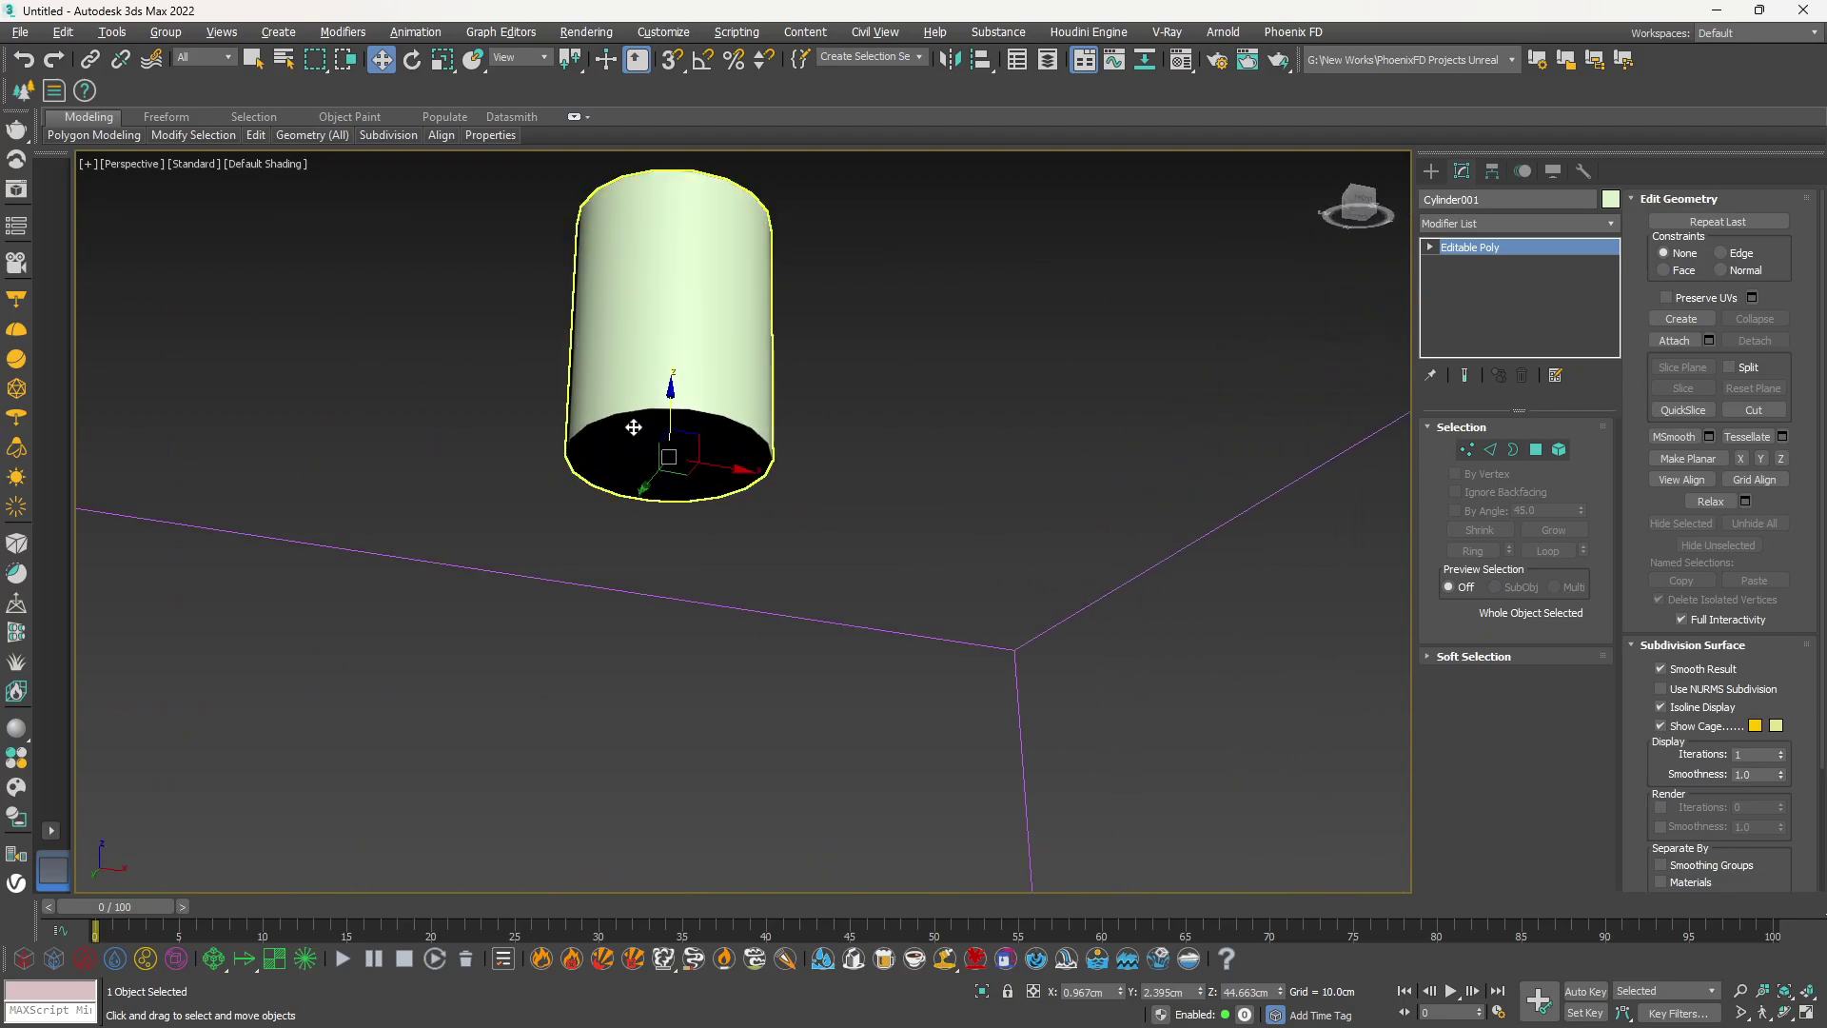
pyautogui.press('4')
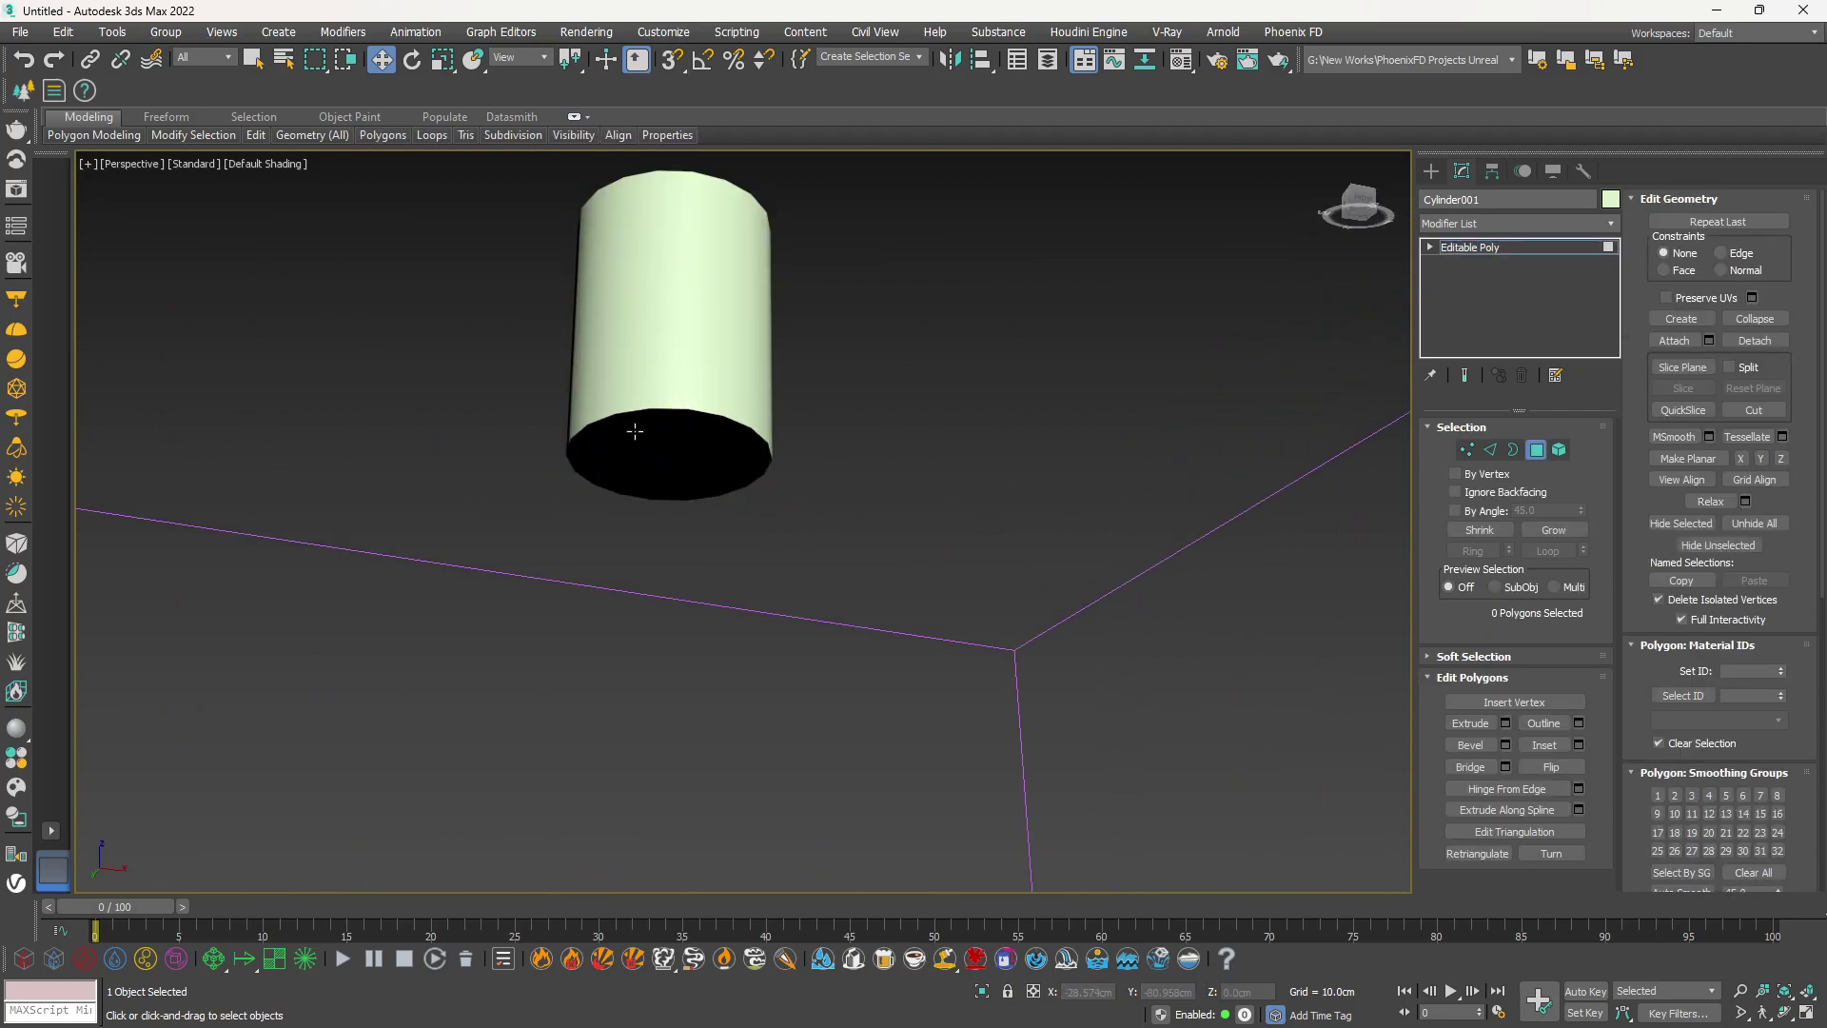
pyautogui.click(639, 440)
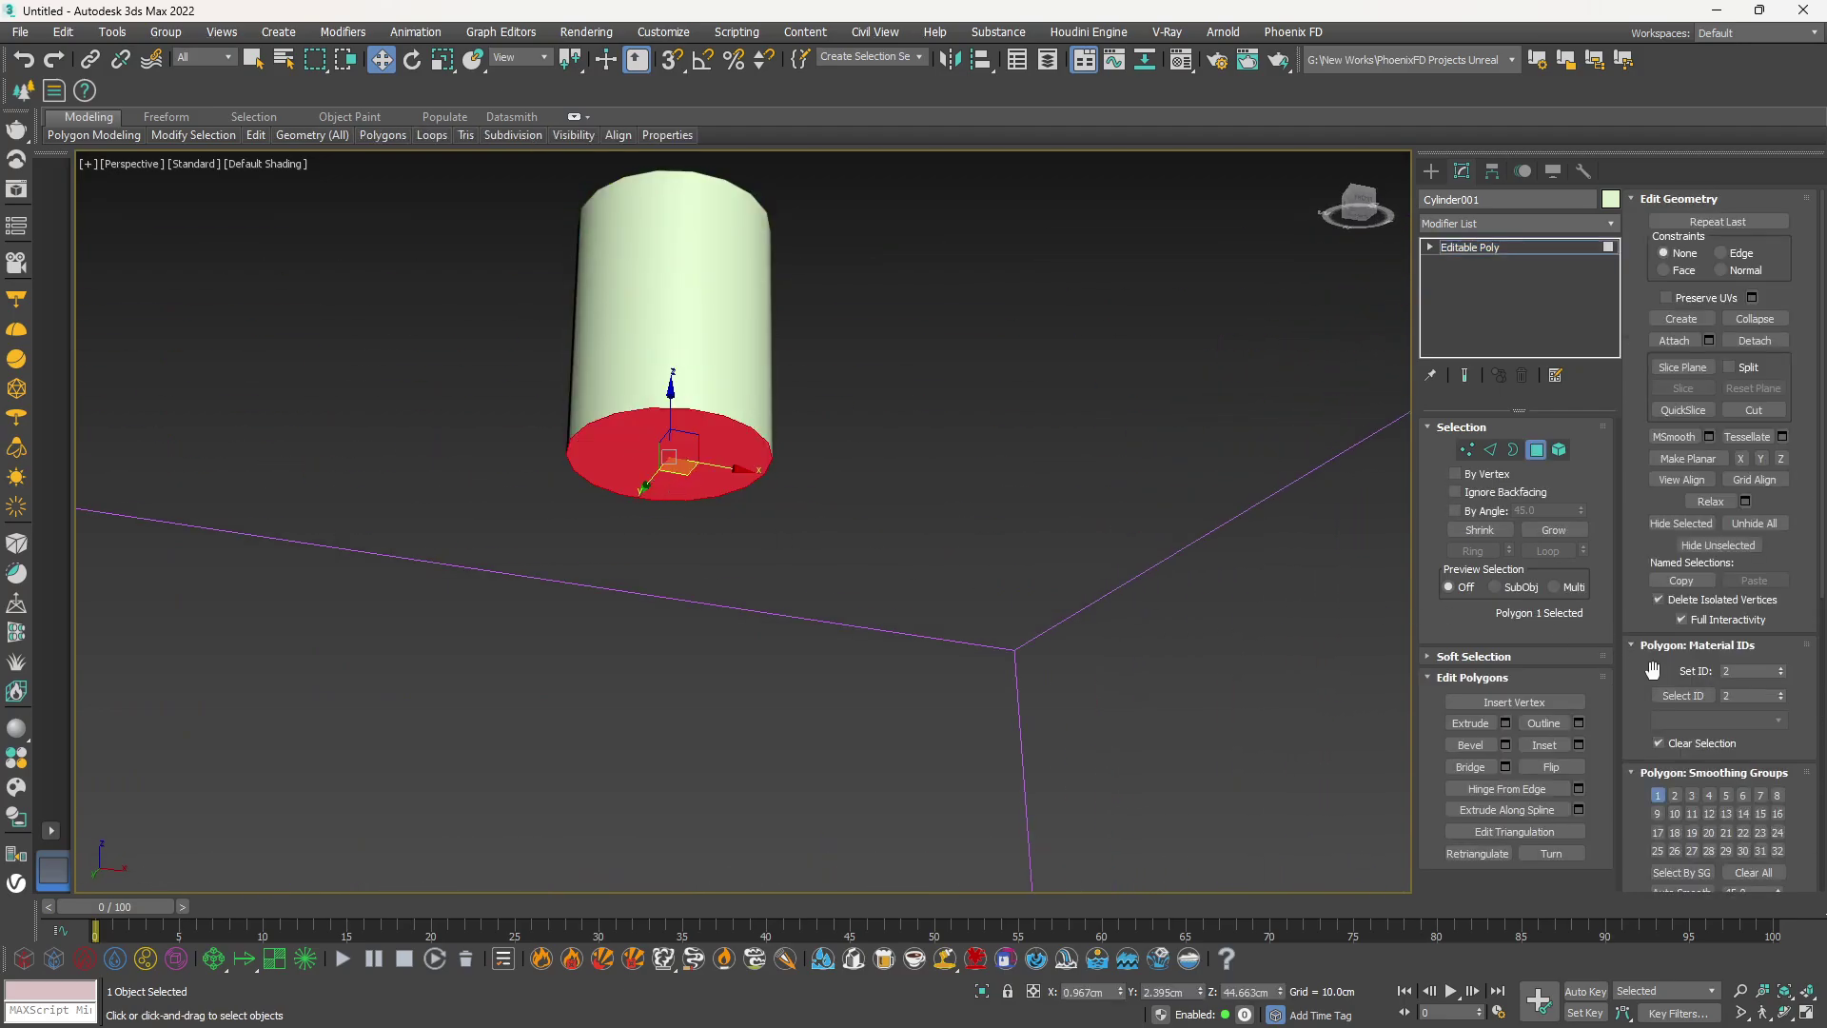
pyautogui.scroll(-10, 1643, 710)
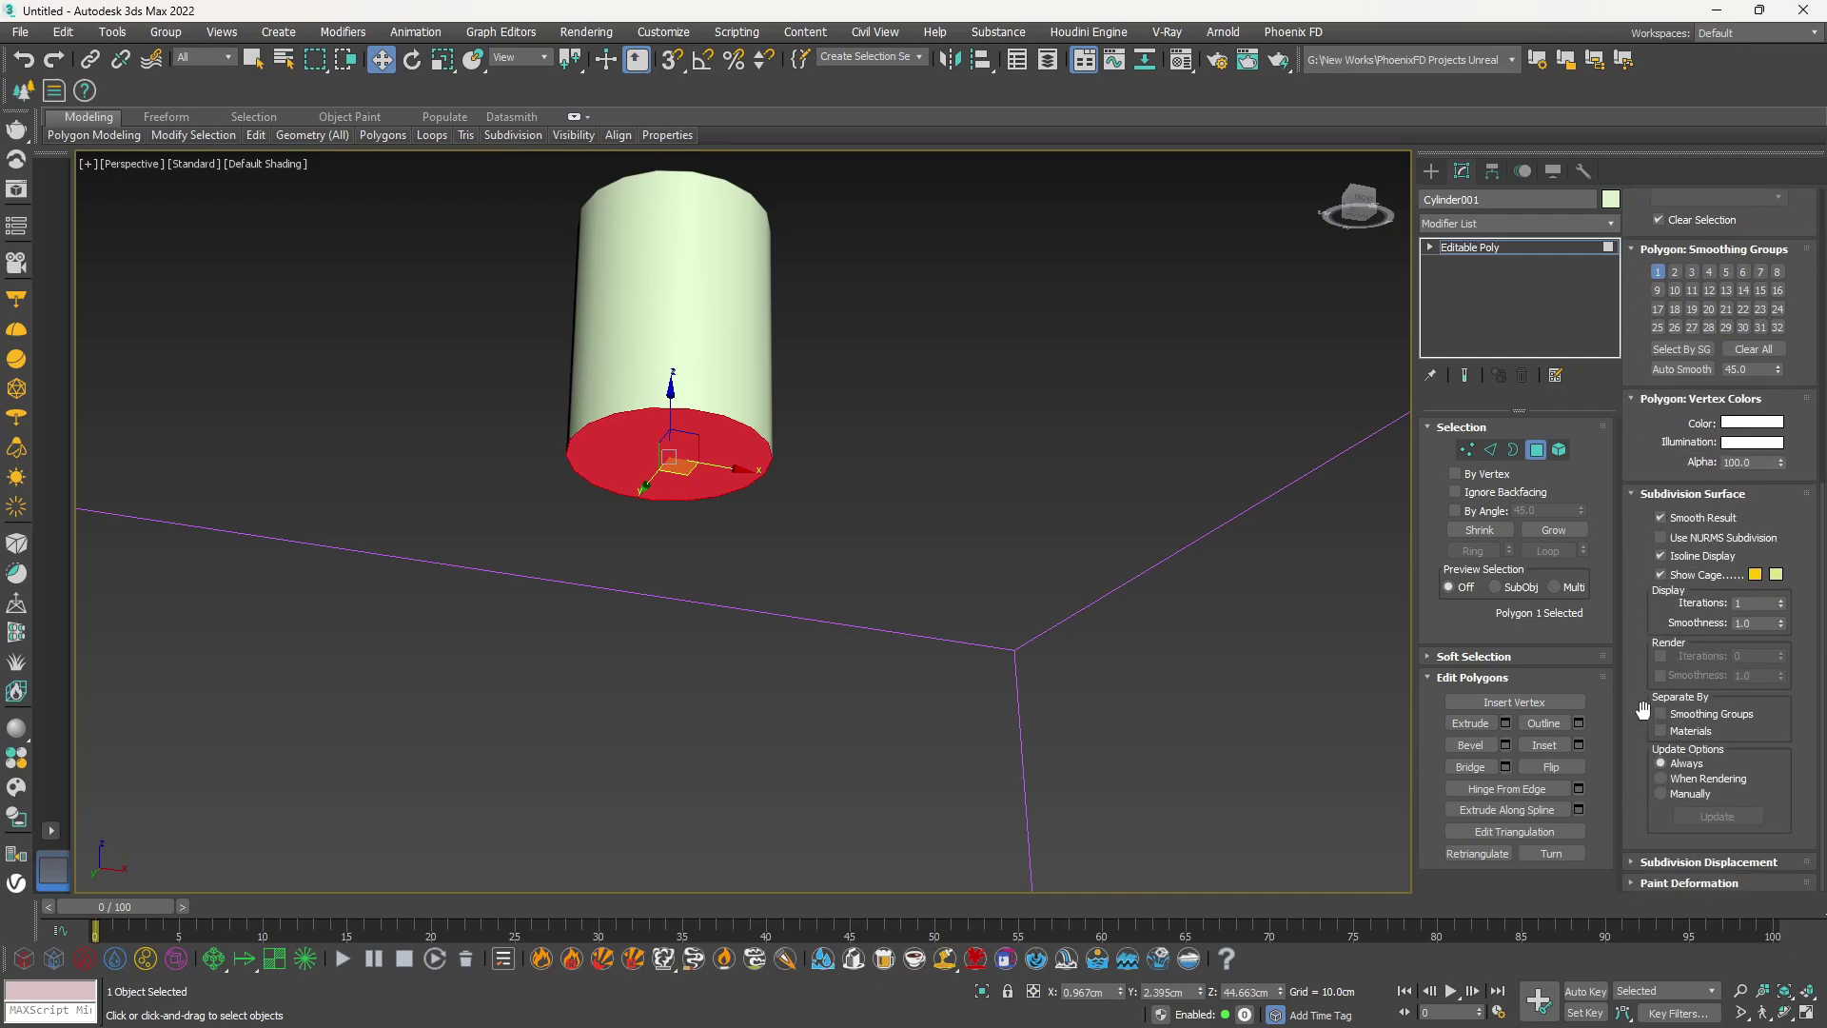
pyautogui.scroll(8, 1643, 710)
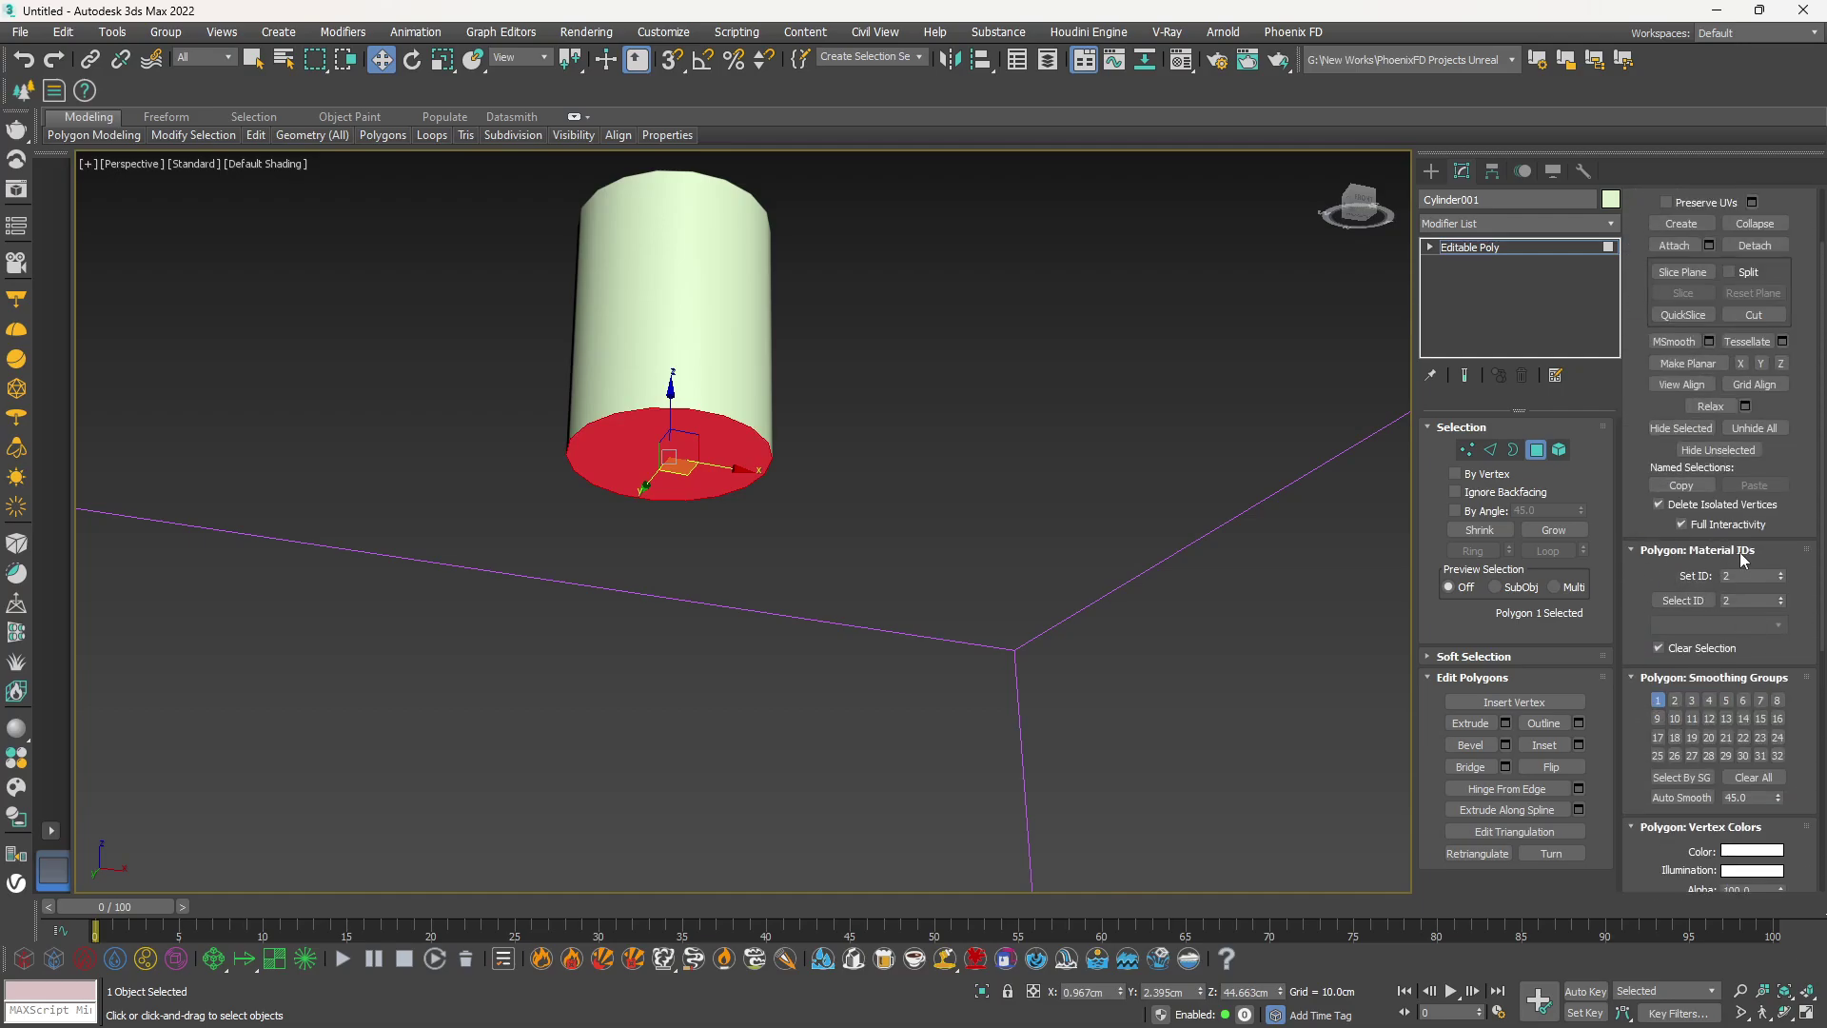
pyautogui.click(1740, 576)
# Invert the polygon selection and assign a different material ID to the rest of the cylinder's faces
pyautogui.click(63, 31)
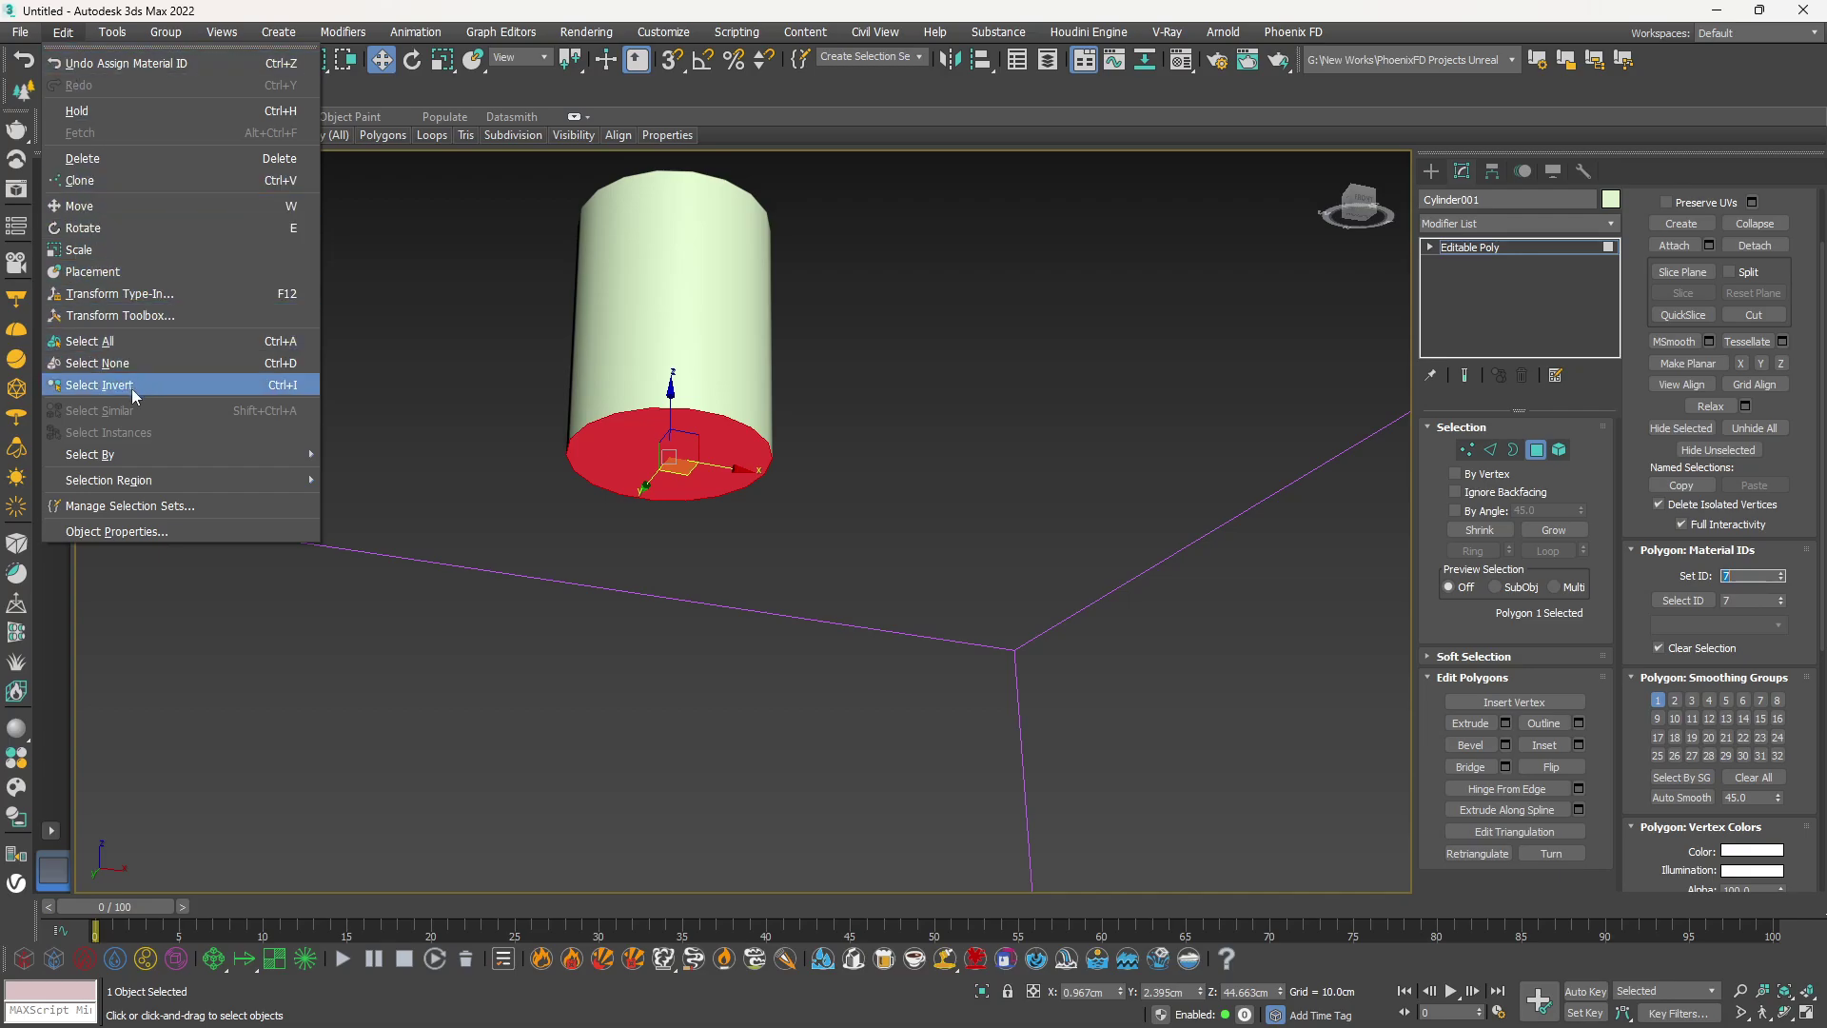
pyautogui.click(430, 270)
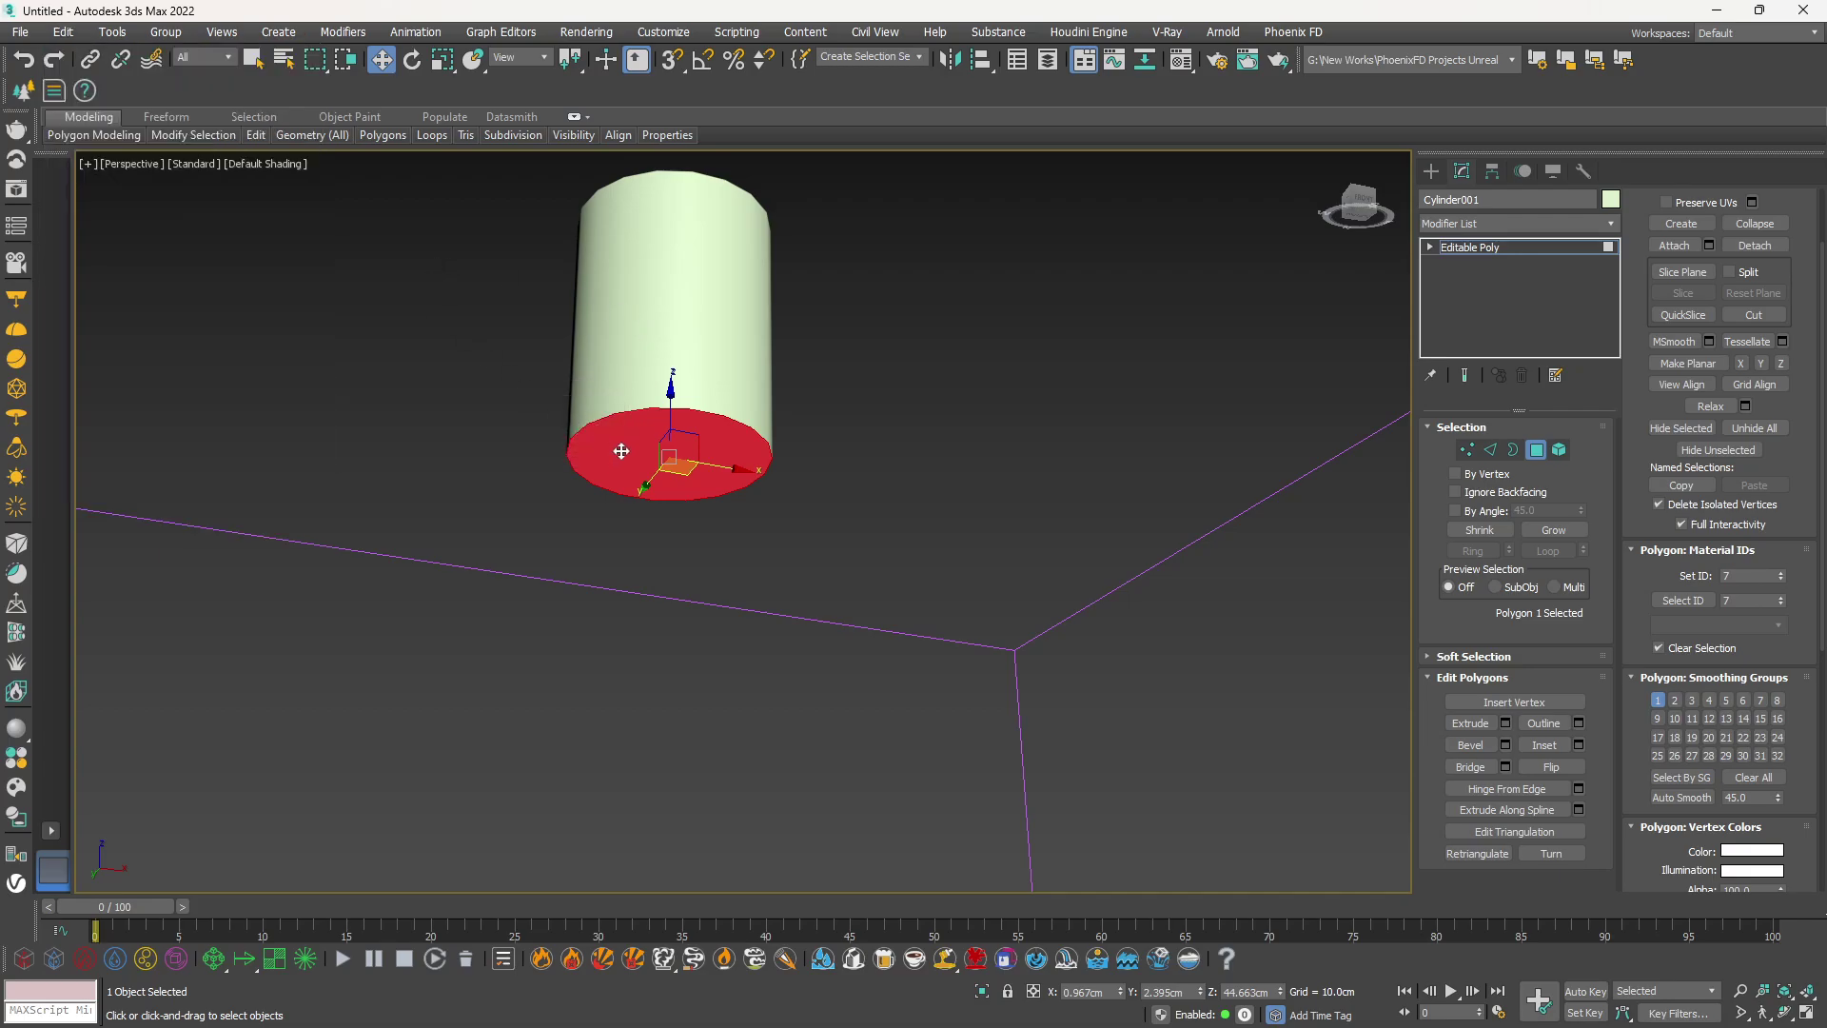
pyautogui.hotkey('ctrl', 'i')
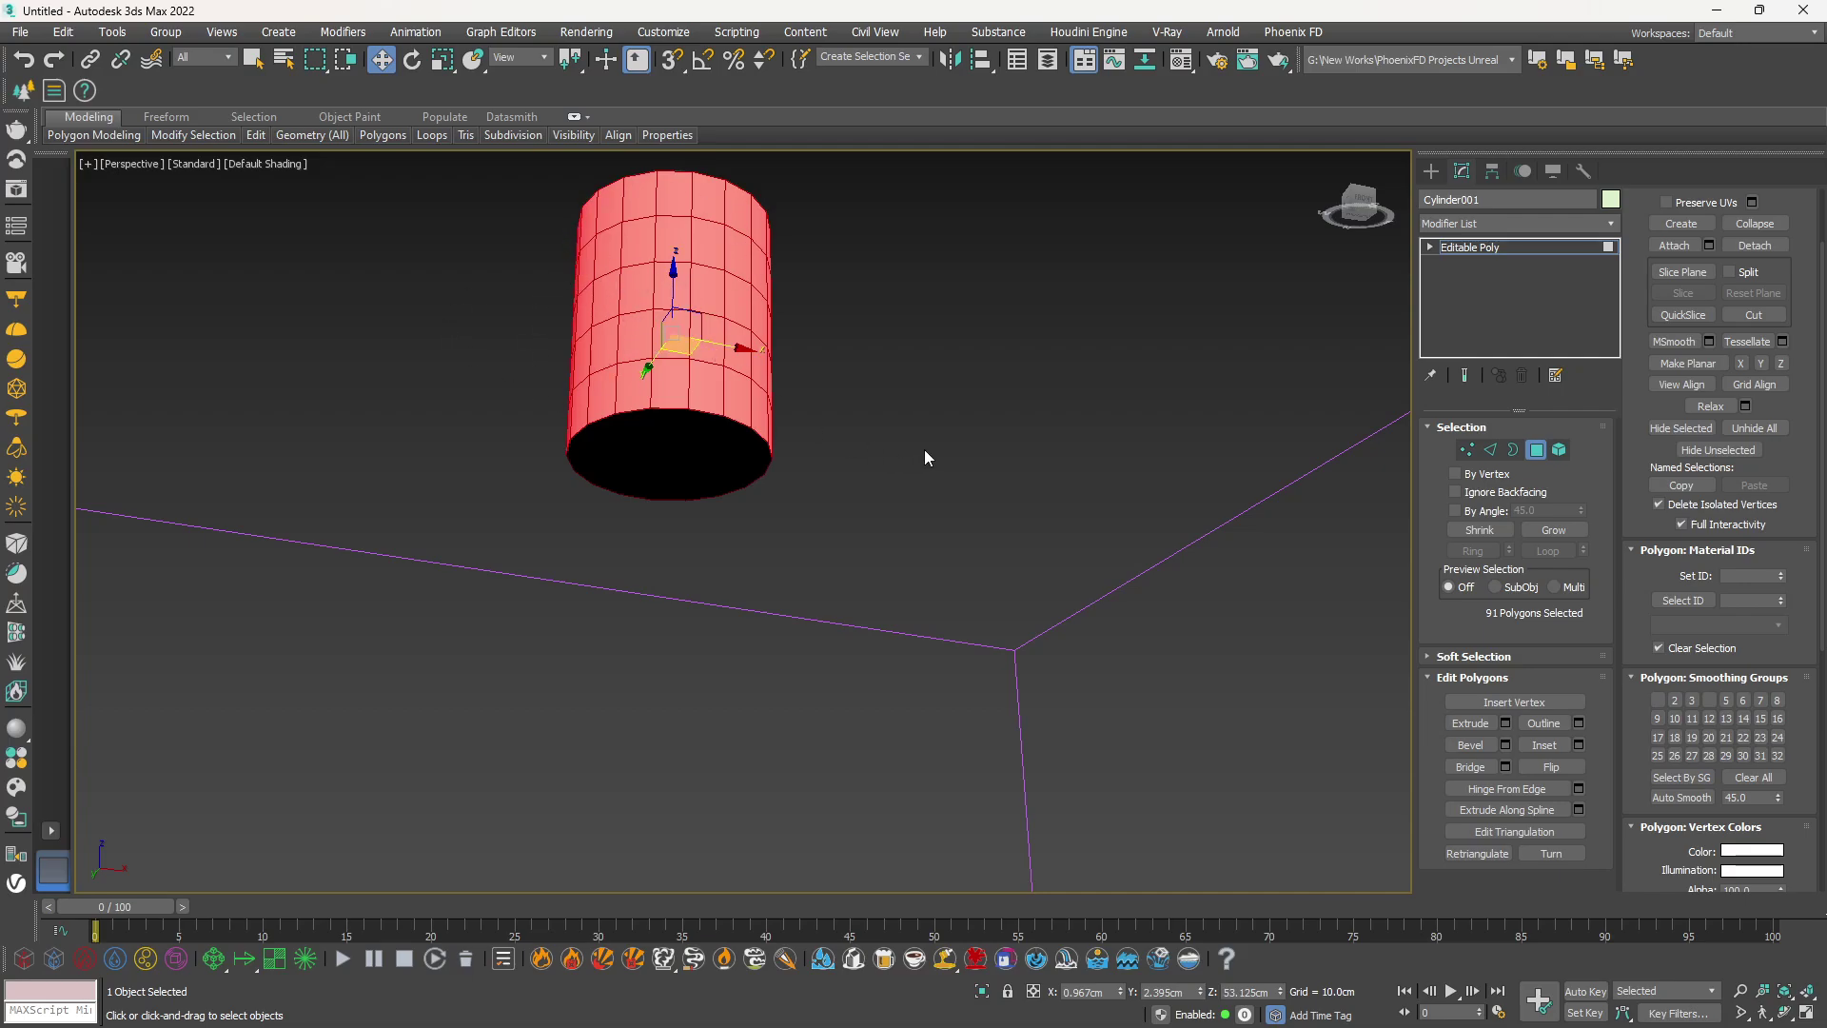
pyautogui.click(1760, 572)
# Check the material IDs of the cylinder's bottom and side polygons by selecting them in turn
pyautogui.click(716, 457)
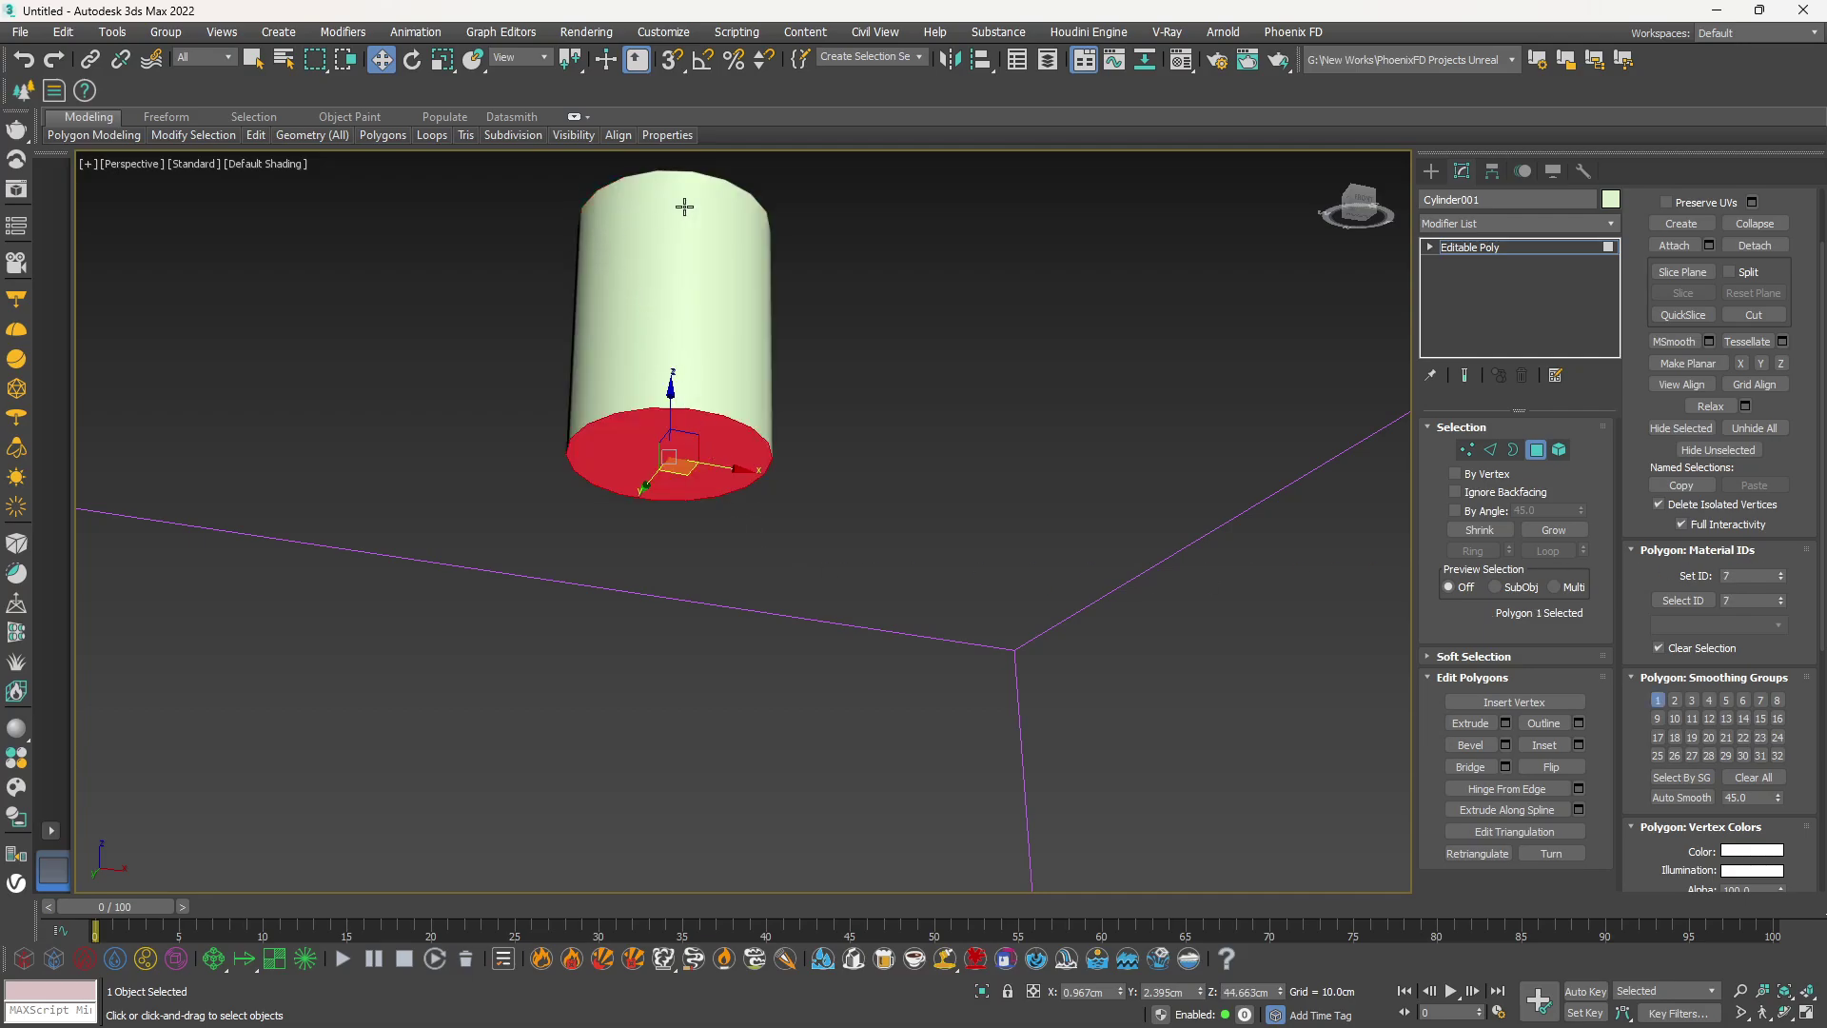
pyautogui.click(634, 271)
pyautogui.click(659, 453)
pyautogui.scroll(-5, 659, 480)
pyautogui.keyDown('alt'); pyautogui.moveTo(658, 499); pyautogui.dragTo(612, 550, button='middle'); pyautogui.keyUp('alt')
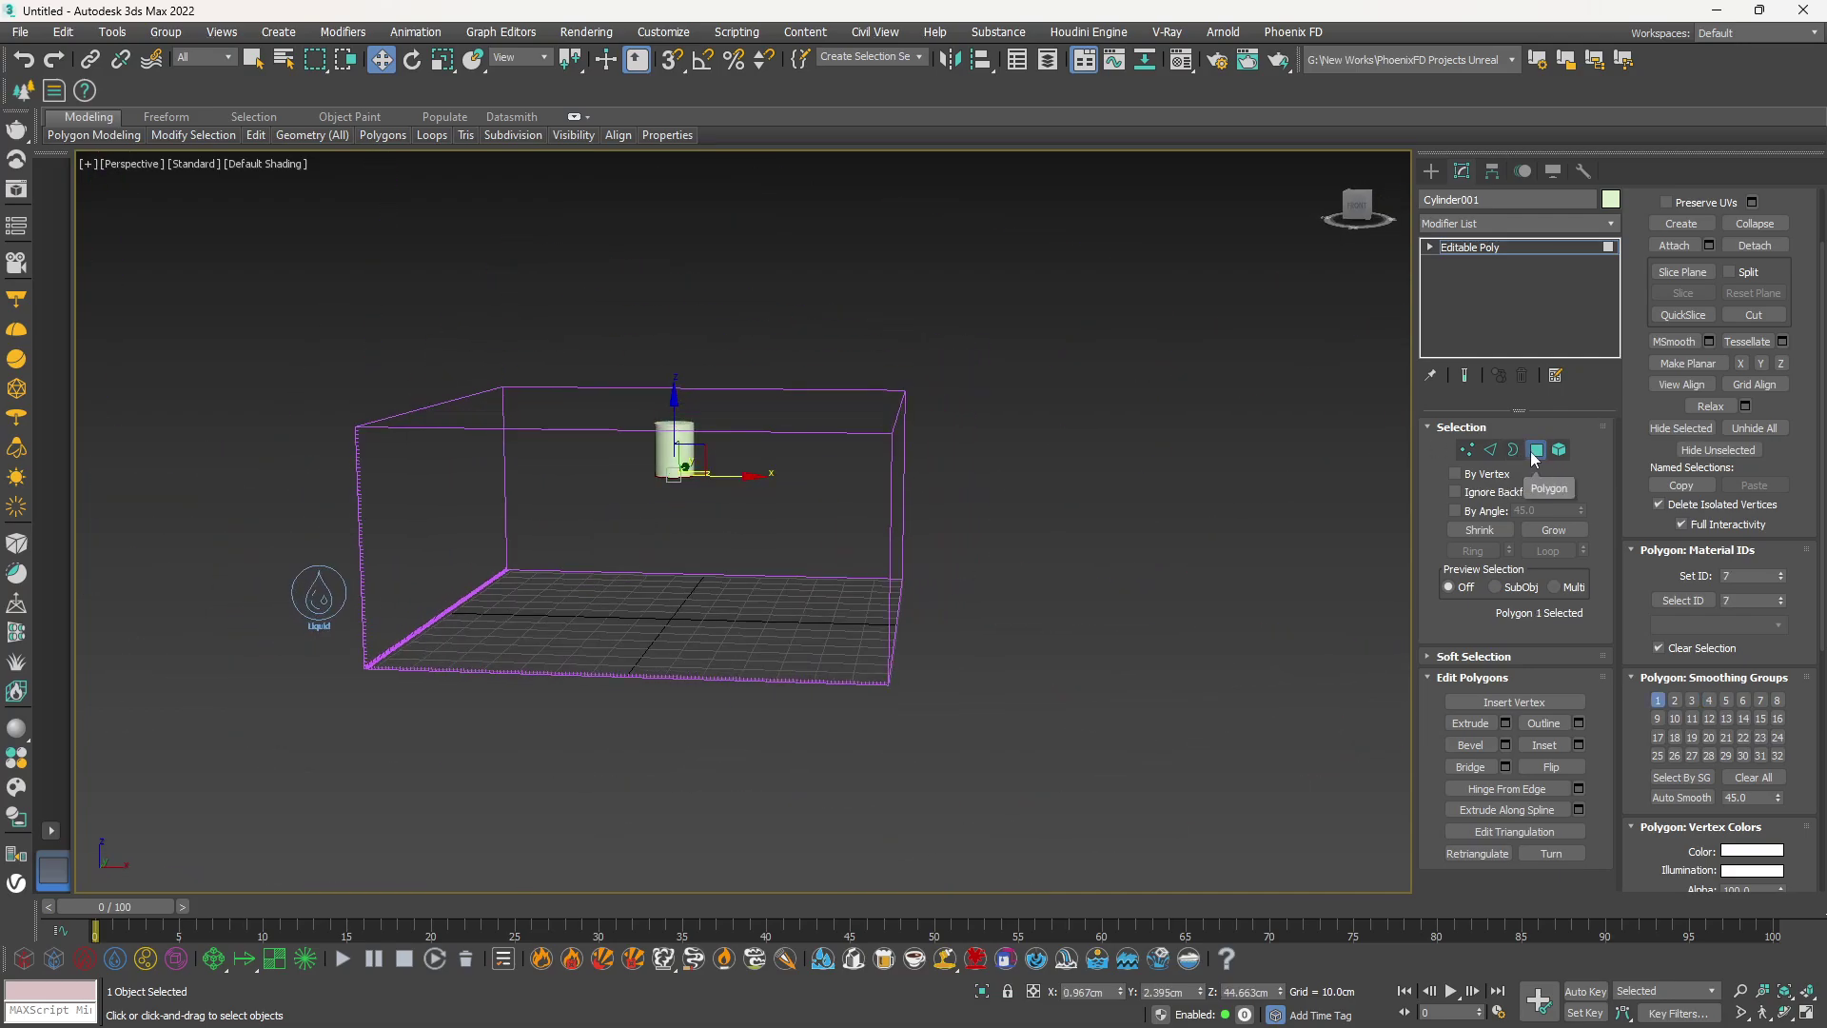
# Leave polygon editing and set the liquid source's Polygon ID to 7 so only the cylinder's bottom face emits
pyautogui.click(1534, 451)
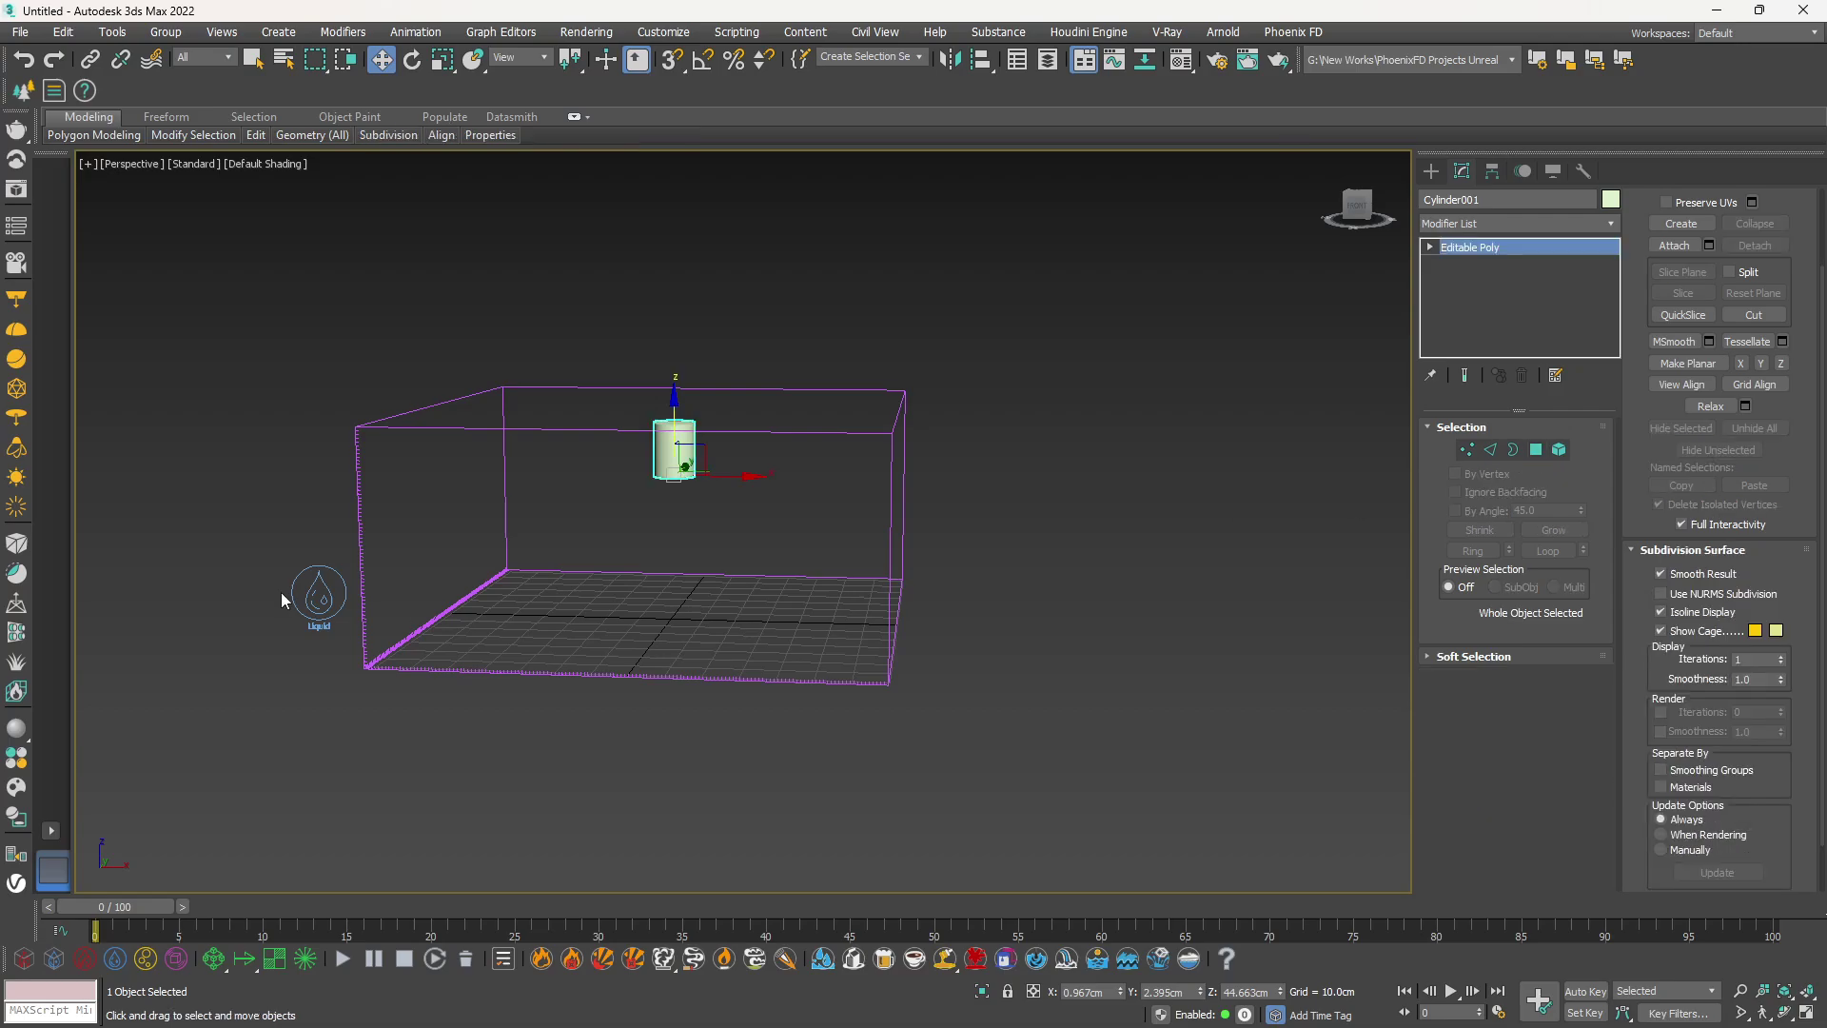
pyautogui.click(310, 588)
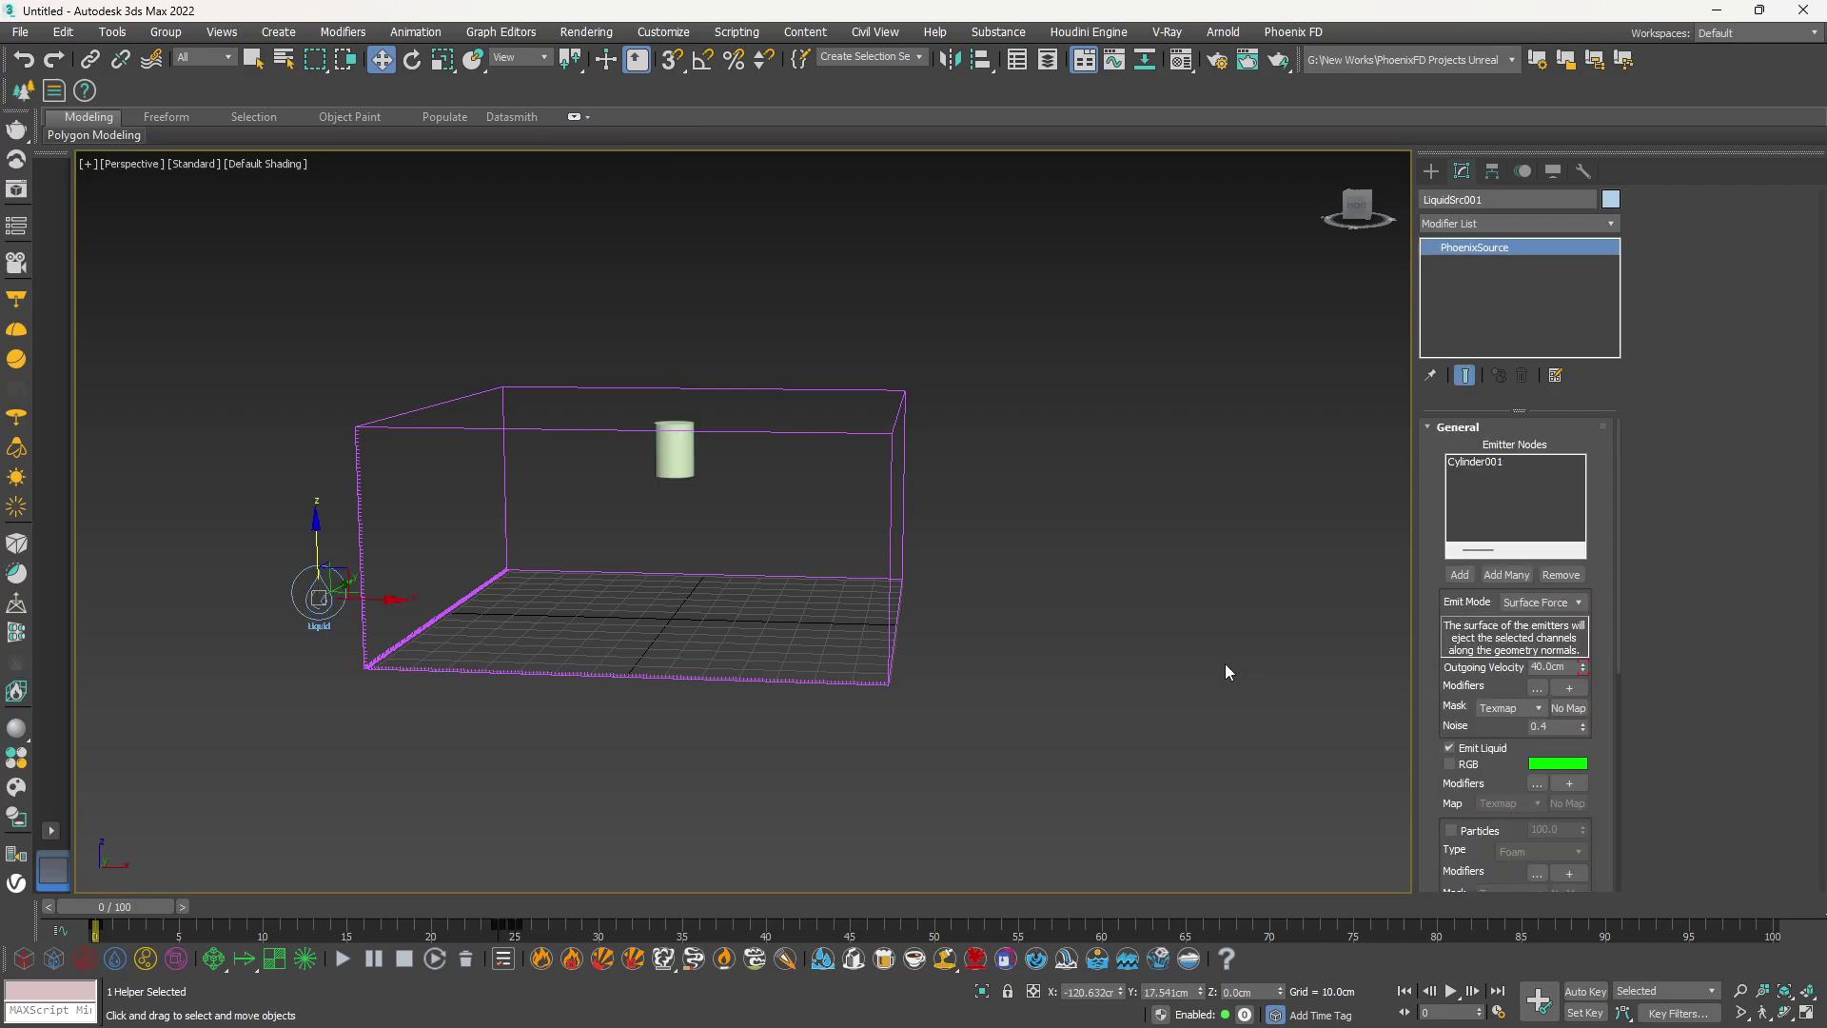
pyautogui.scroll(-6, 1433, 631)
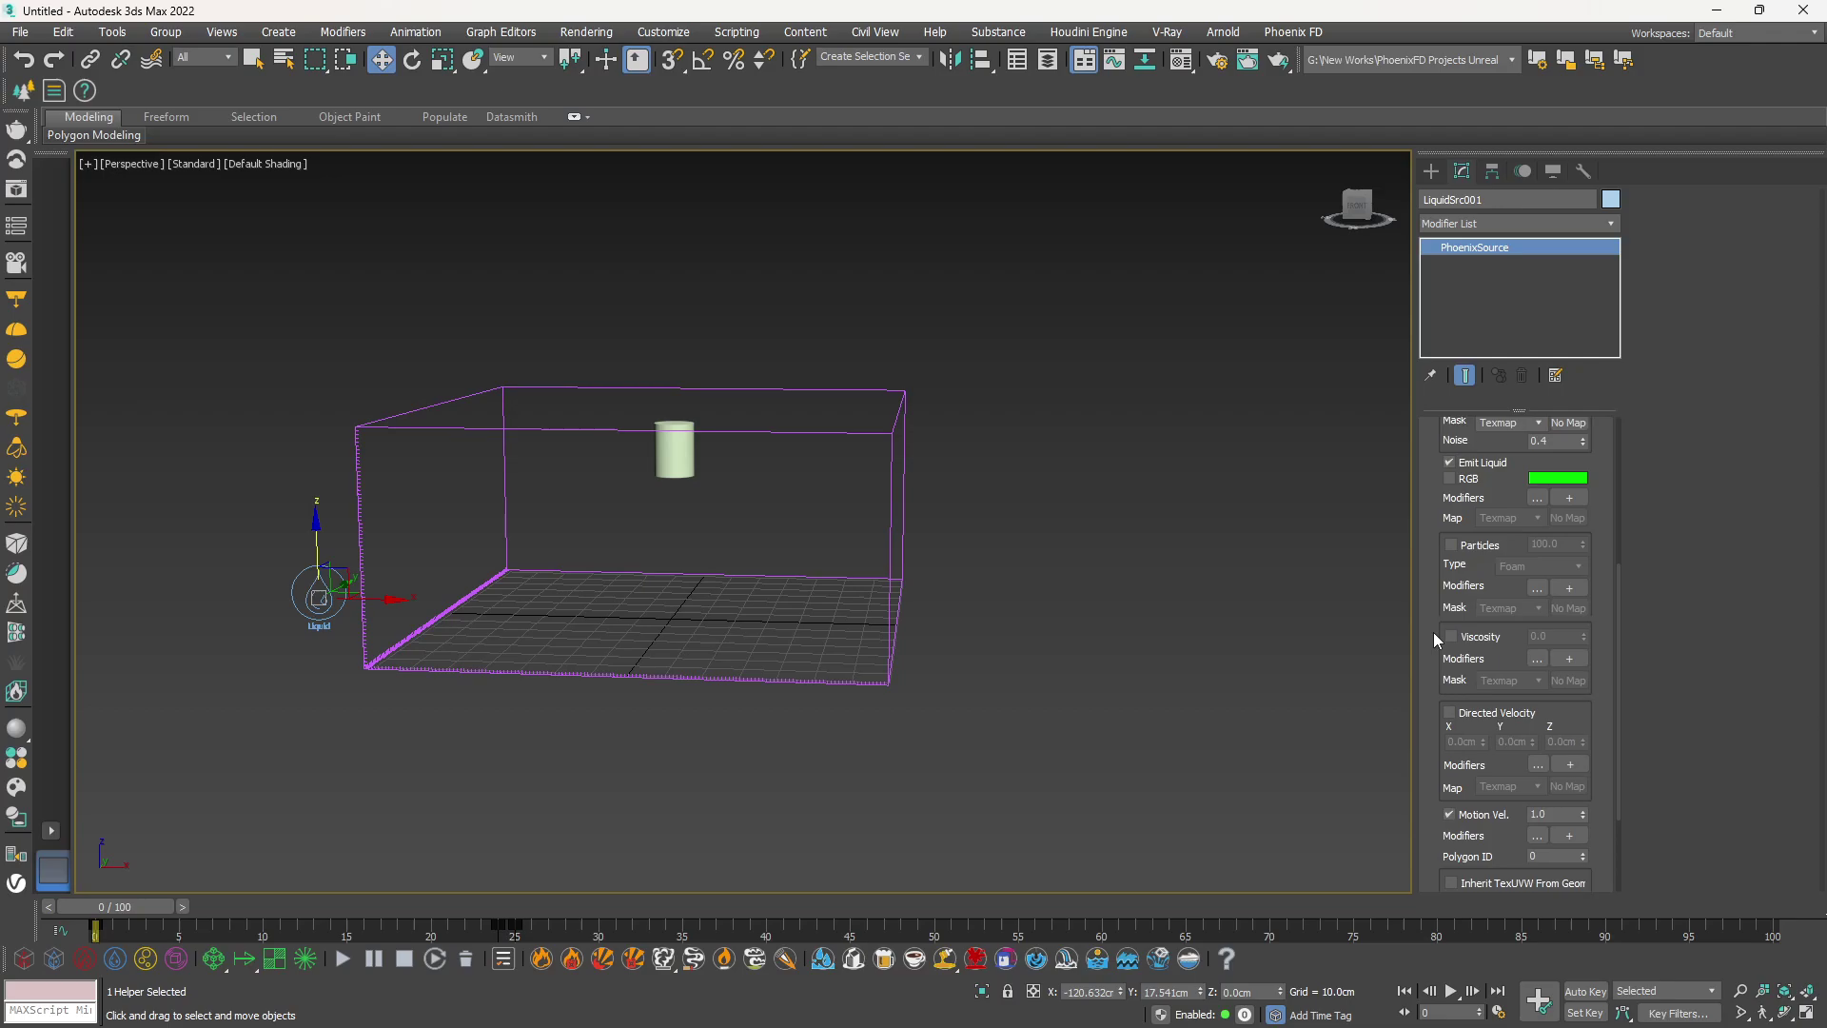
pyautogui.scroll(-1, 1433, 631)
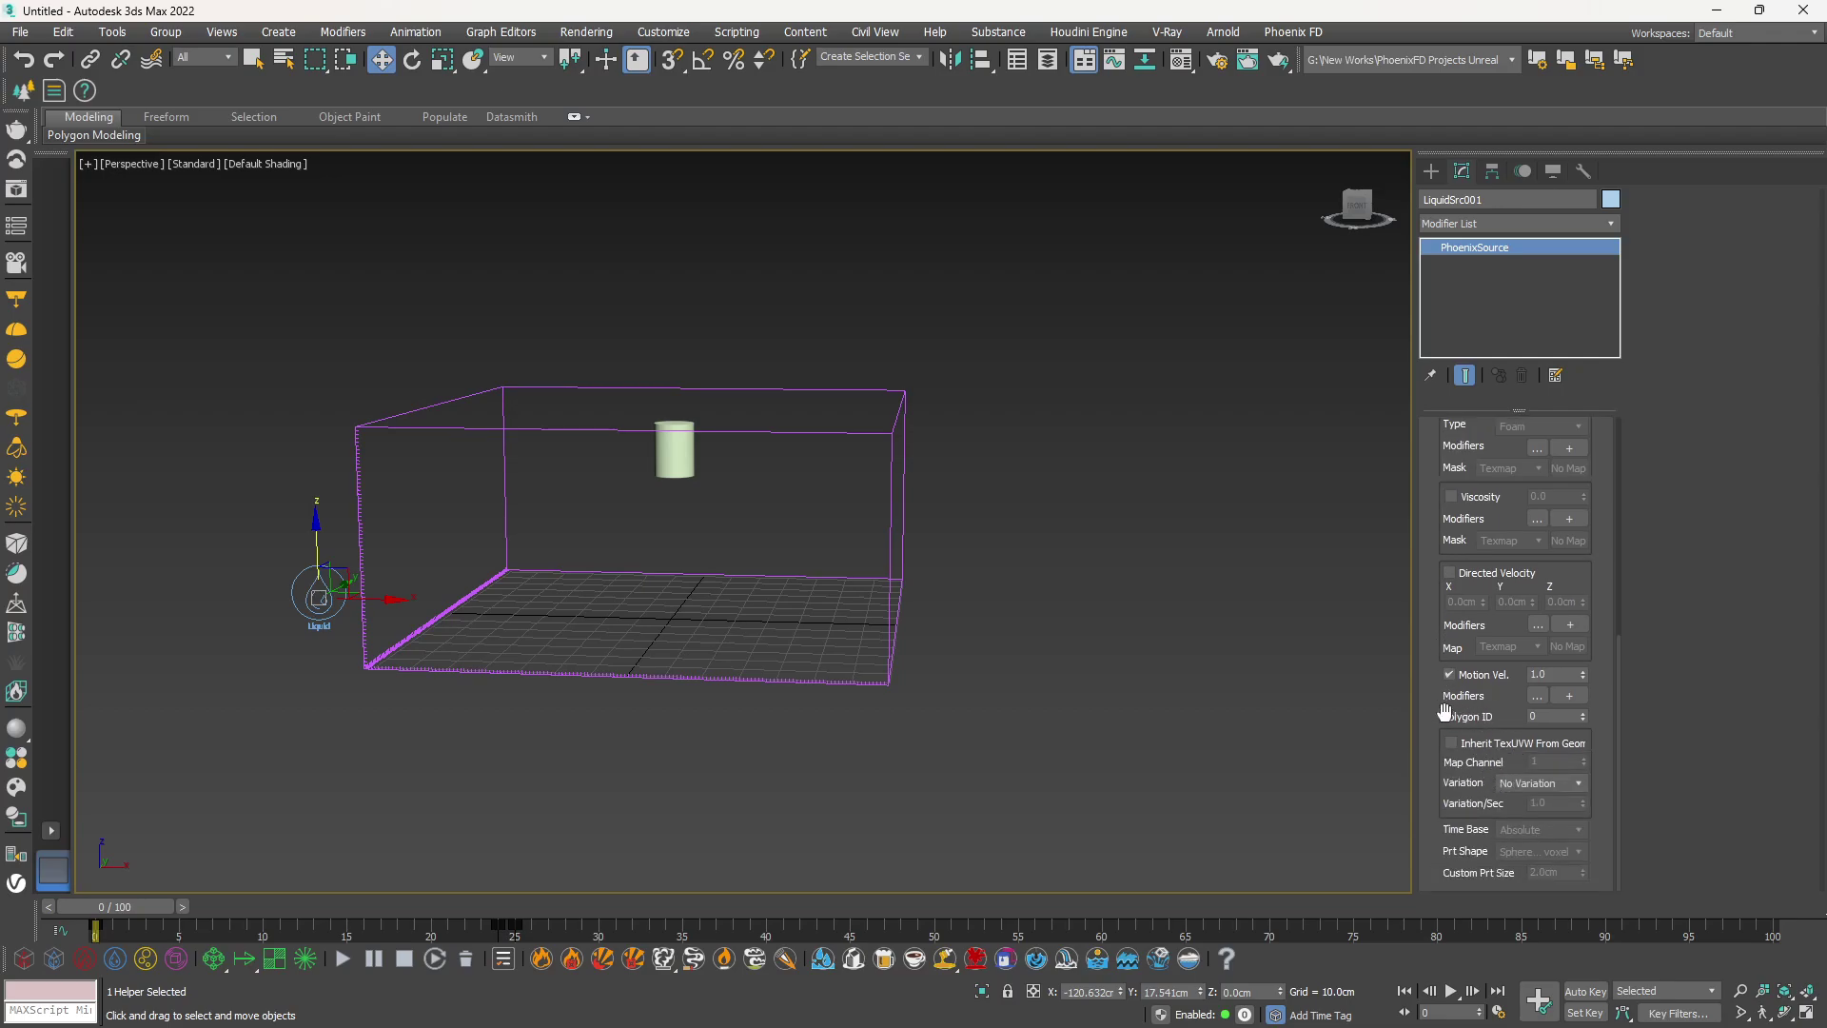
pyautogui.scroll(3, 382, 543)
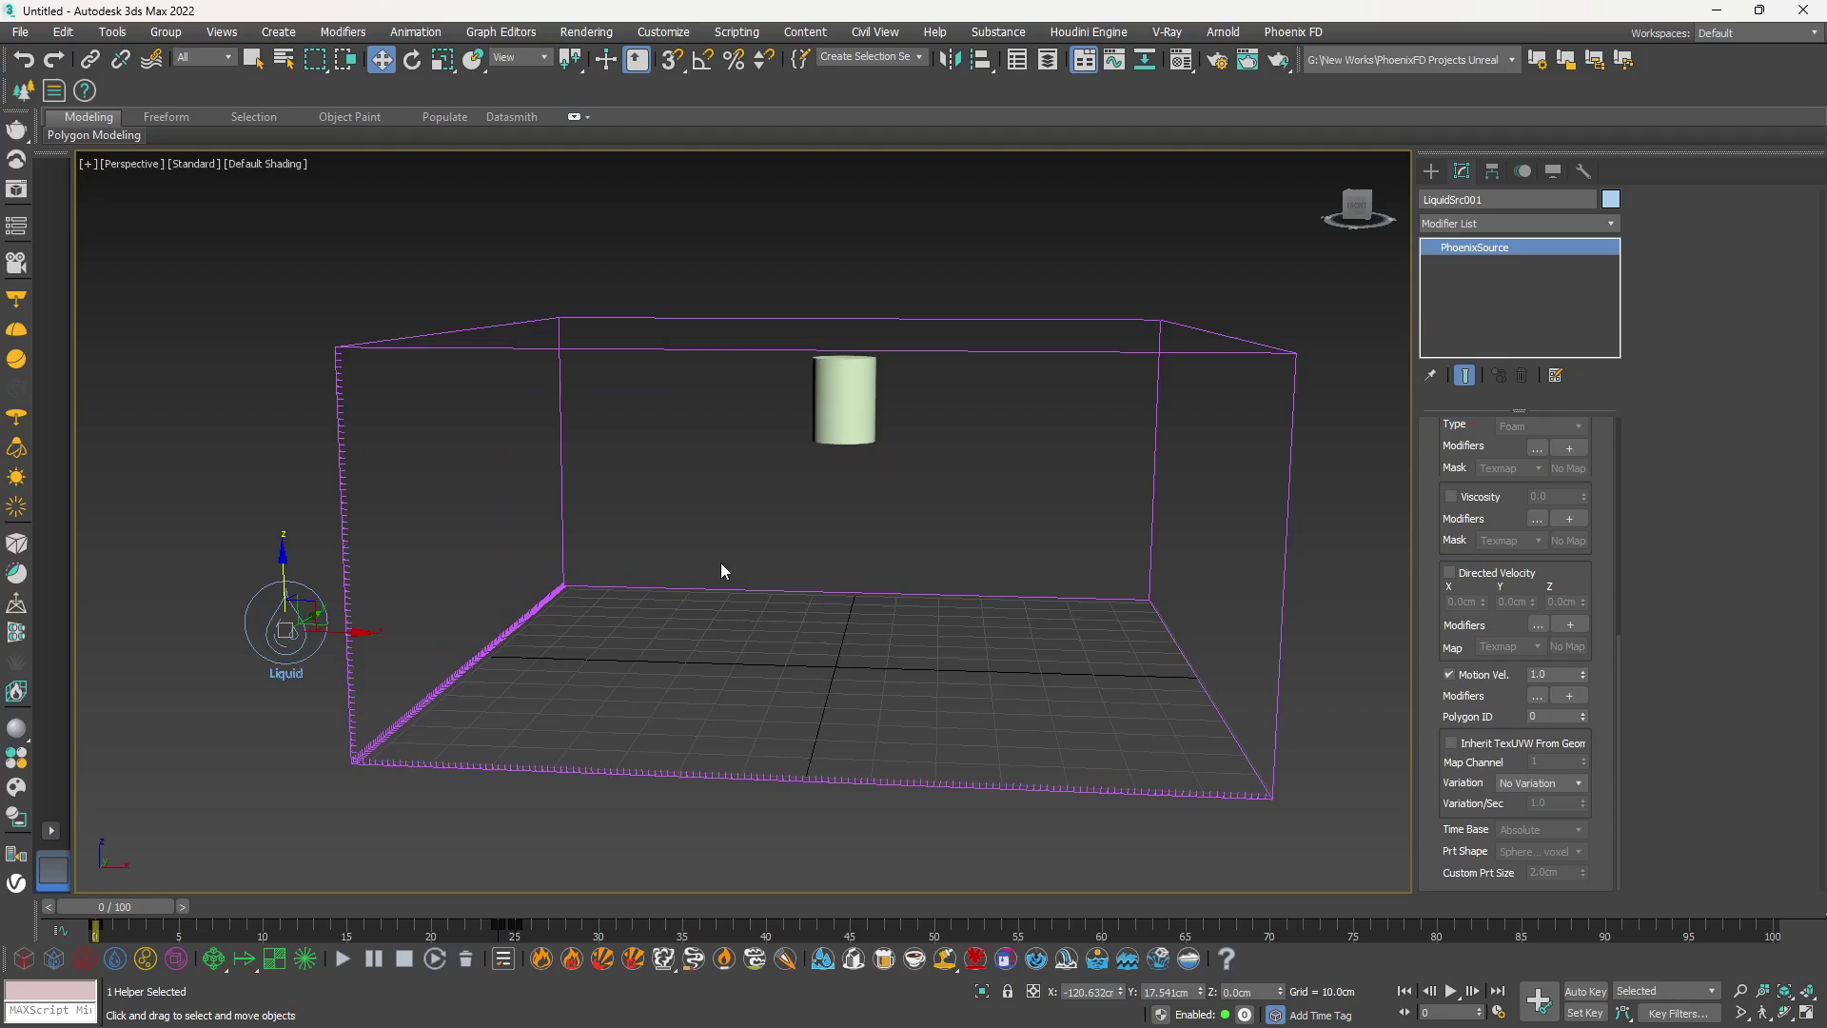
pyautogui.keyDown('alt'); pyautogui.moveTo(852, 481); pyautogui.dragTo(854, 533, button='middle'); pyautogui.keyUp('alt')
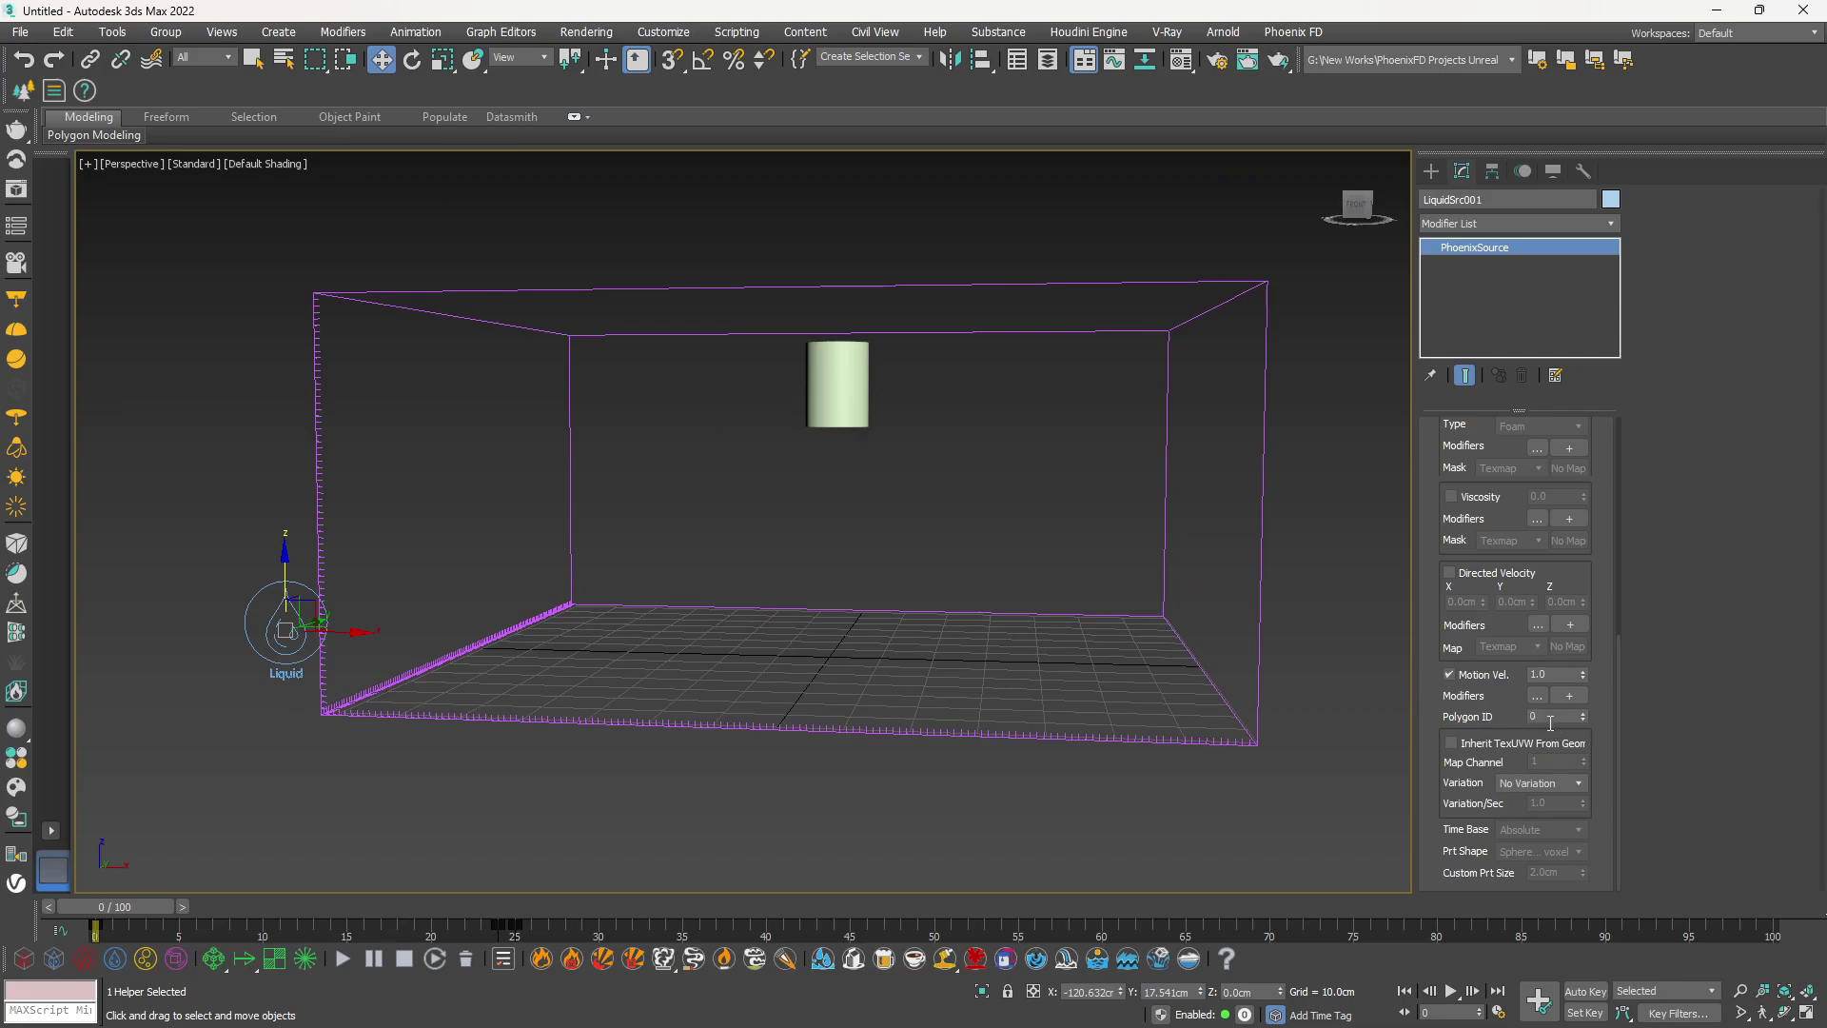
pyautogui.moveTo(1543, 716); pyautogui.dragTo(1499, 720)
# Run the simulation, select the liquid simulator, and scrub the result to frame 42
pyautogui.click(341, 957)
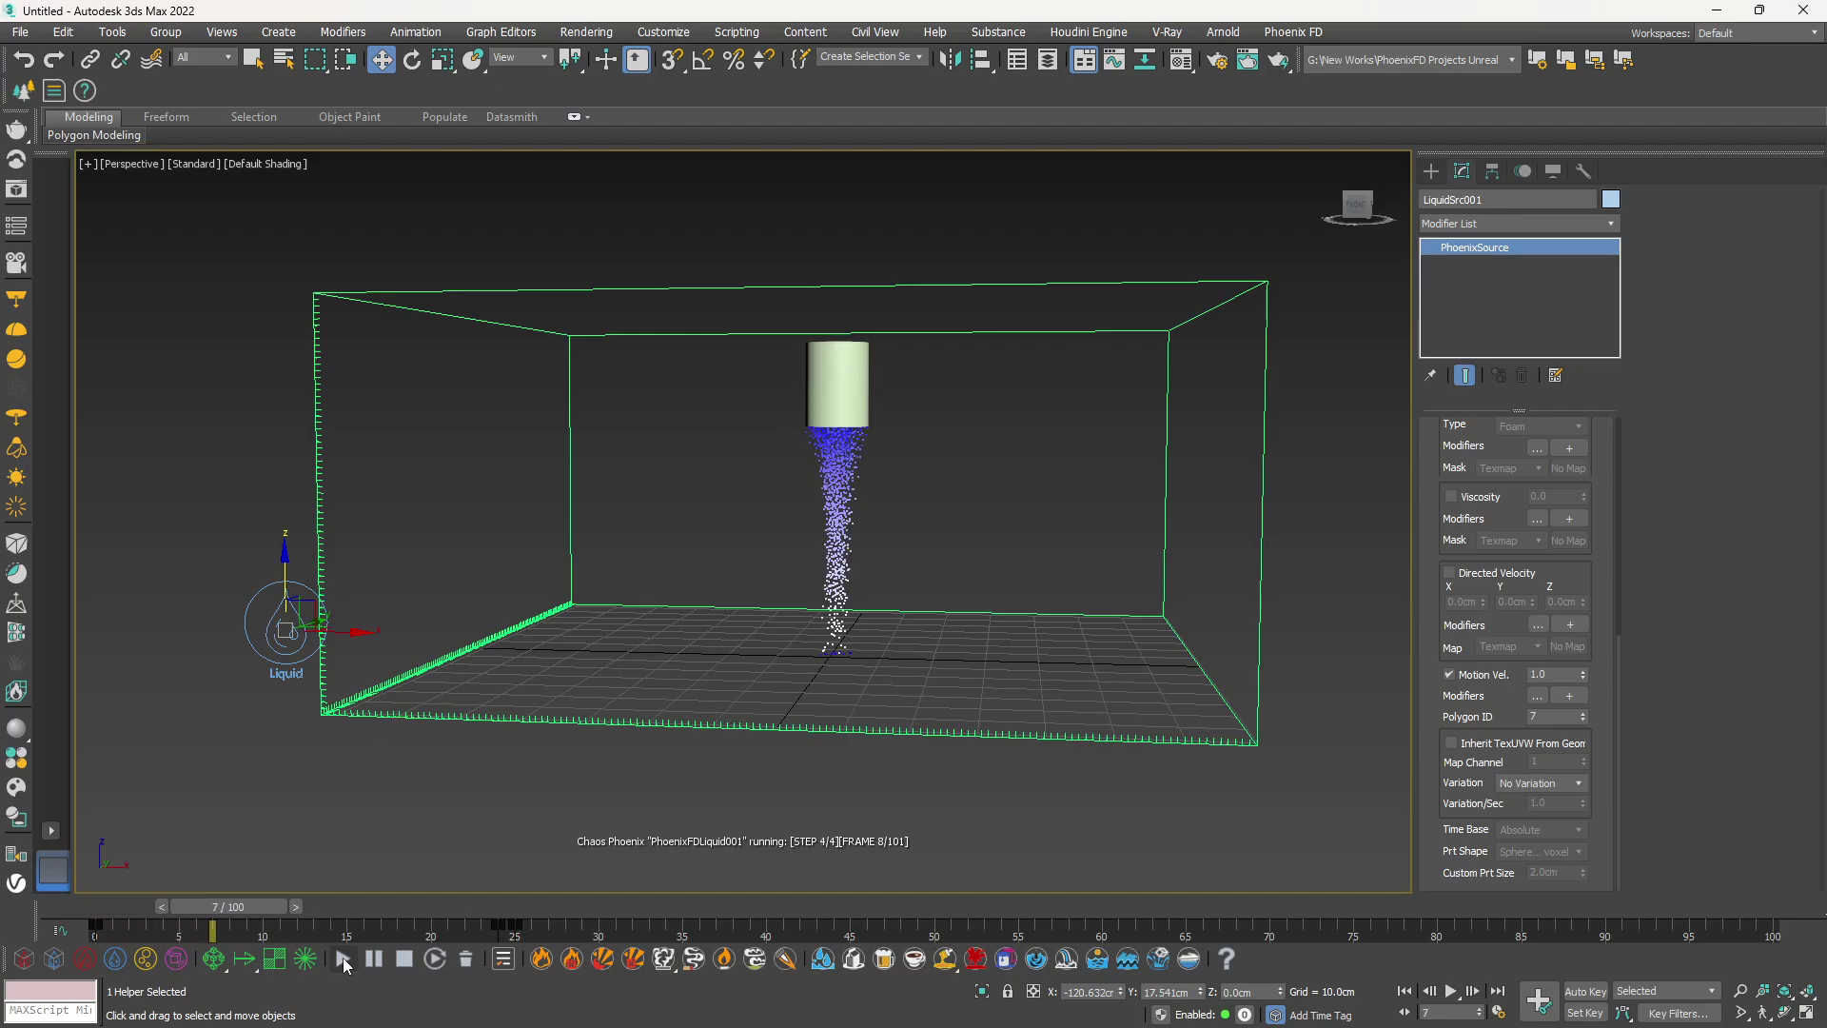
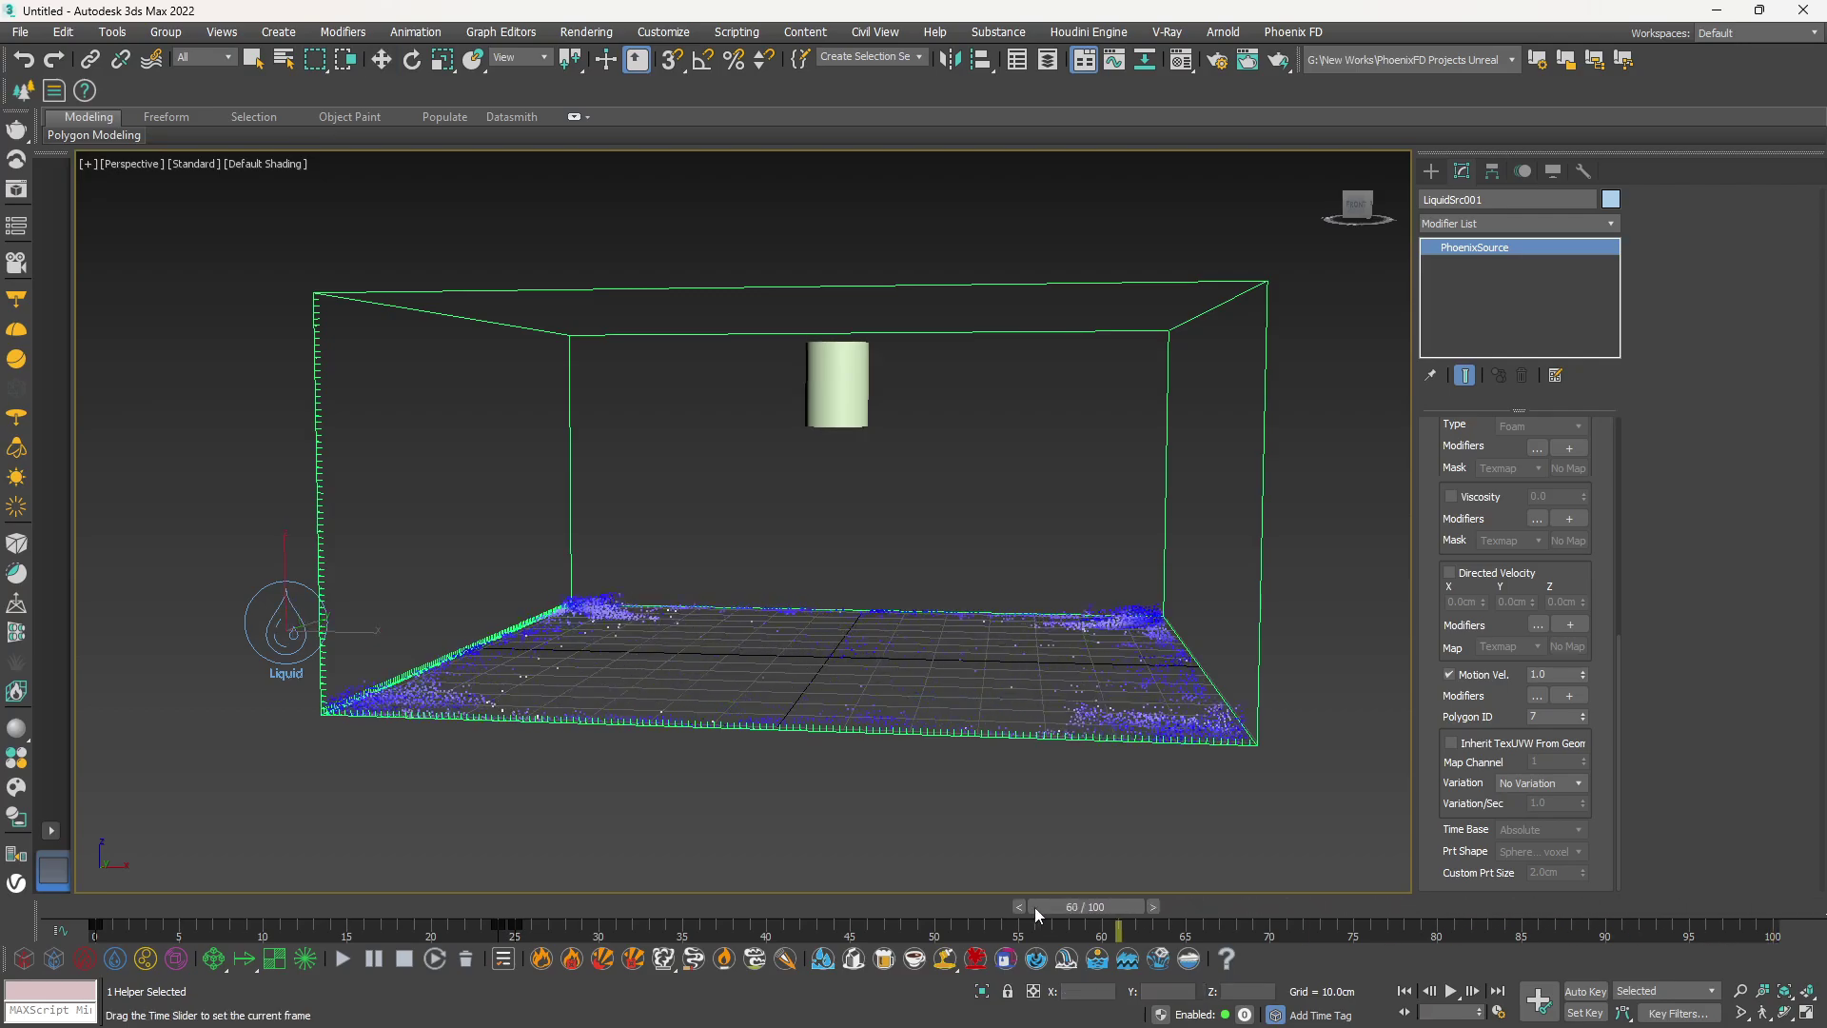
pyautogui.click(315, 346)
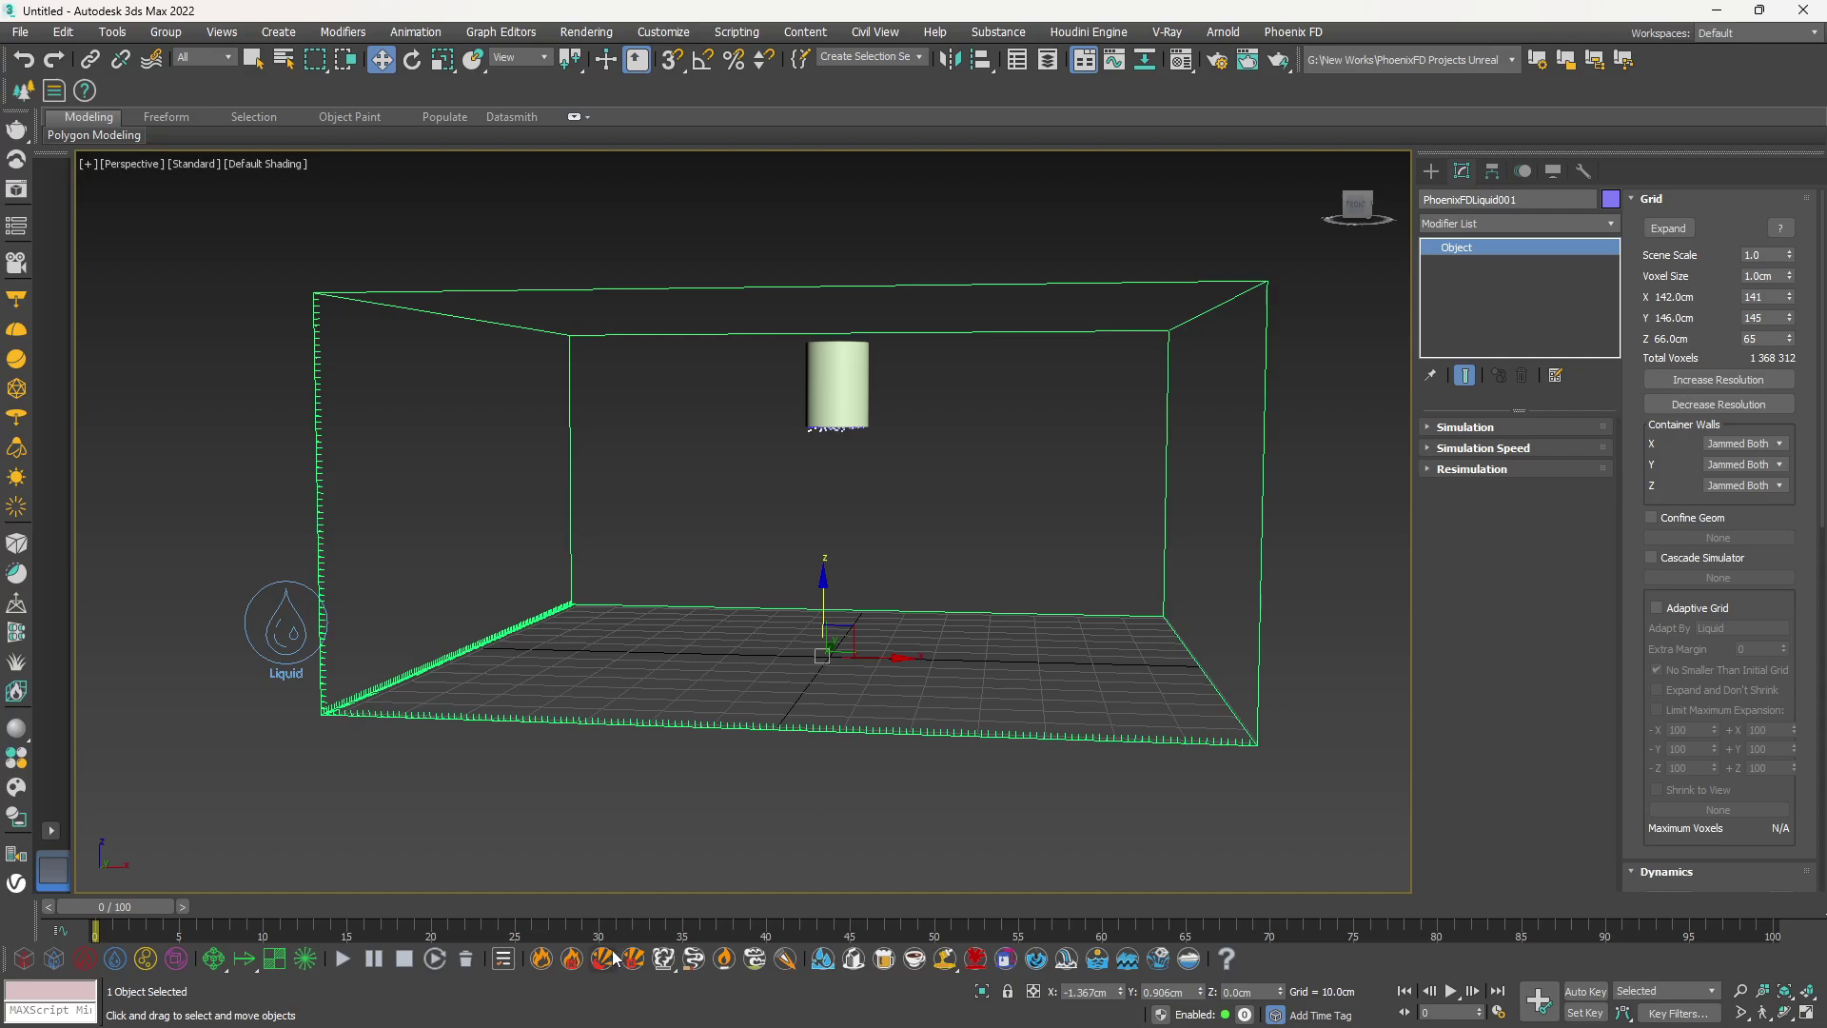
pyautogui.moveTo(921, 907); pyautogui.dragTo(797, 907)
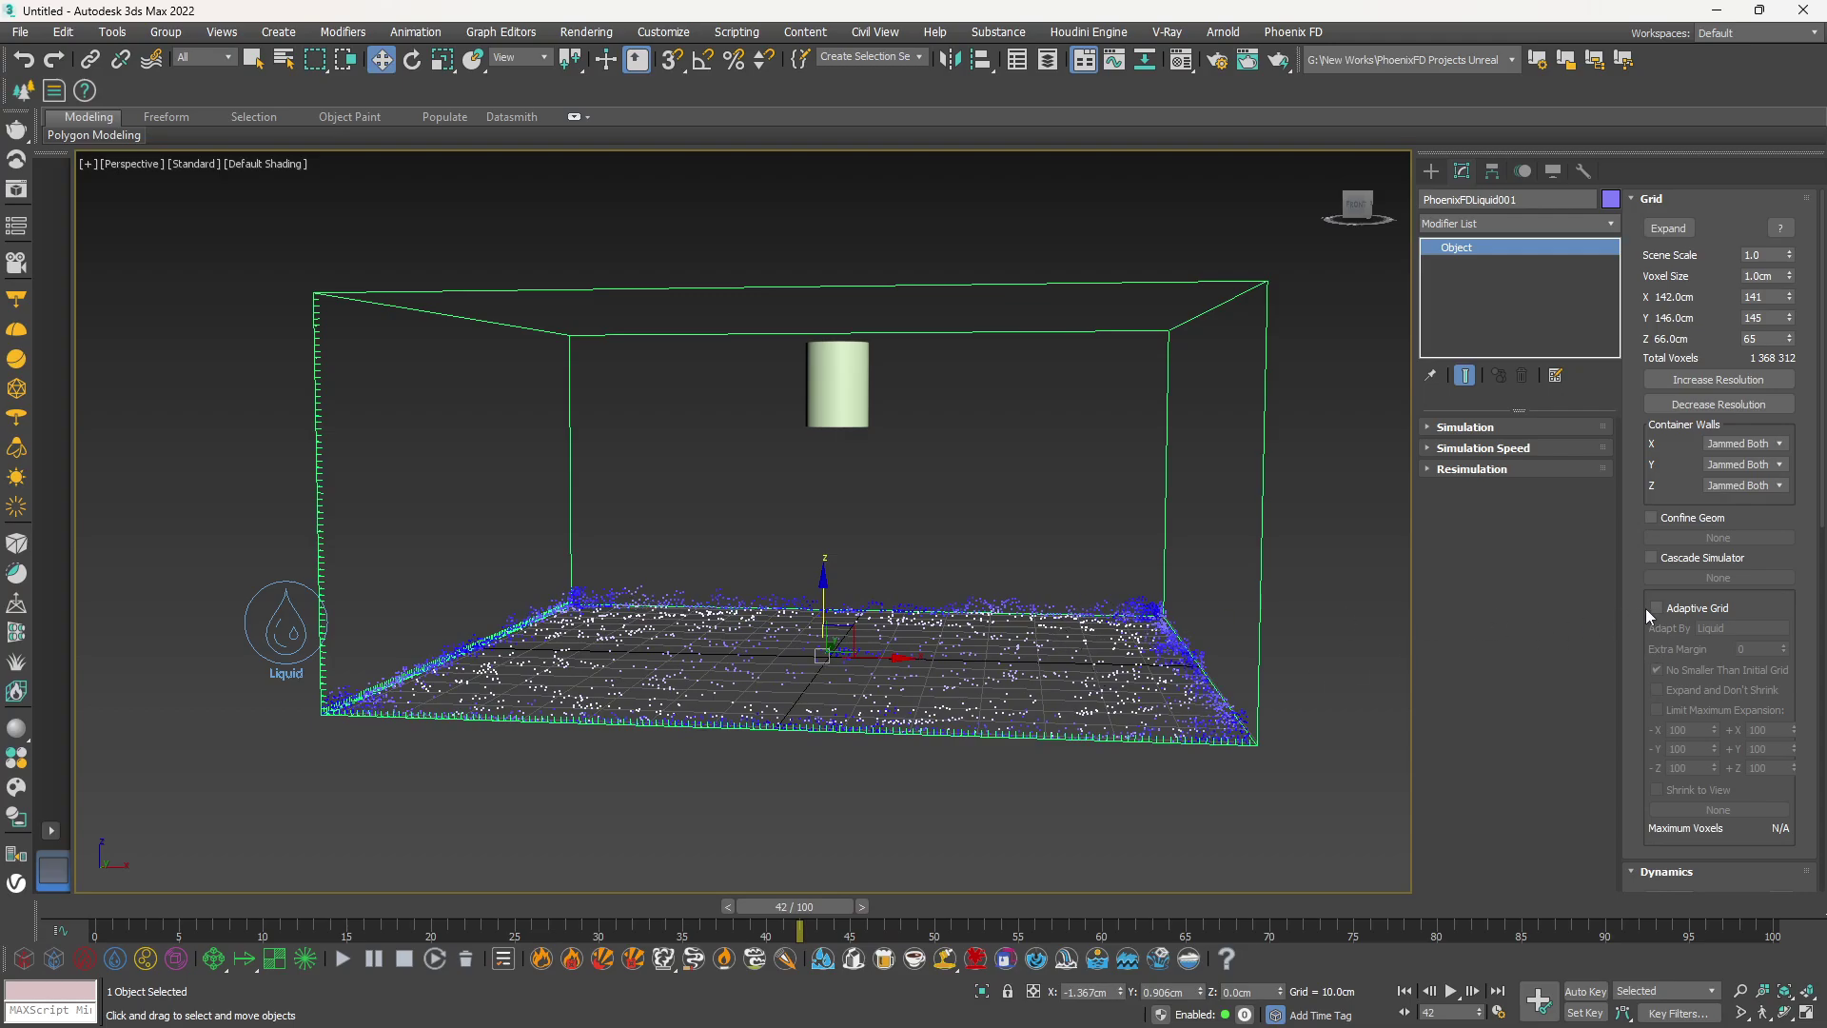
# Enable Show Mesh in the liquid simulator's preview settings and examine the meshed liquid
pyautogui.scroll(-10, 1647, 571)
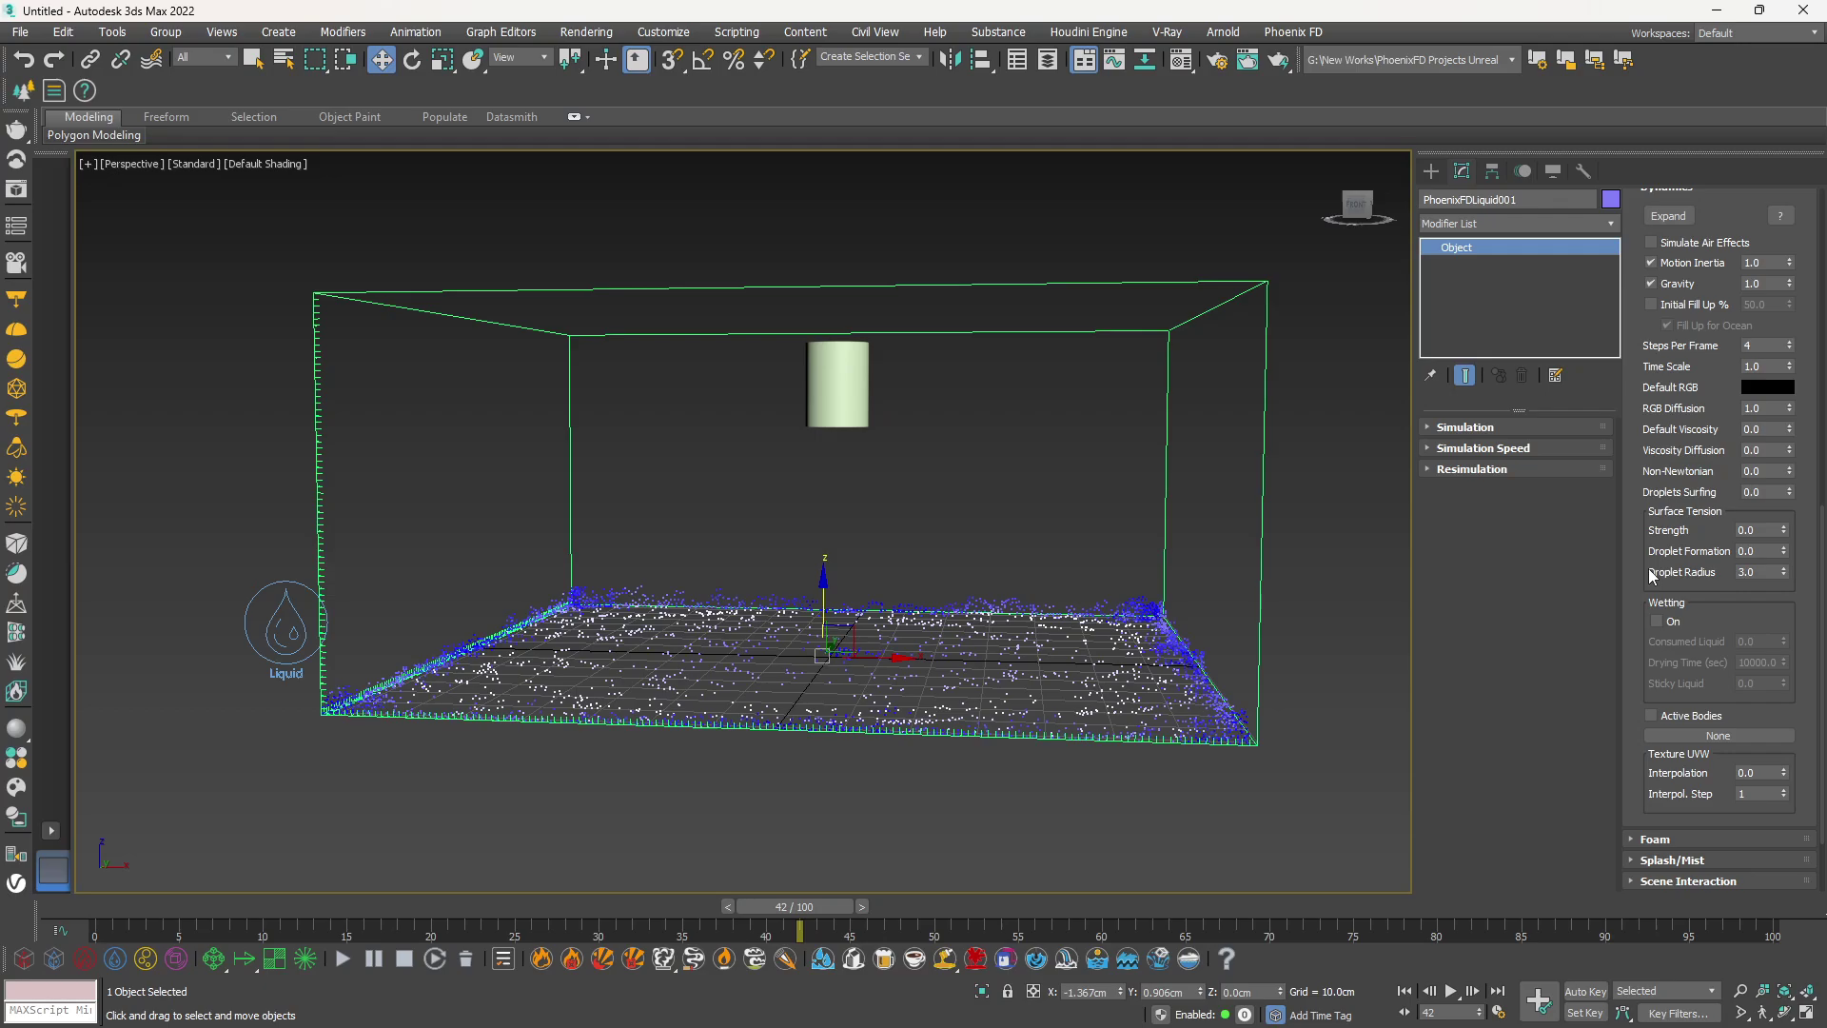
pyautogui.scroll(-3, 1650, 574)
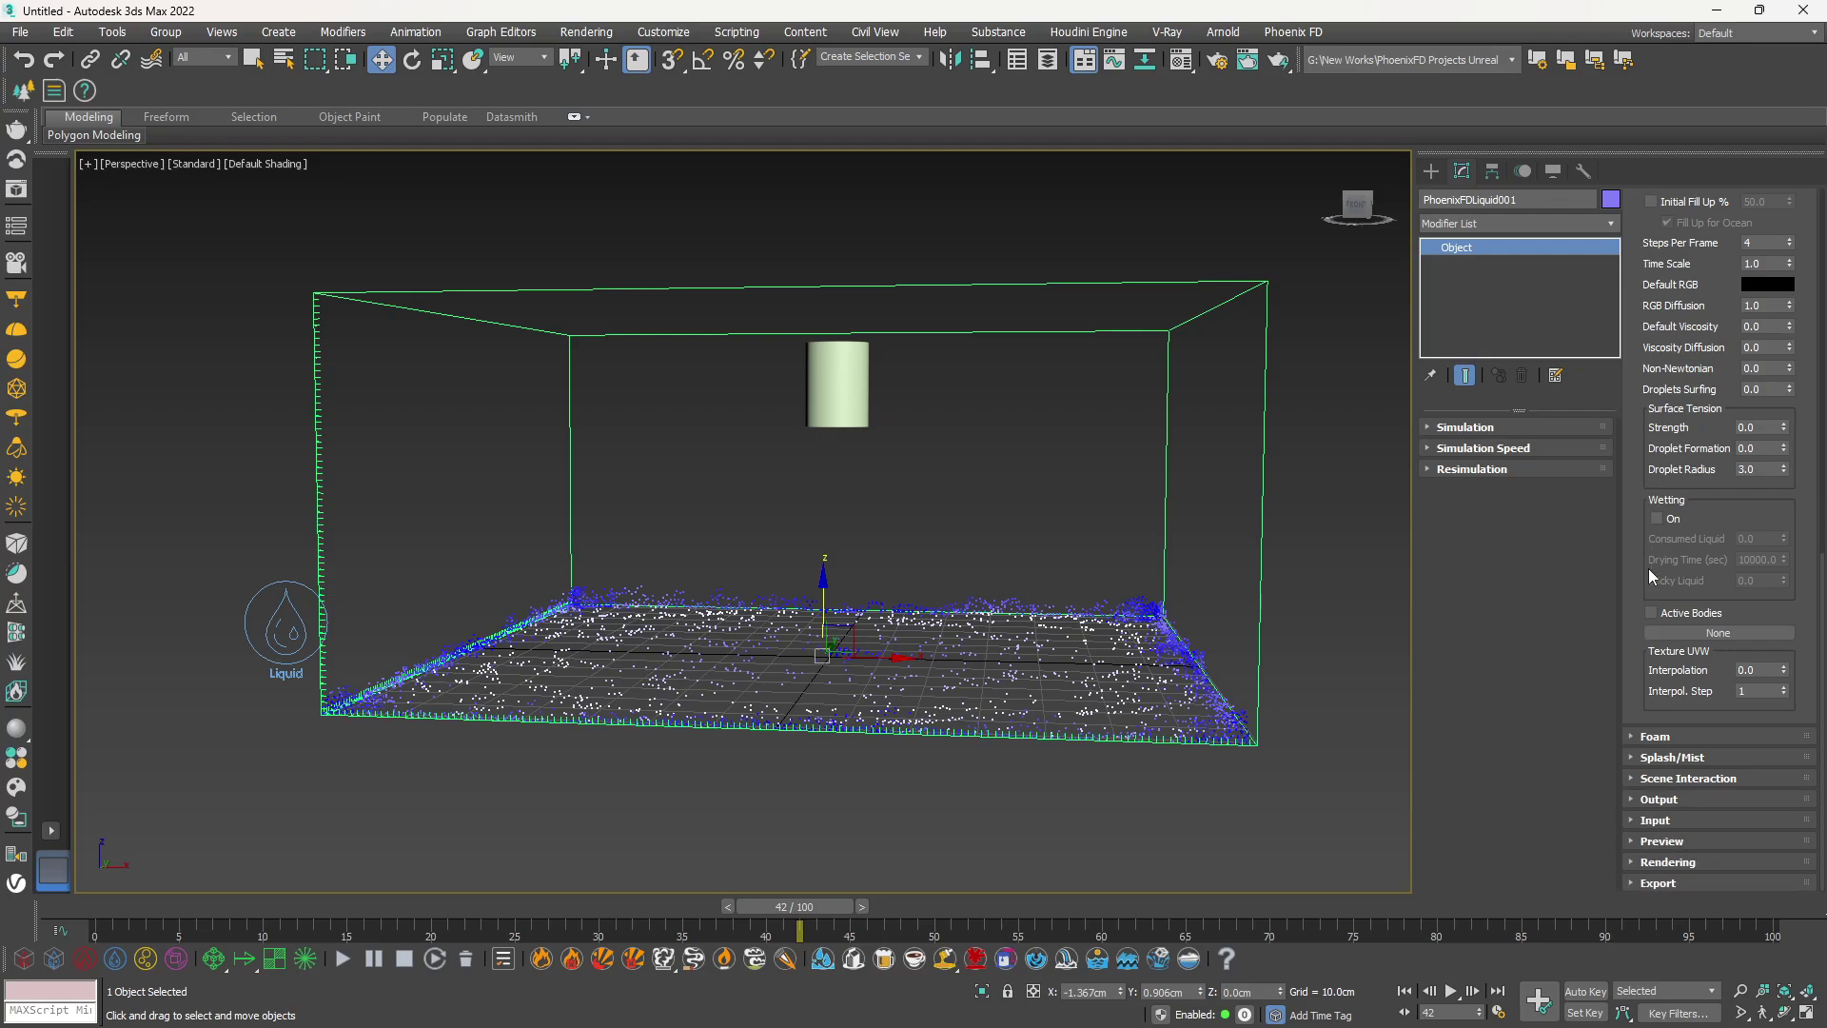
pyautogui.click(1674, 844)
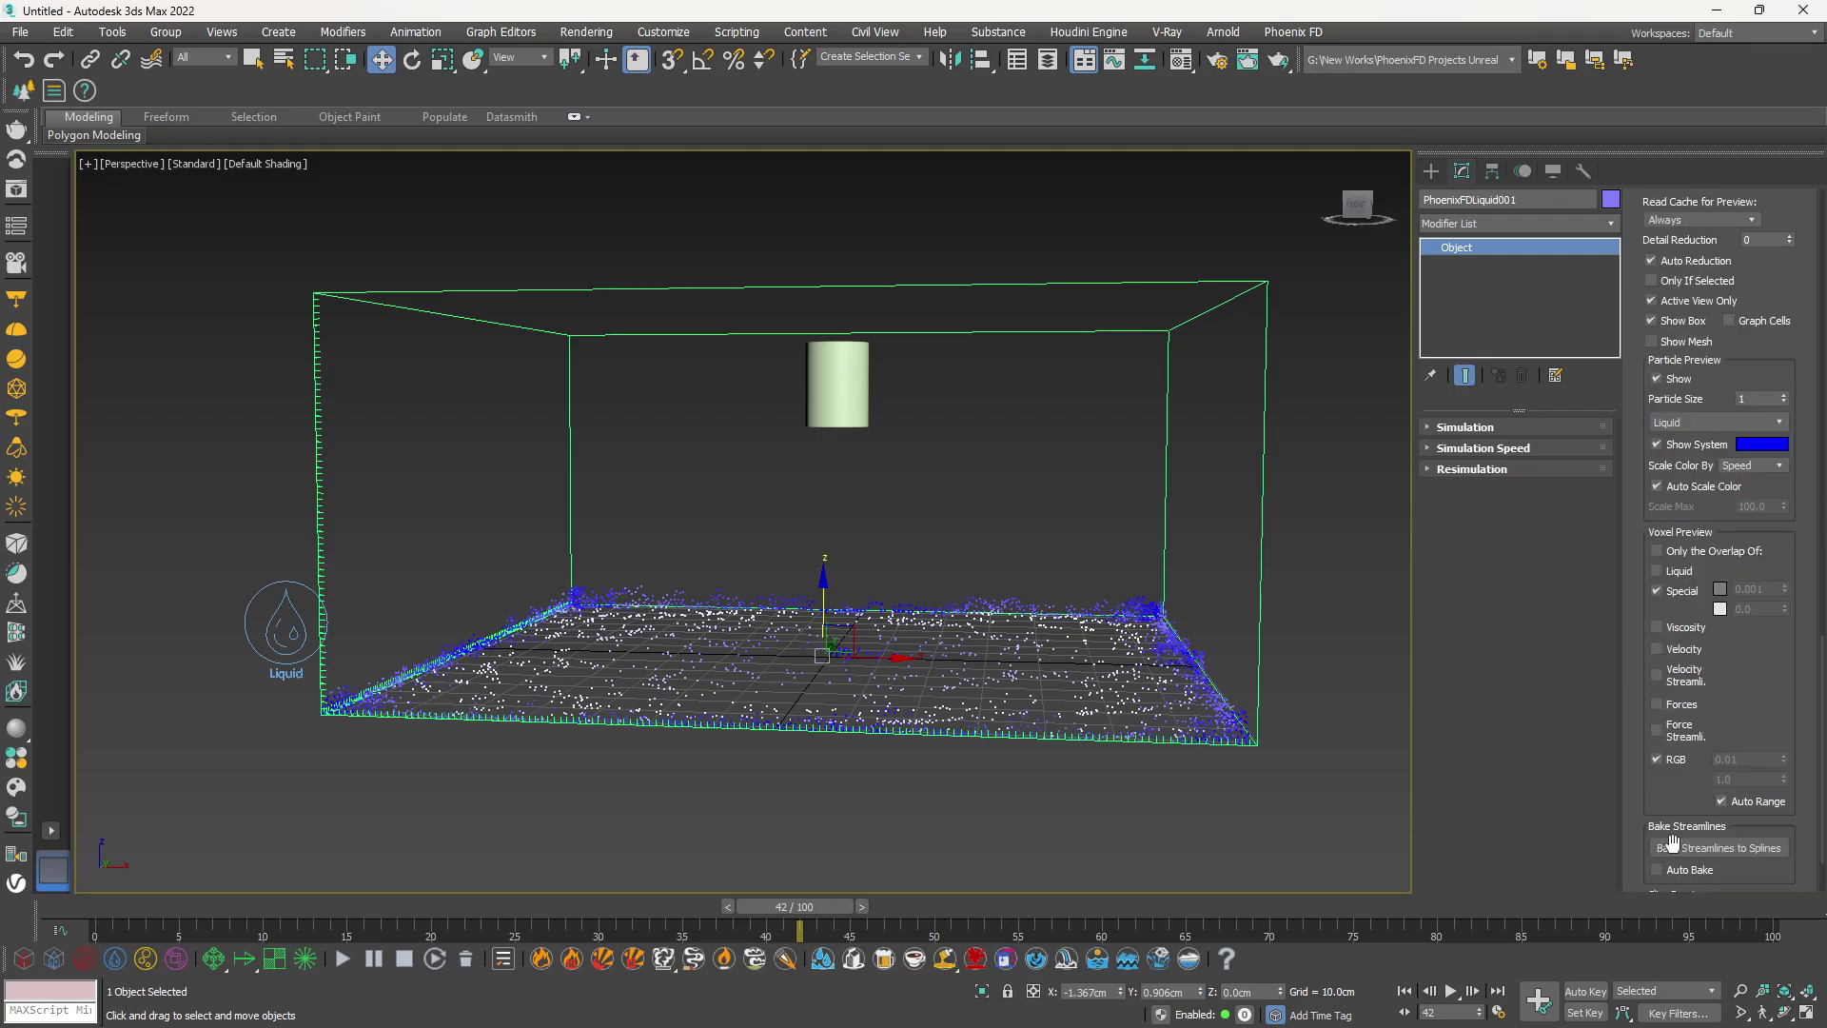
pyautogui.click(1685, 343)
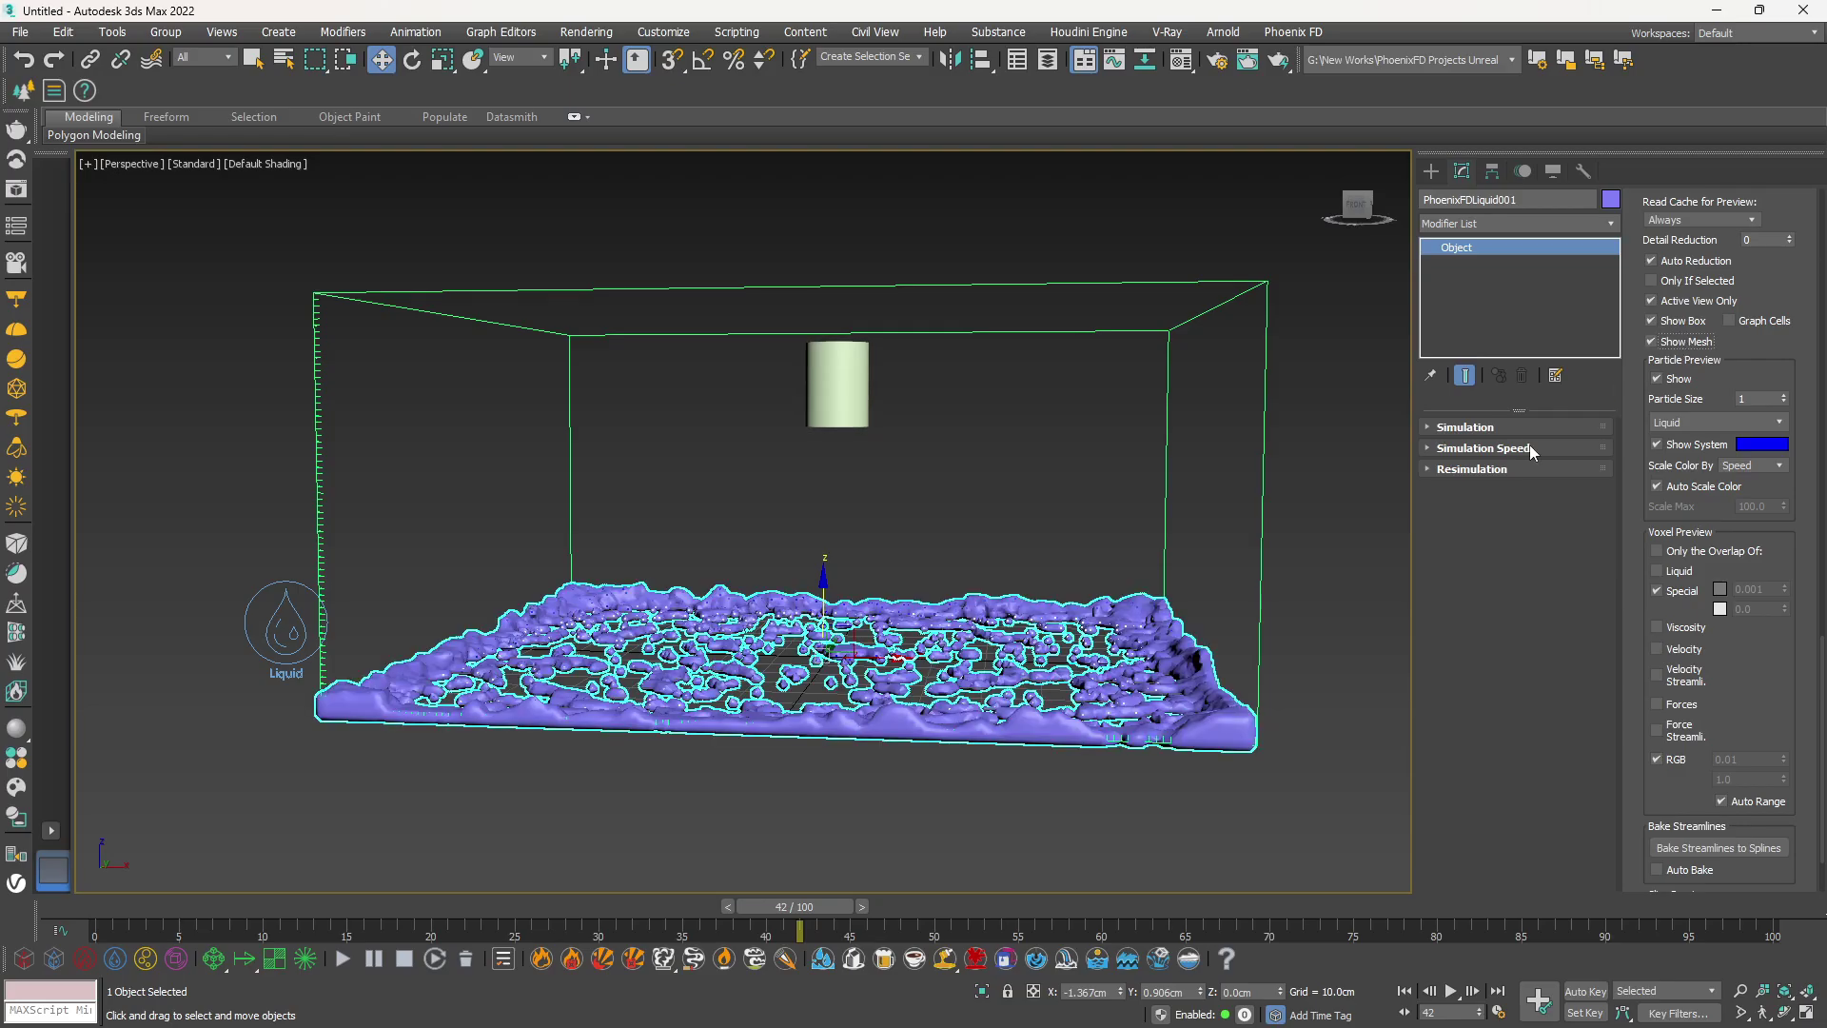
pyautogui.moveTo(774, 808)
pyautogui.keyDown('alt'); pyautogui.mouseDown(button='middle')
pyautogui.moveTo(818, 841)
pyautogui.moveTo(763, 820)
pyautogui.moveTo(780, 820)
pyautogui.mouseUp(button='middle'); pyautogui.keyUp('alt')
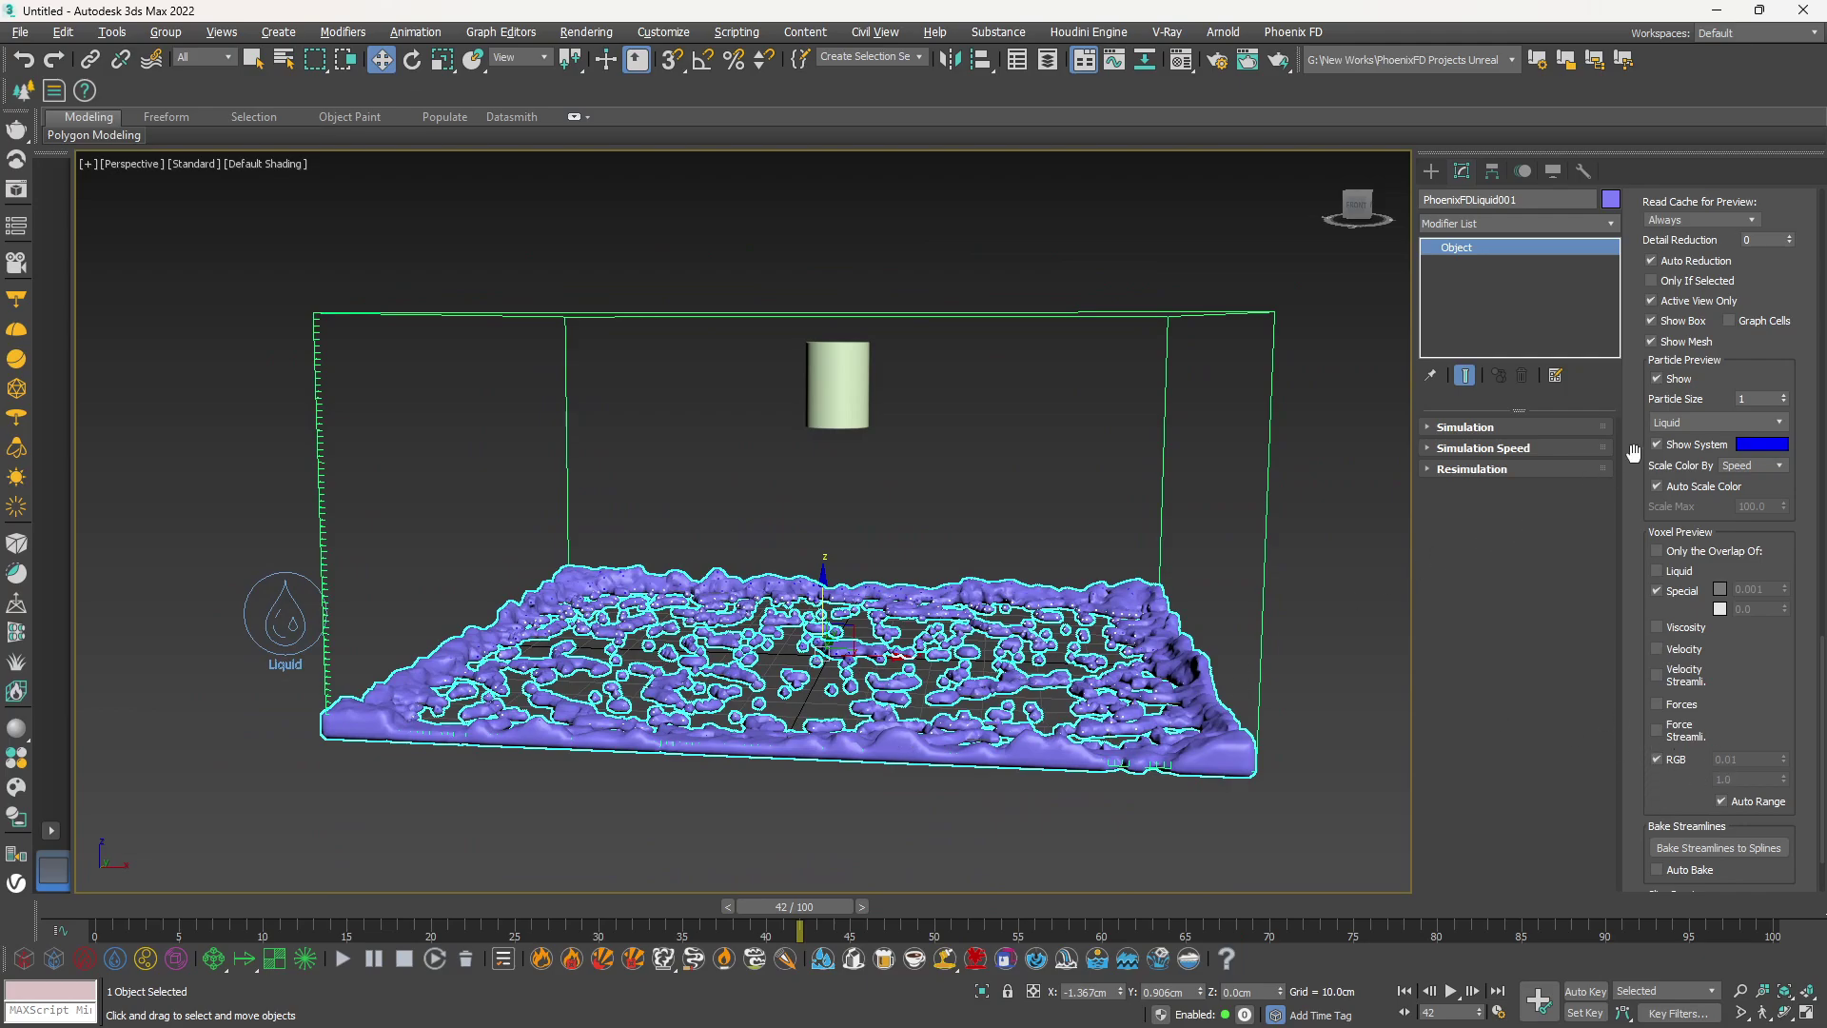
# Turn off the simulator's particle preview and scrub the meshed liquid back to frame 0
pyautogui.scroll(3, 1634, 453)
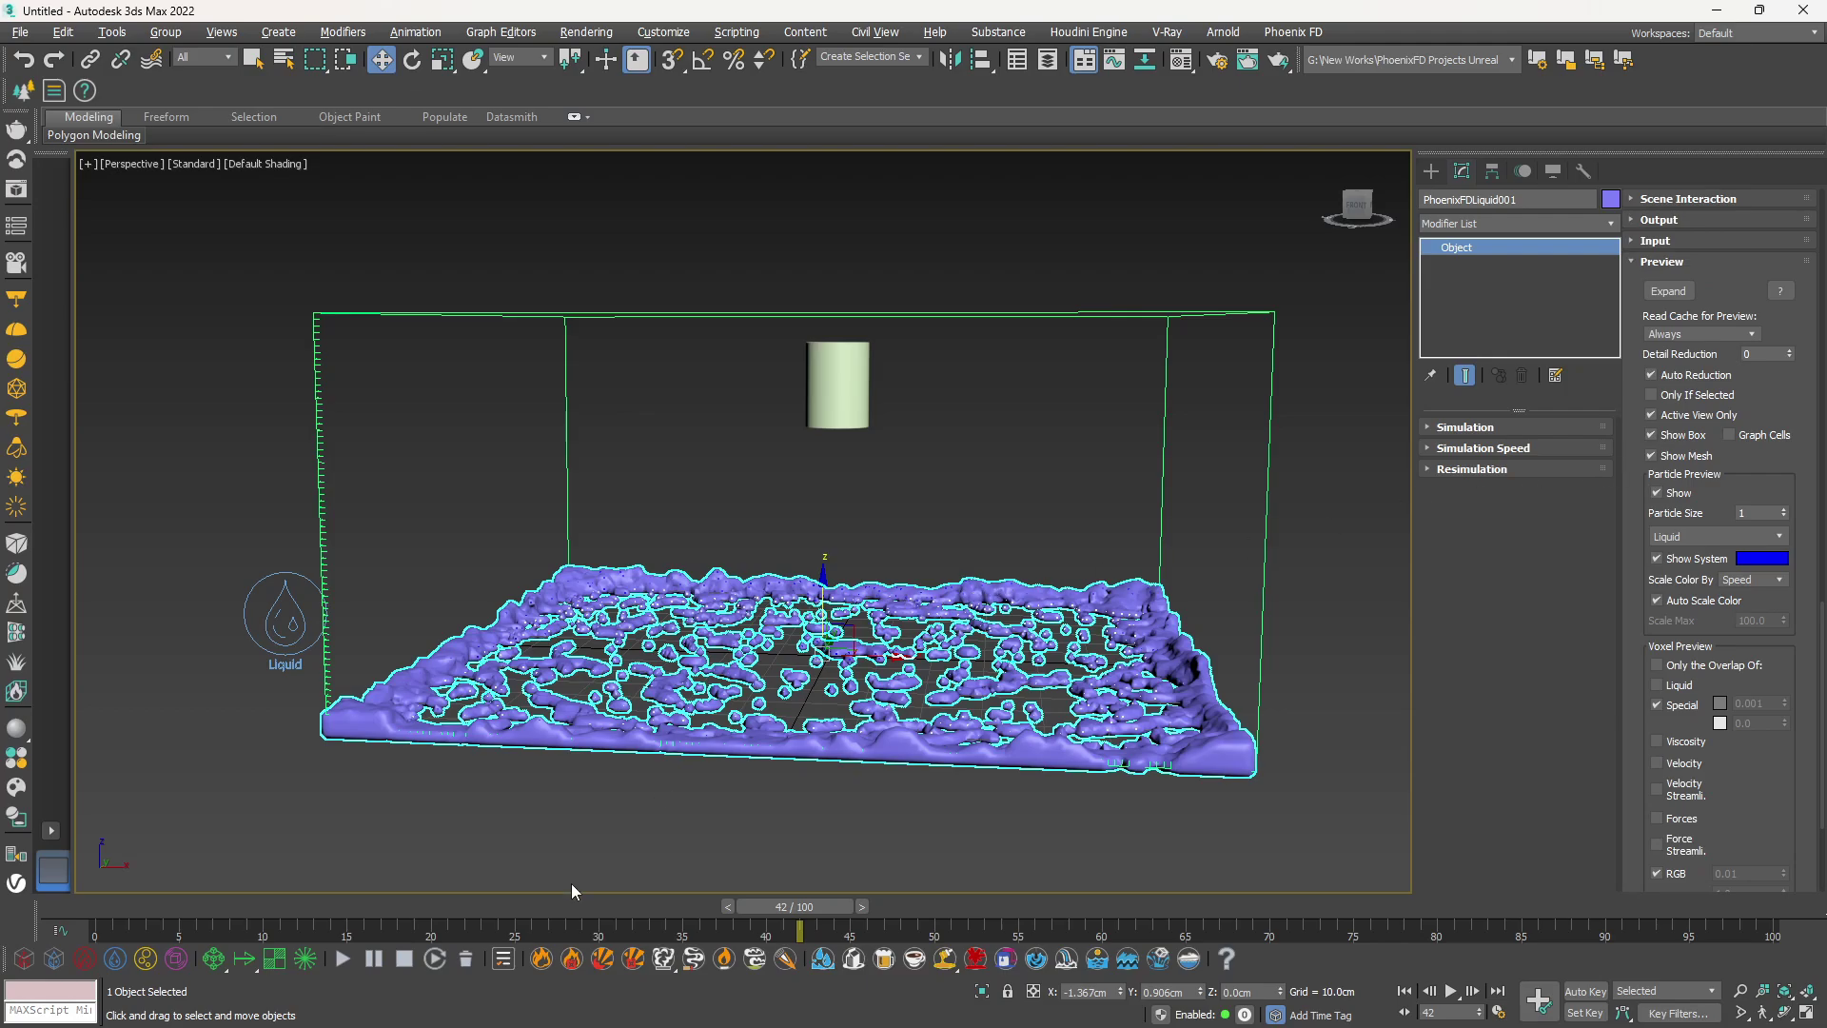
pyautogui.moveTo(817, 906); pyautogui.dragTo(500, 887)
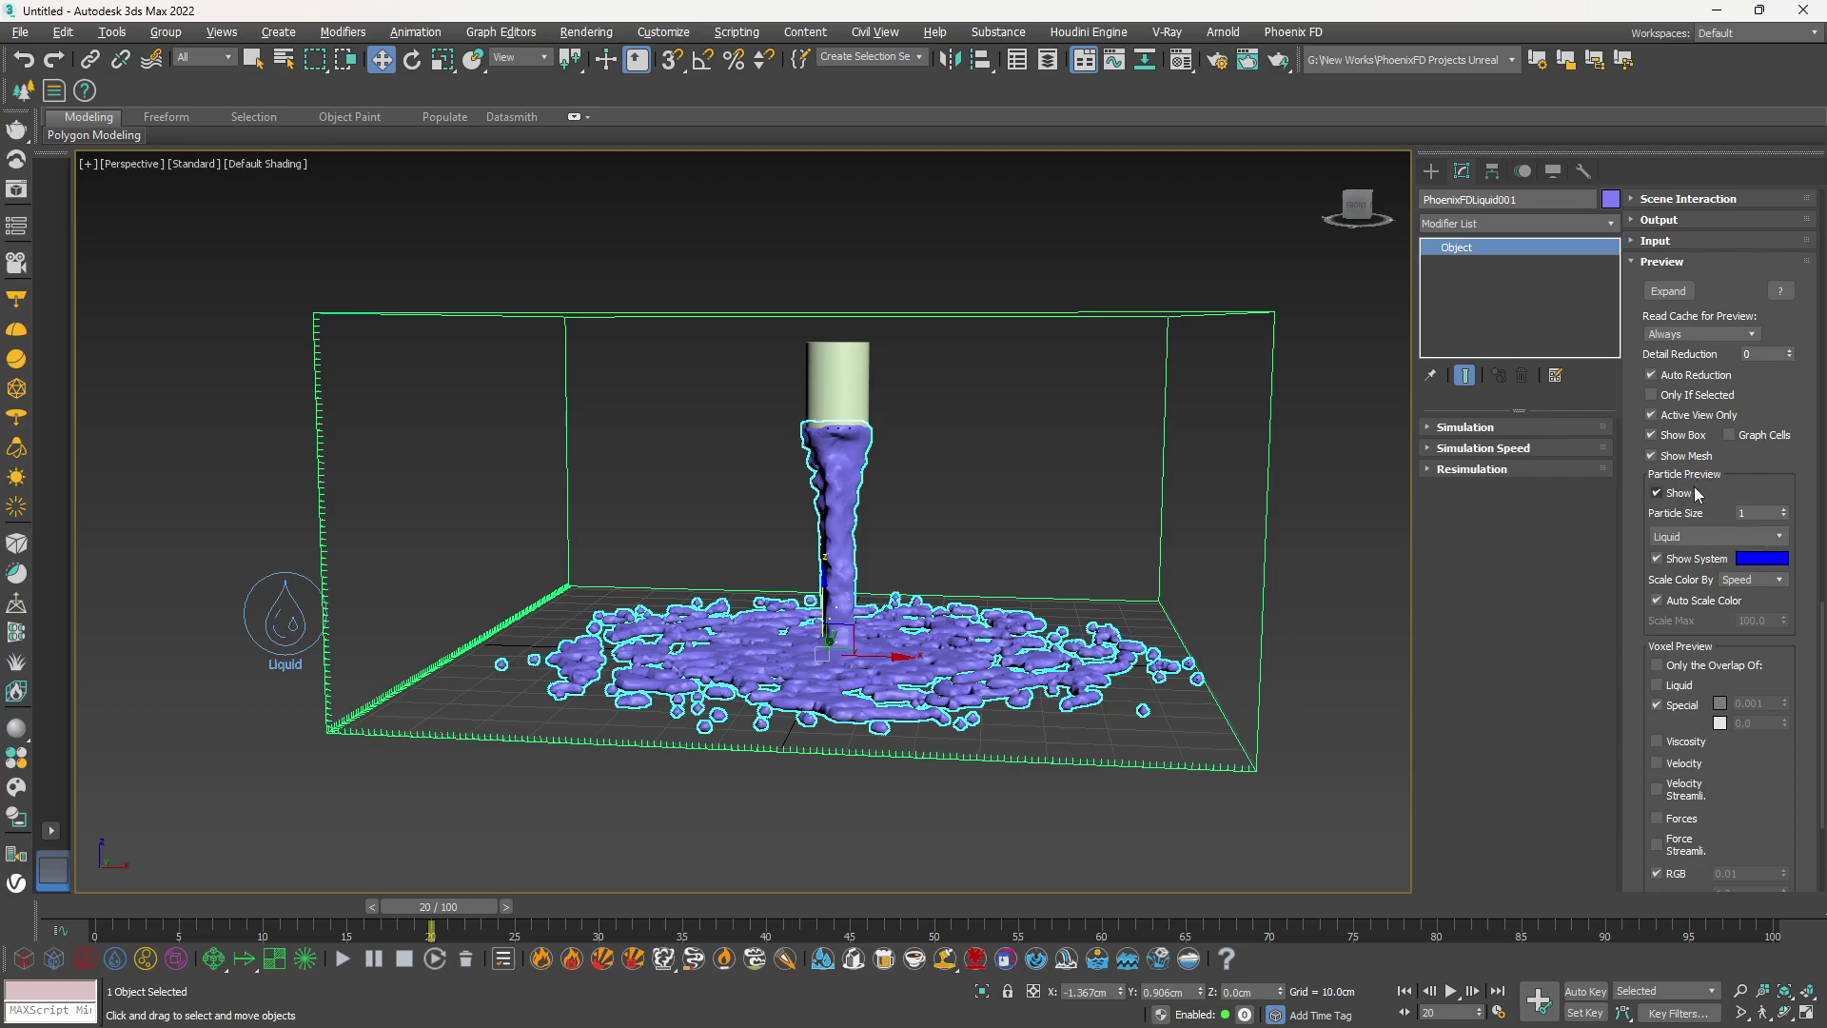
pyautogui.click(1658, 493)
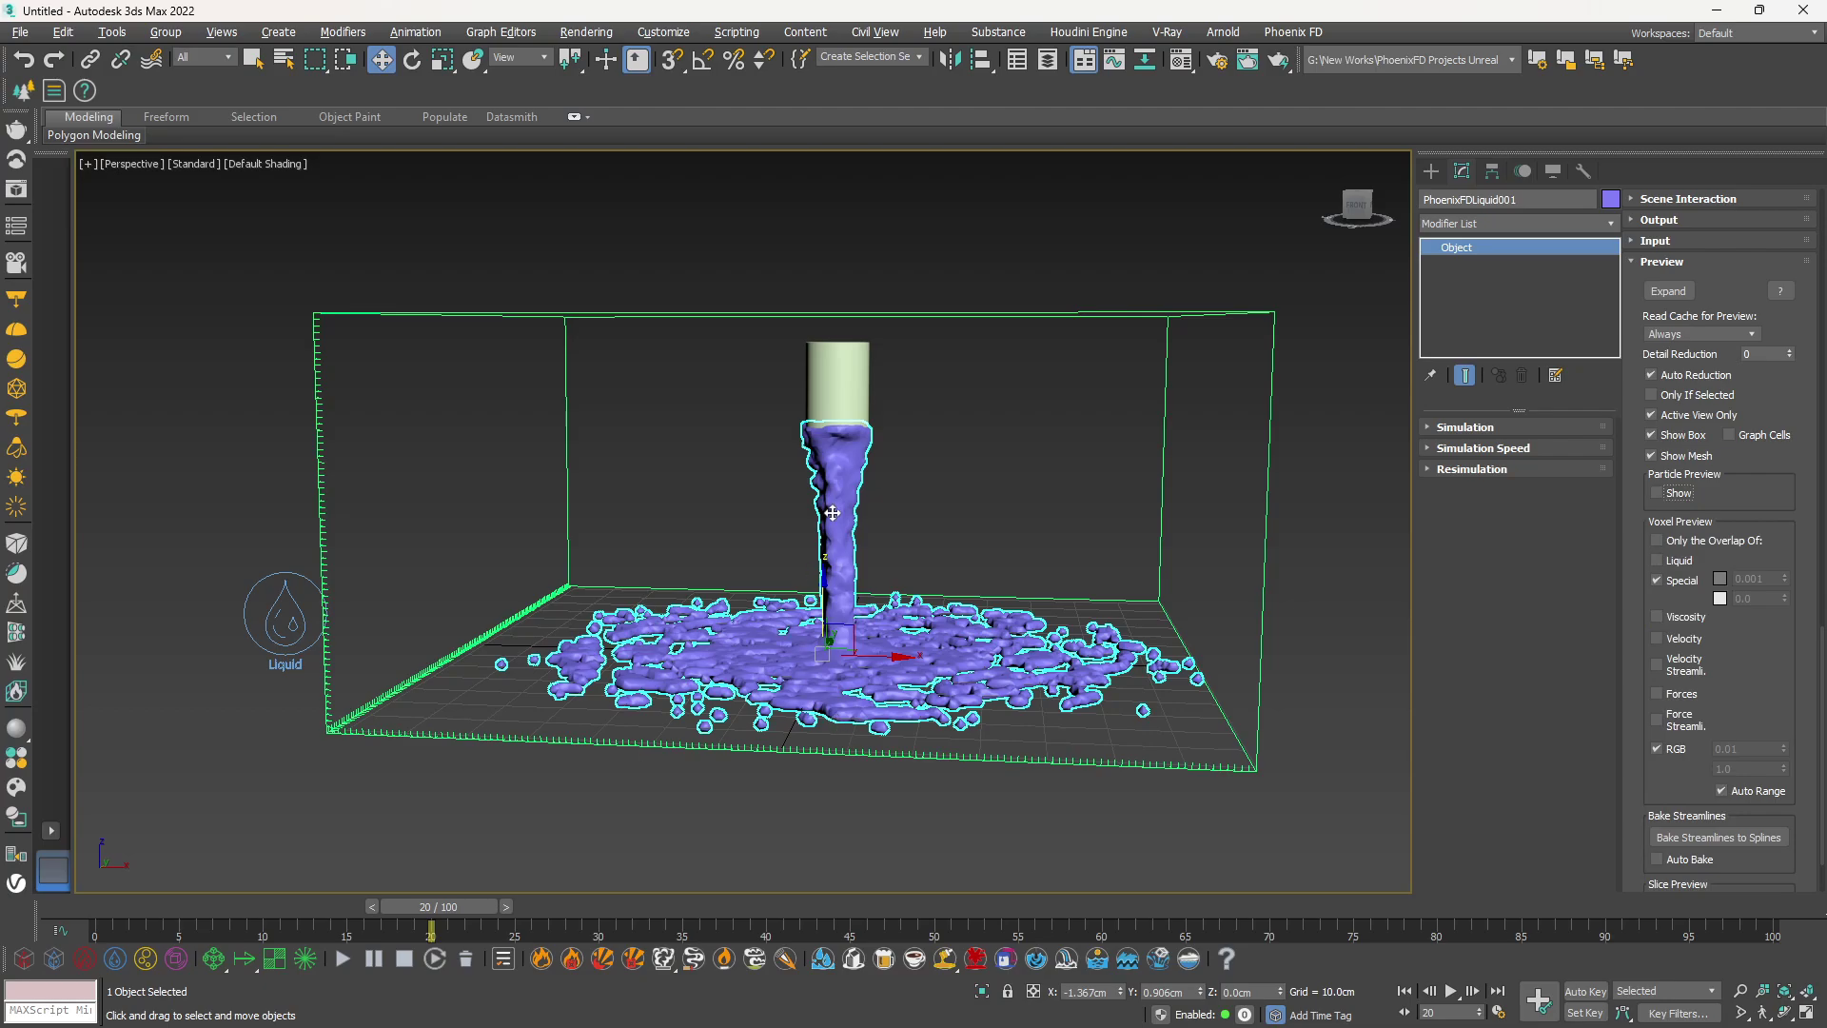
pyautogui.moveTo(438, 913); pyautogui.dragTo(121, 909)
pyautogui.press('w')
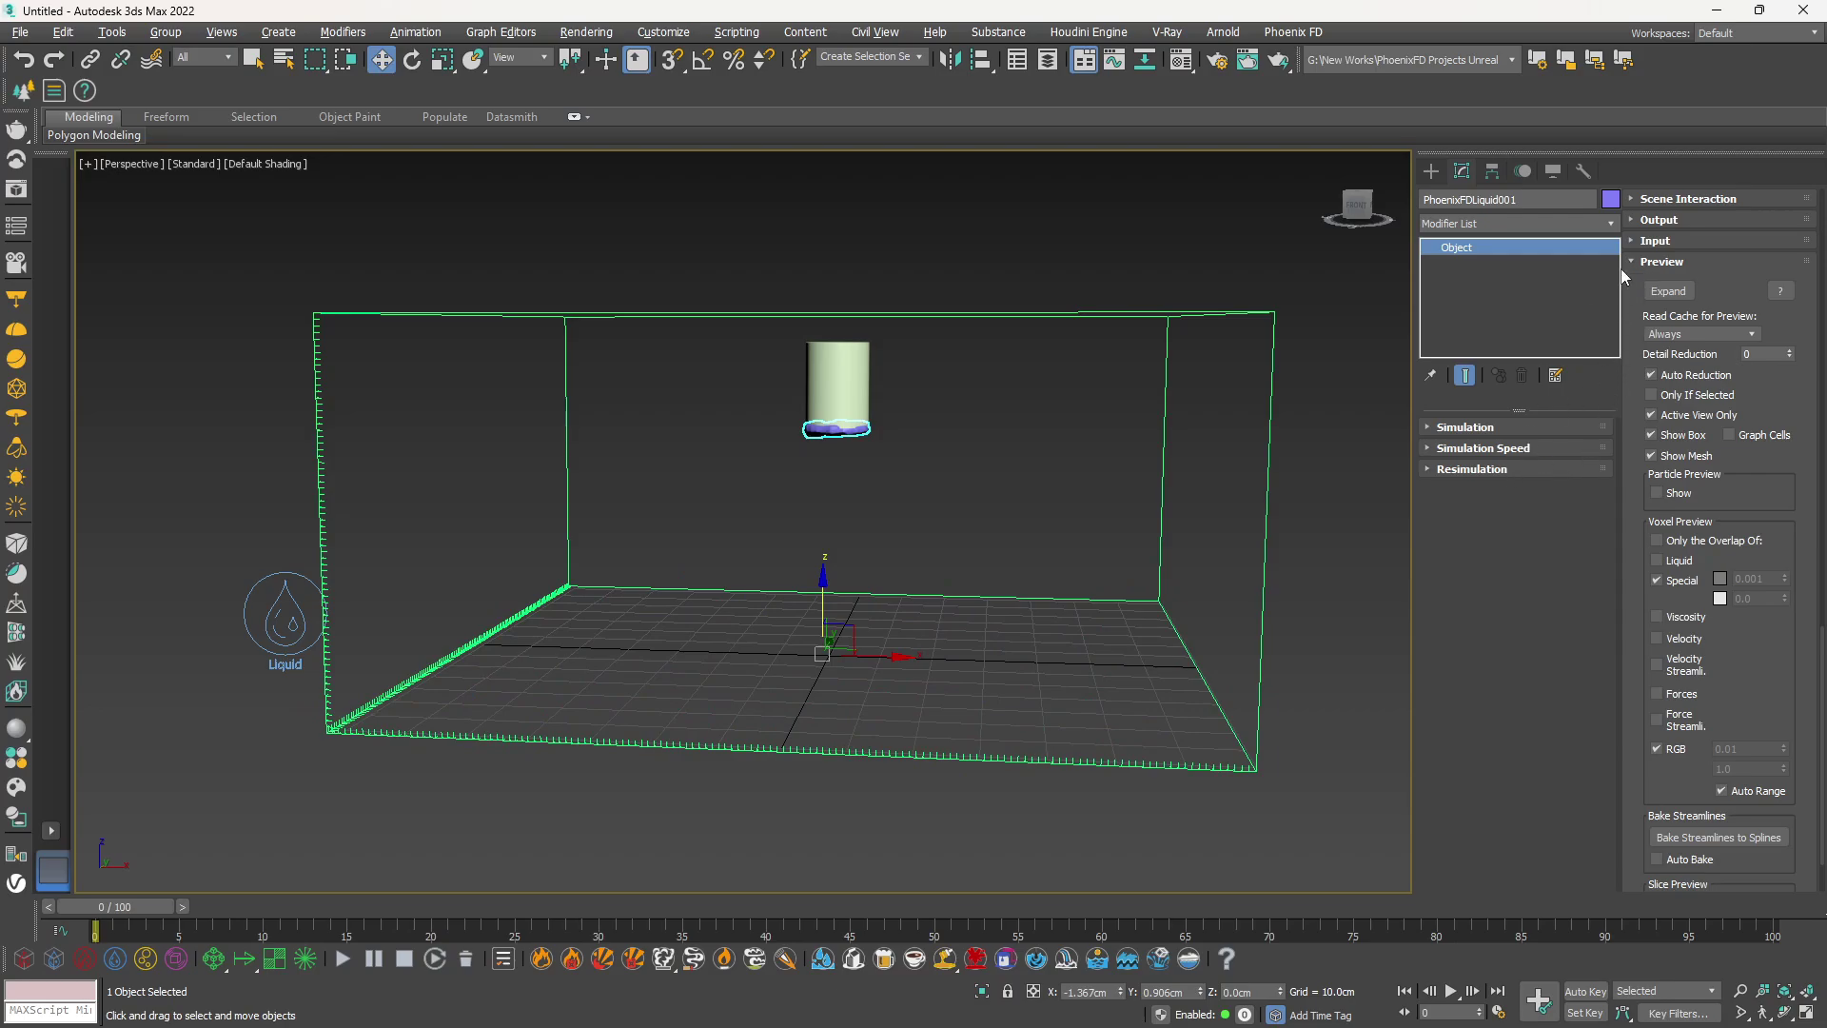
# Increase the simulator's grid resolution to a voxel size of 0.64 cm
pyautogui.scroll(10, 1627, 338)
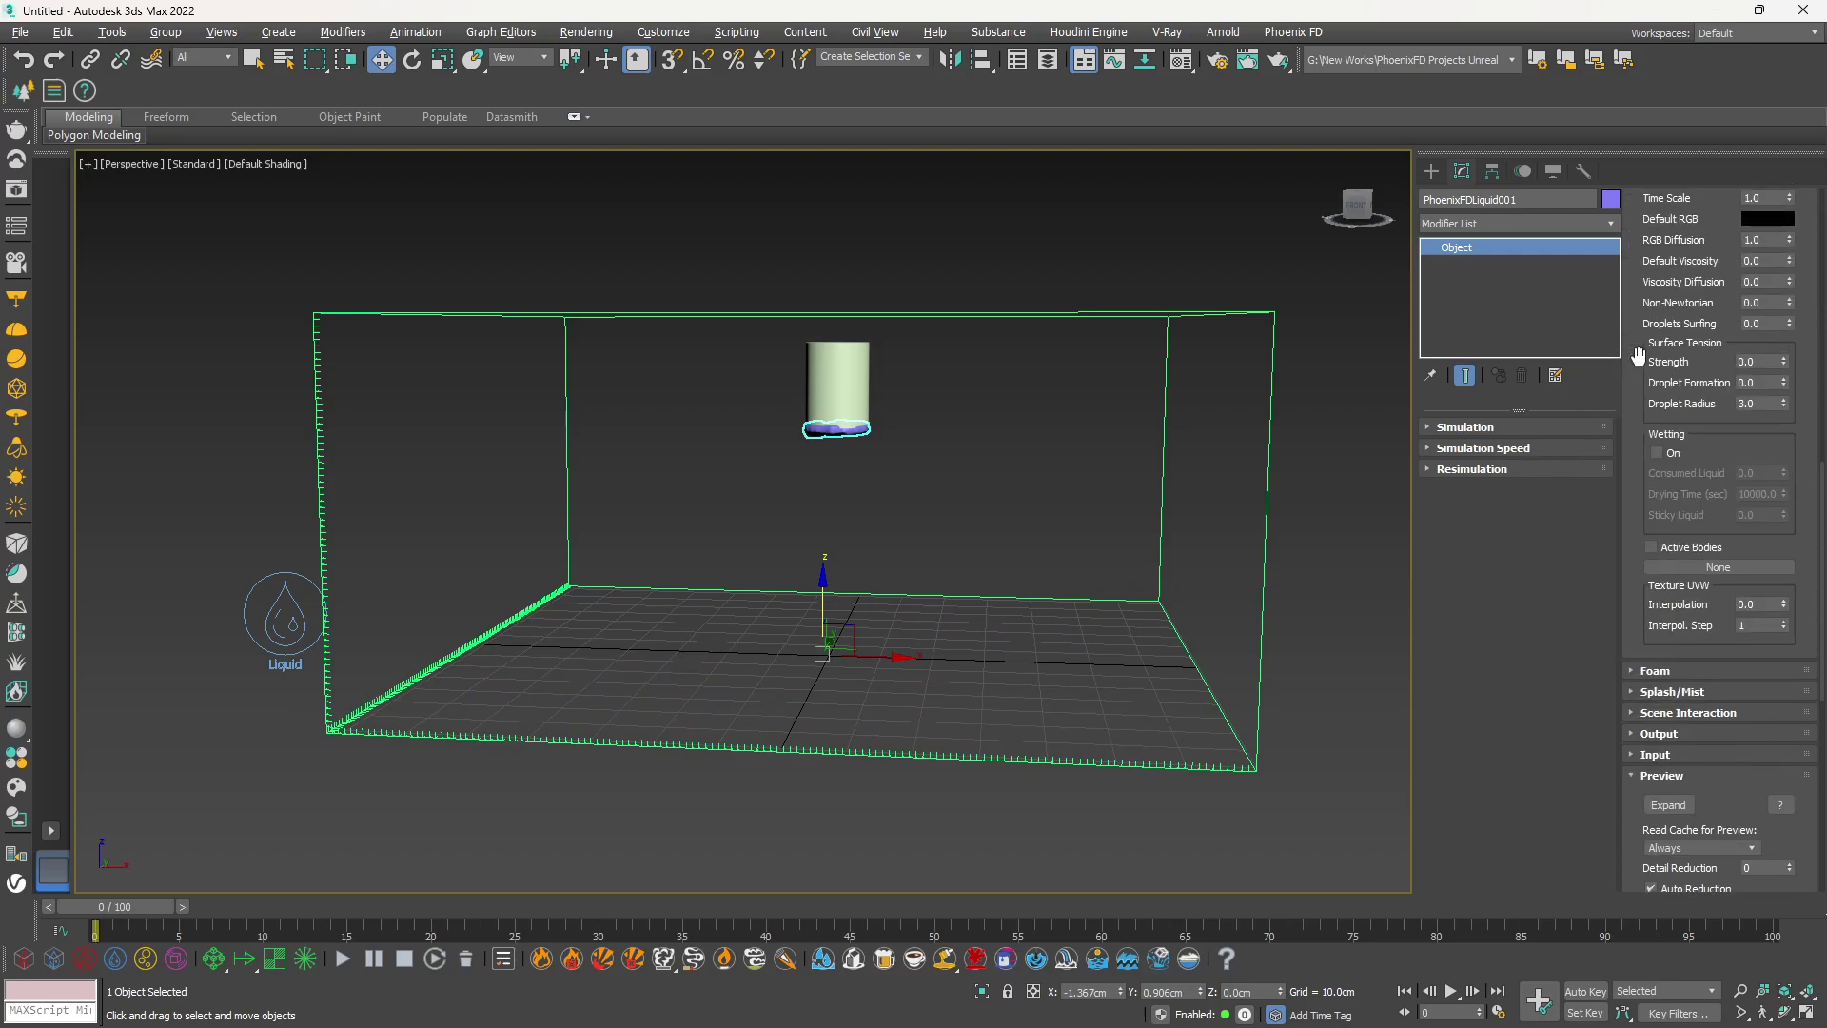
pyautogui.scroll(10, 1637, 355)
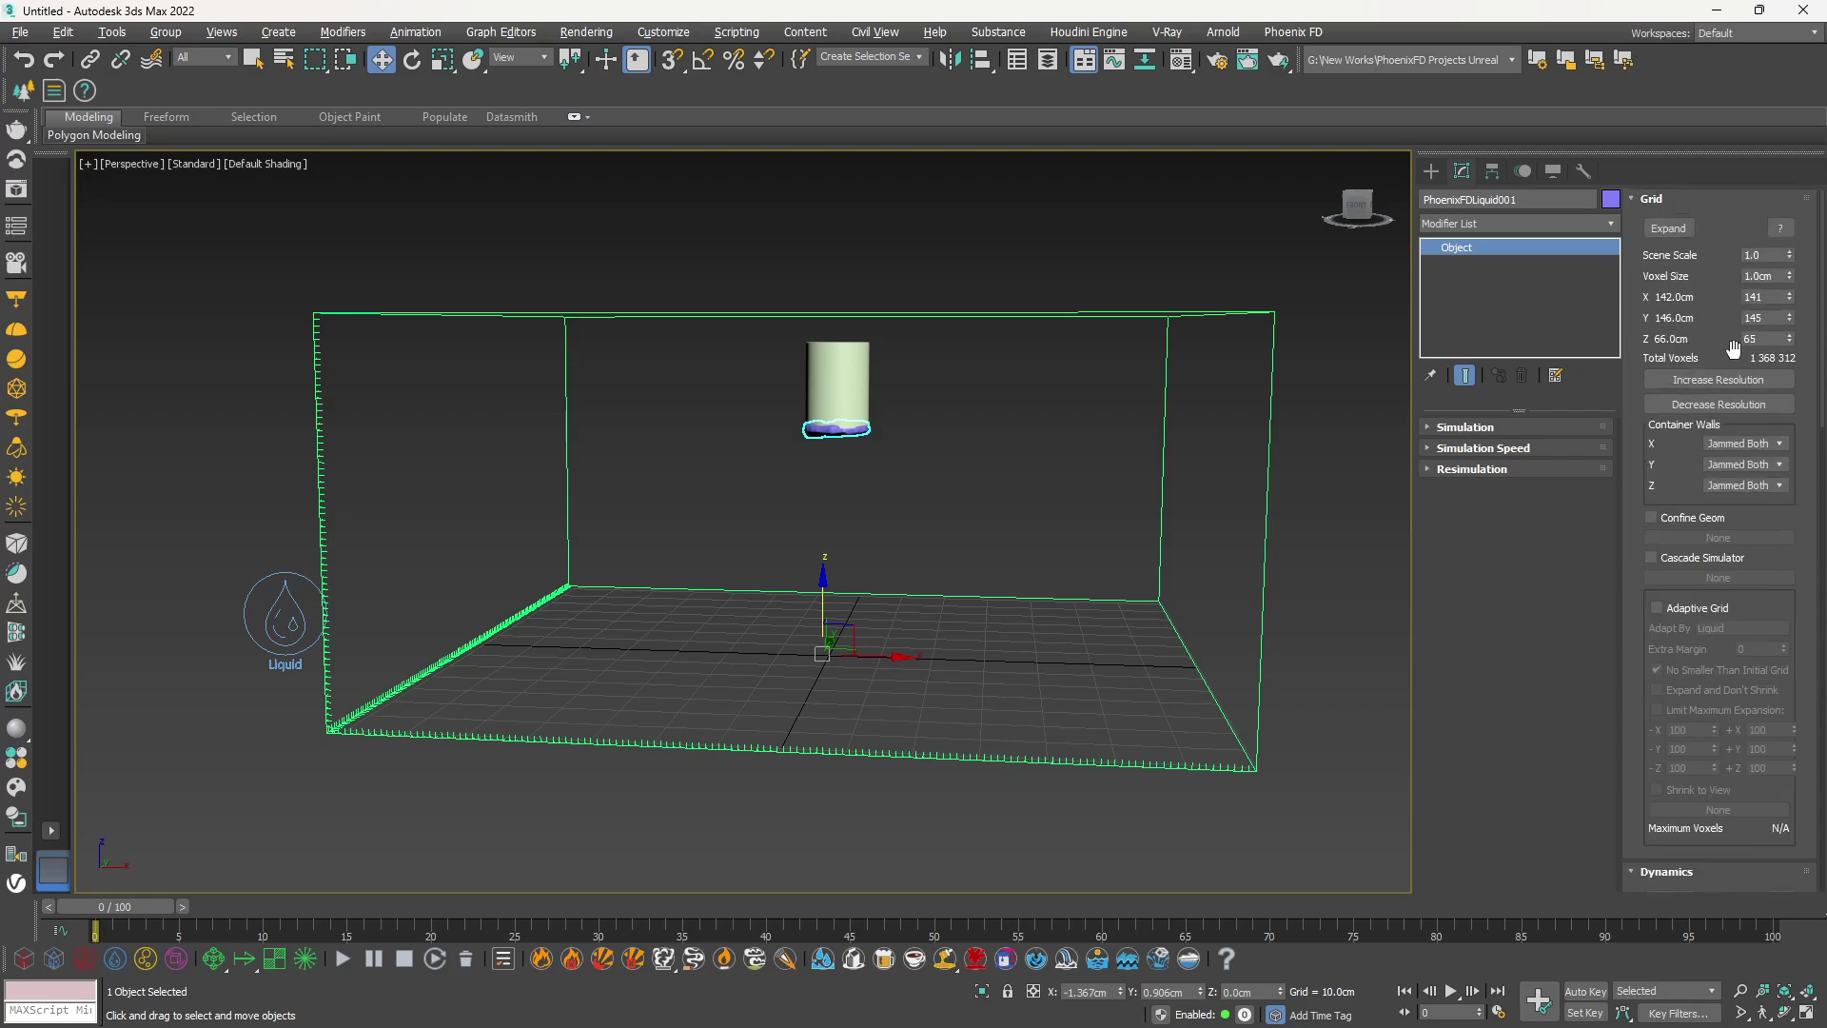
pyautogui.click(1717, 380)
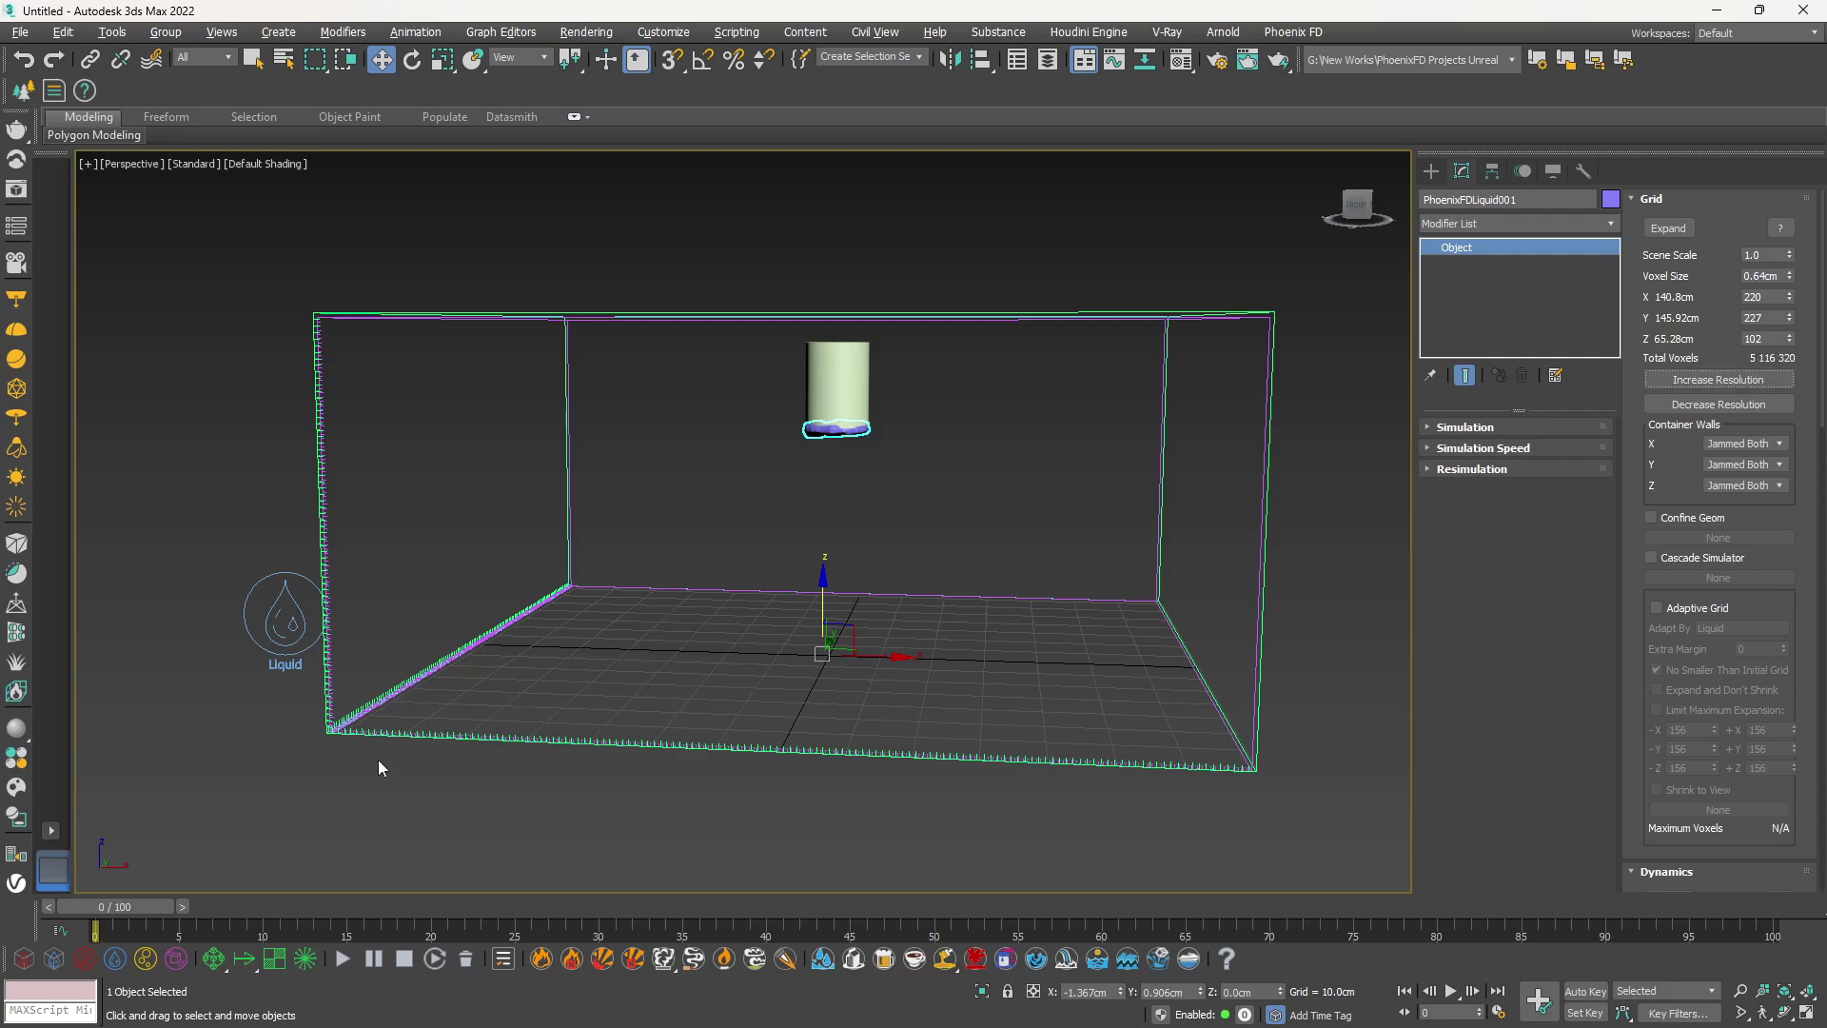
# Rerun the liquid simulation and show its progress statistics and cache file content
pyautogui.click(343, 959)
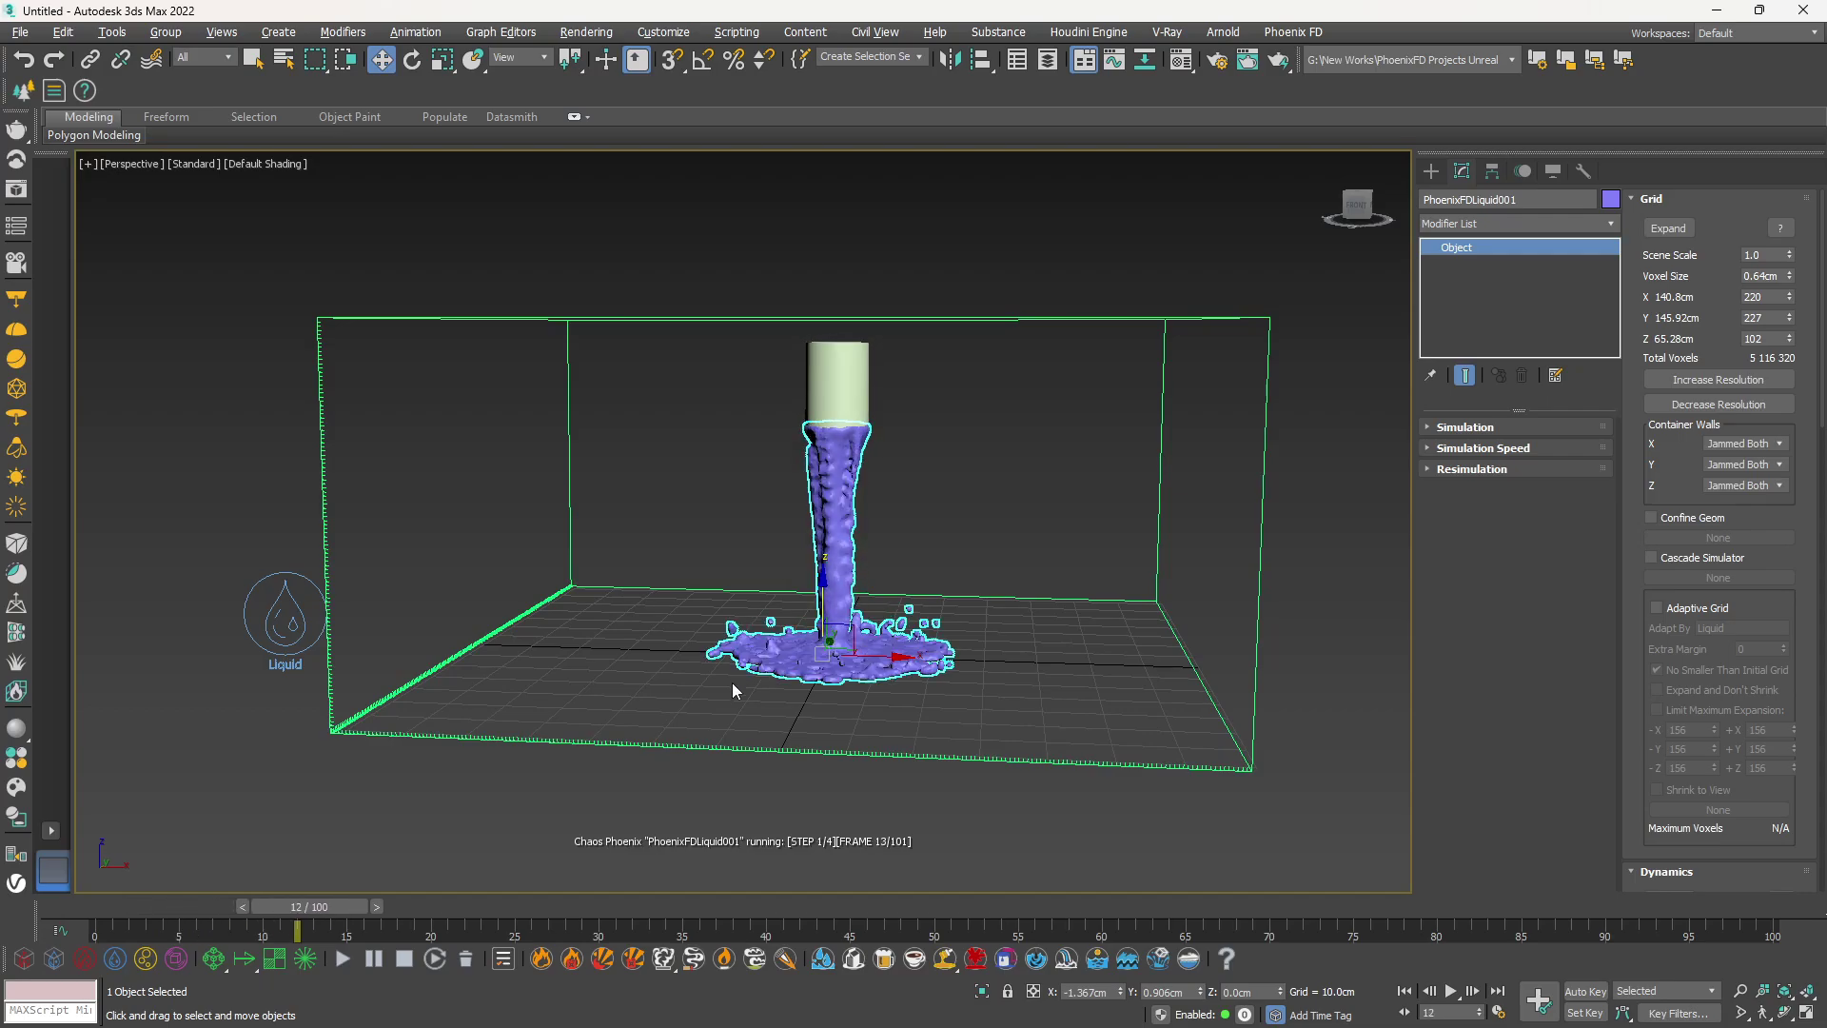
pyautogui.click(1493, 426)
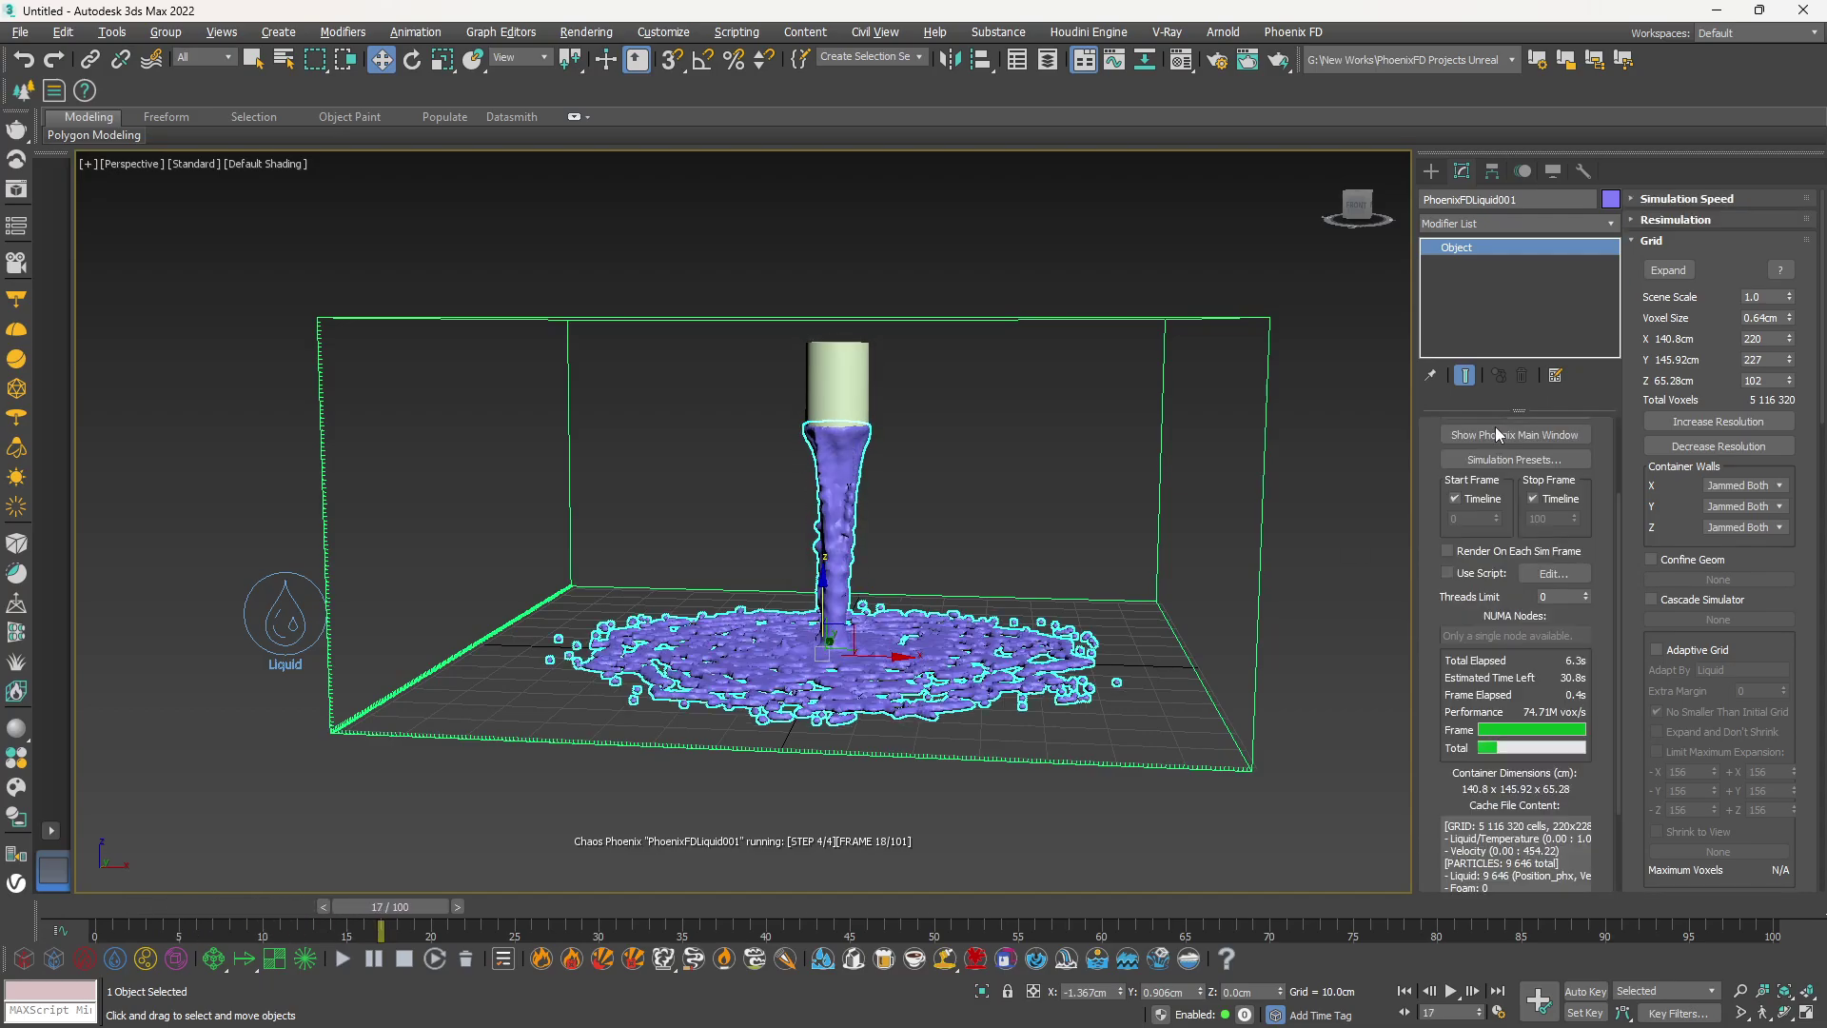
pyautogui.scroll(-3, 1485, 780)
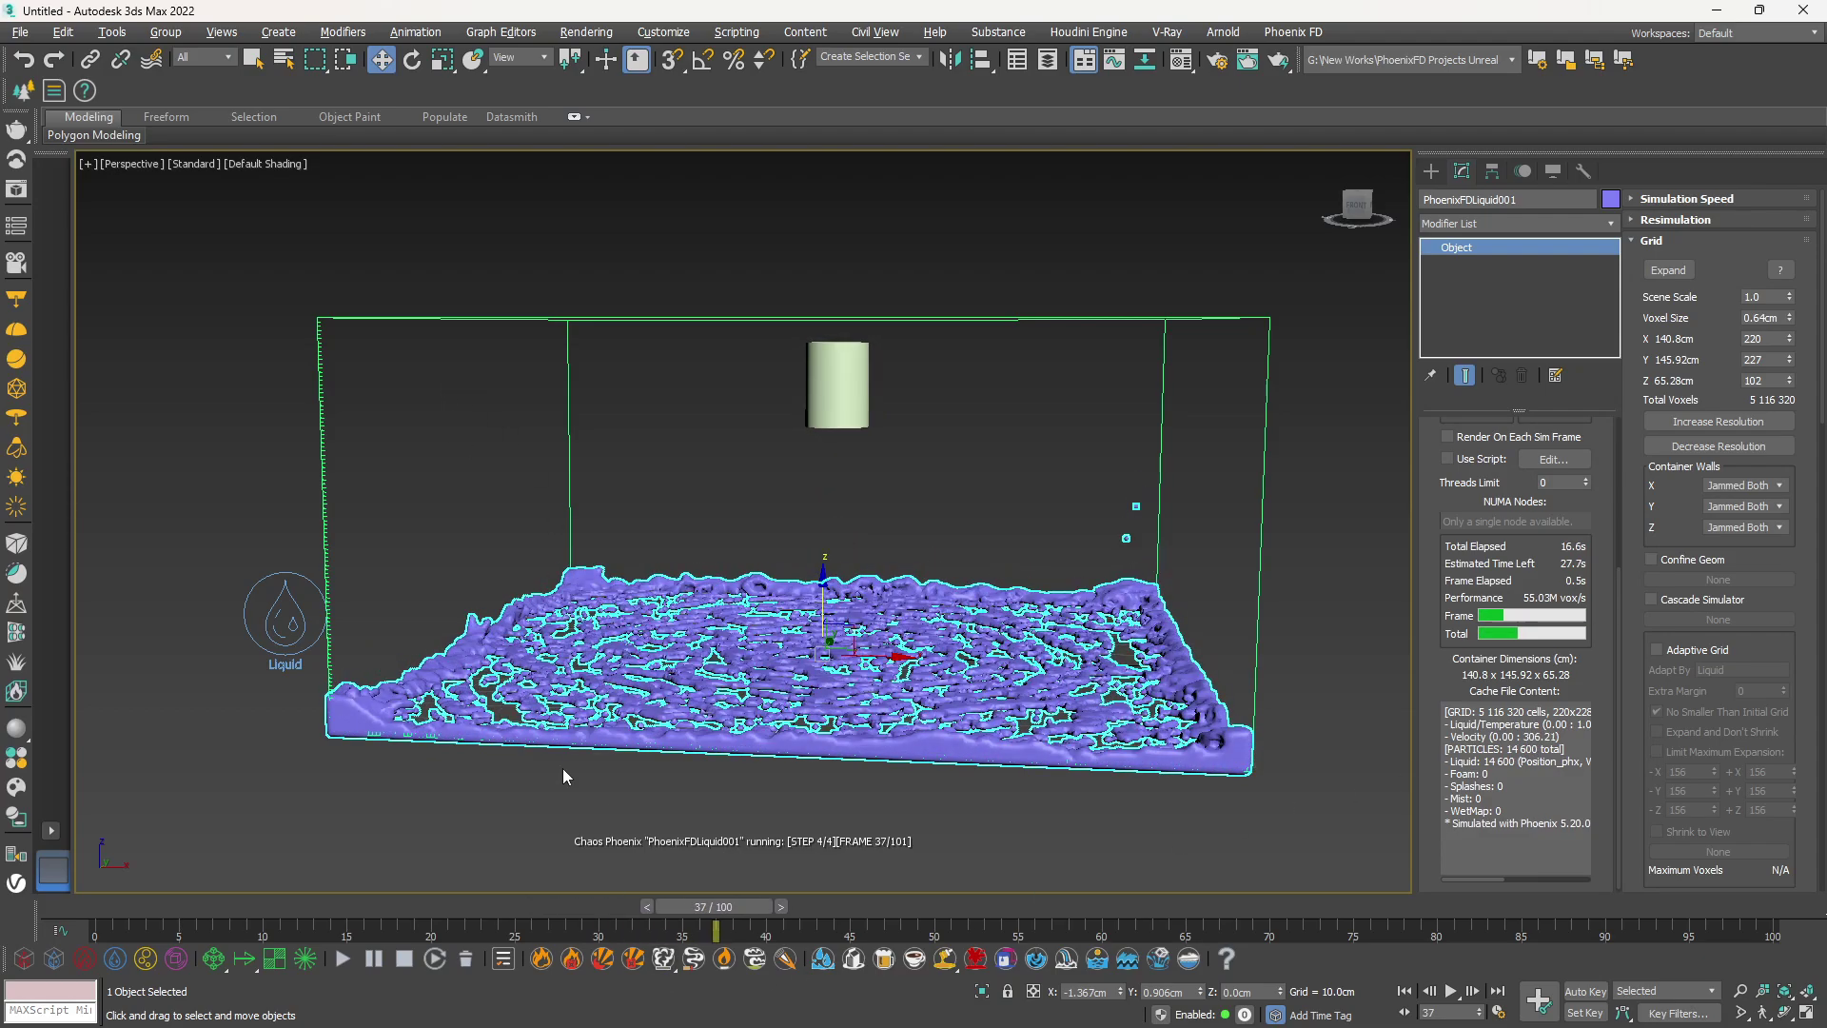
# Stop the running simulation, then rerun it with the grid resolution increased to a voxel size of 0.512 cm
pyautogui.click(409, 957)
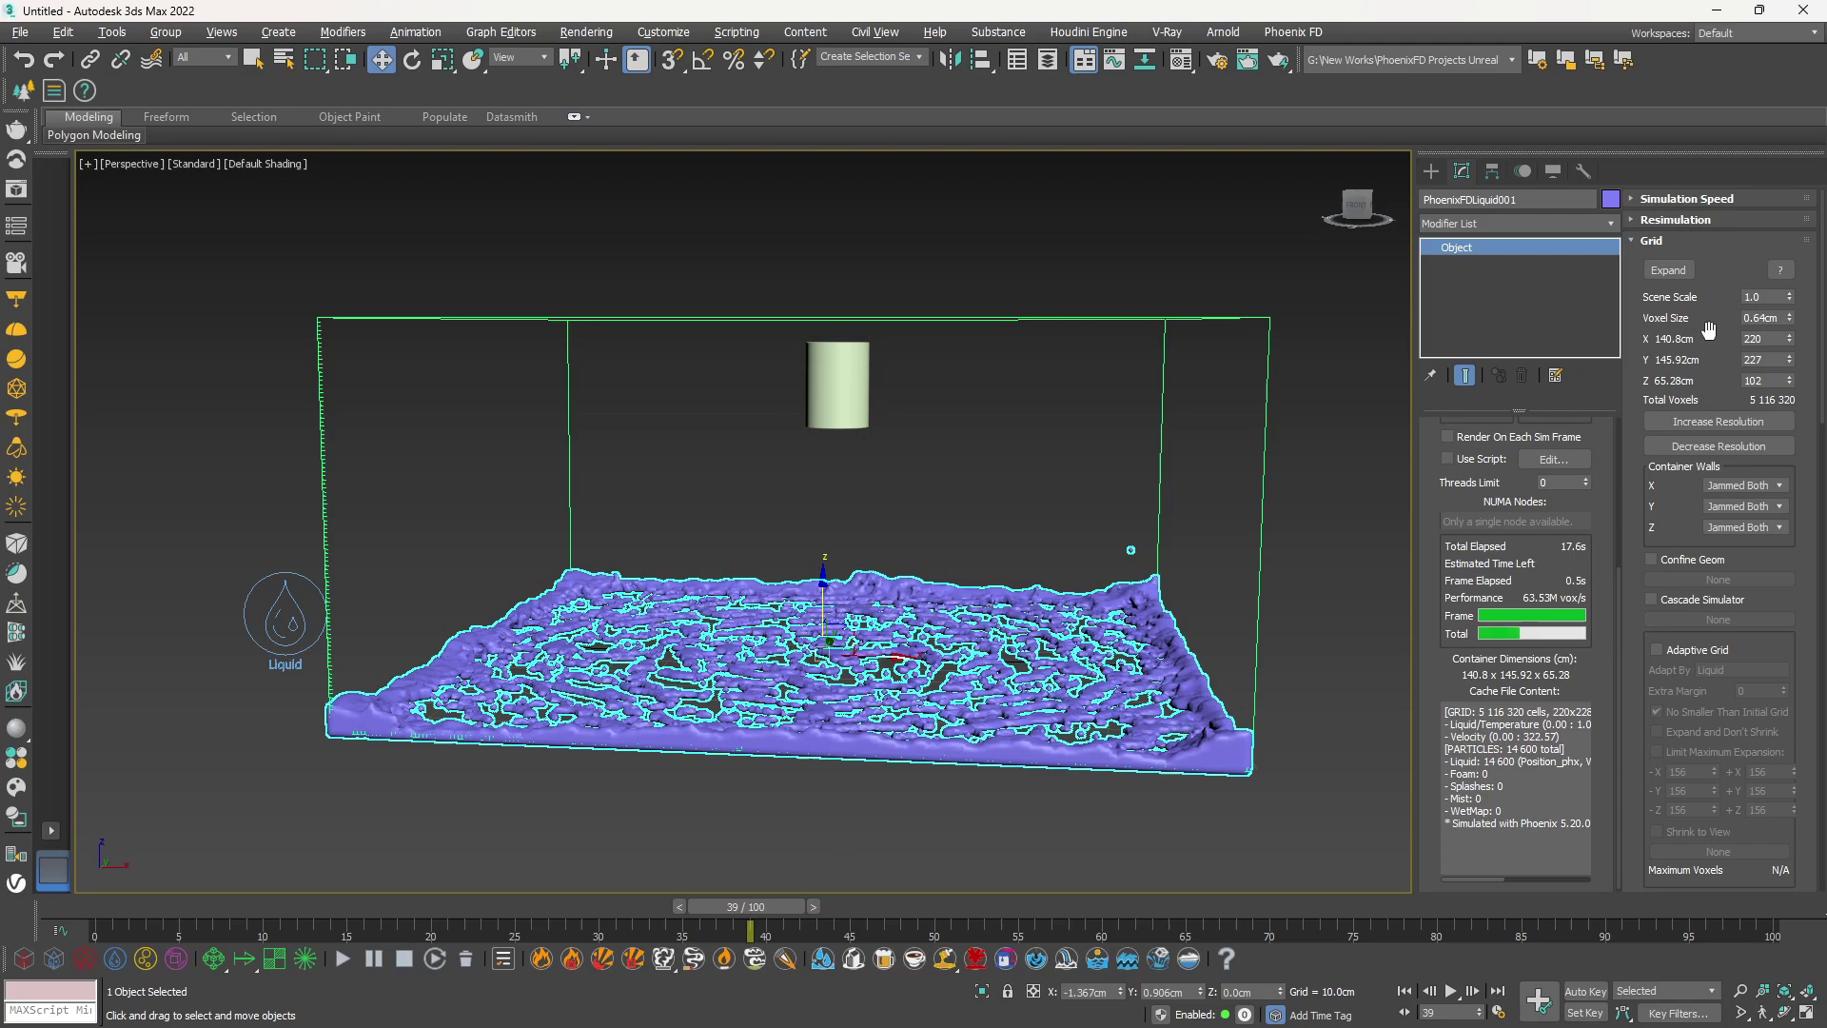
pyautogui.click(1748, 423)
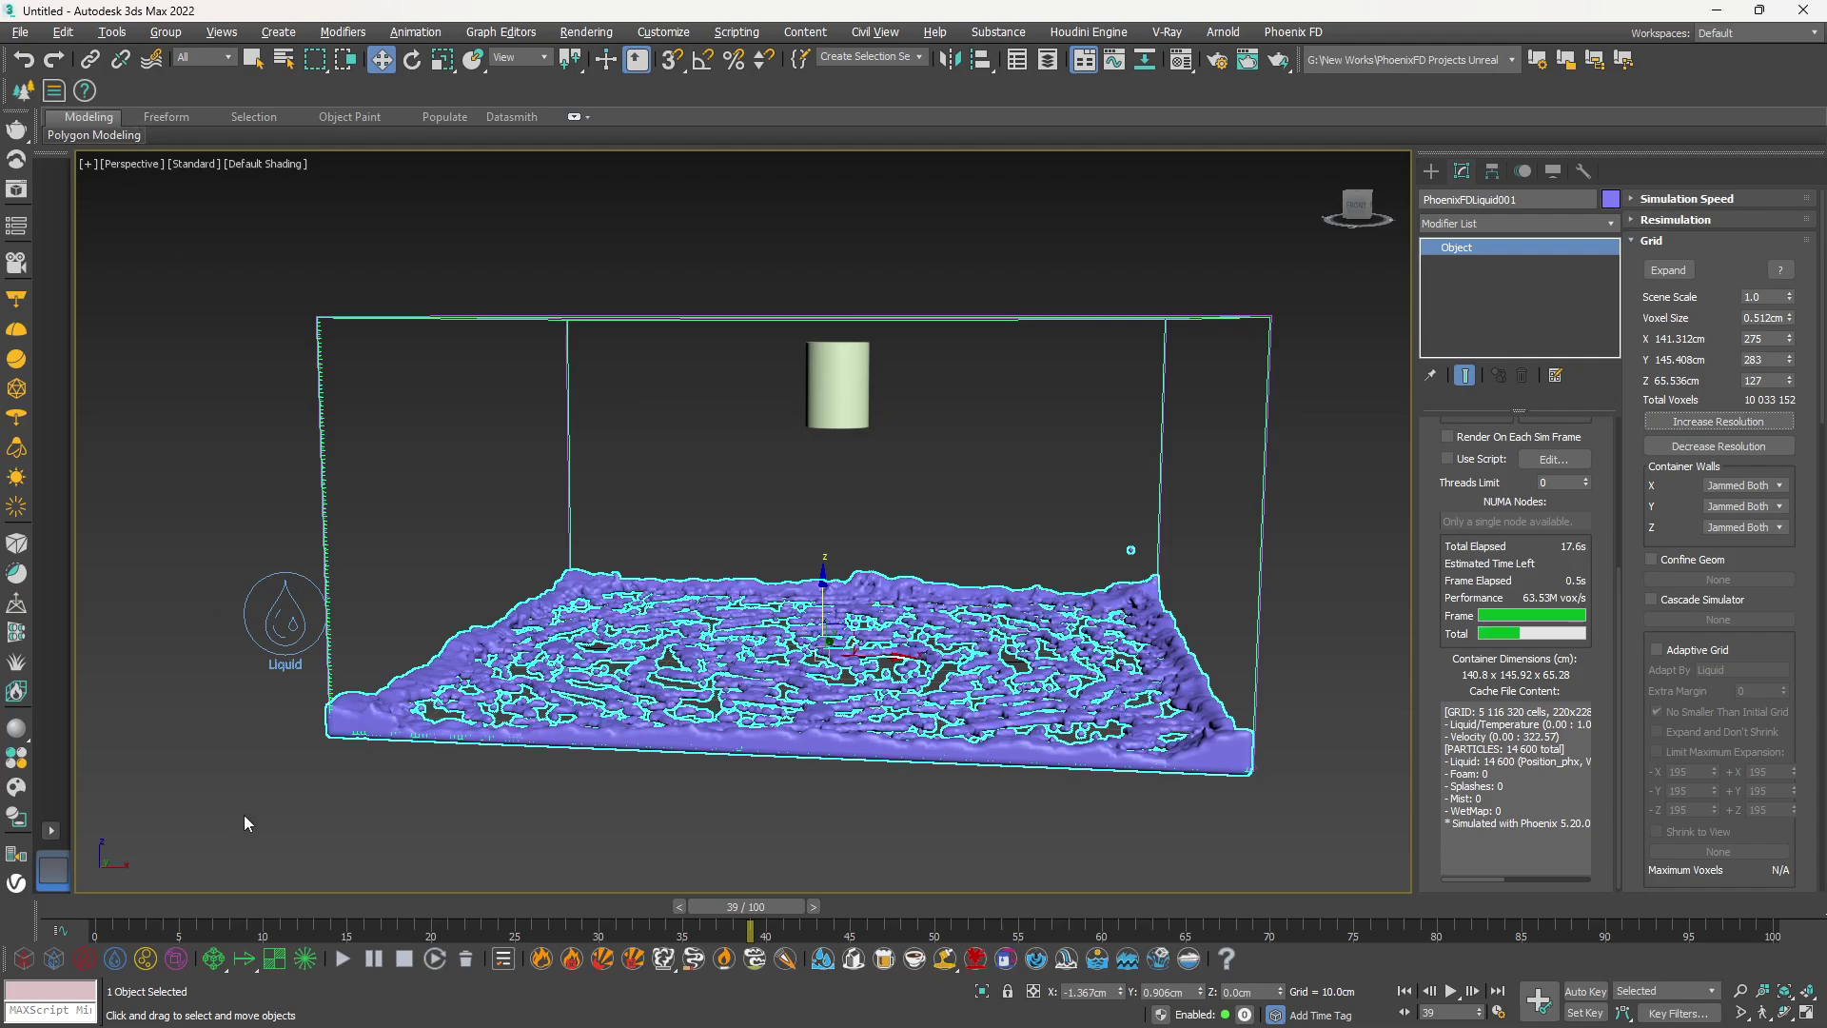
pyautogui.click(345, 962)
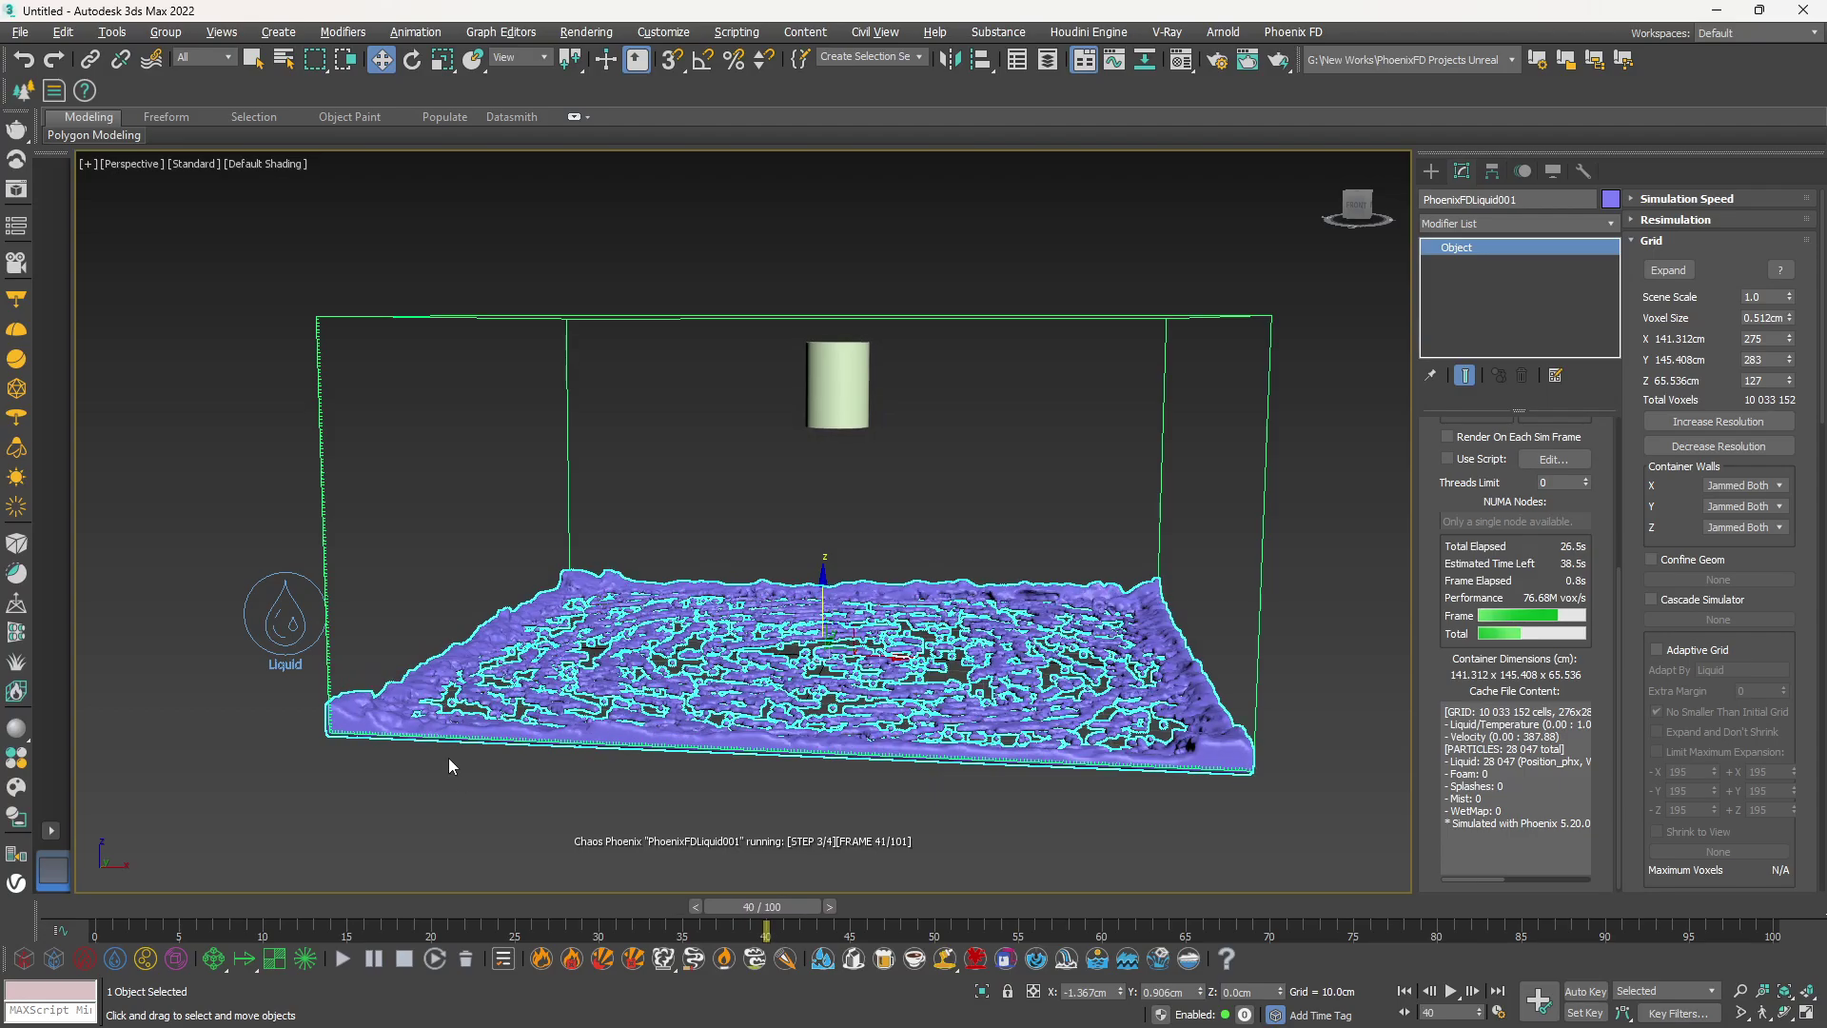
pyautogui.keyDown('alt'); pyautogui.moveTo(518, 782); pyautogui.dragTo(668, 675, button='middle'); pyautogui.keyUp('alt')
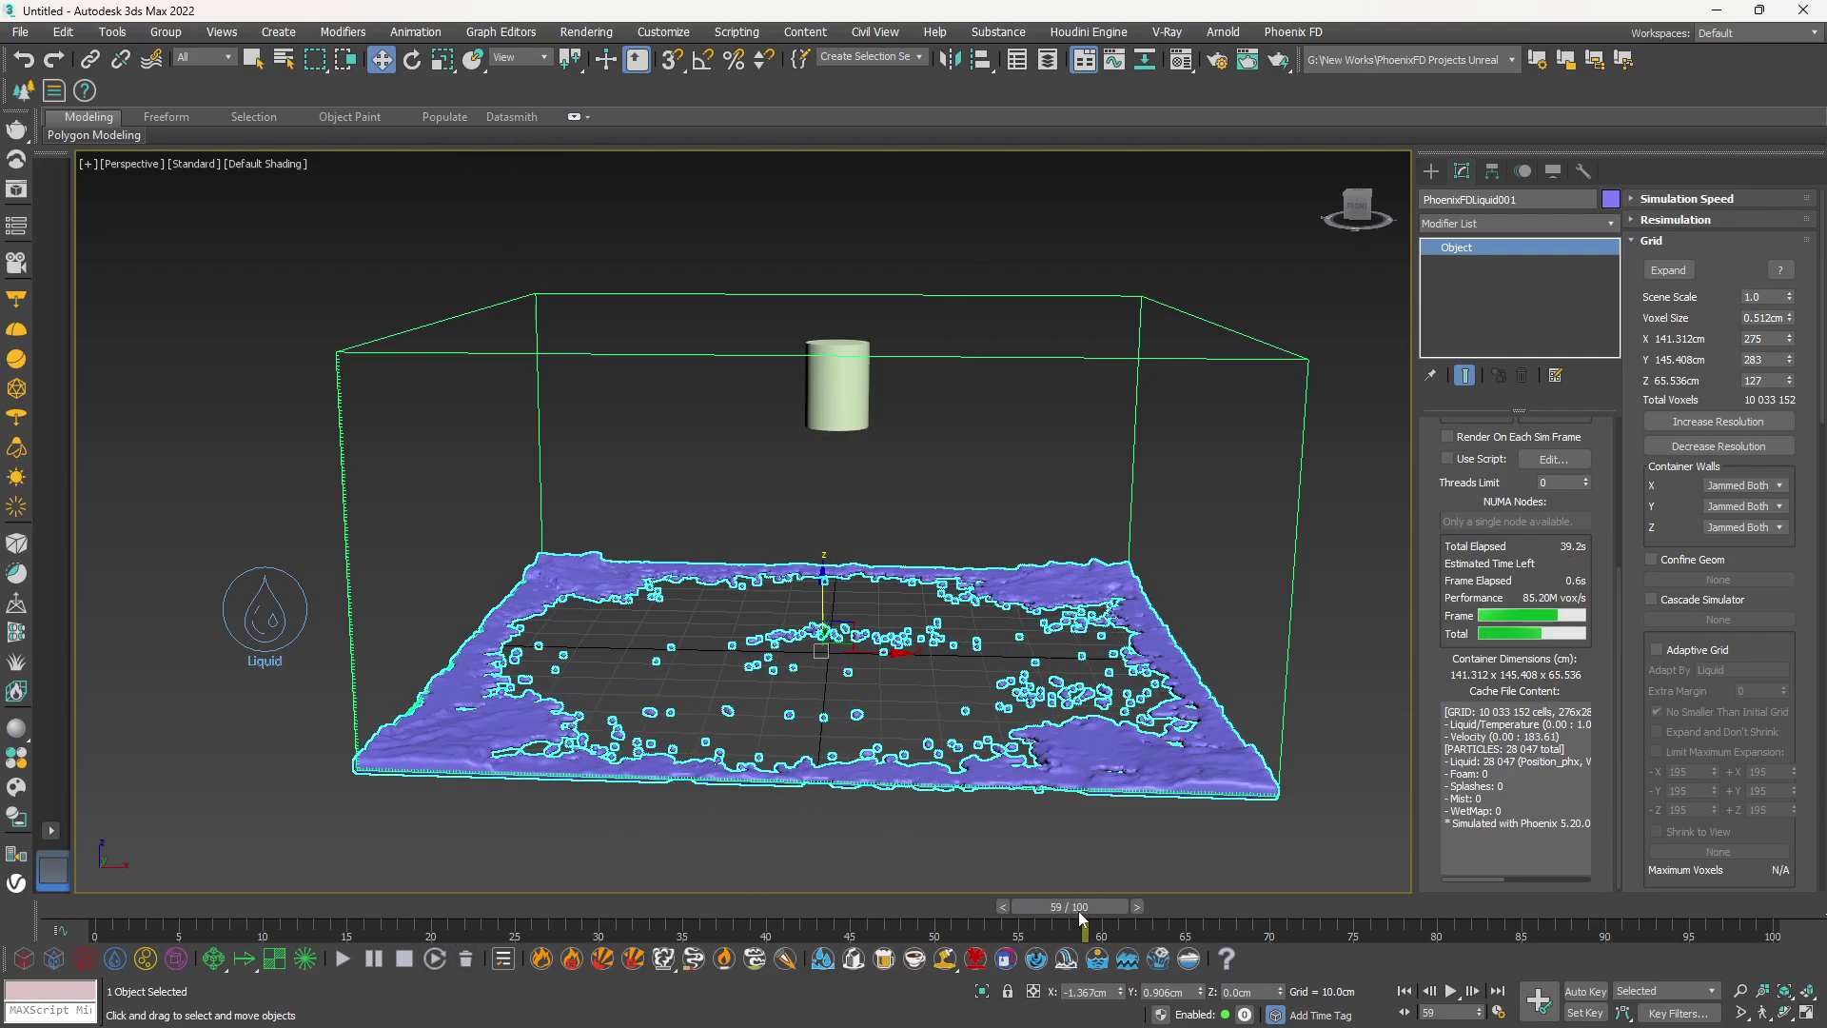
# Scrub back to frame 19 and examine the meshed liquid stream below the cylinder up close
pyautogui.moveTo(1077, 910); pyautogui.dragTo(443, 910)
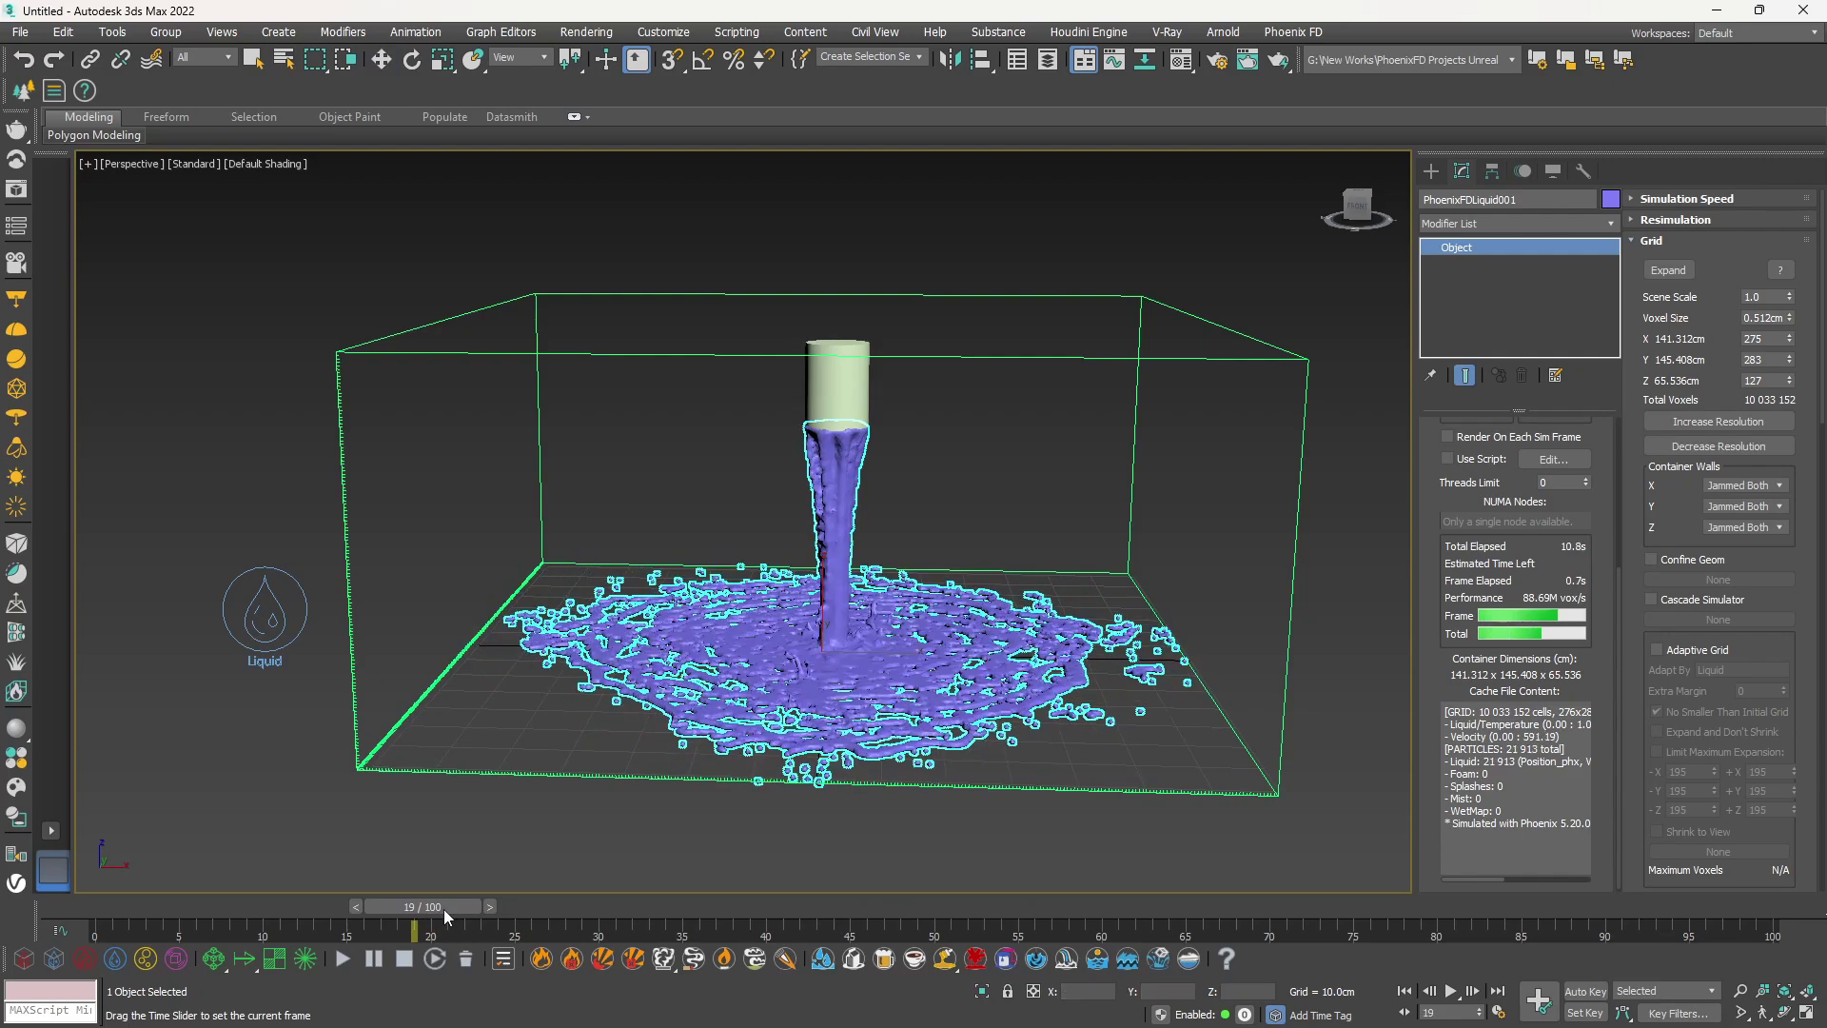
pyautogui.scroll(8, 854, 529)
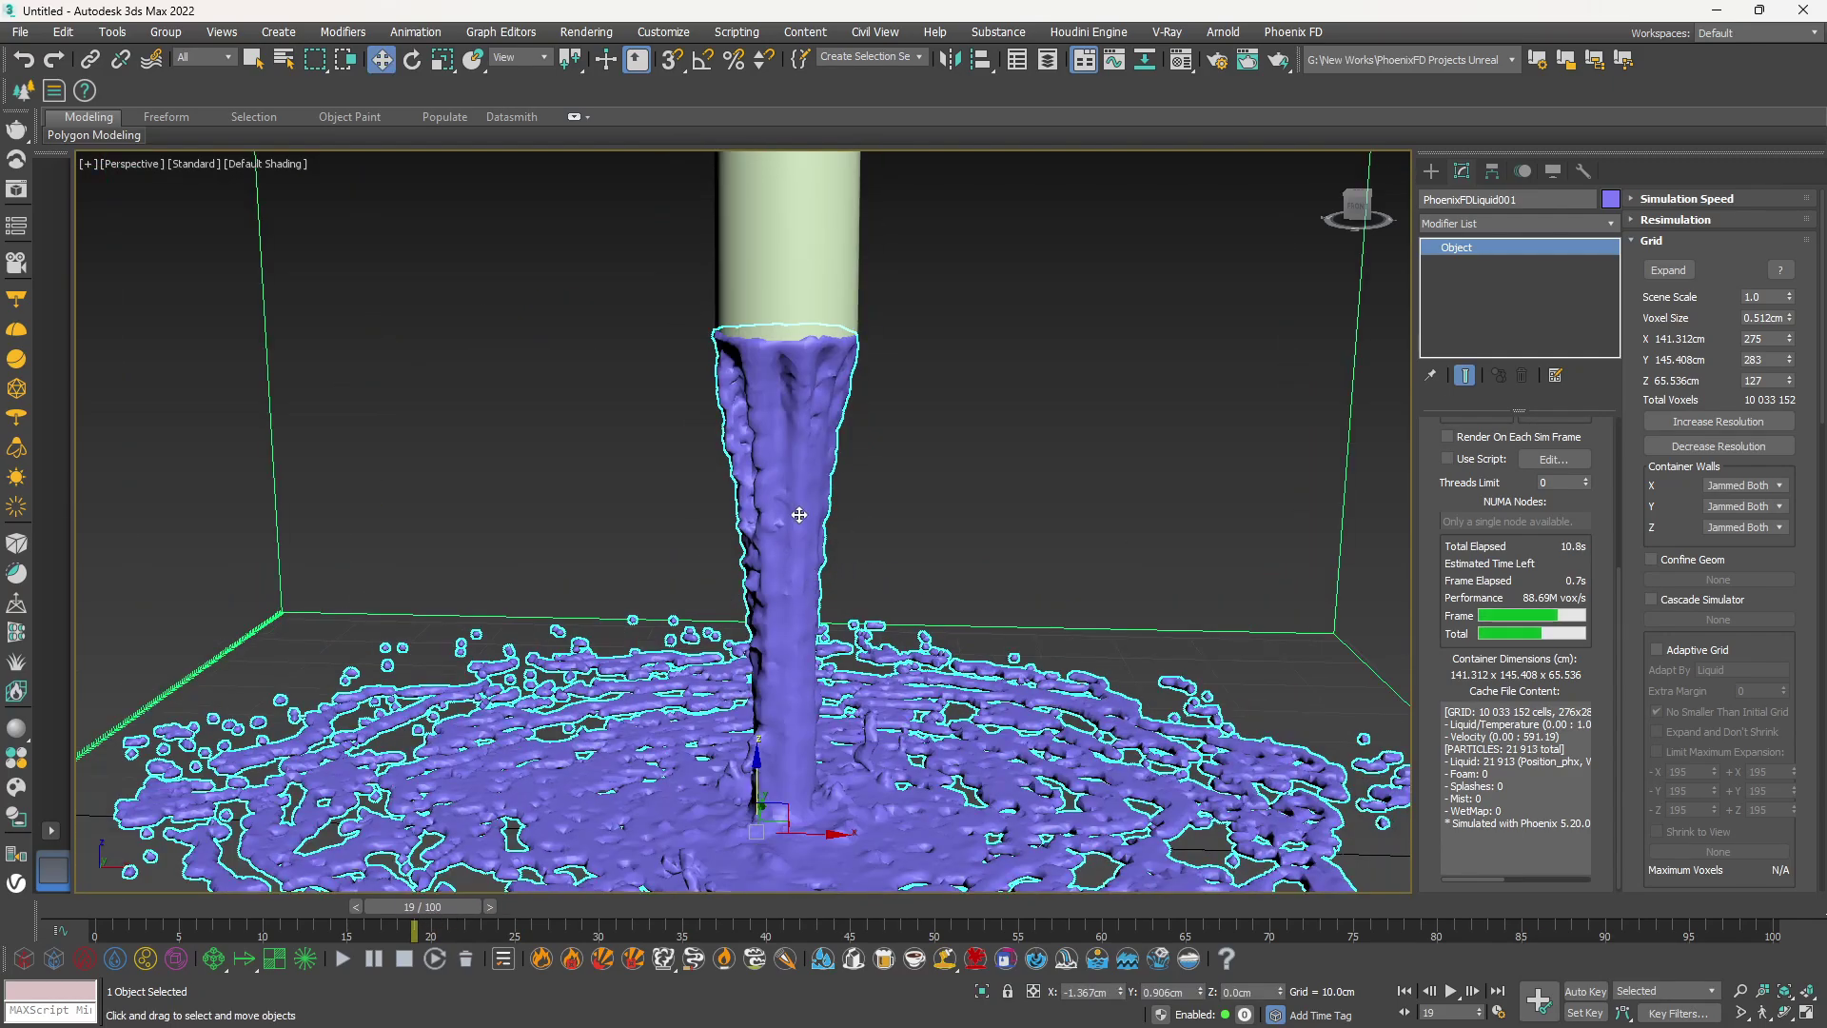
pyautogui.moveTo(799, 515)
pyautogui.keyDown('alt'); pyautogui.mouseDown(button='middle')
pyautogui.moveTo(805, 571)
pyautogui.moveTo(786, 562)
pyautogui.moveTo(794, 520)
pyautogui.mouseUp(button='middle'); pyautogui.keyUp('alt')
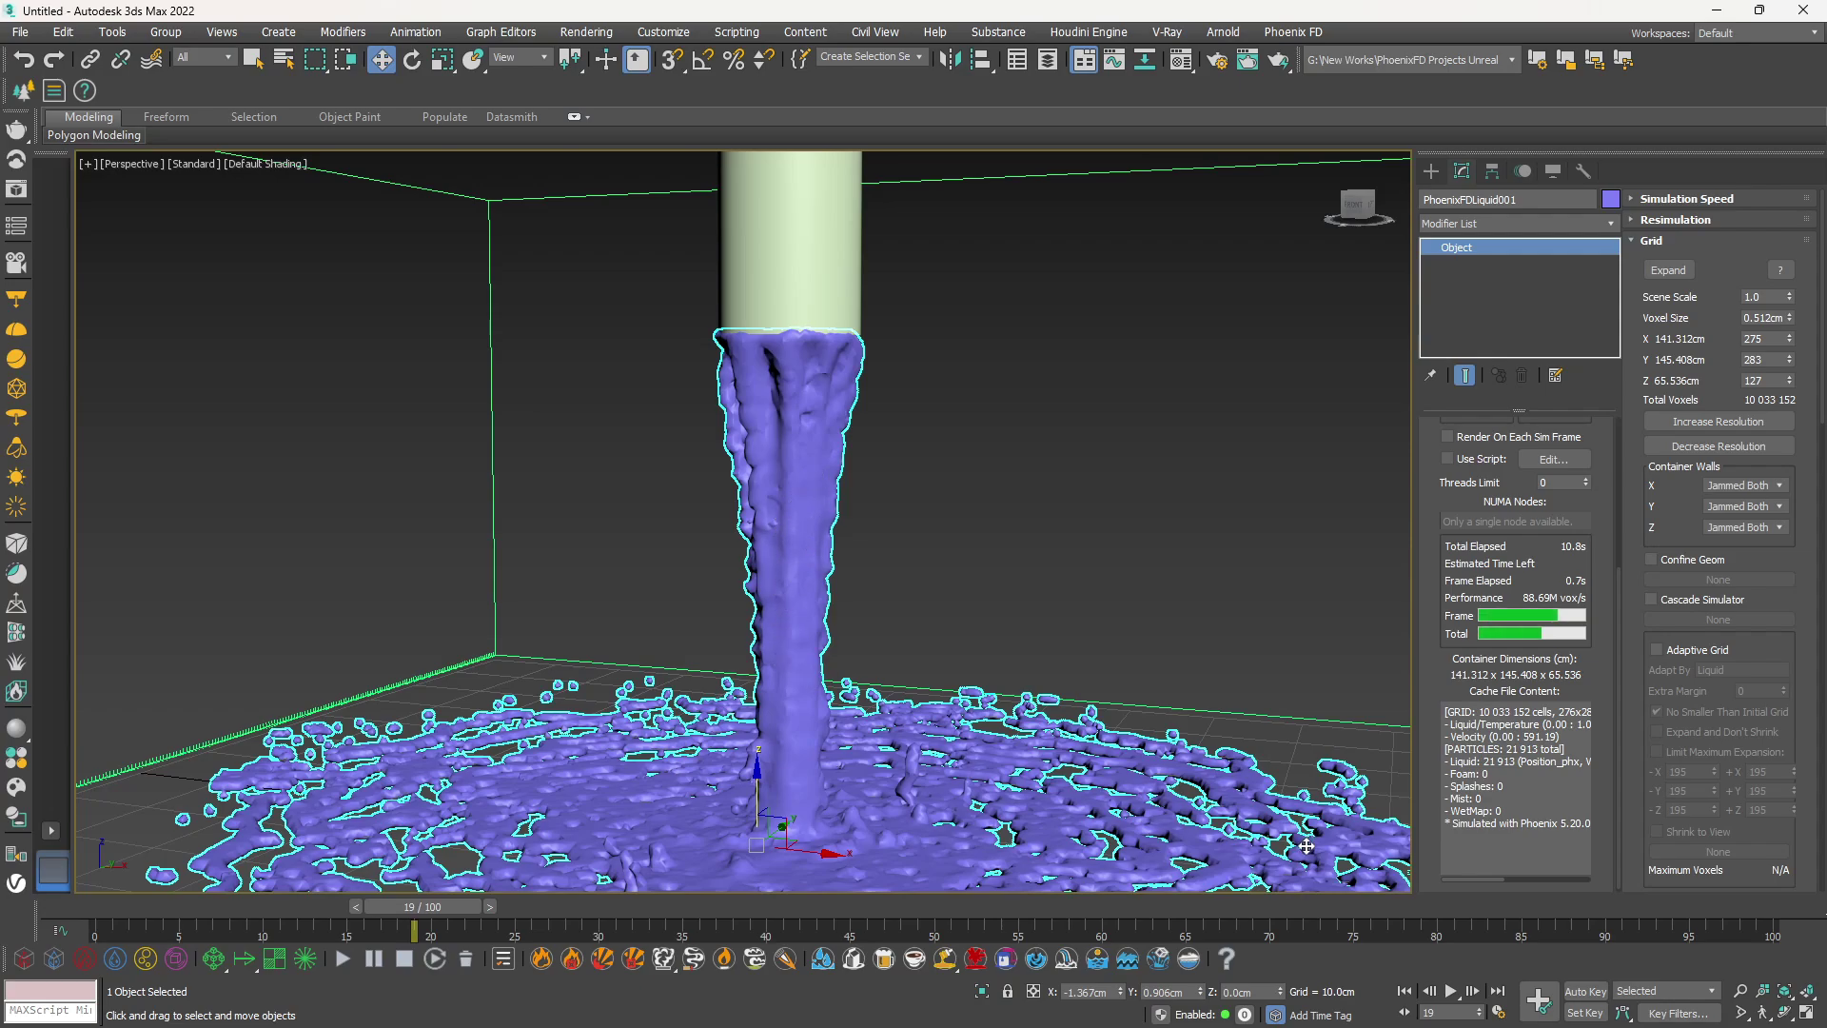
# Set the mesh smoothing Smoothness to 5 in the liquid simulator's rendering settings and check the smoothed stream
pyautogui.scroll(-10, 1631, 671)
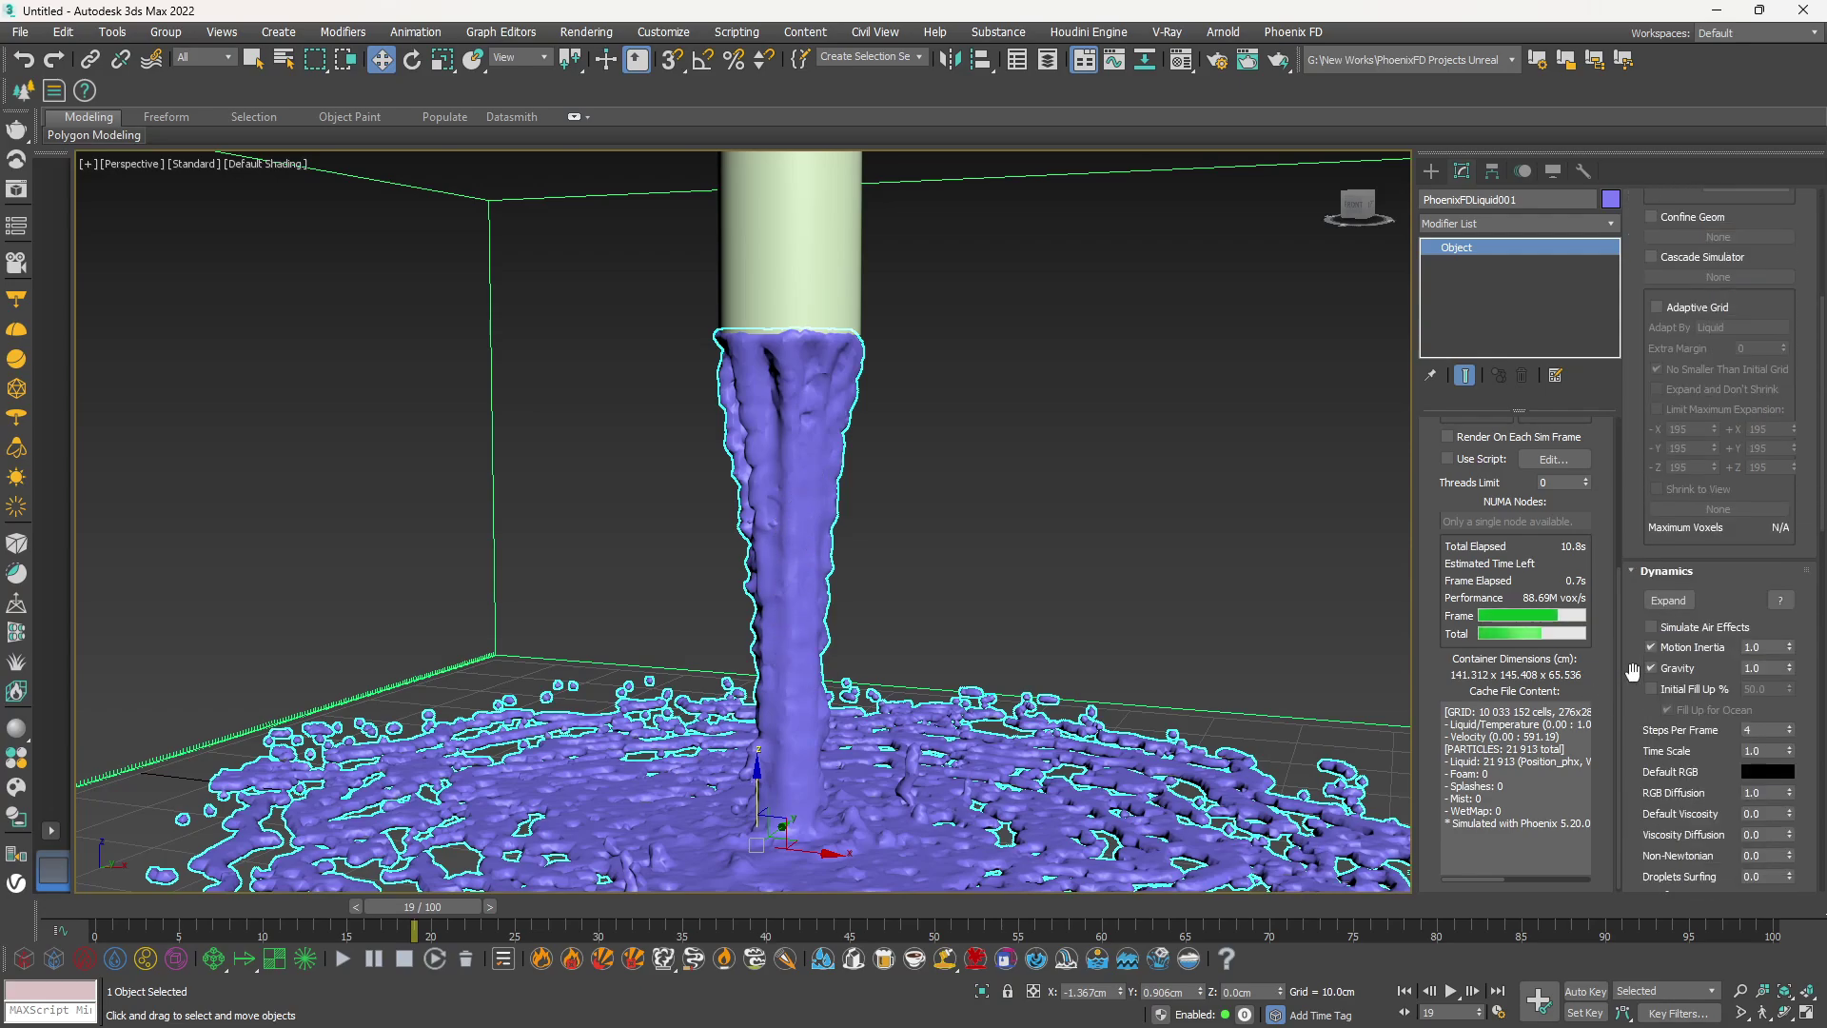
pyautogui.scroll(-10, 1632, 671)
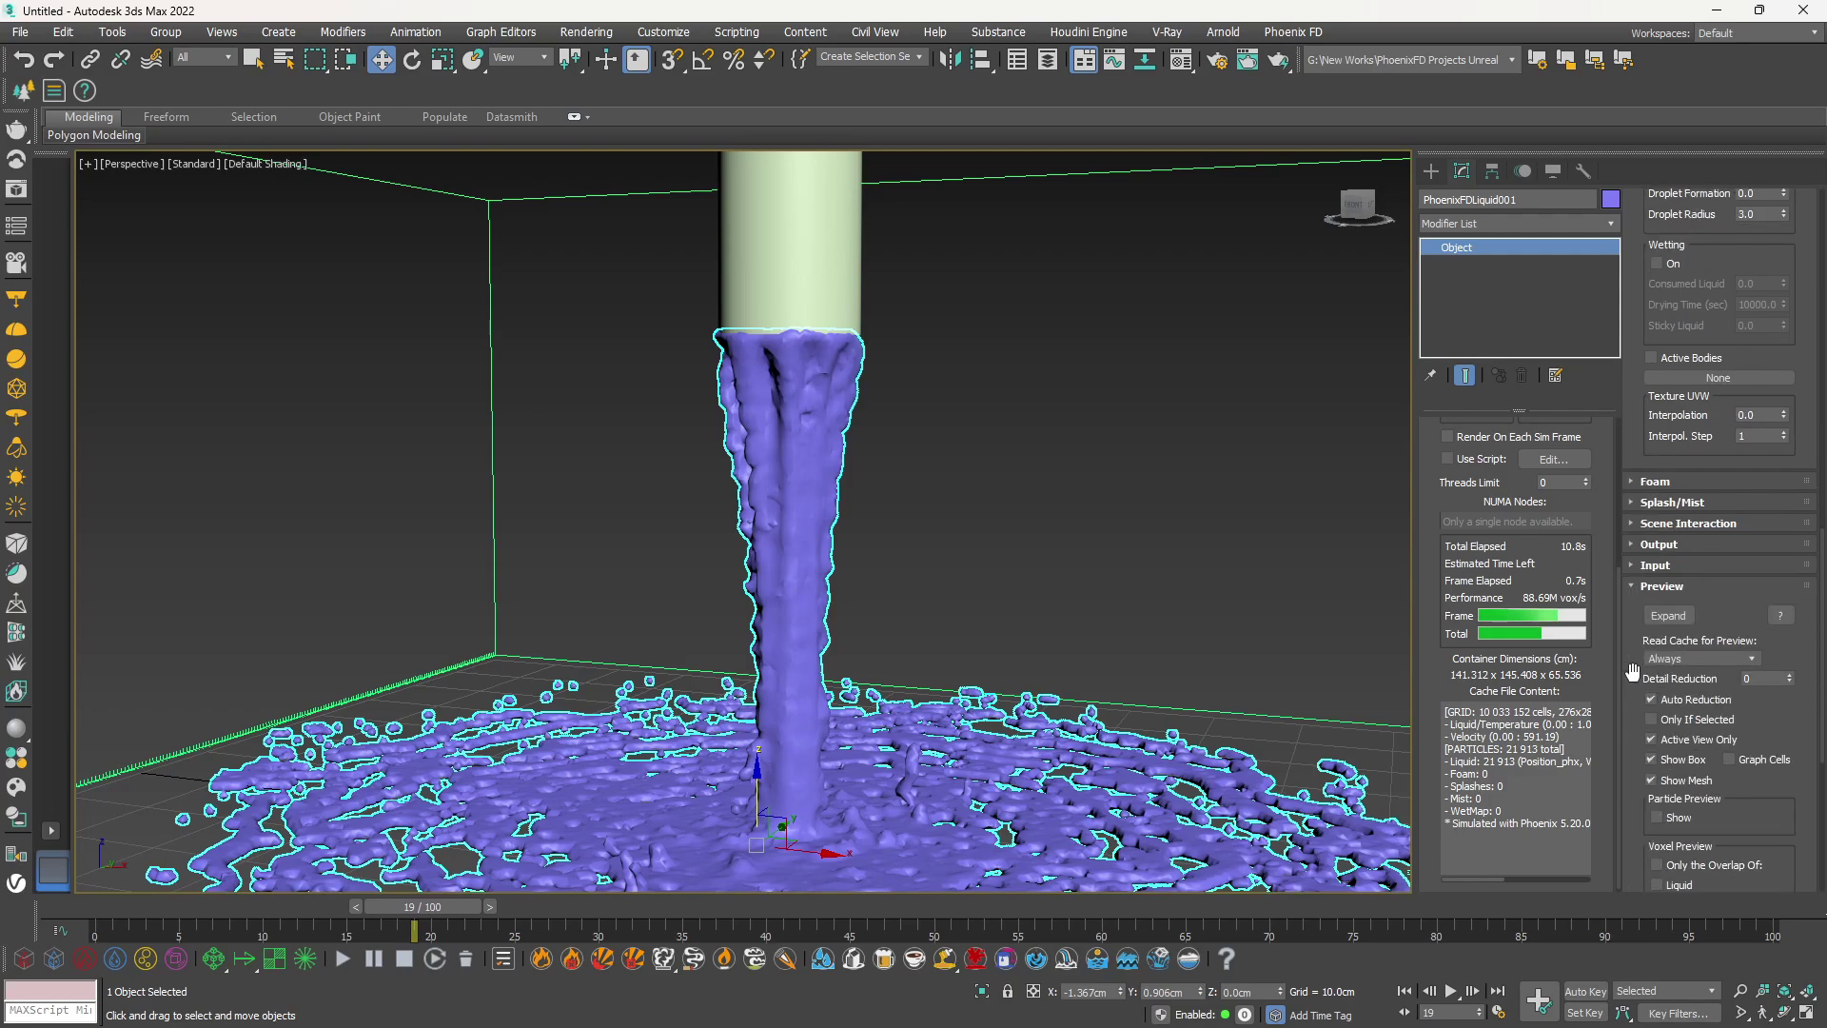
pyautogui.scroll(-10, 1633, 672)
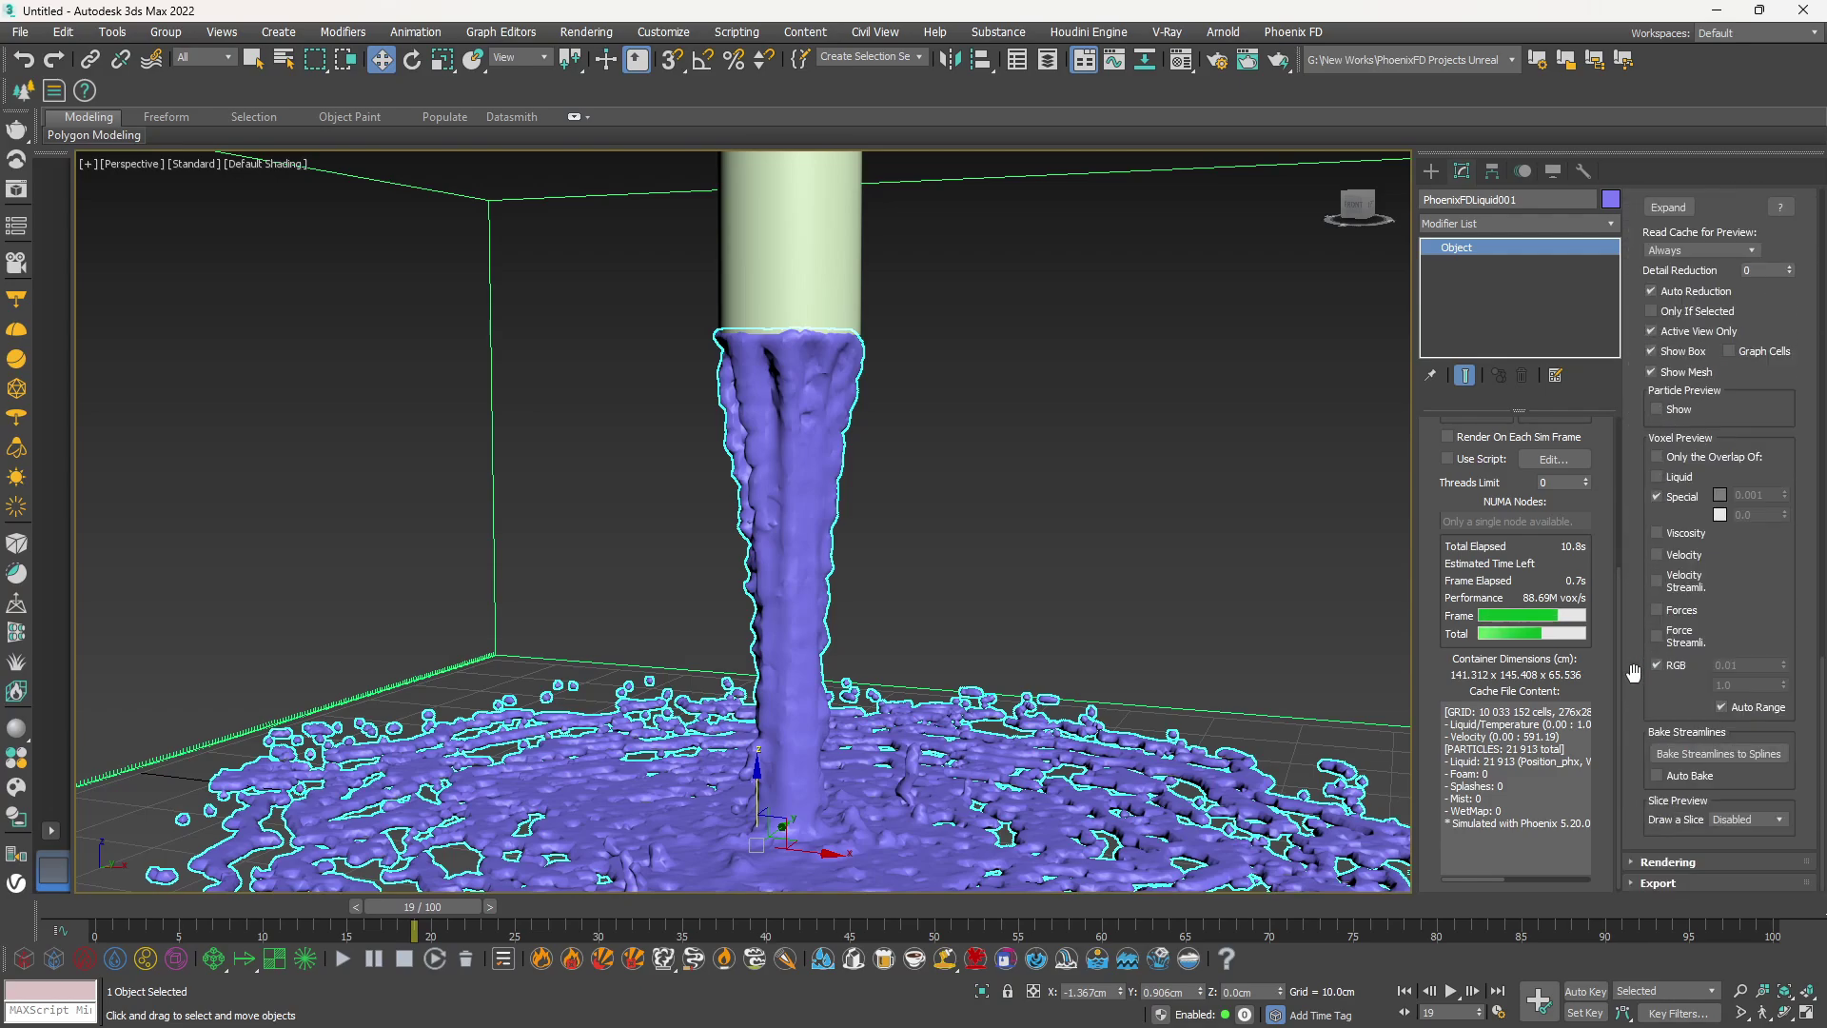
pyautogui.click(1646, 862)
pyautogui.scroll(-5, 1641, 797)
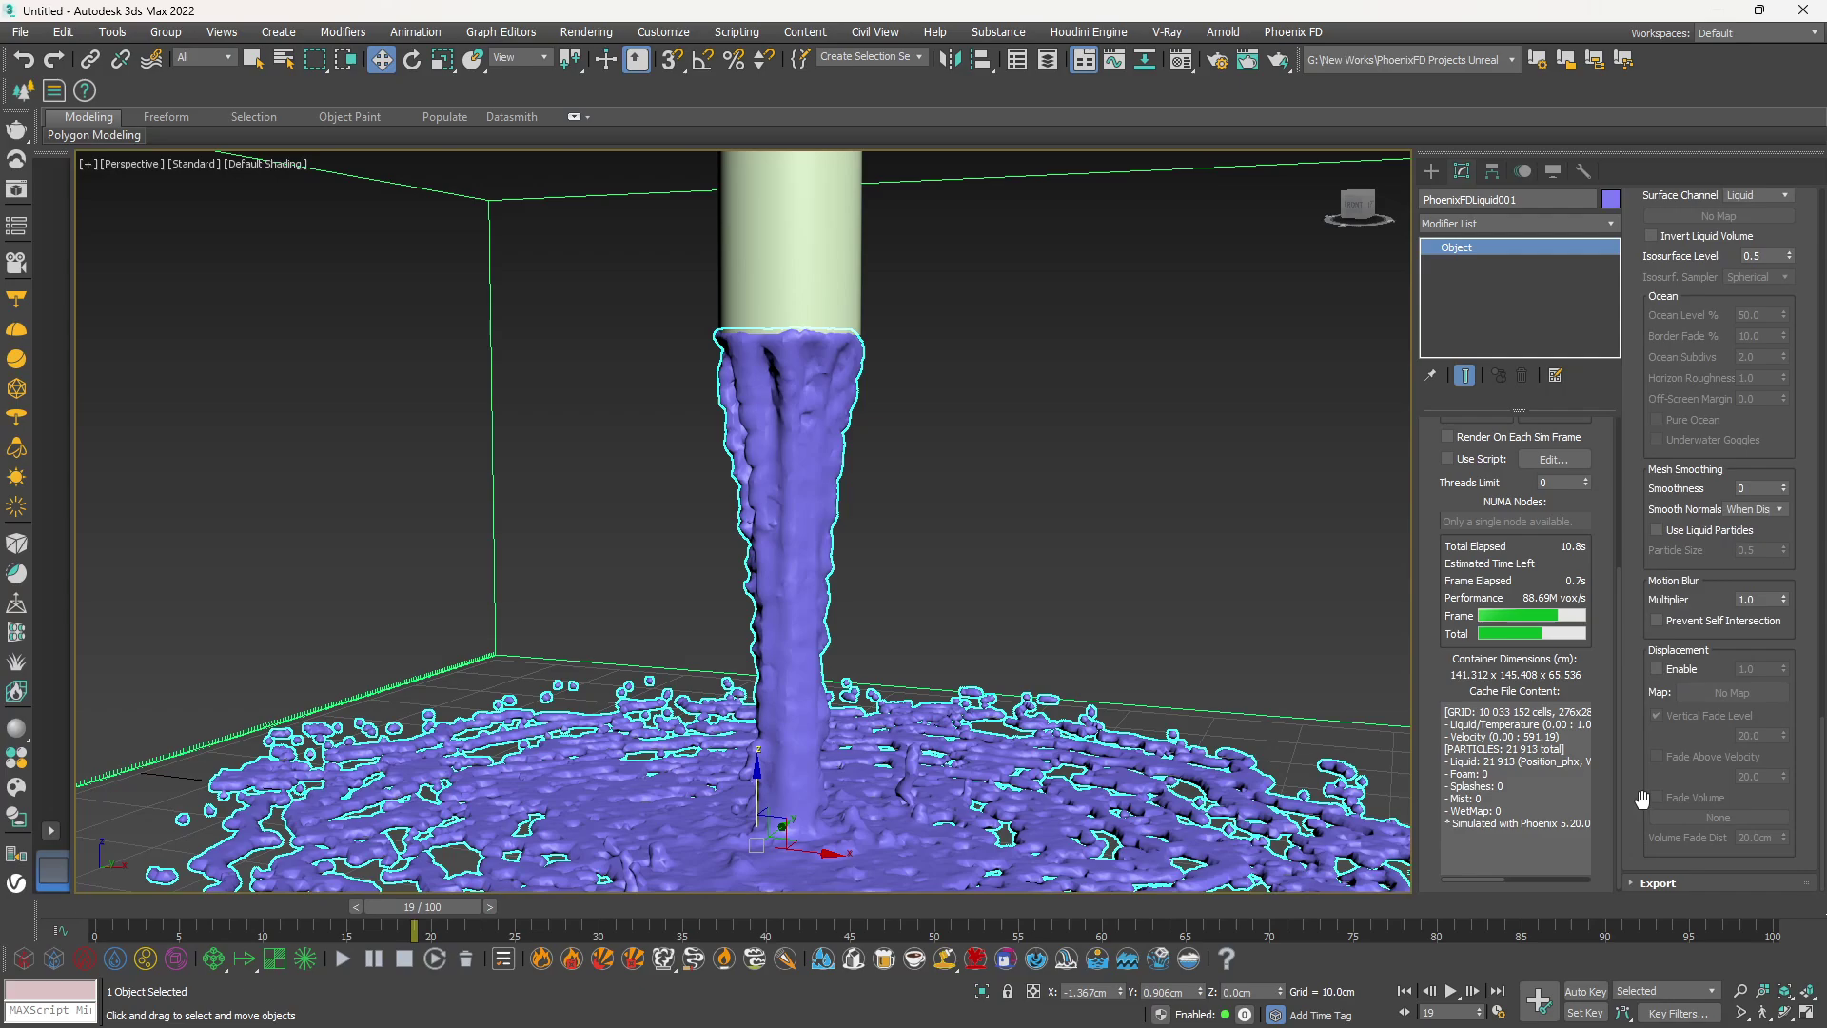
pyautogui.scroll(2, 1641, 798)
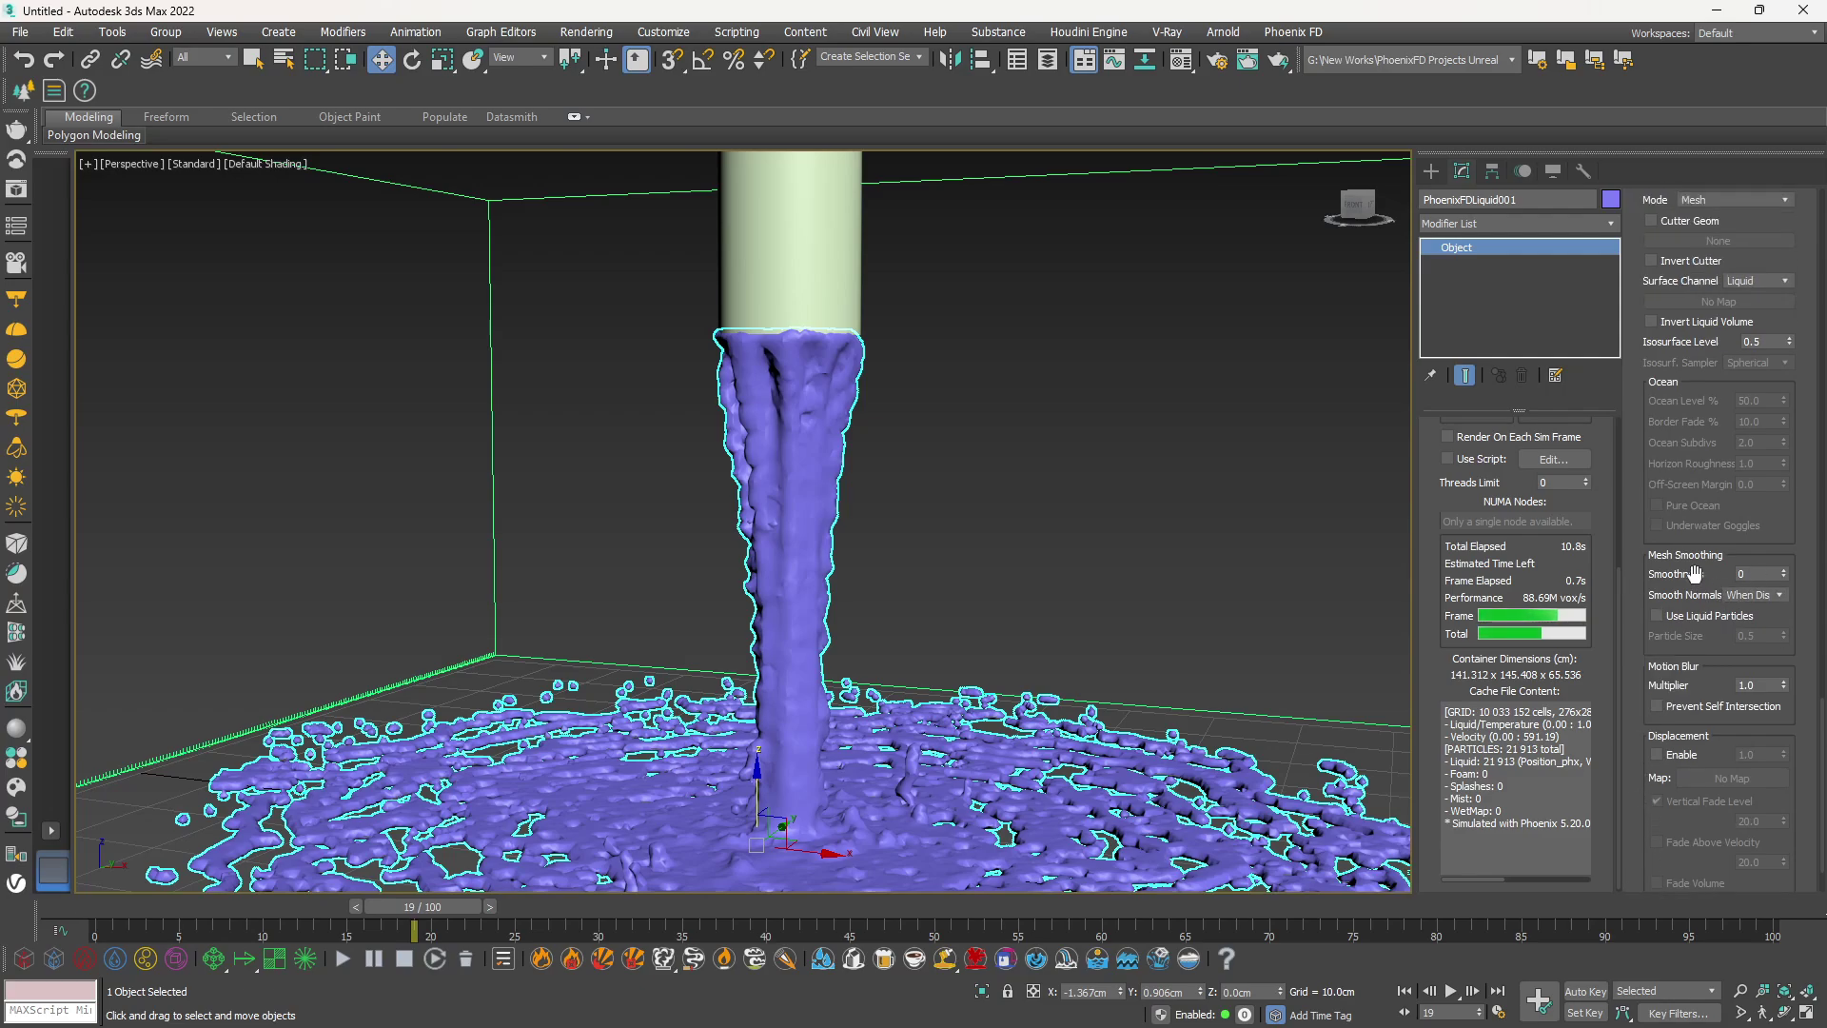
pyautogui.doubleClick(1755, 573)
pyautogui.write('5')
pyautogui.press('Return')
pyautogui.scroll(-4, 849, 563)
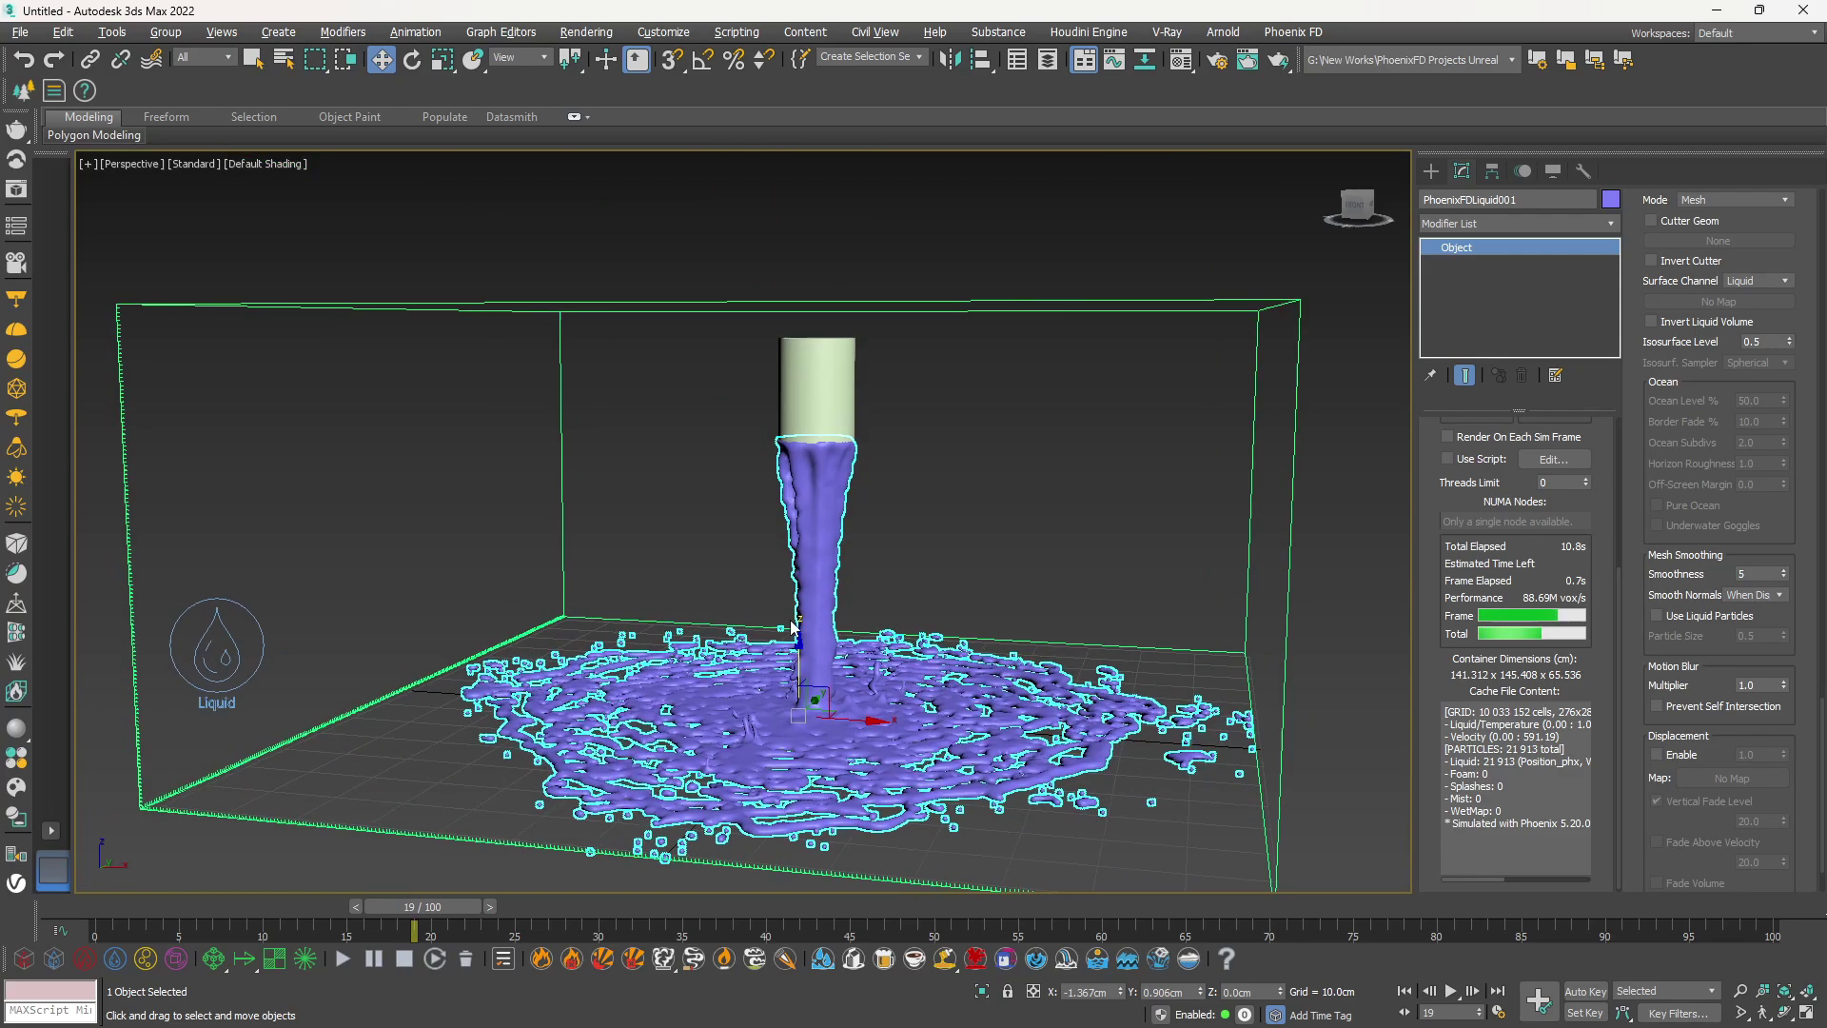
pyautogui.scroll(3, 568, 808)
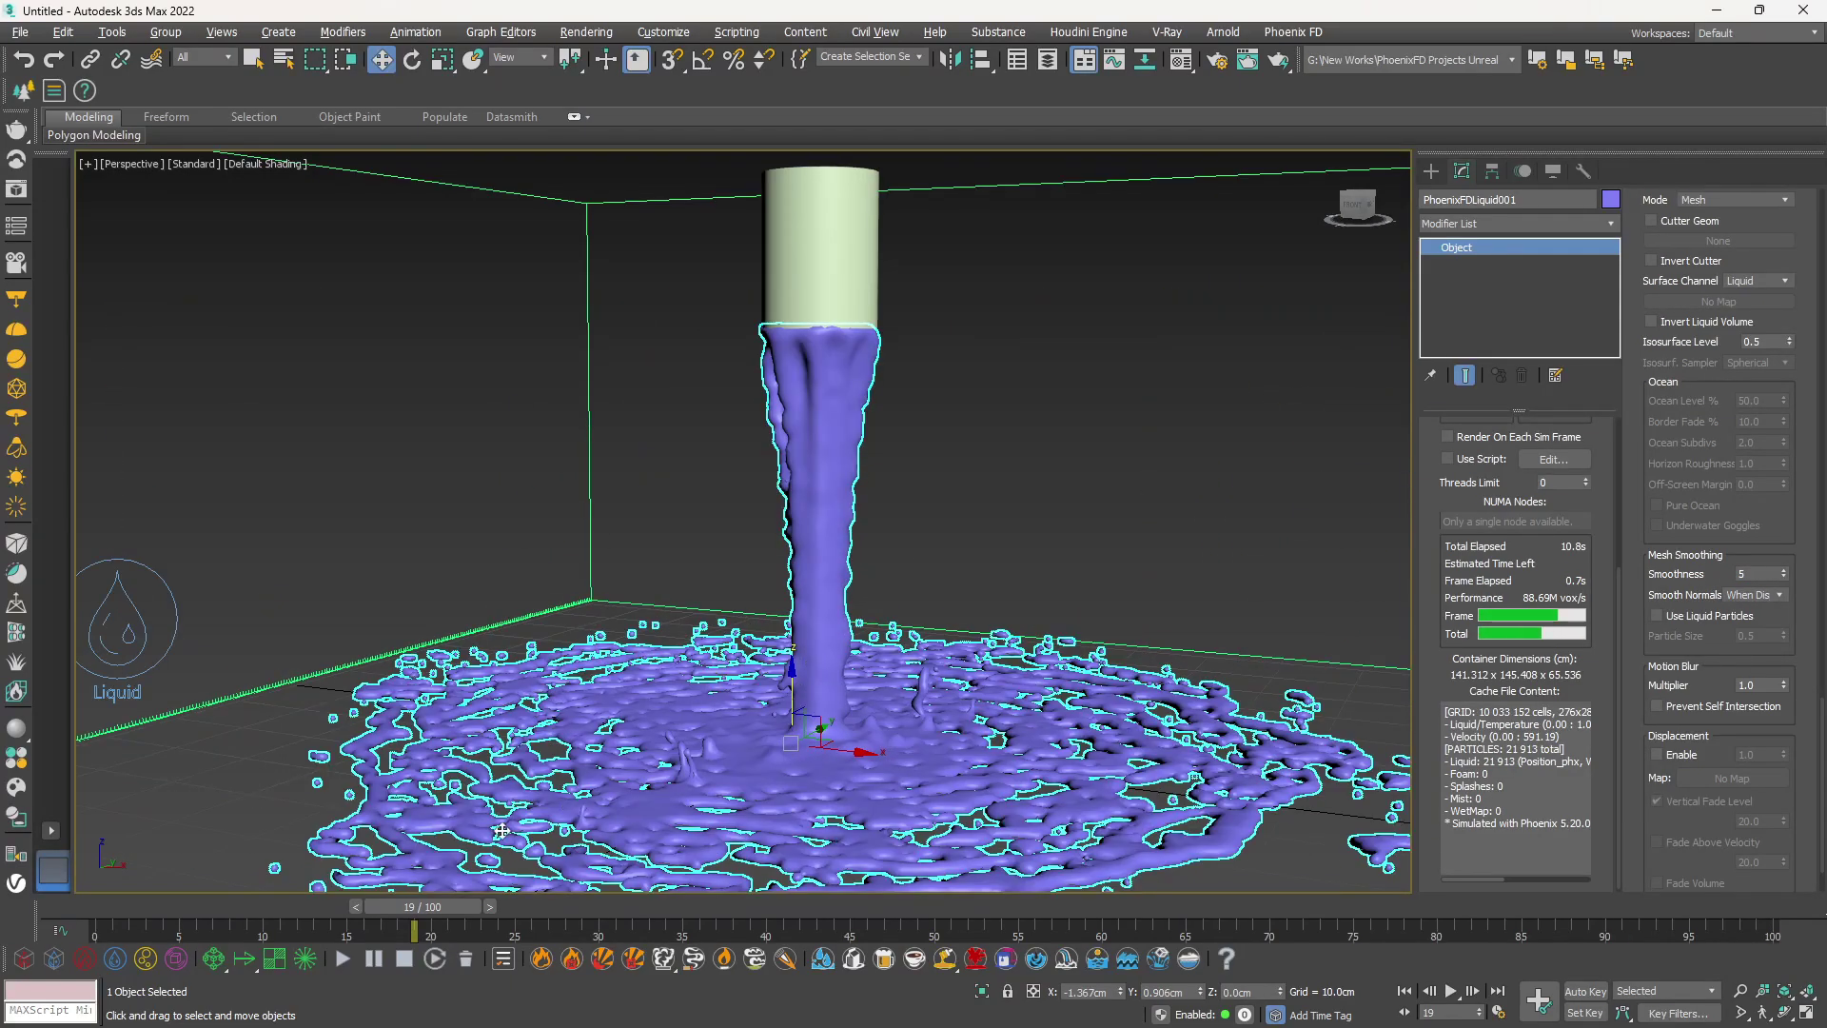
# Return to frame 0 and create a teapot with a radius of about 10.5 cm on the ground beneath the cylinder
pyautogui.moveTo(412, 911); pyautogui.dragTo(94, 930)
pyautogui.scroll(-5, 1637, 433)
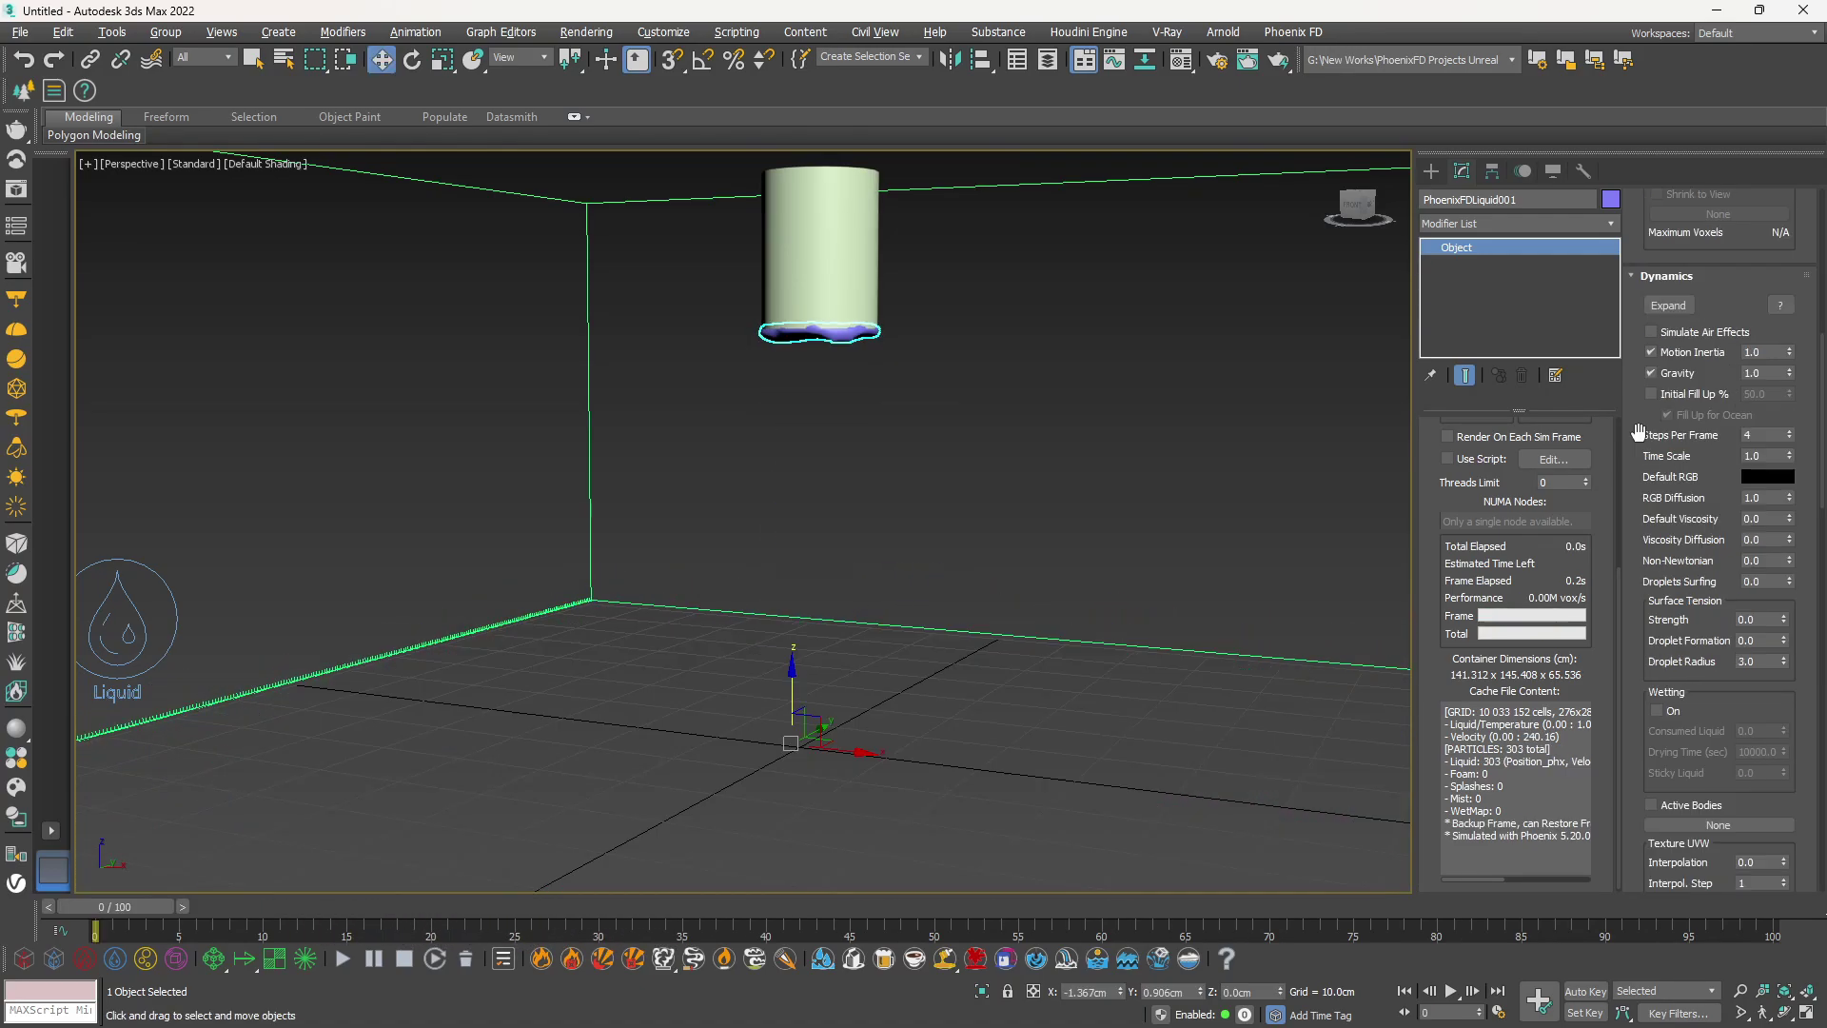
pyautogui.scroll(10, 1637, 432)
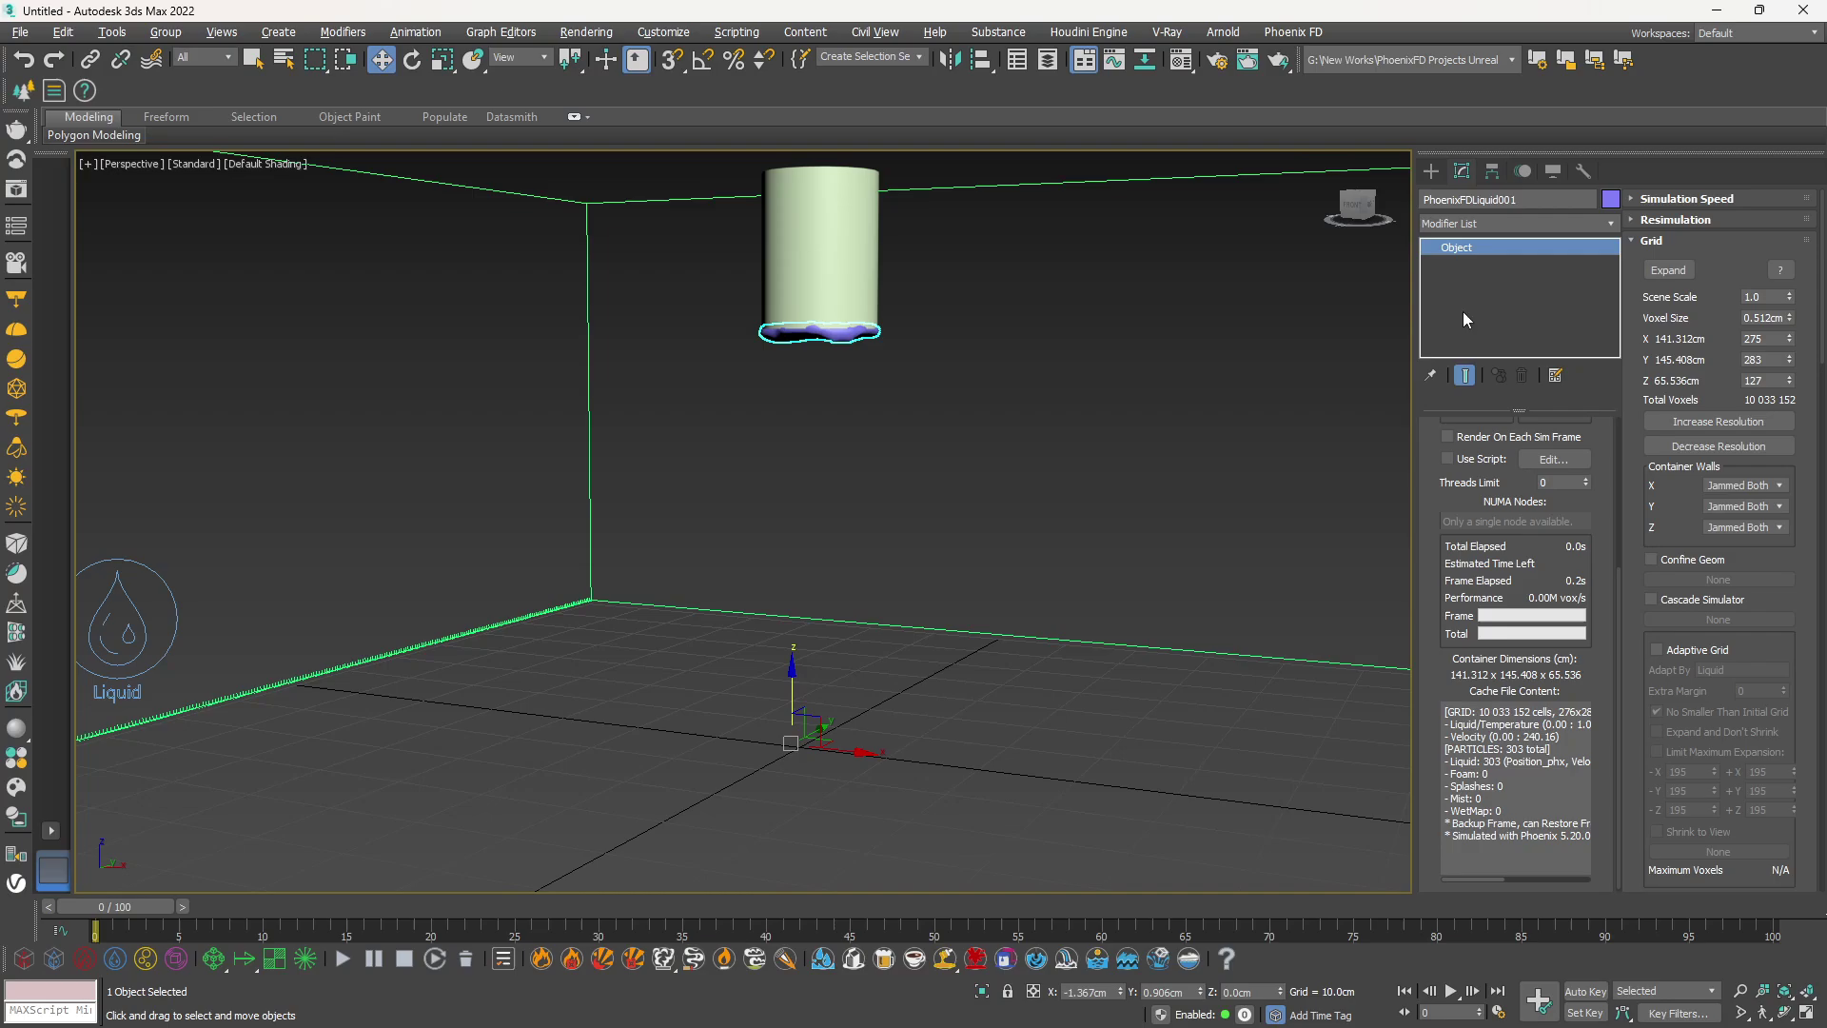
pyautogui.click(1431, 170)
pyautogui.click(1517, 229)
pyautogui.click(1439, 245)
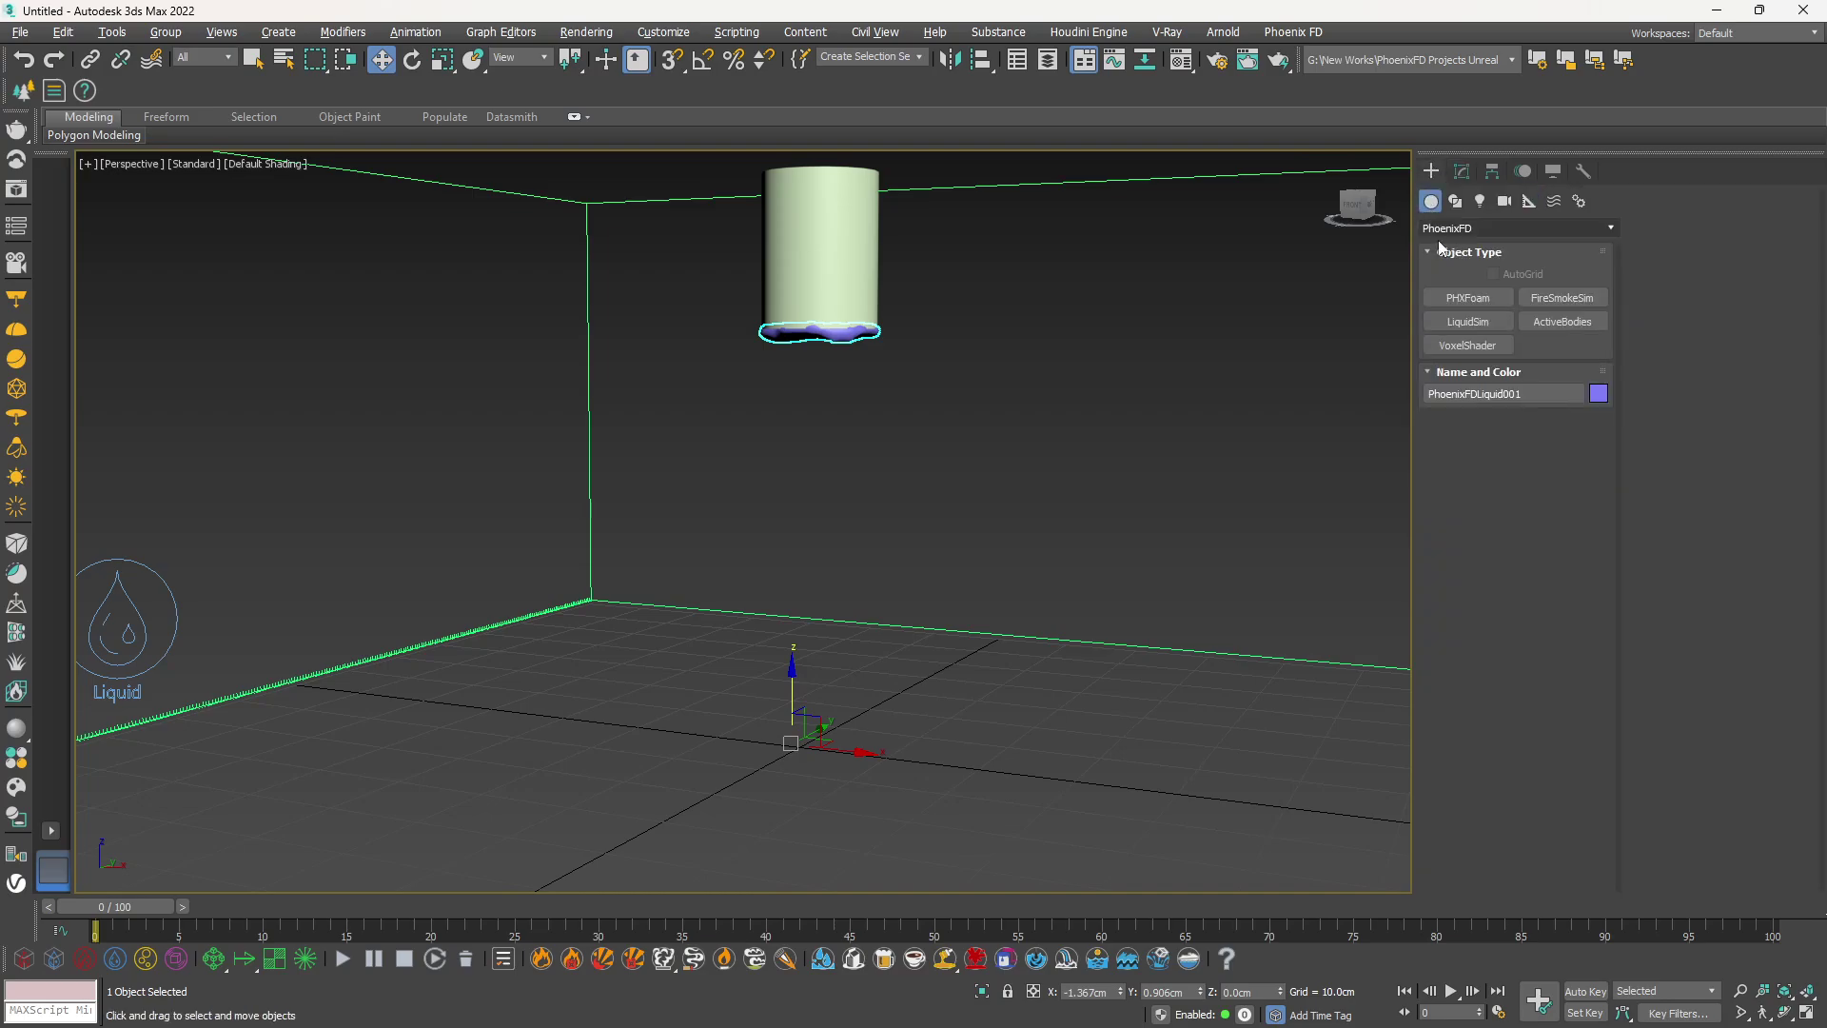
pyautogui.click(1496, 229)
pyautogui.click(1476, 244)
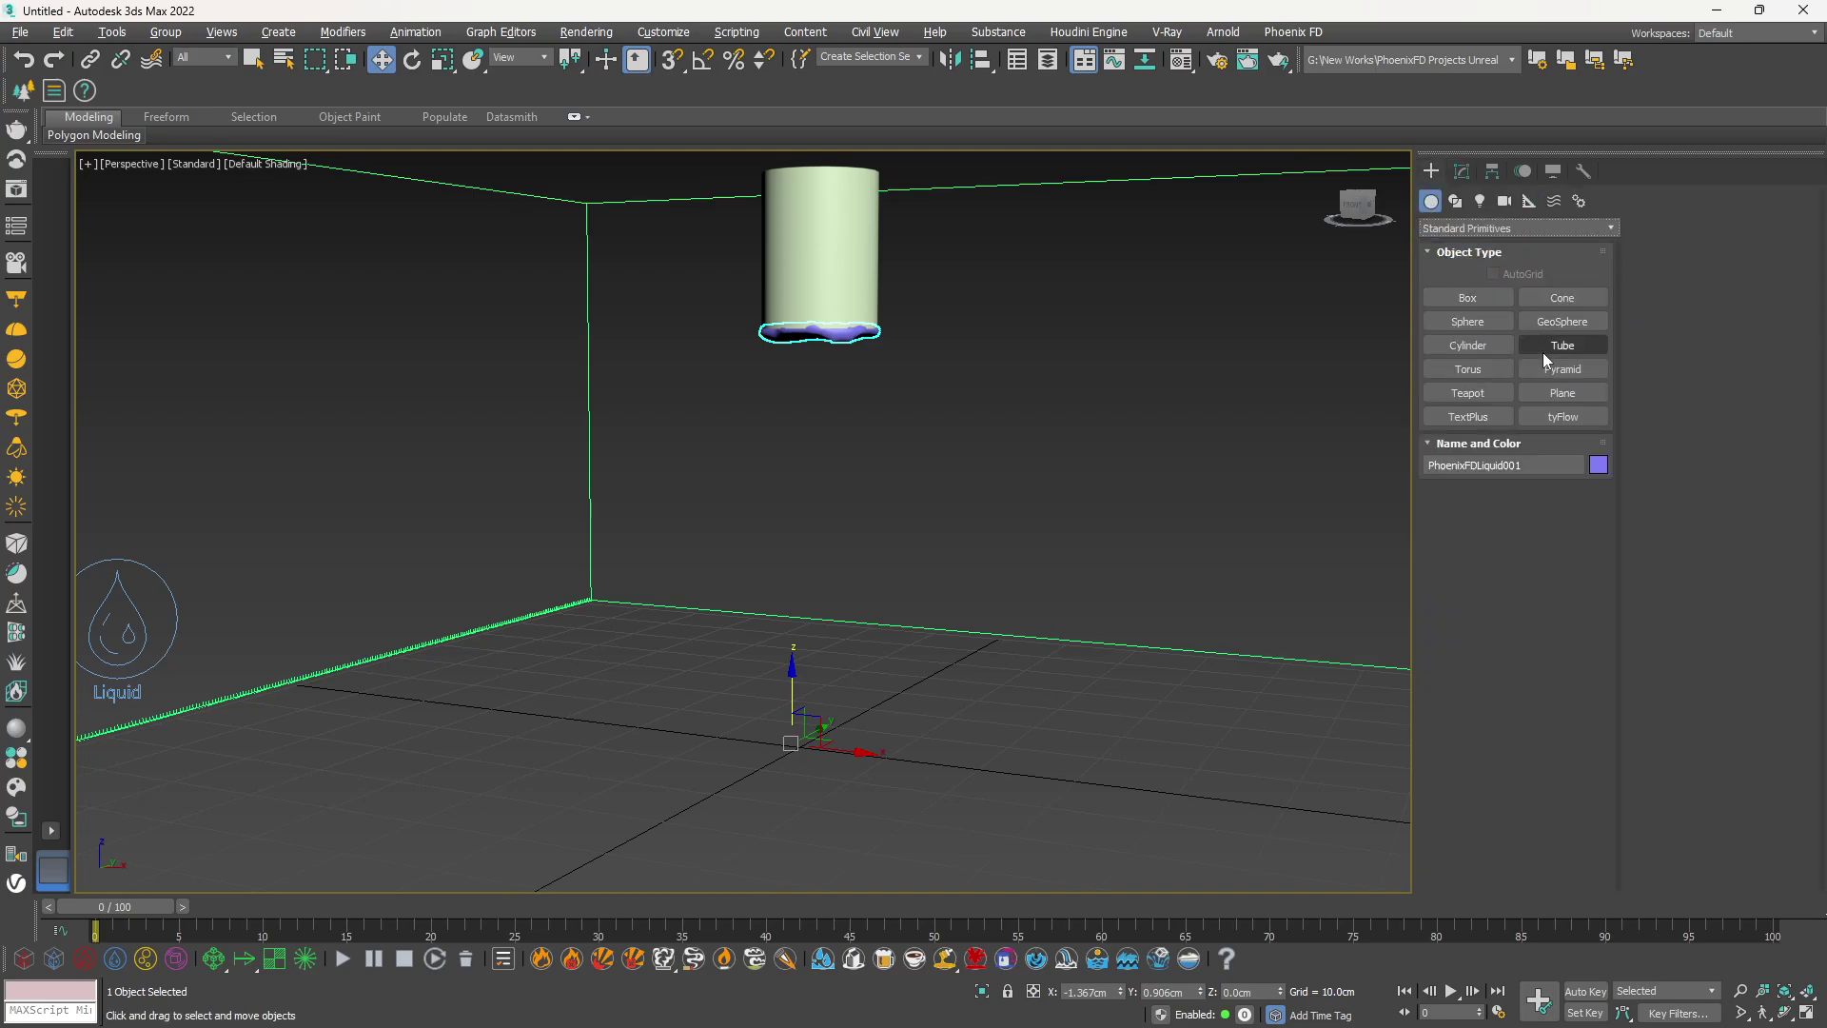
pyautogui.click(1466, 393)
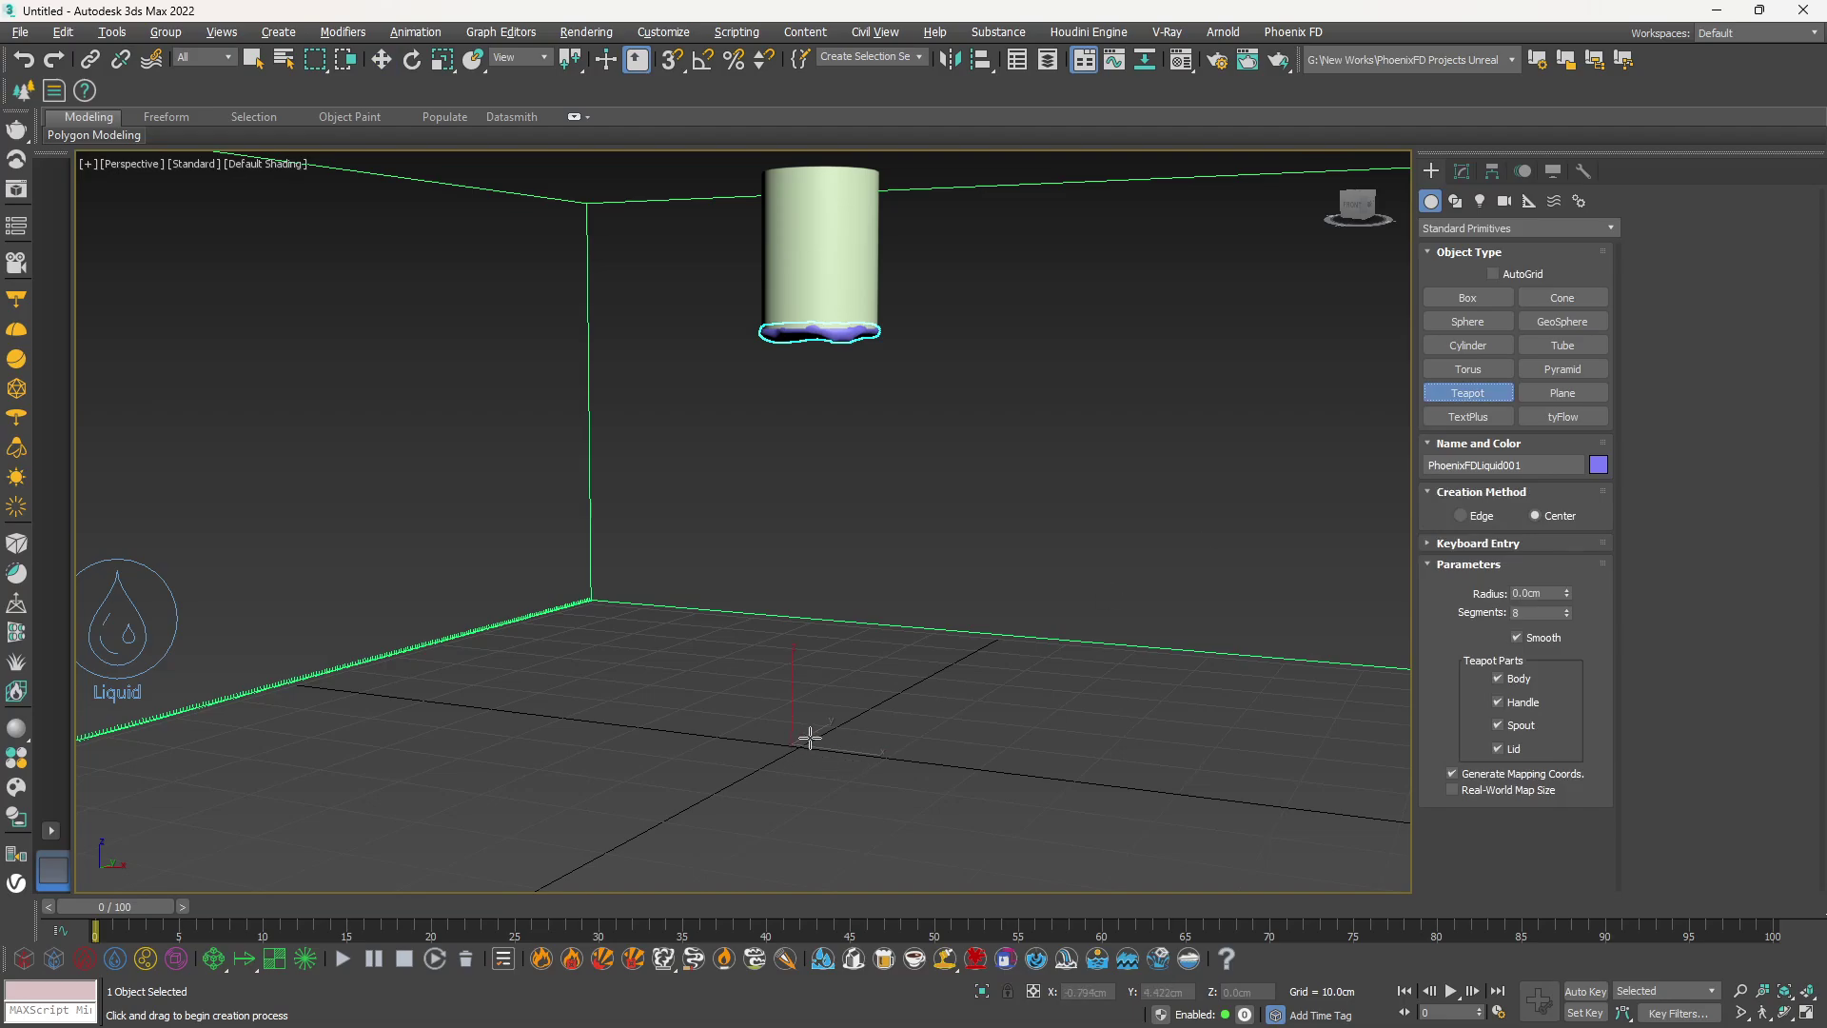
pyautogui.moveTo(809, 738); pyautogui.dragTo(795, 758)
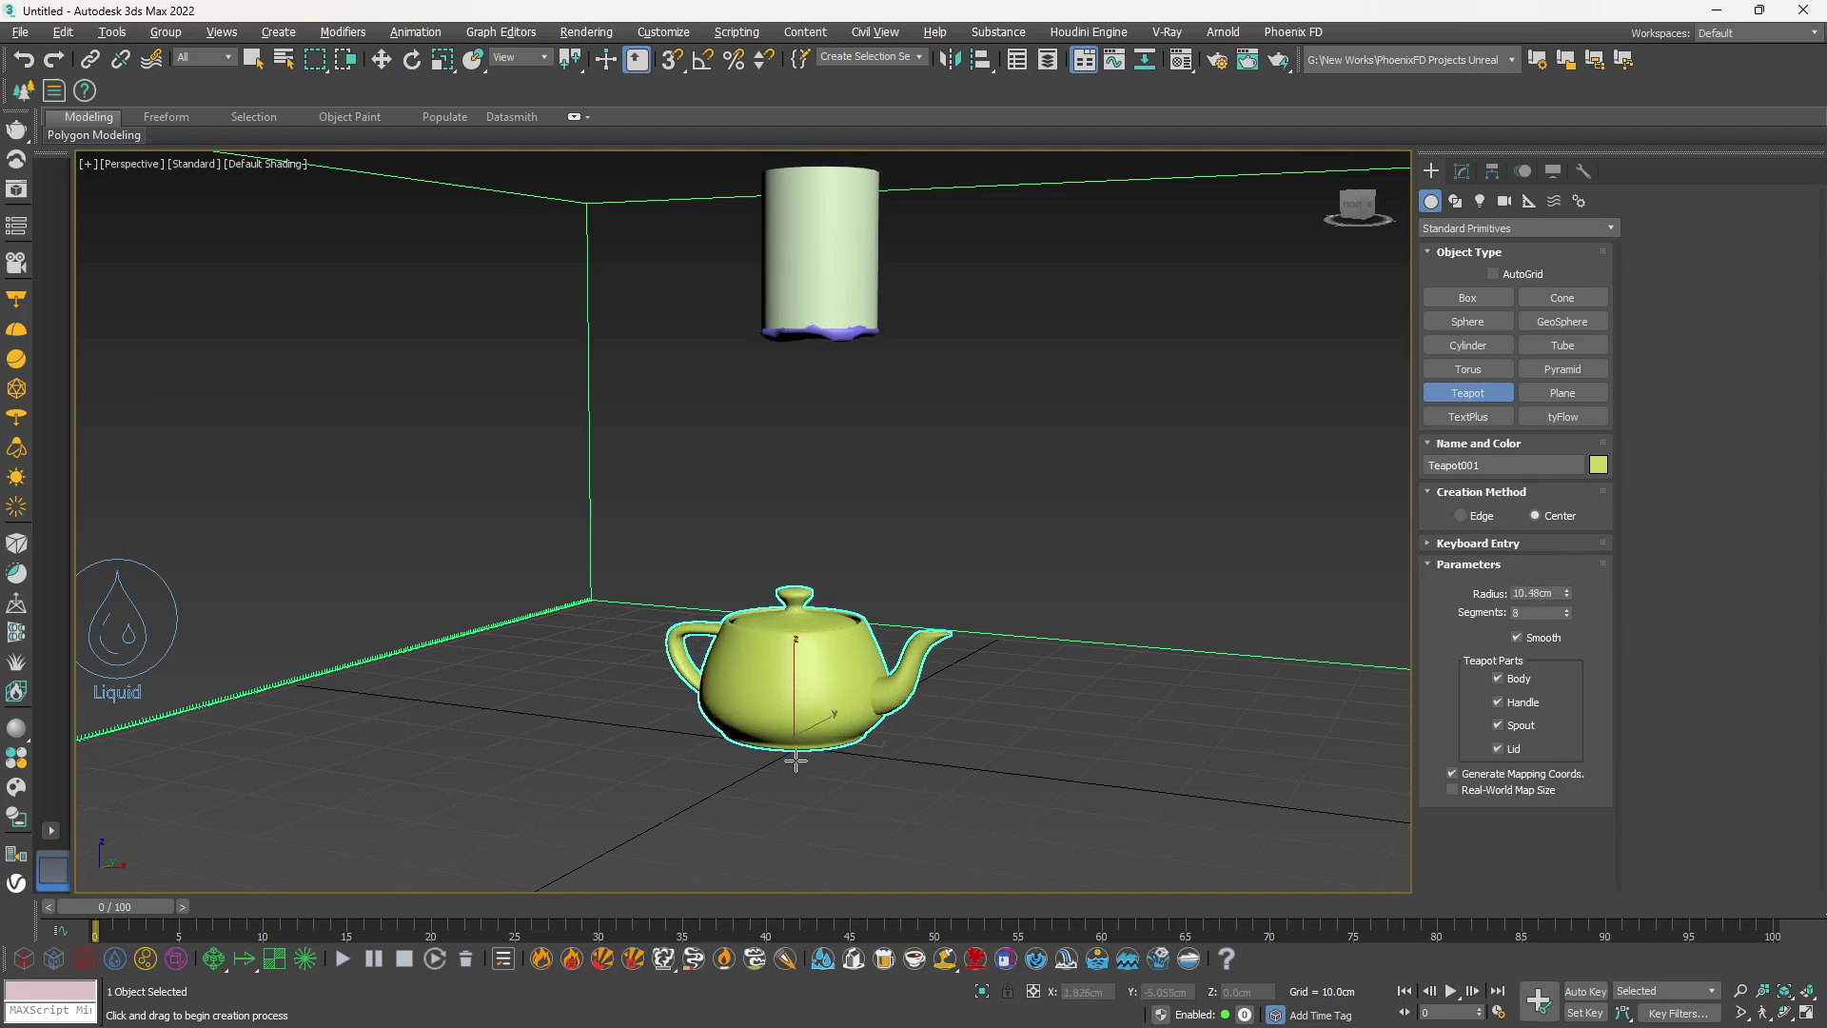
# Run the liquid simulation with the teapot in the liquid's path and stop it after about 23 frames
pyautogui.click(342, 958)
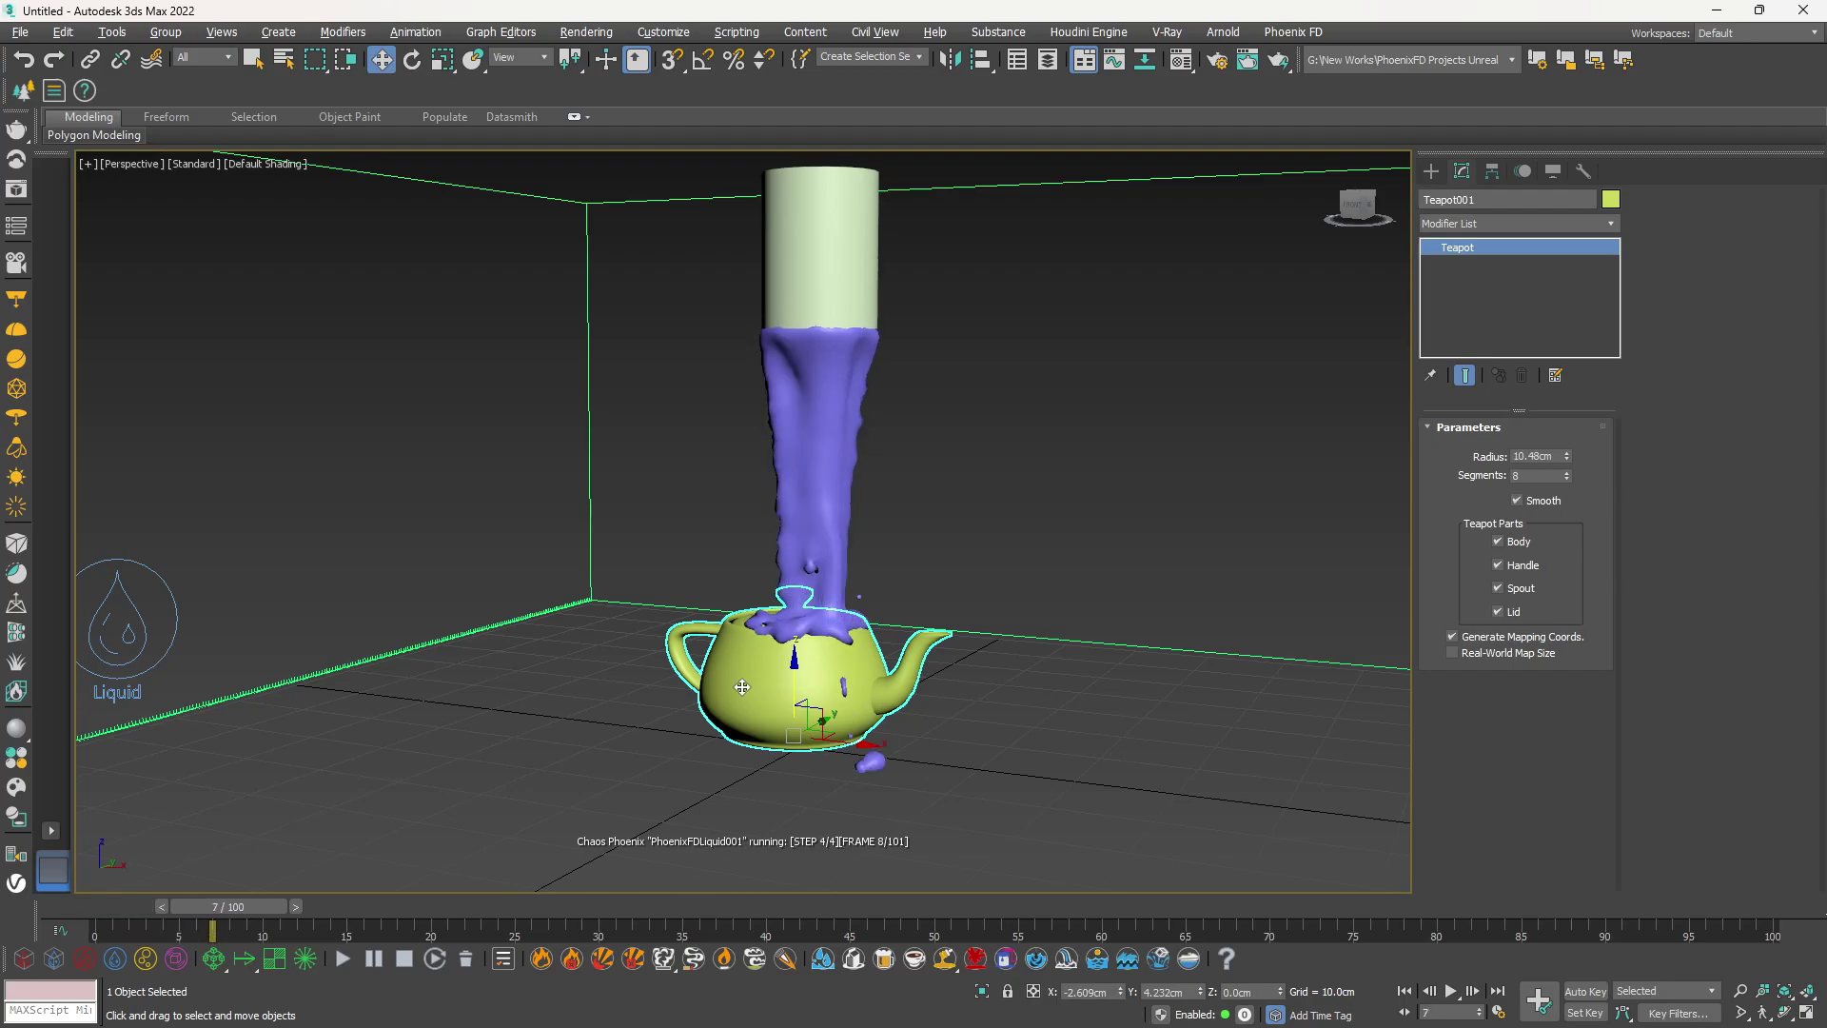
pyautogui.moveTo(614, 671)
pyautogui.keyDown('alt'); pyautogui.mouseDown(button='middle')
pyautogui.moveTo(650, 675)
pyautogui.moveTo(632, 666)
pyautogui.mouseUp(button='middle'); pyautogui.keyUp('alt')
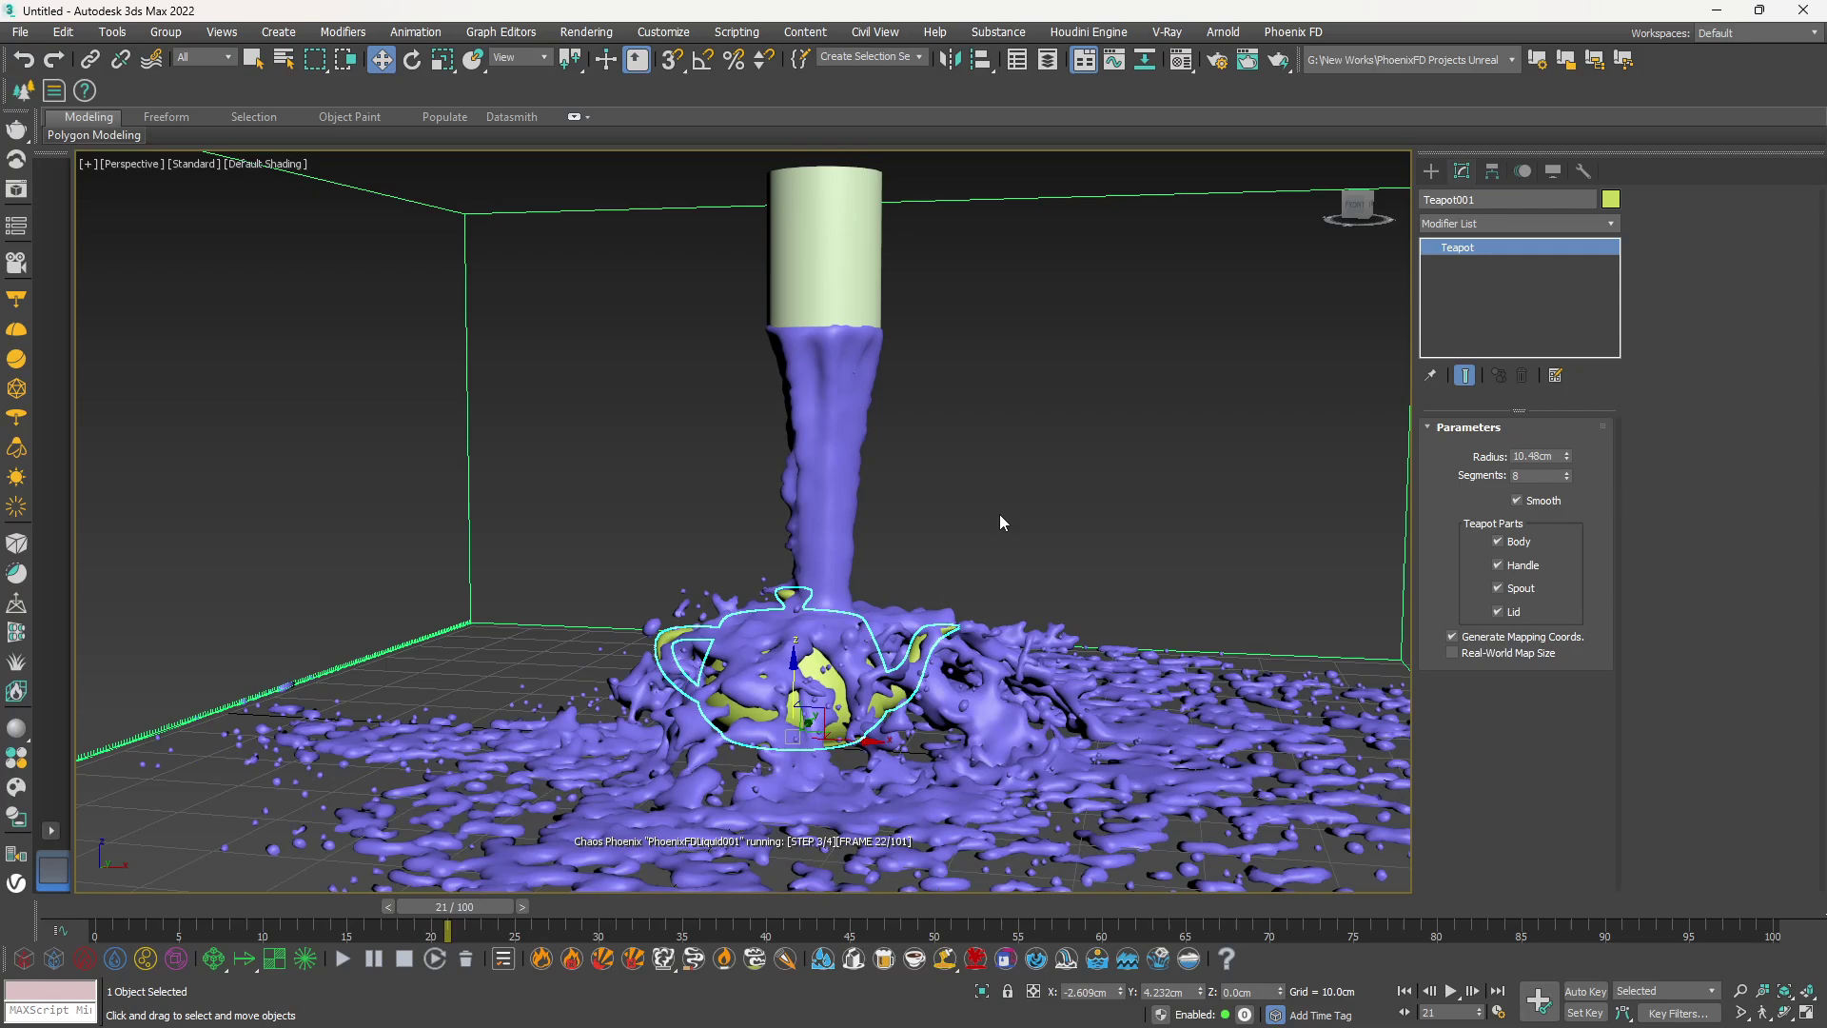
pyautogui.click(403, 959)
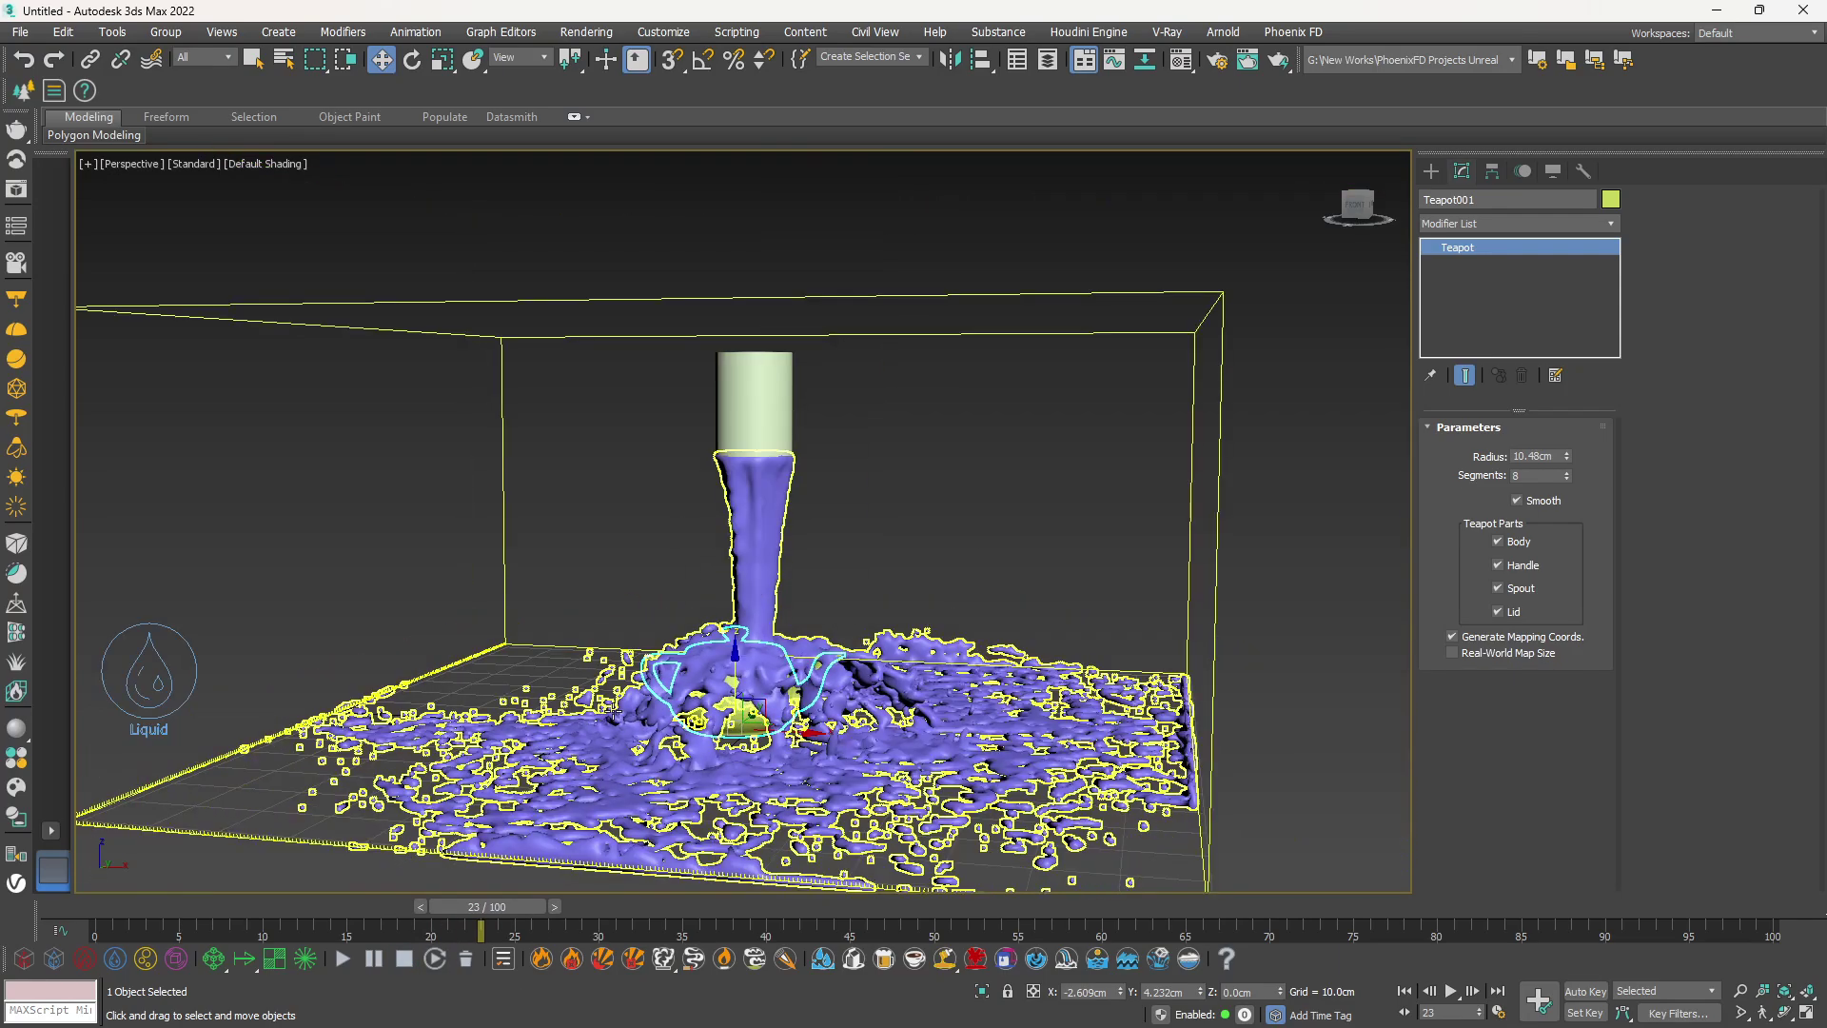
# Scrub the simulated frames between 14 and 20 and examine how the liquid splashes over the teapot
pyautogui.moveTo(555, 904); pyautogui.dragTo(335, 937)
pyautogui.press('.')
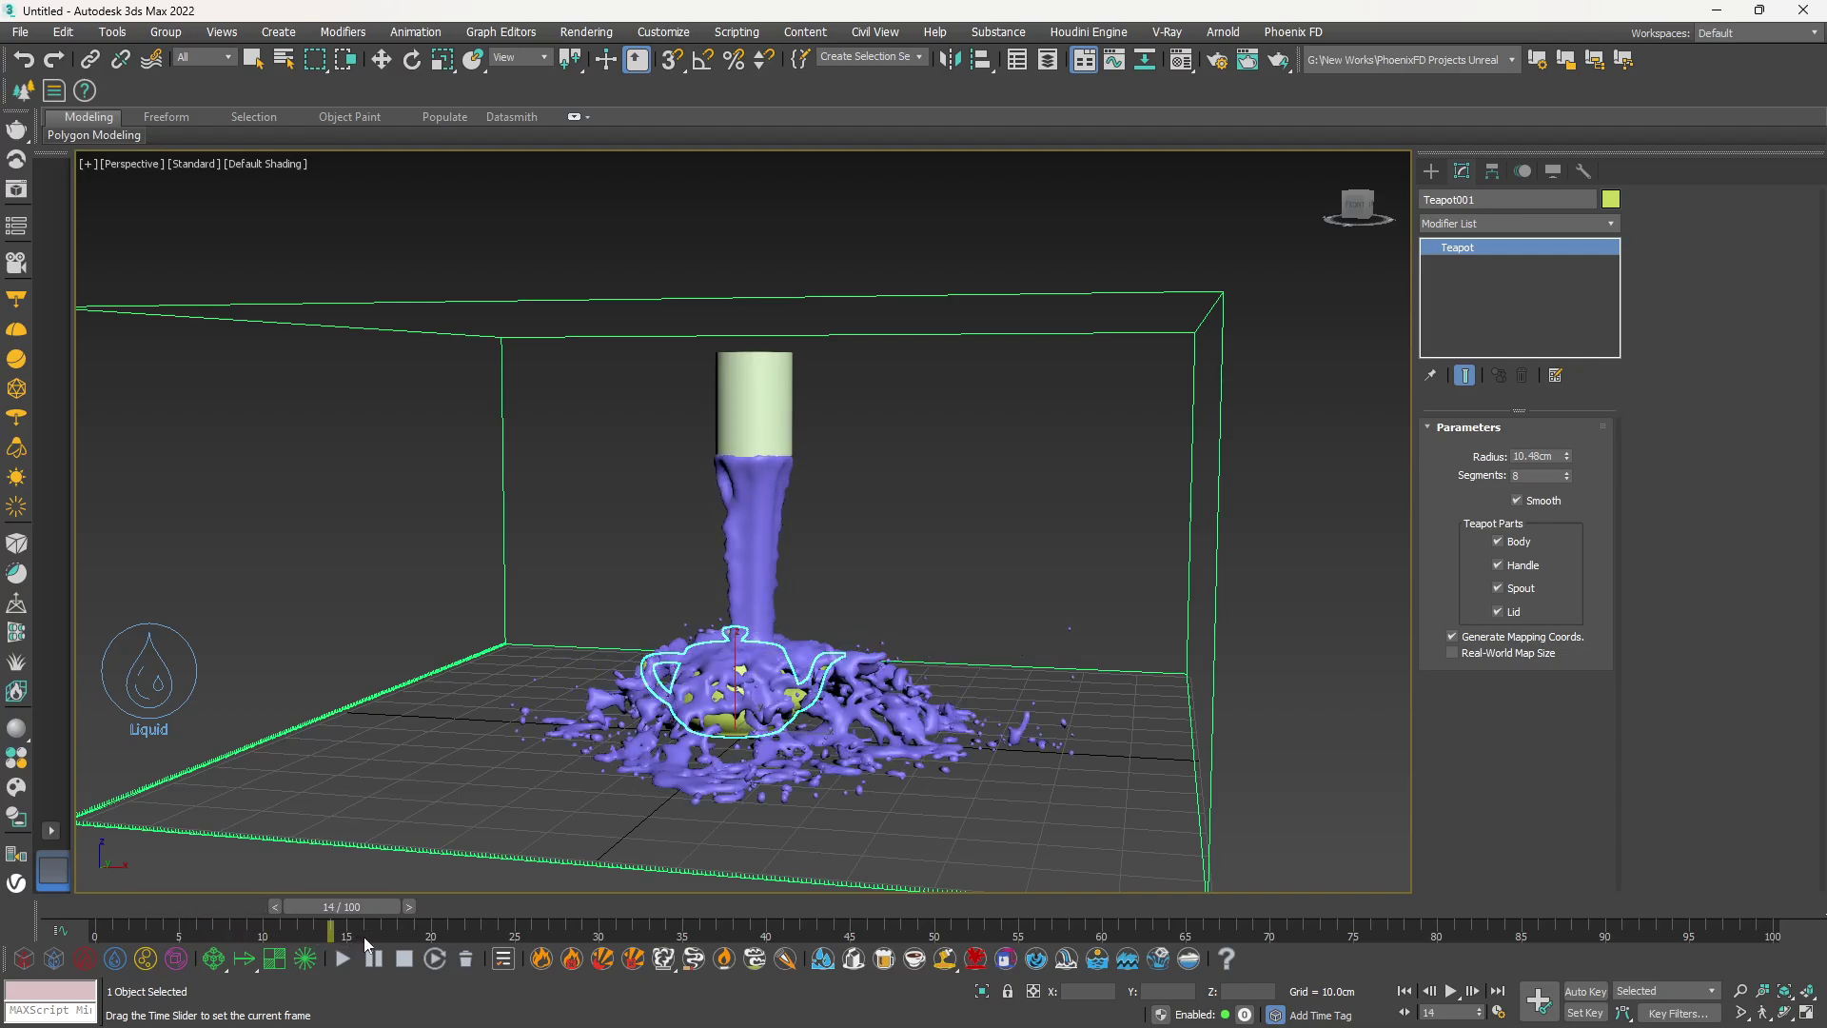
pyautogui.press('w')
pyautogui.scroll(5, 681, 675)
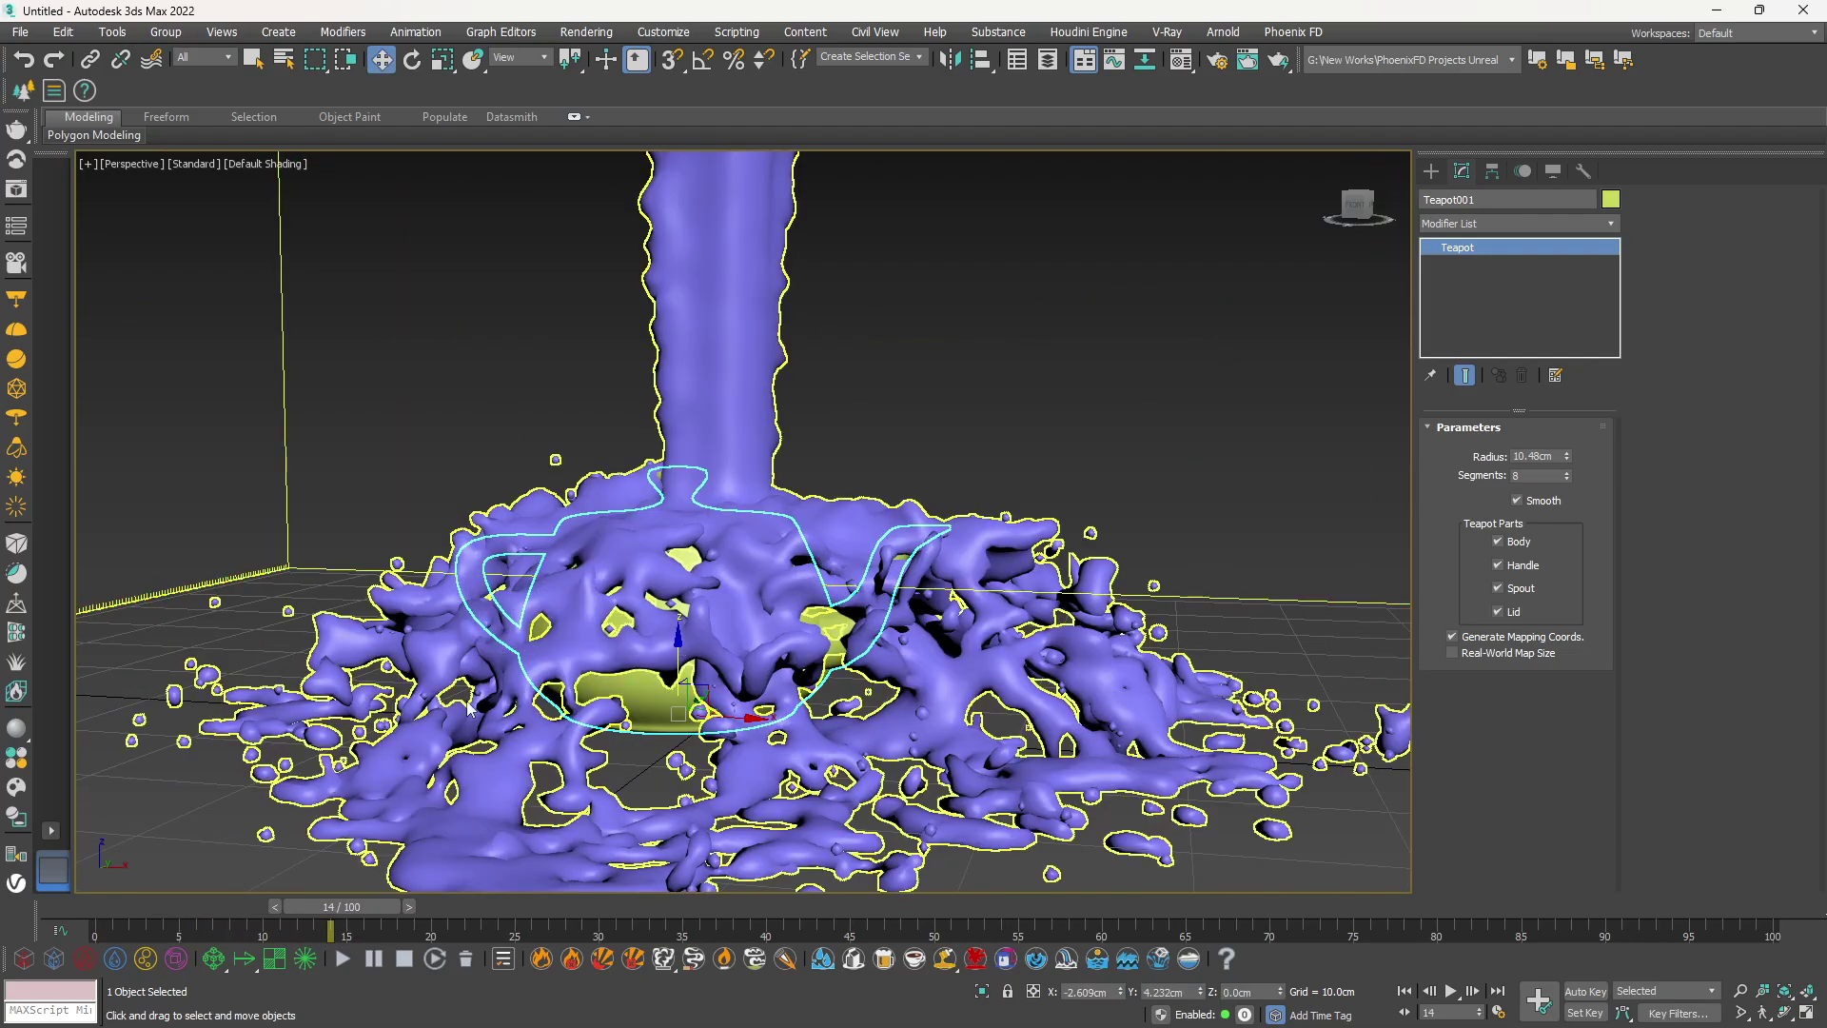
pyautogui.keyDown('alt'); pyautogui.moveTo(703, 618); pyautogui.dragTo(428, 770, button='middle'); pyautogui.keyUp('alt')
pyautogui.moveTo(332, 914); pyautogui.dragTo(431, 926)
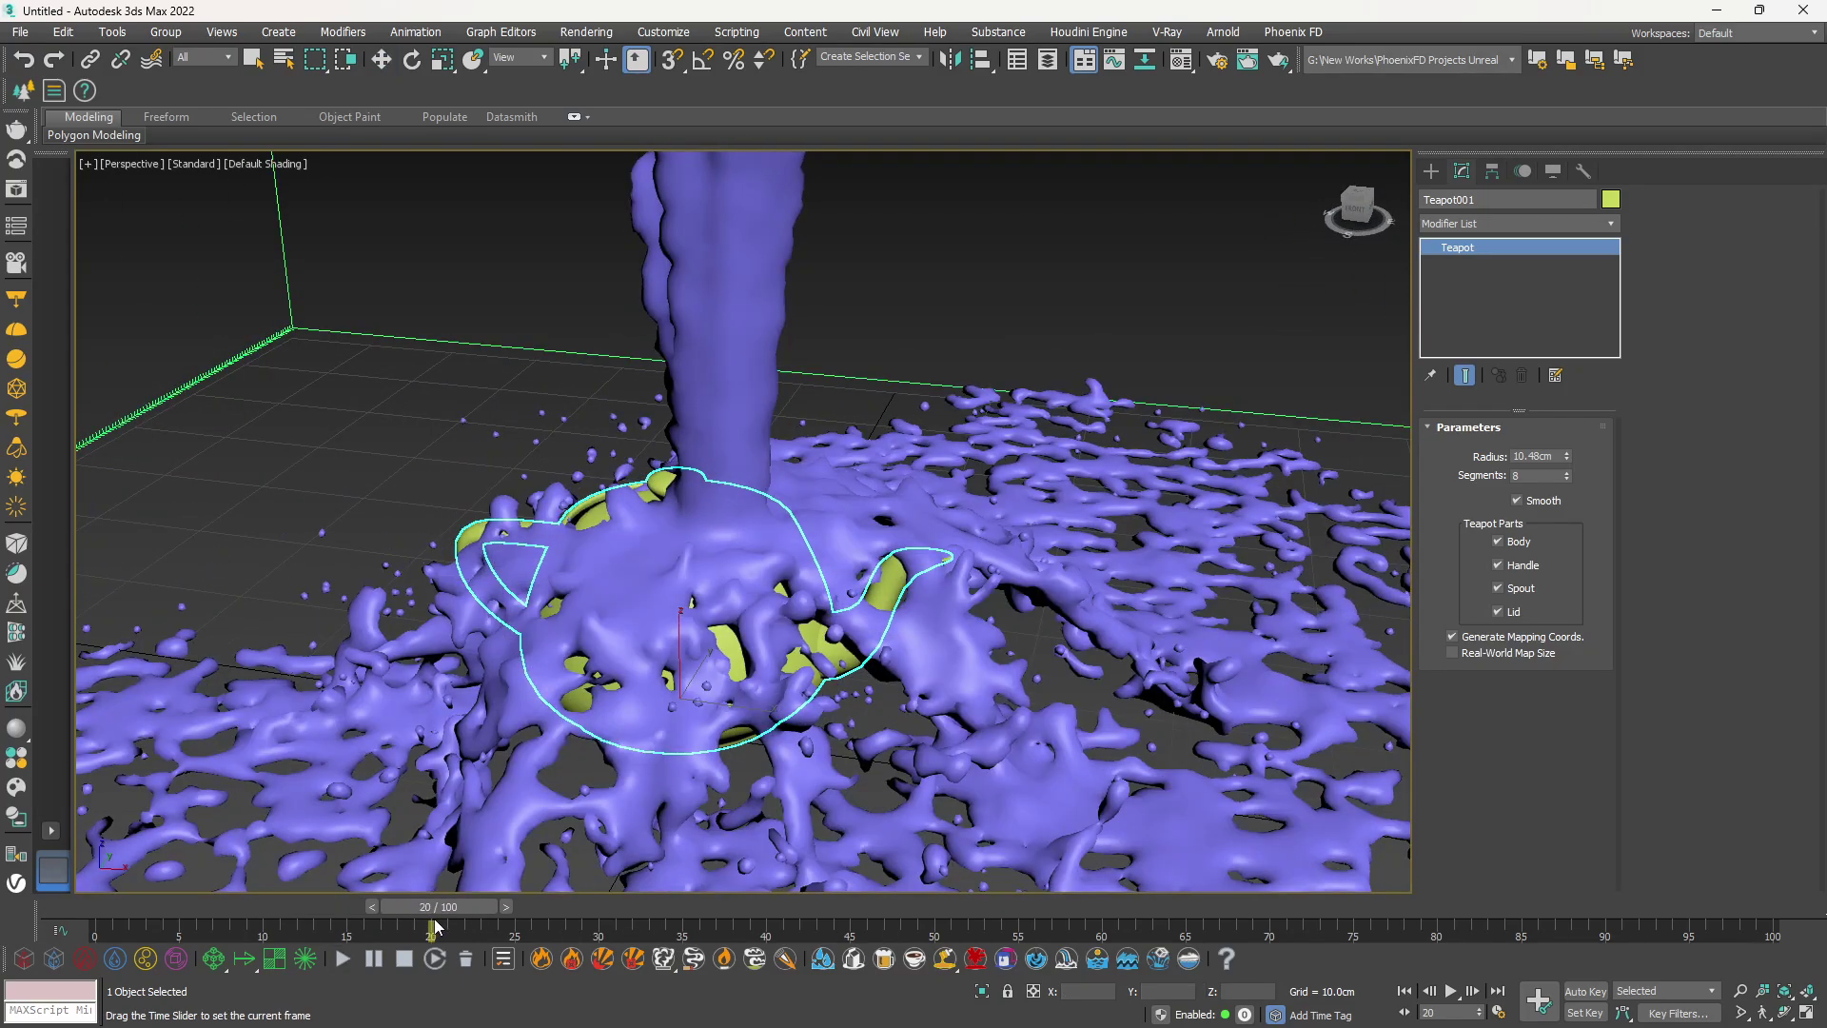
pyautogui.press('w')
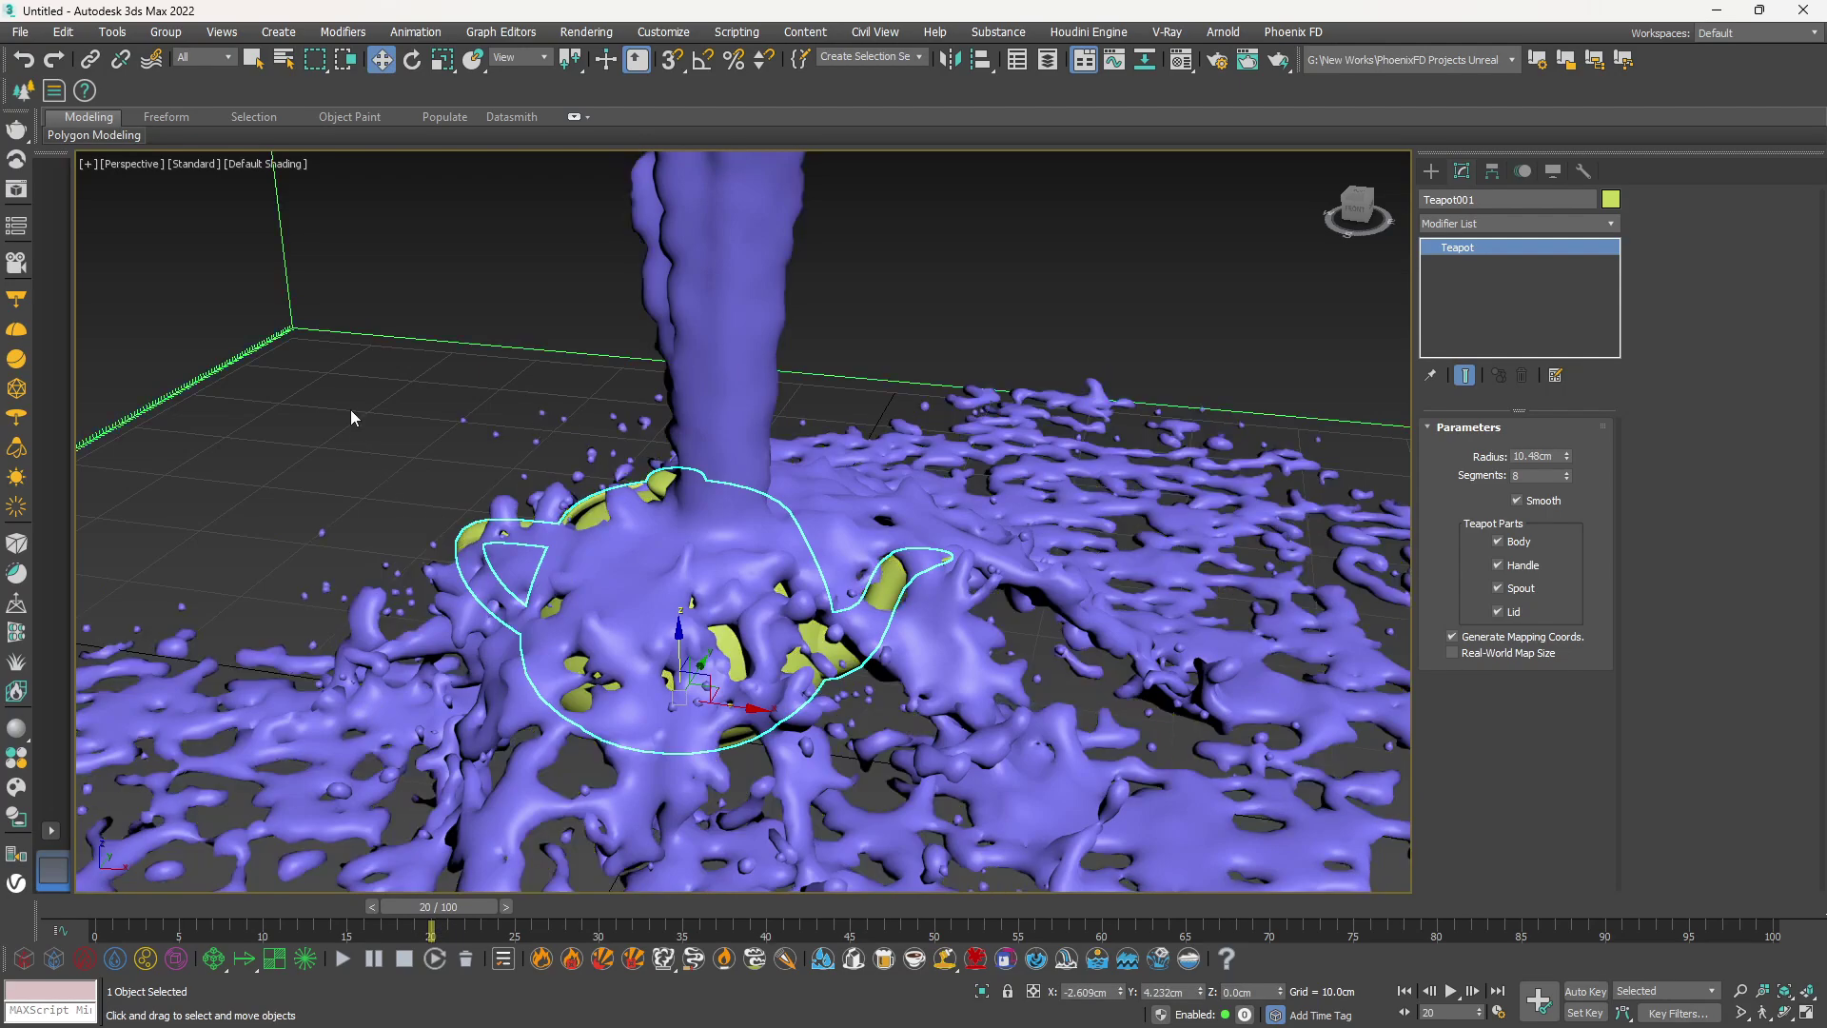
# Select the liquid simulator and set its surface tension Strength to 0.02 in the dynamics settings
pyautogui.click(298, 327)
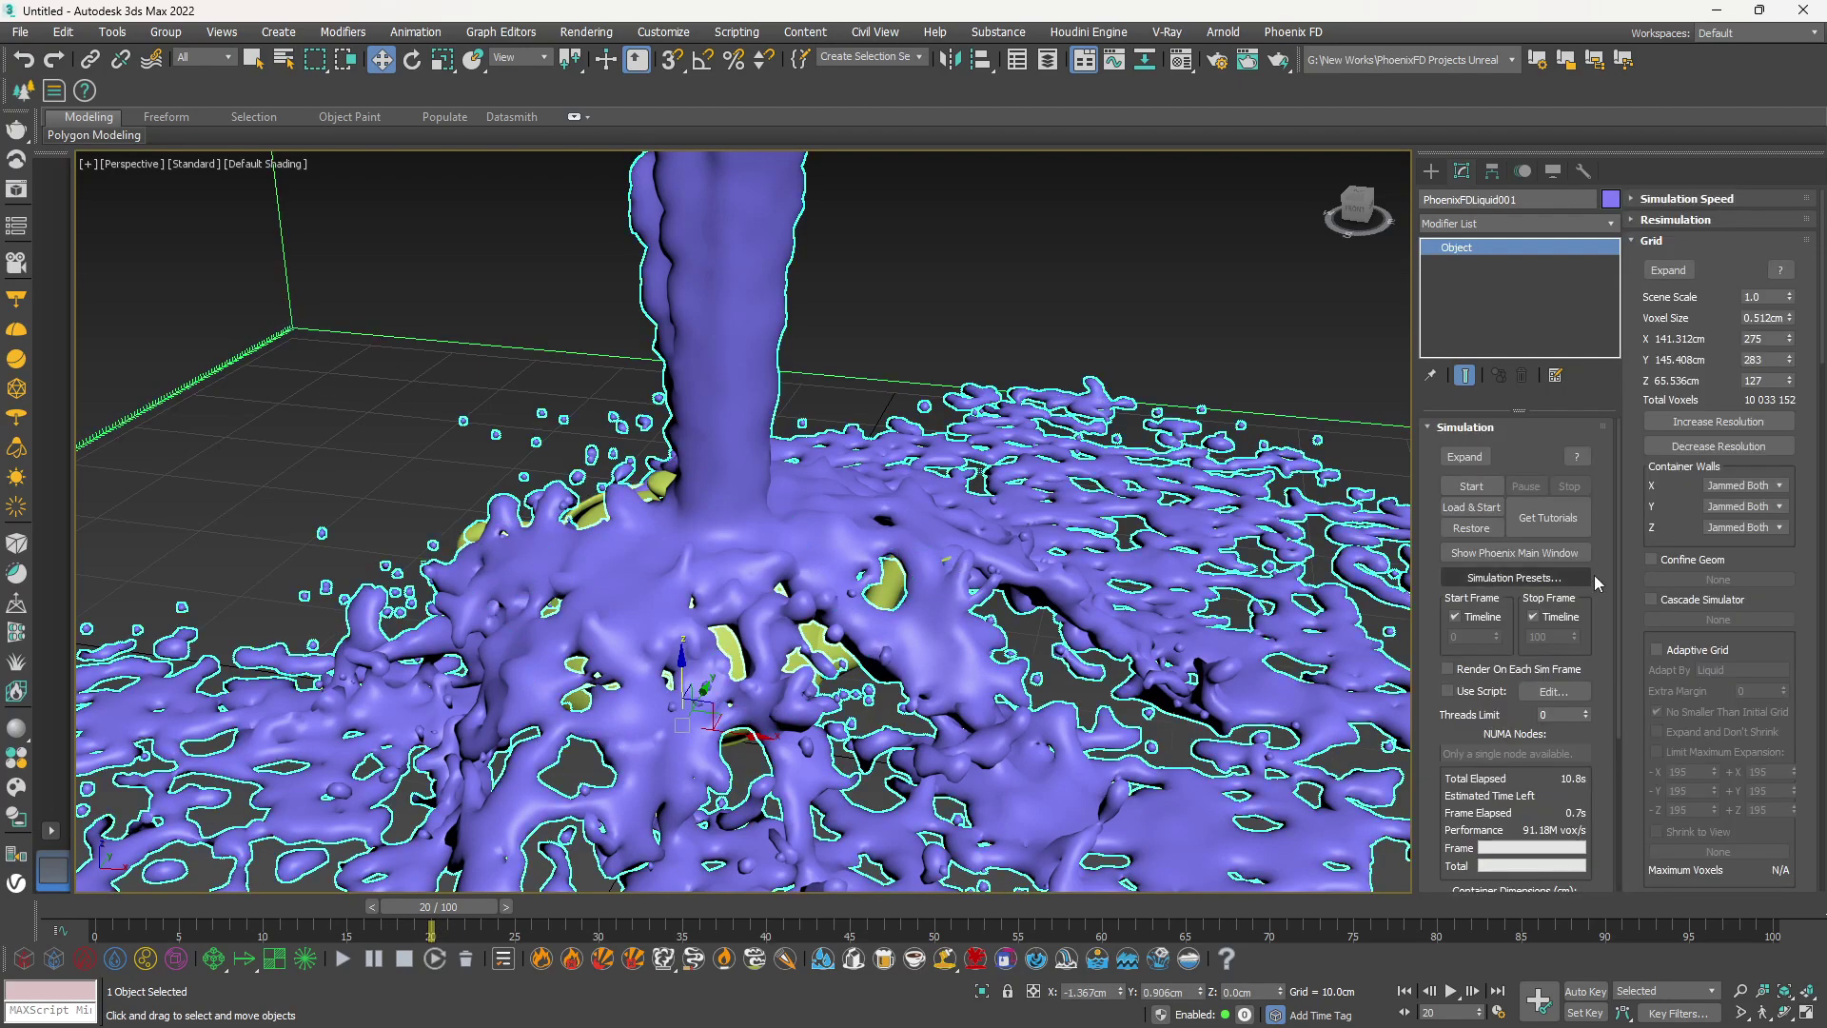
pyautogui.scroll(-5, 1660, 608)
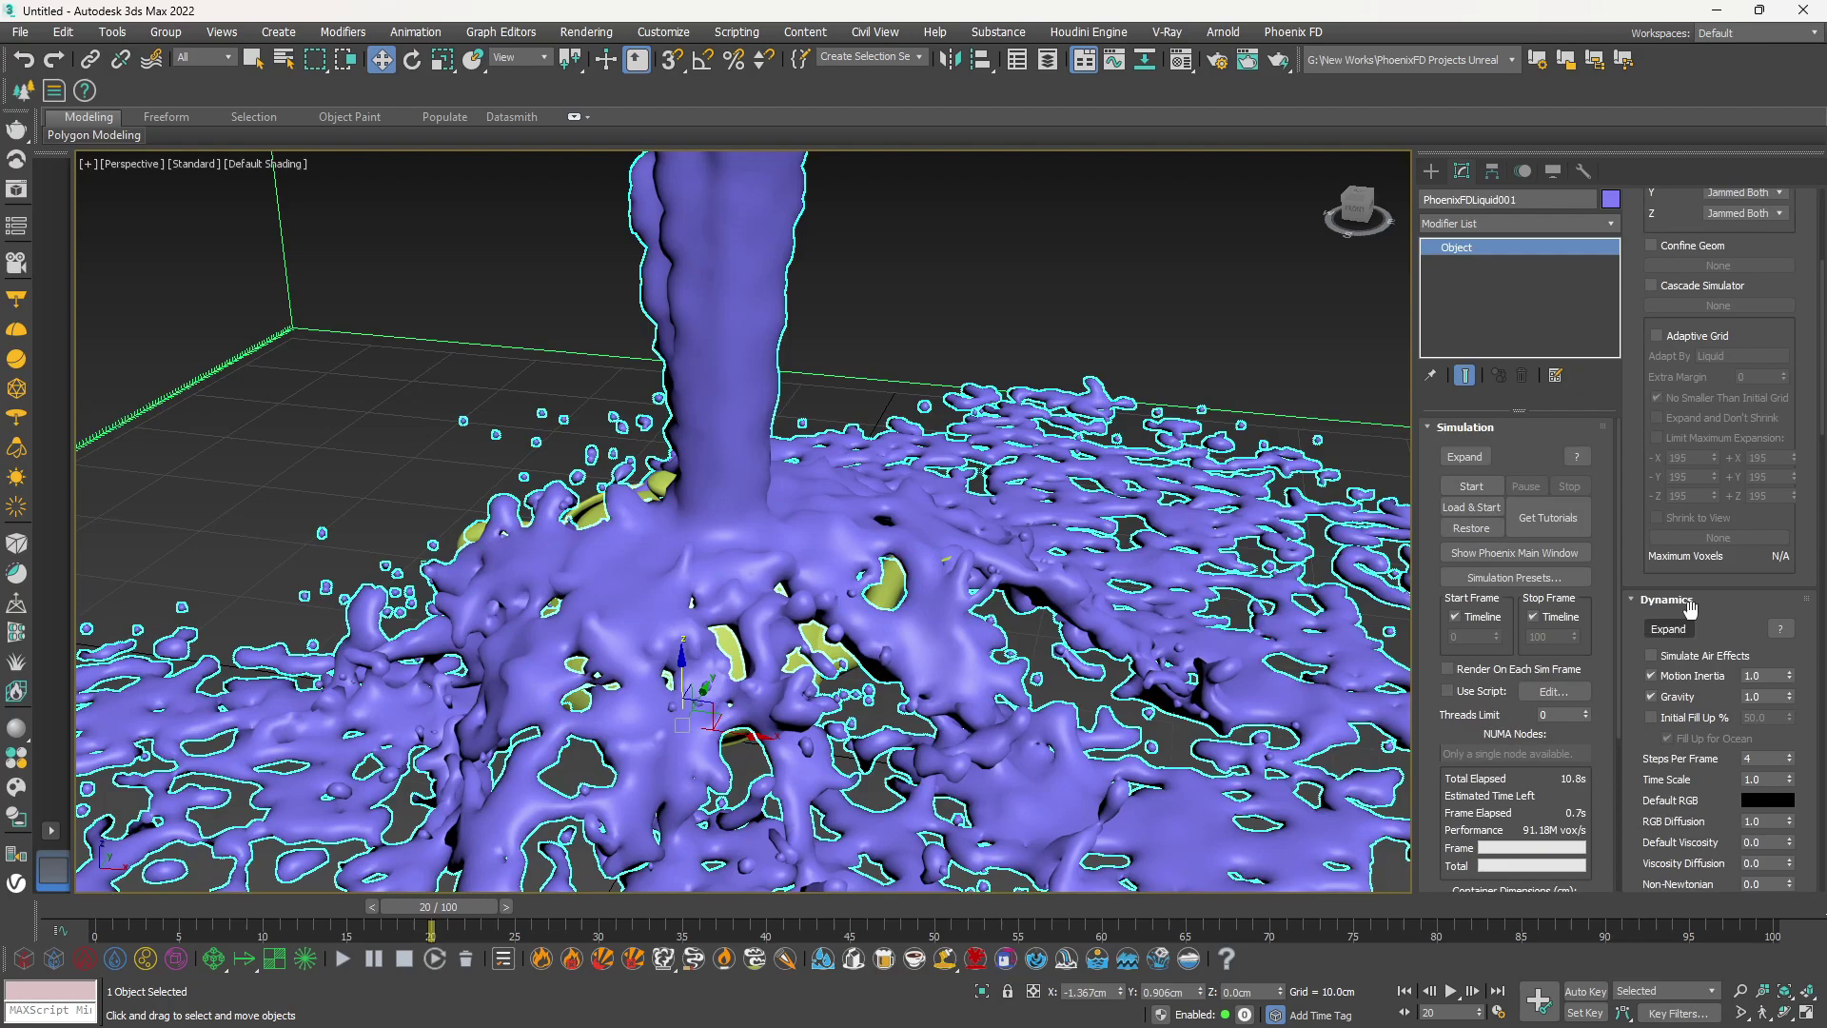
pyautogui.scroll(-3, 1635, 728)
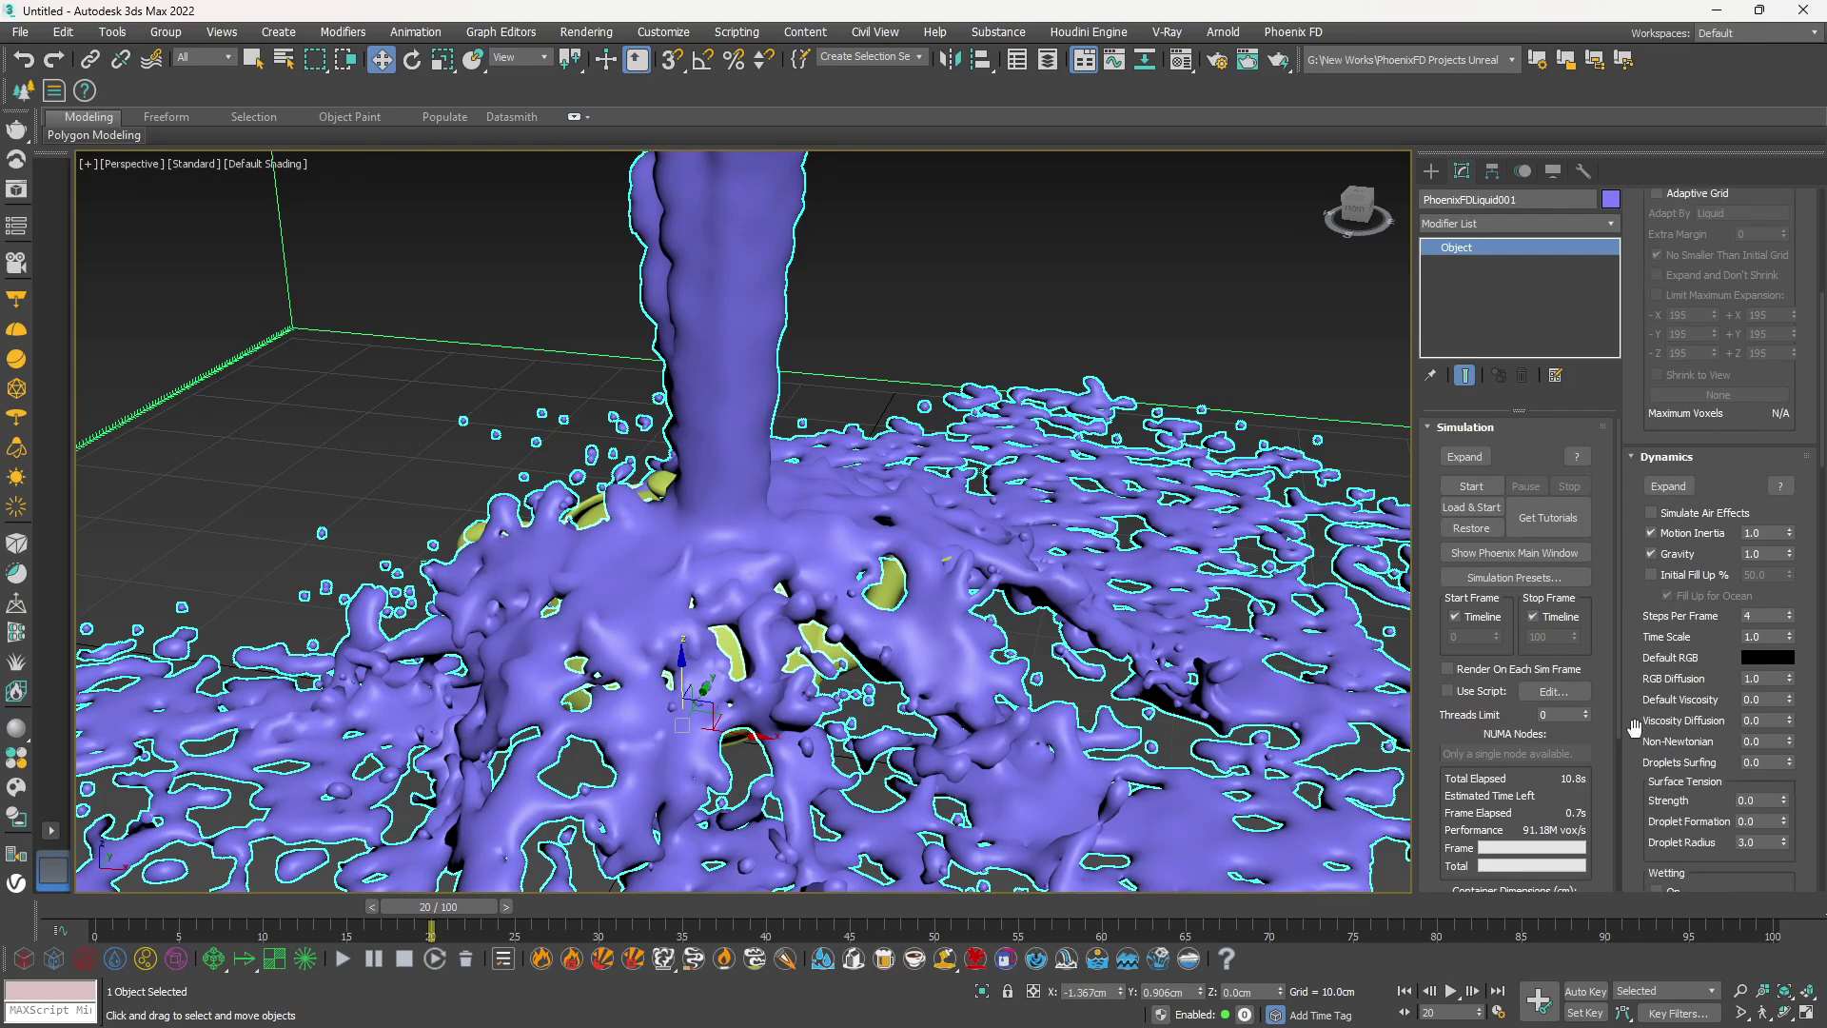
pyautogui.scroll(-1, 1634, 728)
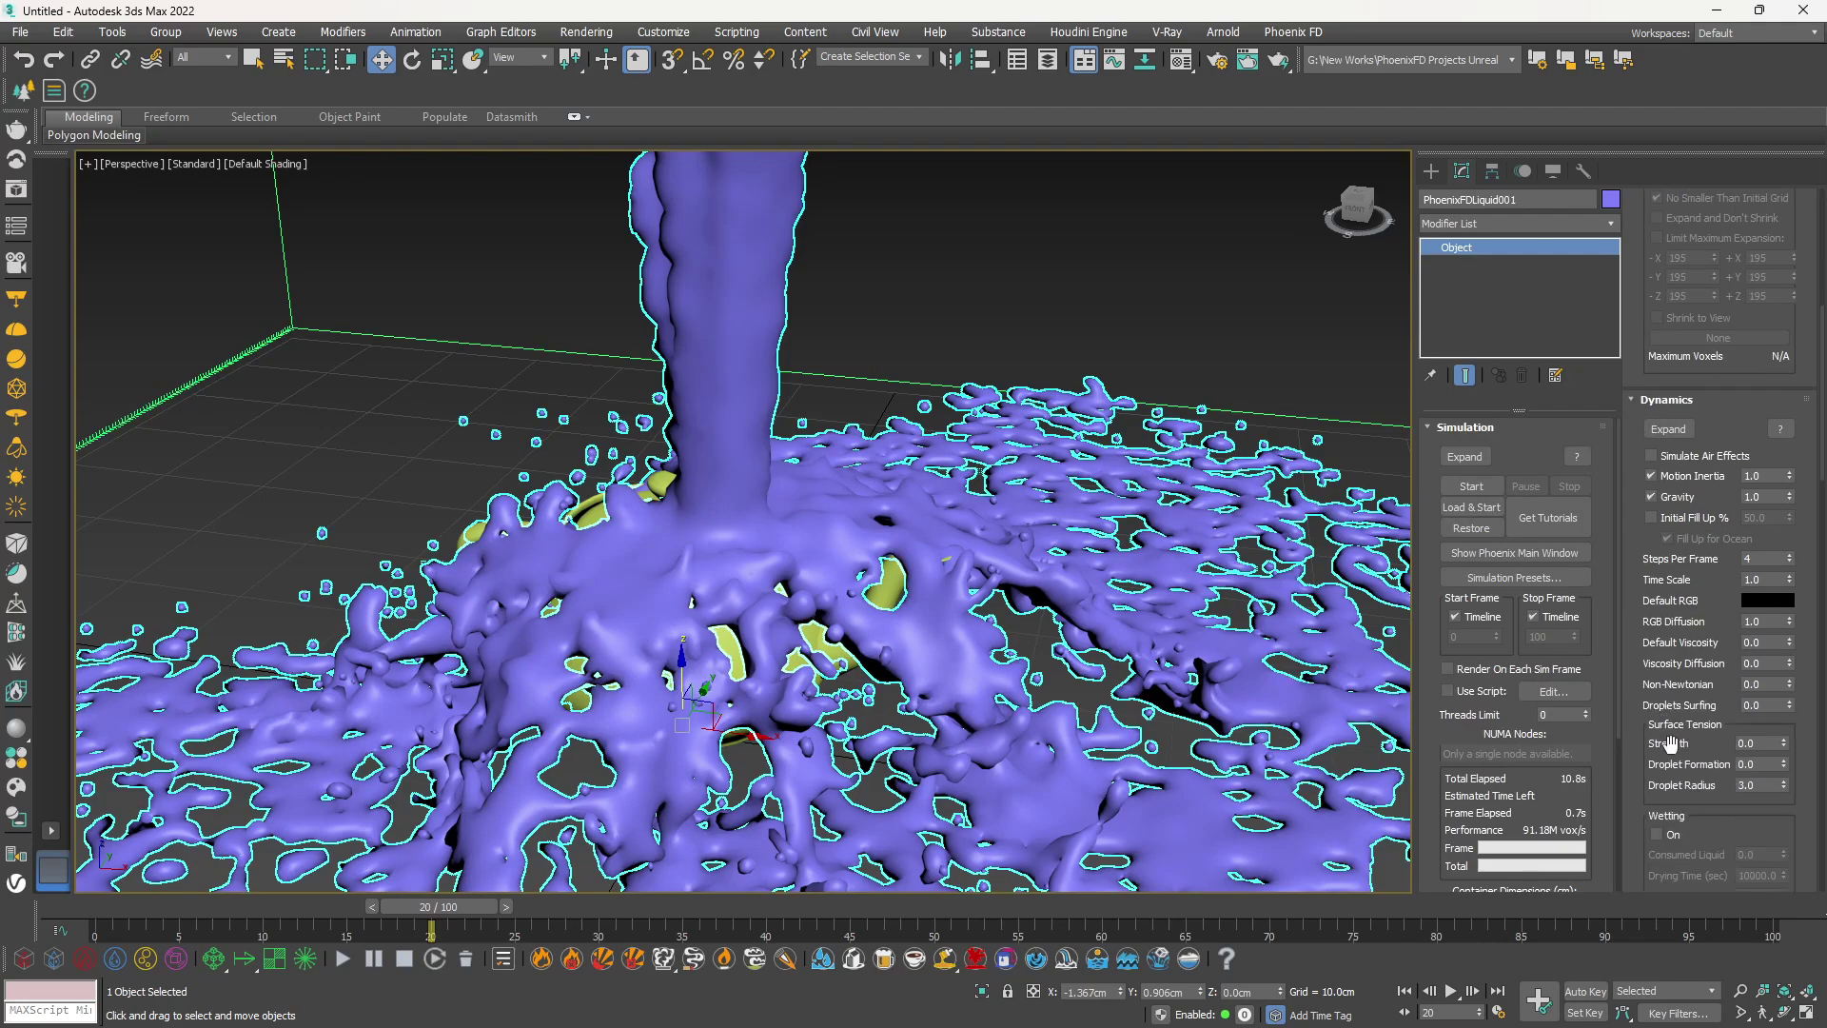
pyautogui.doubleClick(1751, 744)
pyautogui.scroll(-10, 1251, 706)
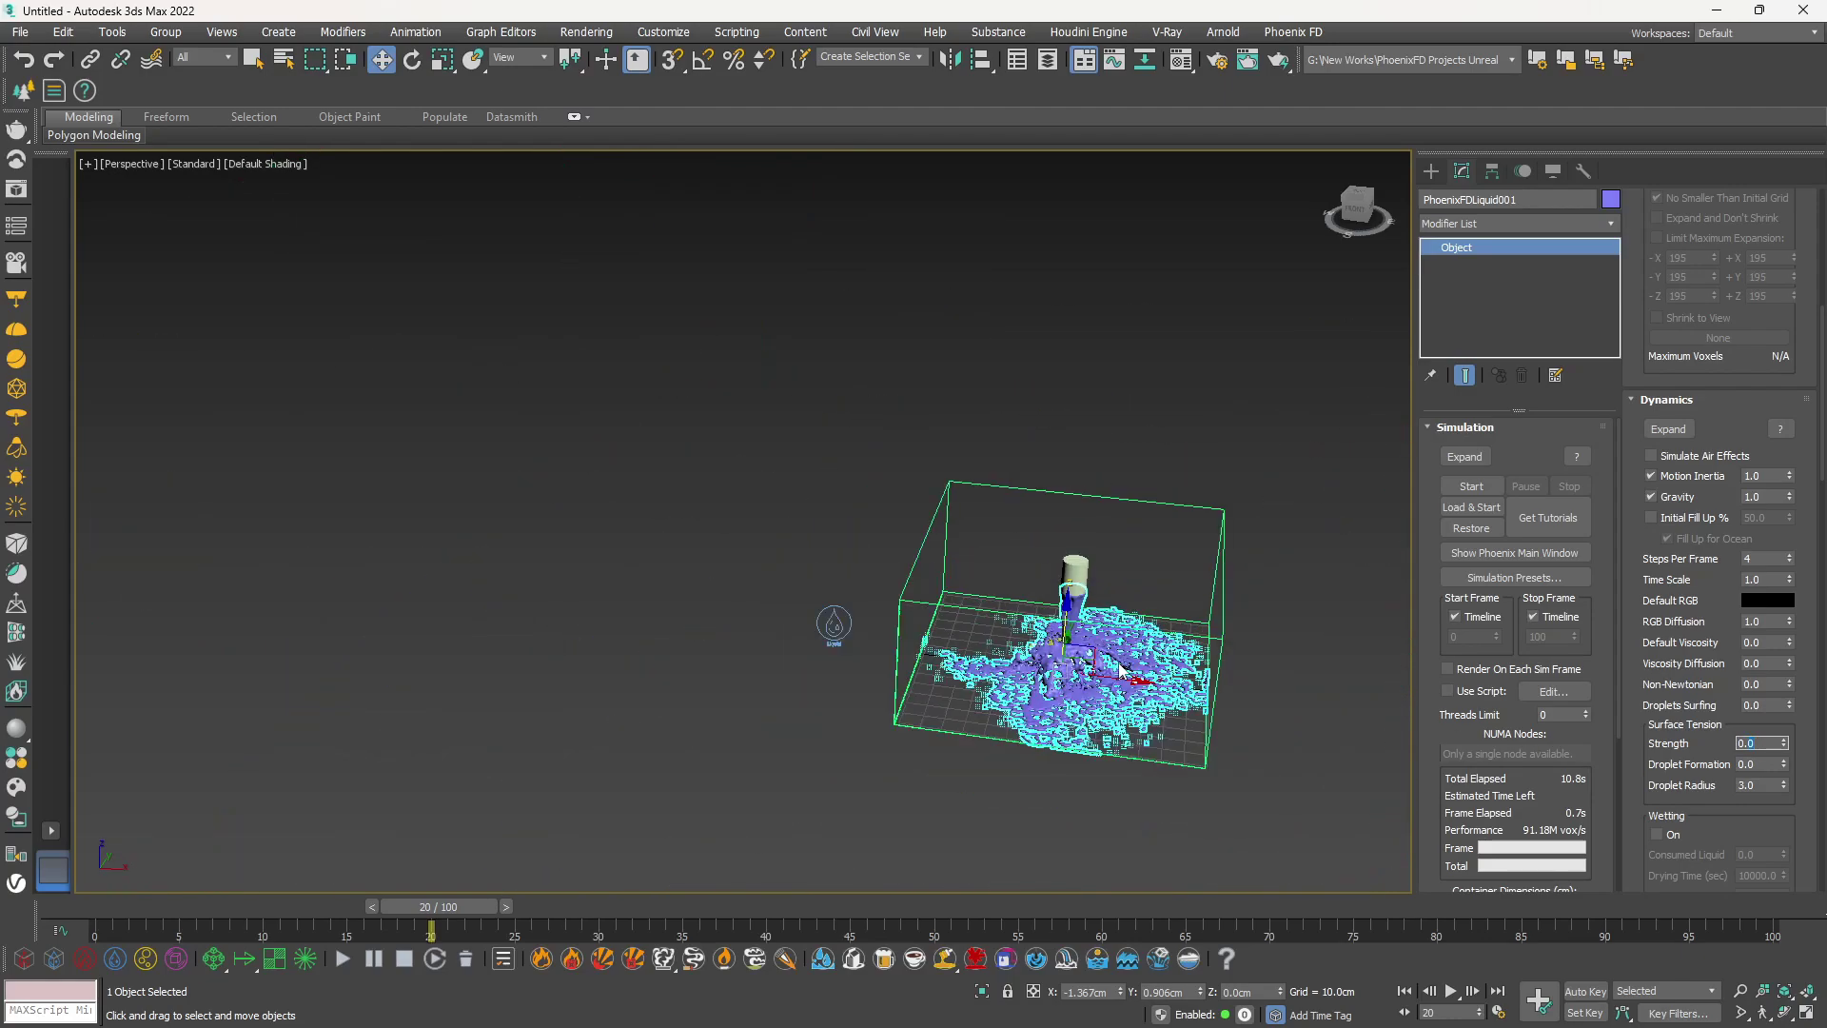
pyautogui.scroll(5, 1142, 675)
pyautogui.scroll(-2, 1121, 669)
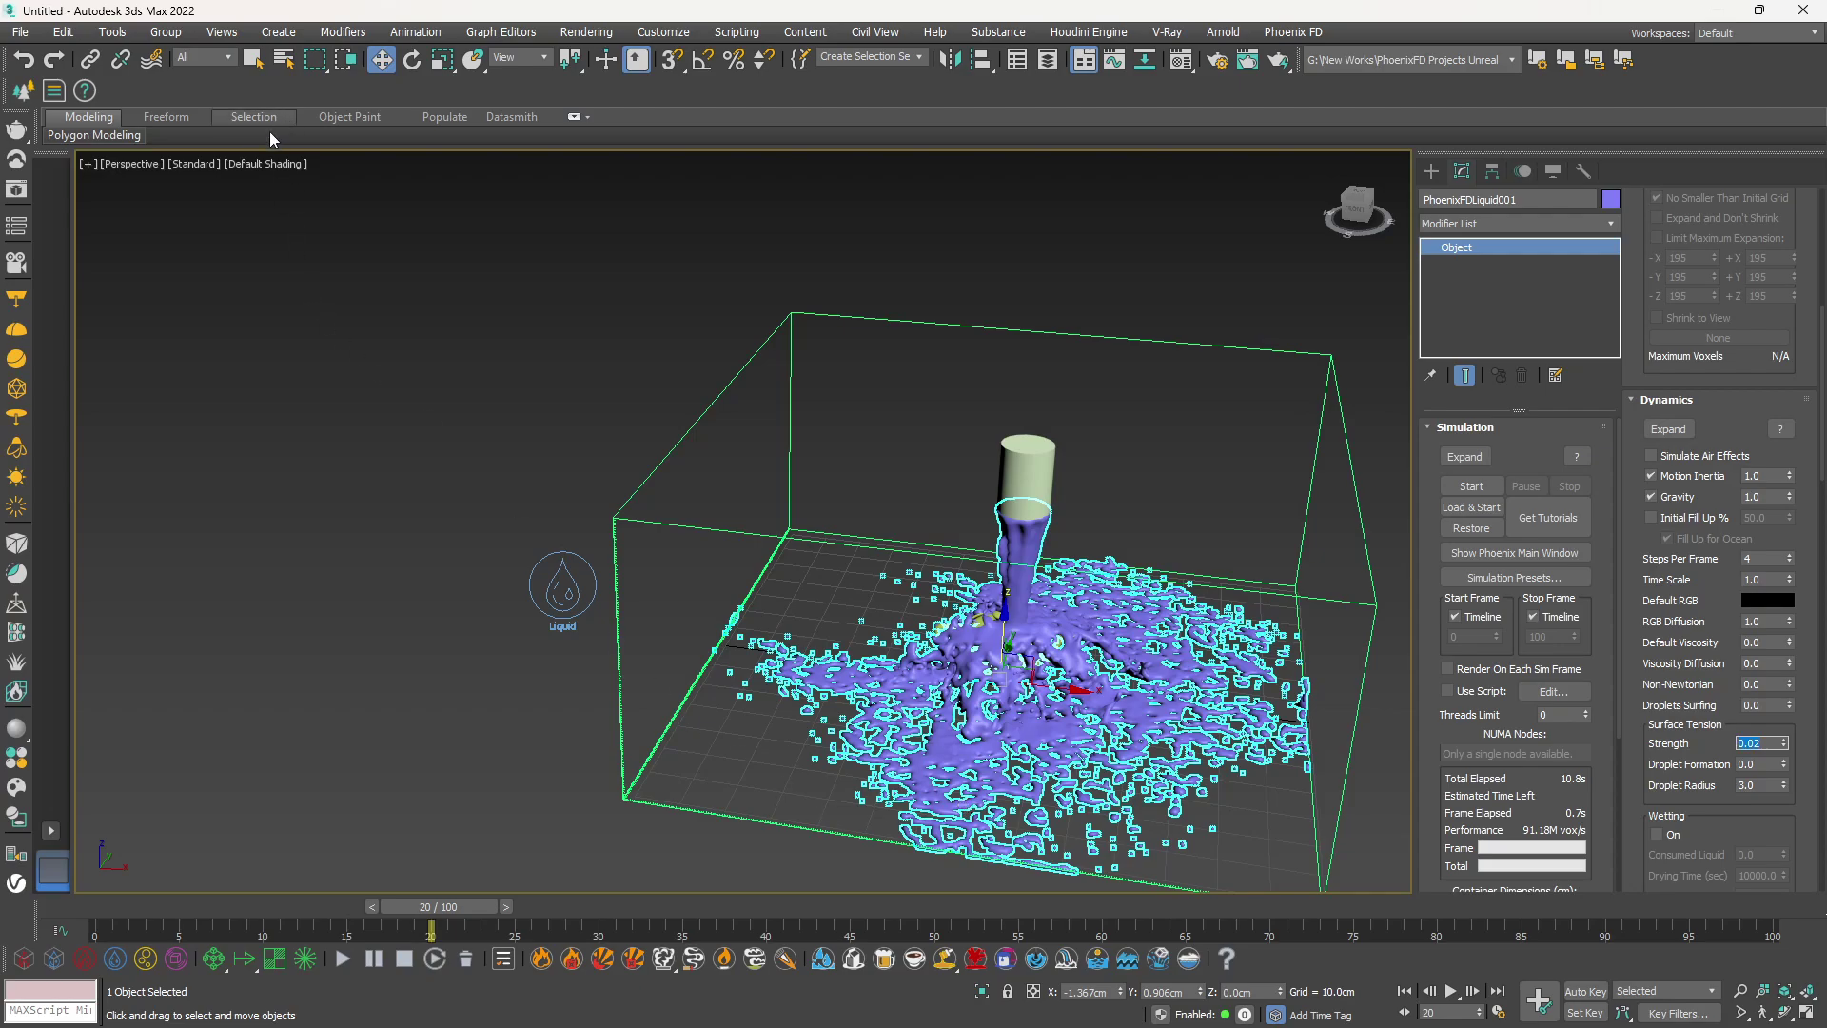
# Rerun the liquid simulation with surface tension and watch the liquid flow over the teapot and spread across the container
pyautogui.click(342, 958)
pyautogui.scroll(3, 948, 733)
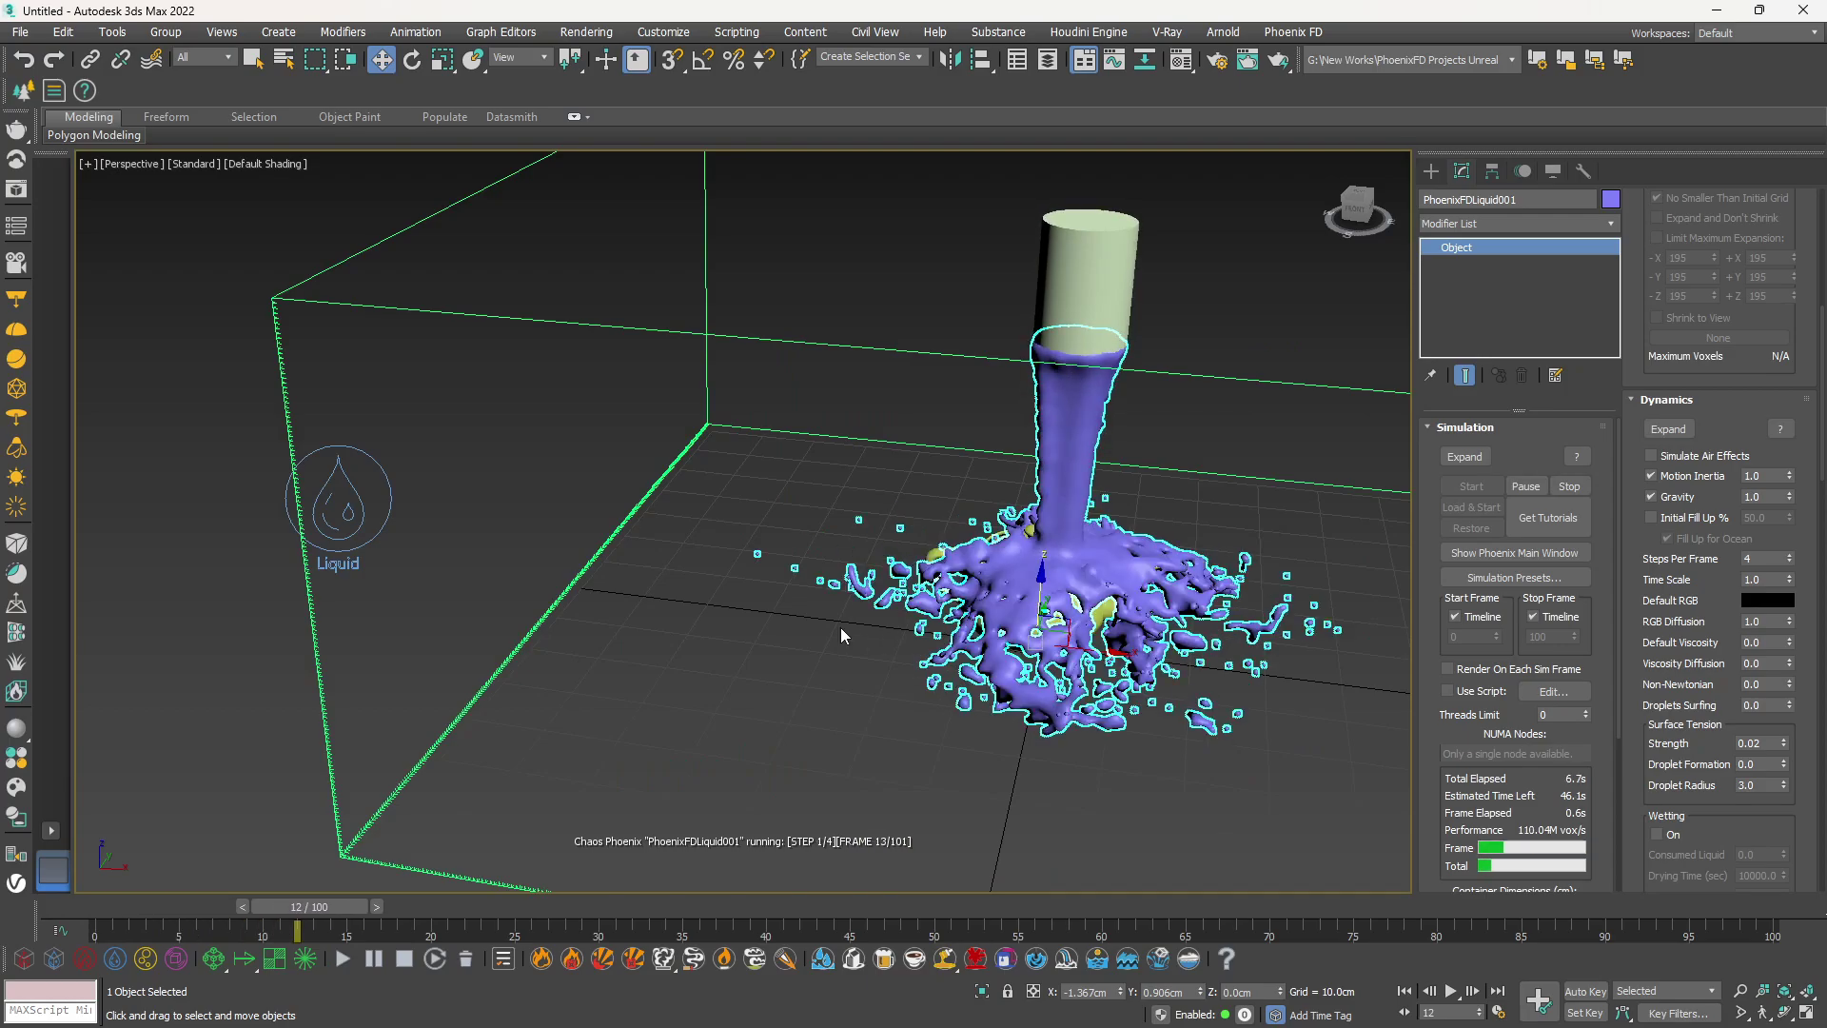
pyautogui.scroll(-3, 838, 626)
pyautogui.scroll(3, 837, 626)
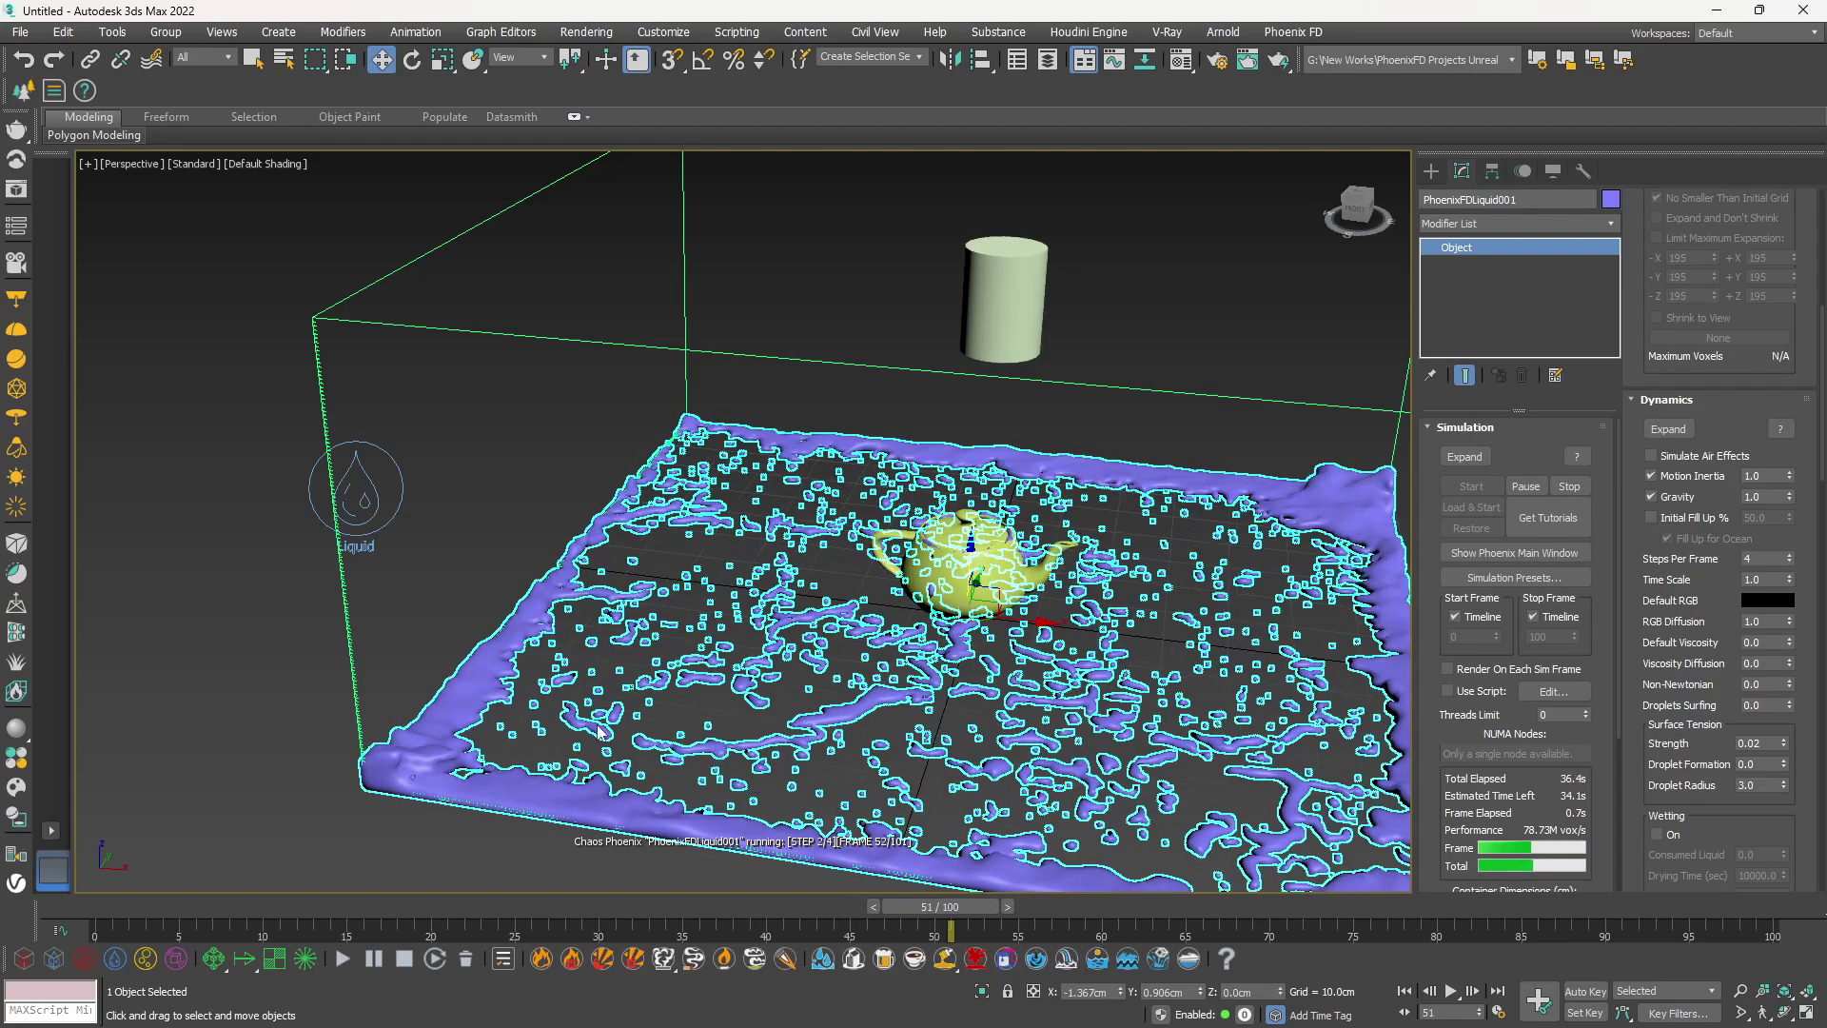
# Stop the running liquid simulation and return the timeline to frame 0
pyautogui.click(404, 961)
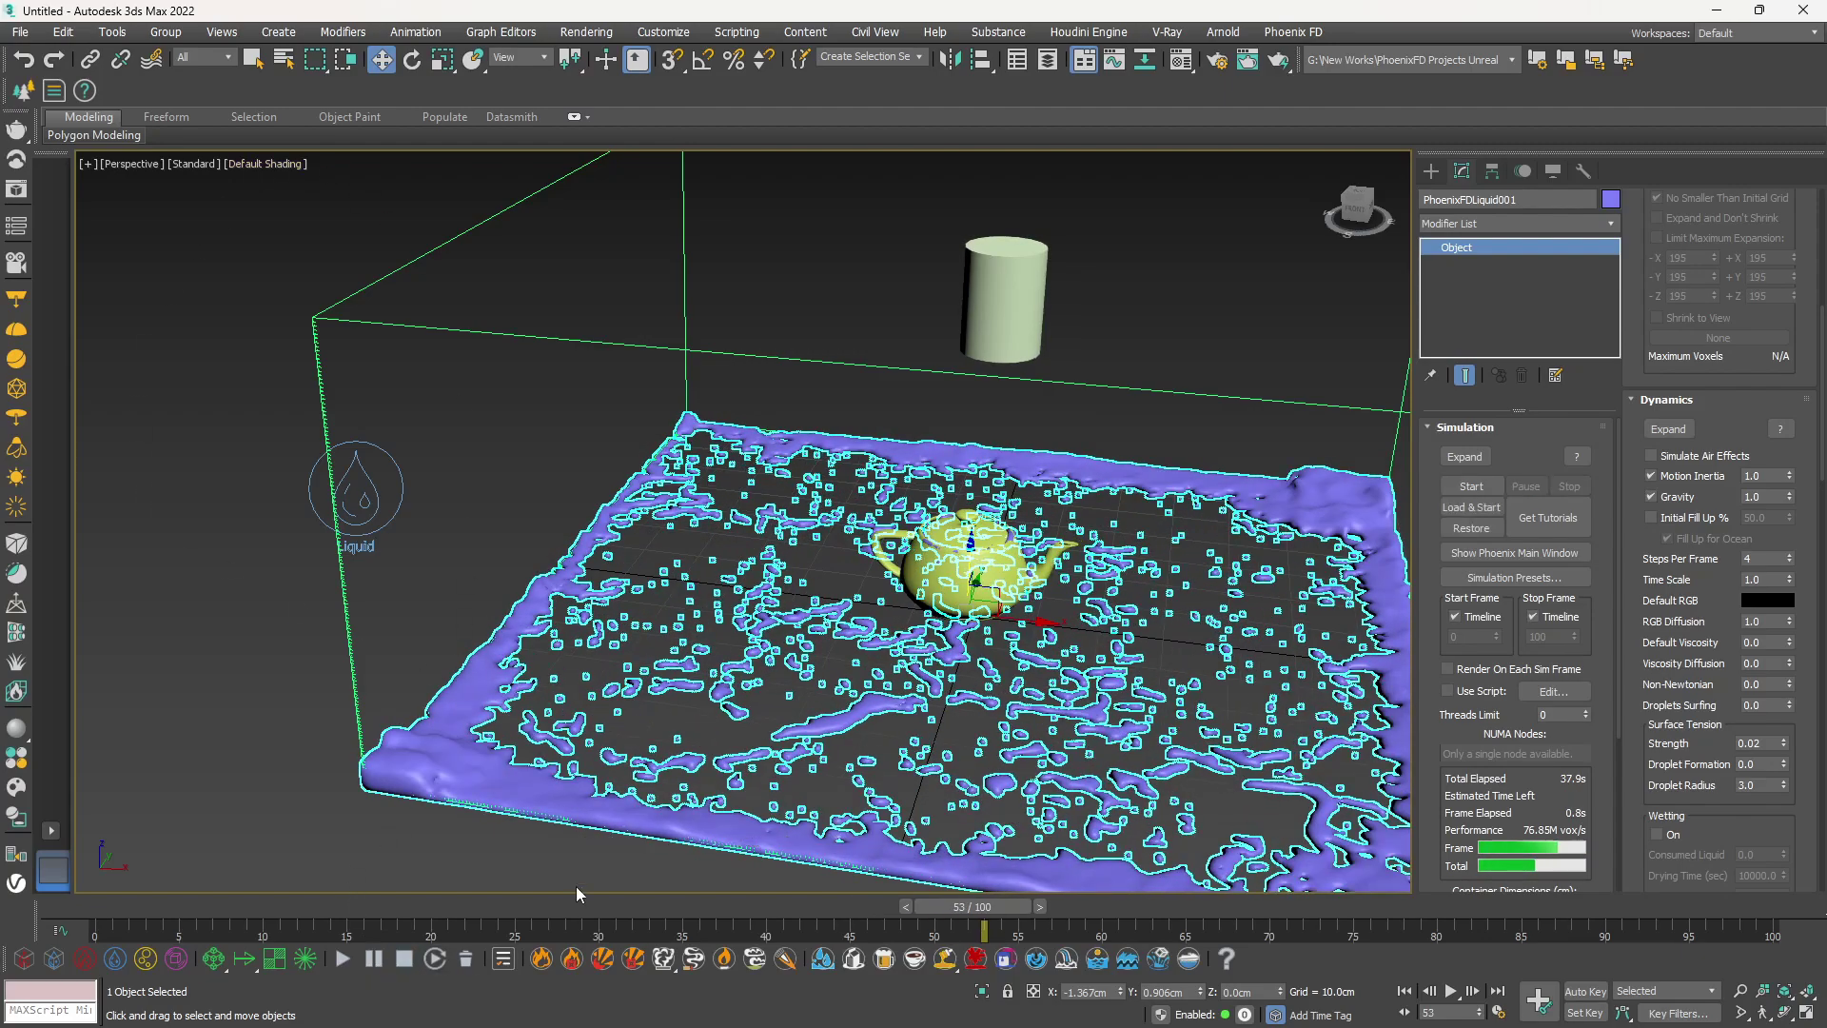
pyautogui.moveTo(1000, 908); pyautogui.dragTo(86, 899)
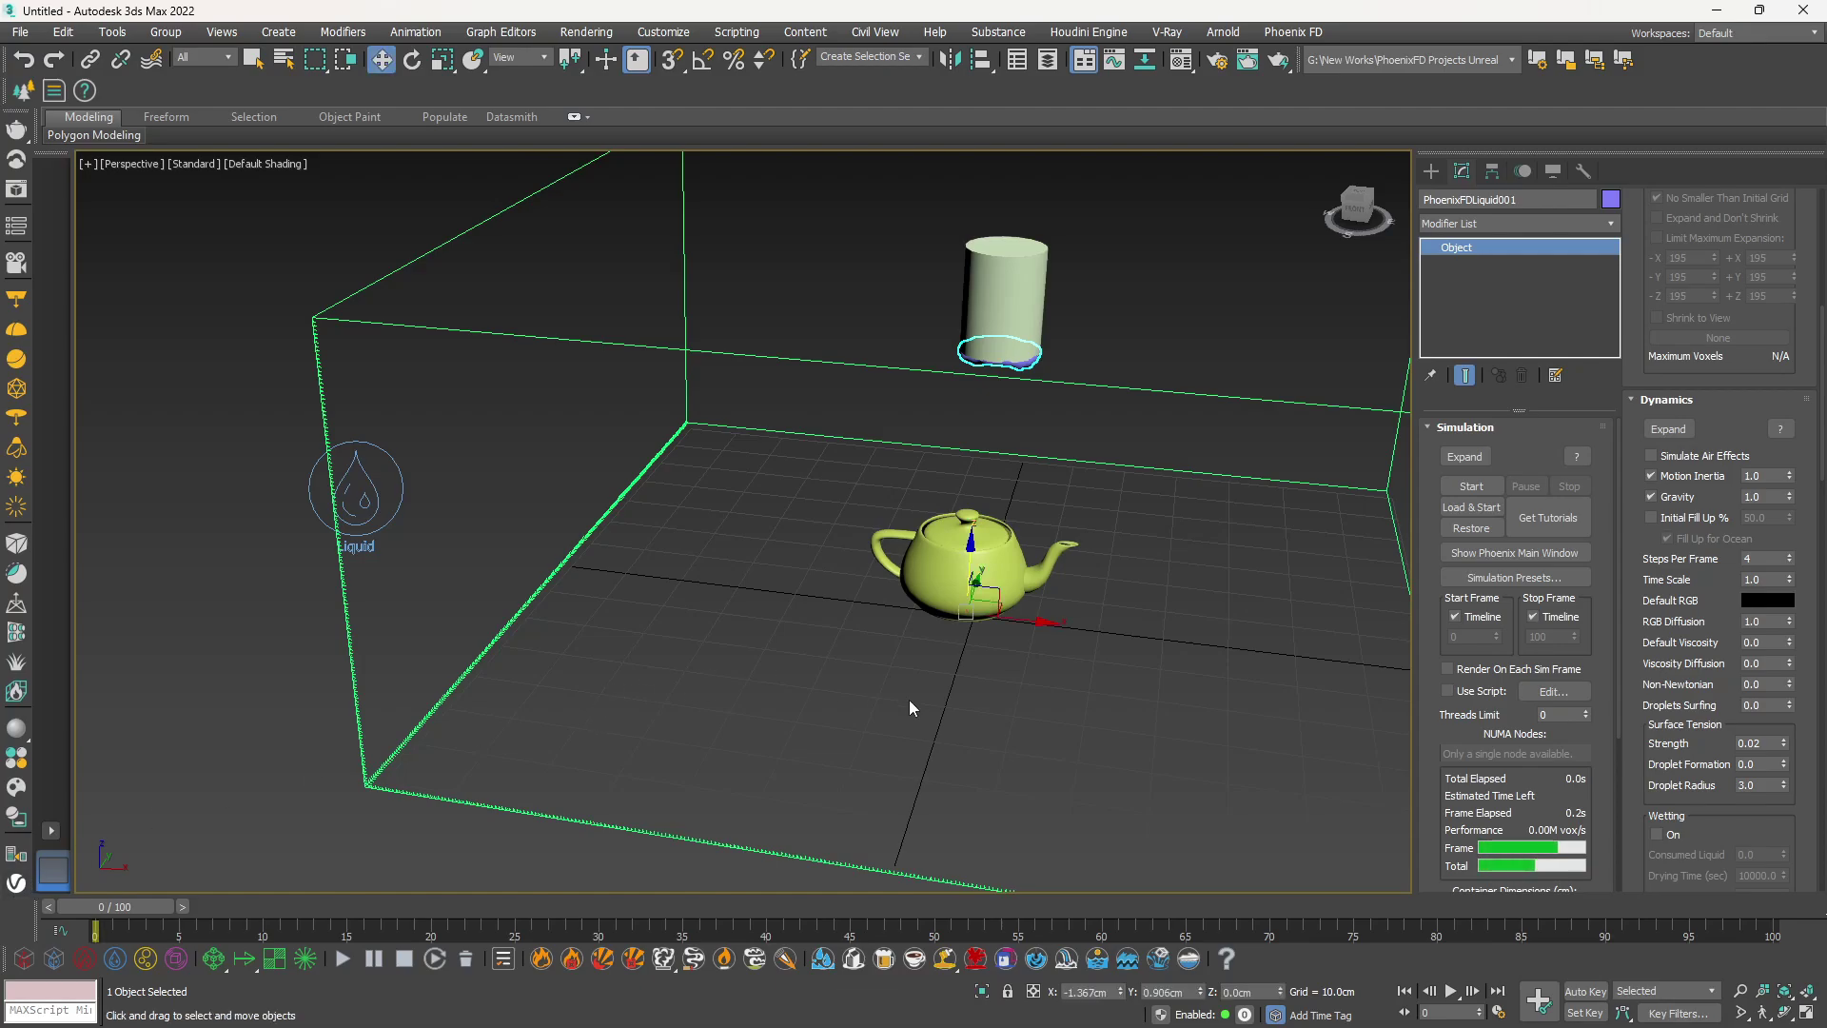
pyautogui.moveTo(910, 701)
pyautogui.keyDown('alt'); pyautogui.mouseDown(button='middle')
pyautogui.moveTo(933, 688)
pyautogui.moveTo(903, 671)
pyautogui.mouseUp(button='middle'); pyautogui.keyUp('alt')
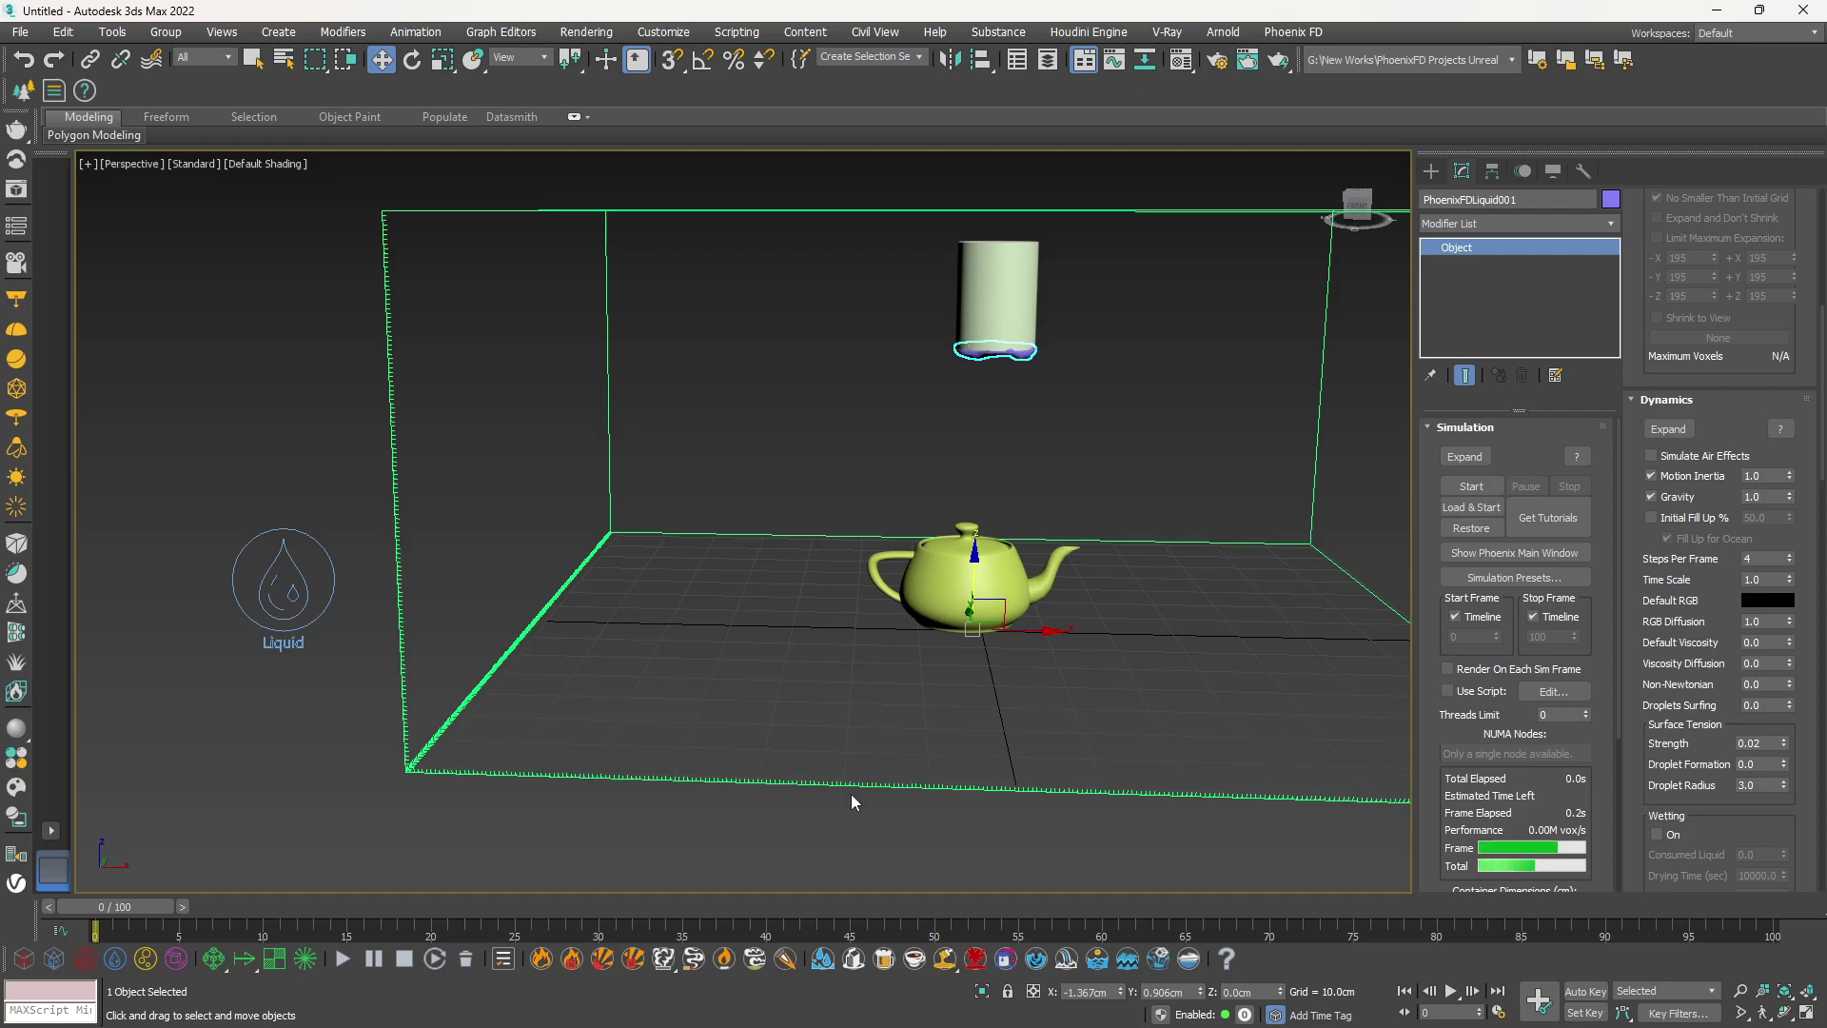
# Enable Initial Fill Up for the liquid simulator, then run the simulation briefly and stop it at the first frame
pyautogui.click(1712, 520)
pyautogui.click(344, 958)
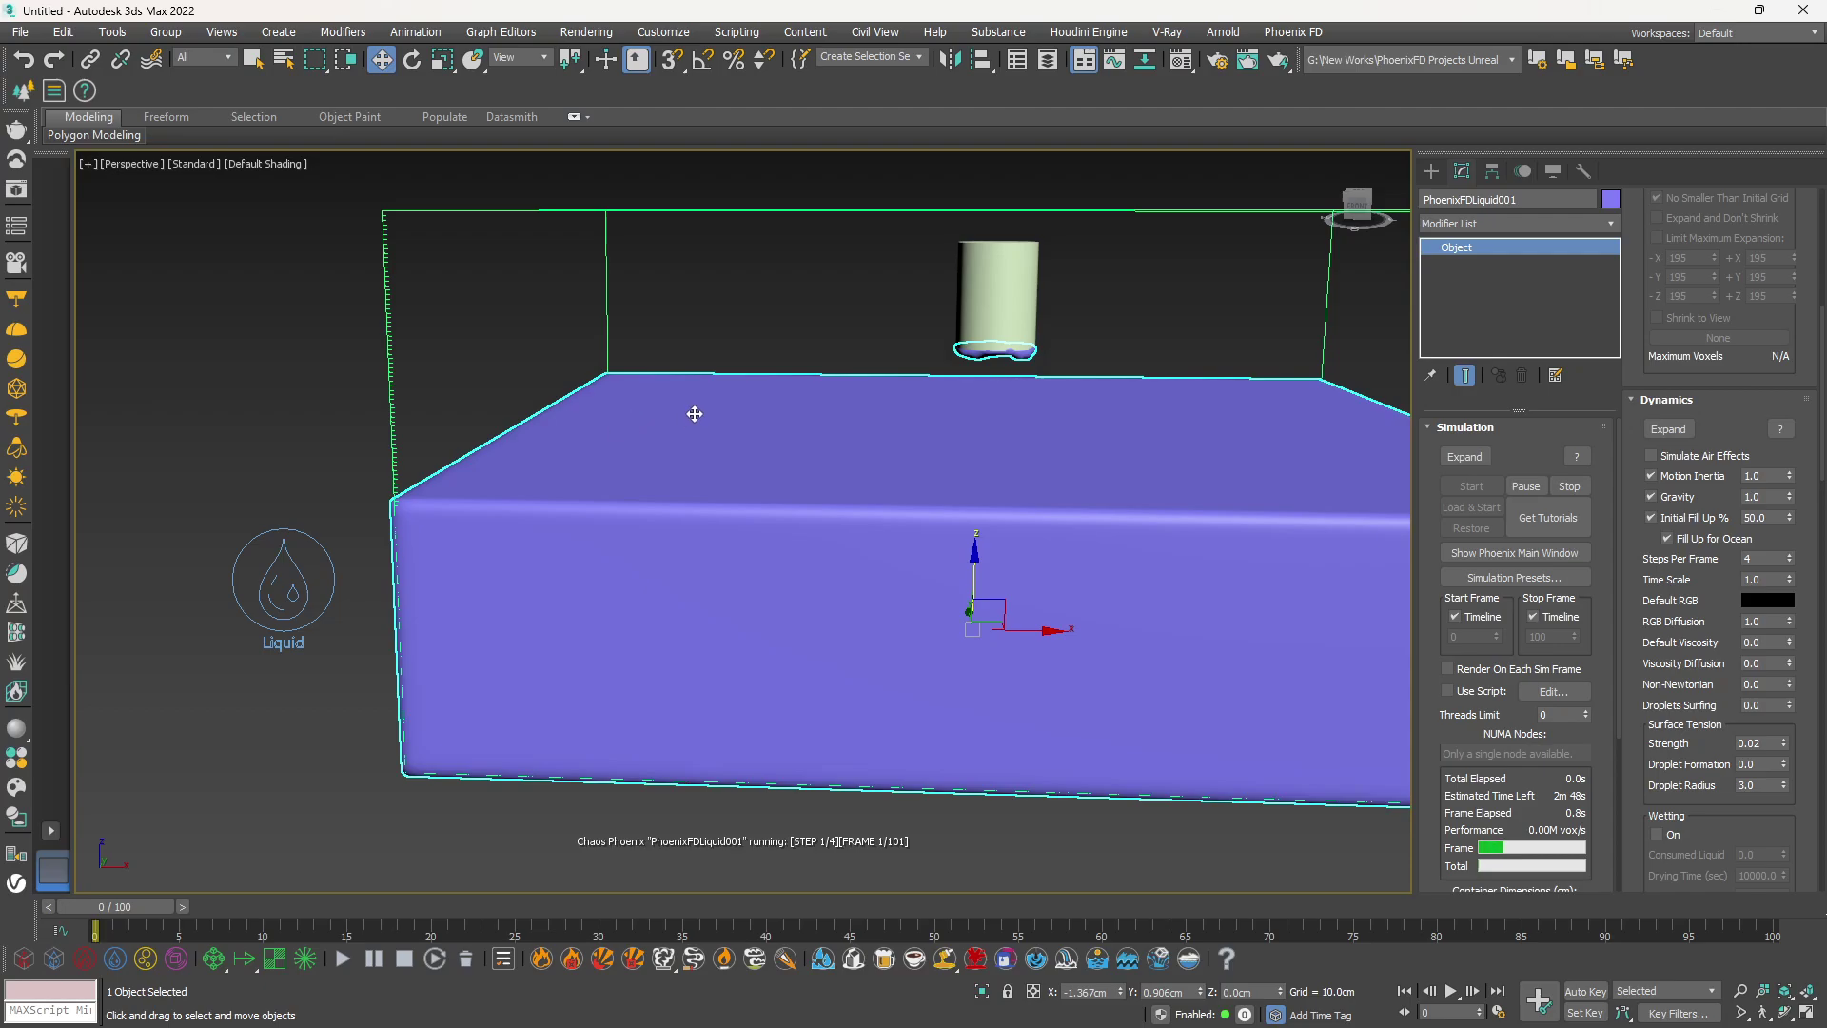
pyautogui.click(400, 957)
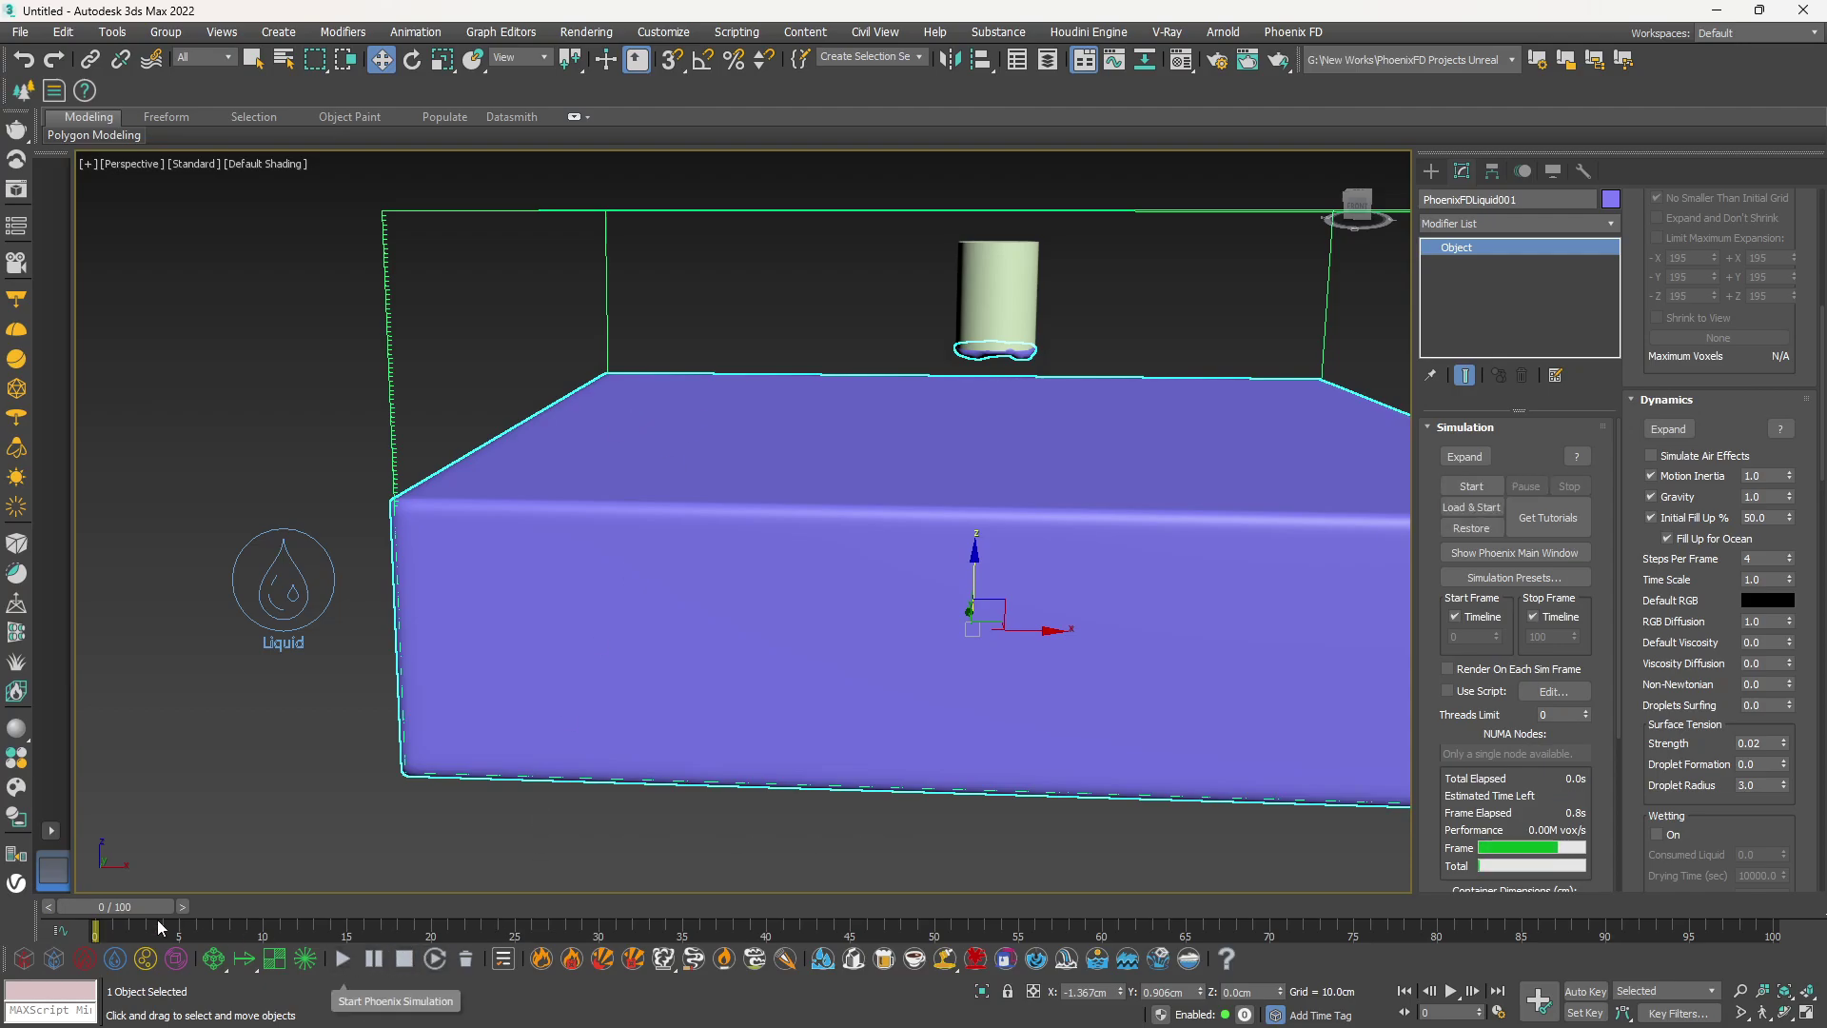
# Set the simulator's Initial Fill Up to 5% and restart the liquid simulation
pyautogui.click(1755, 518)
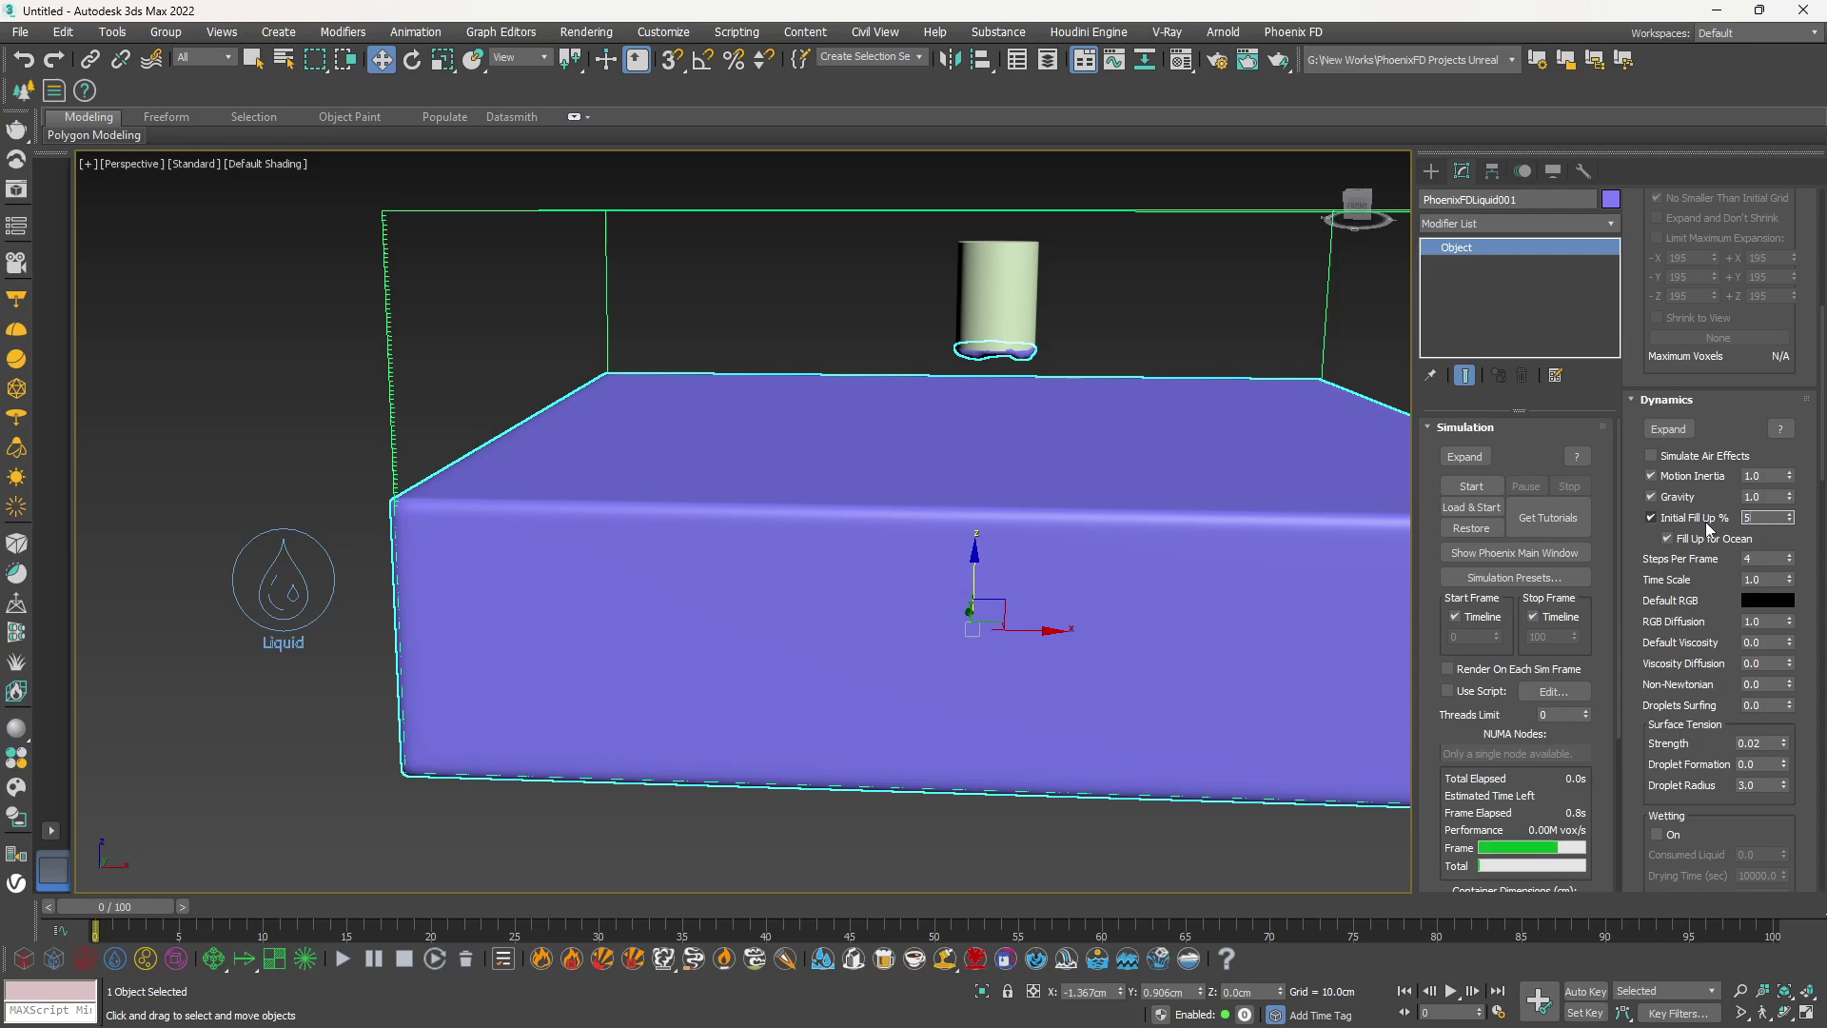
pyautogui.write('5')
pyautogui.press('Return')
pyautogui.click(329, 963)
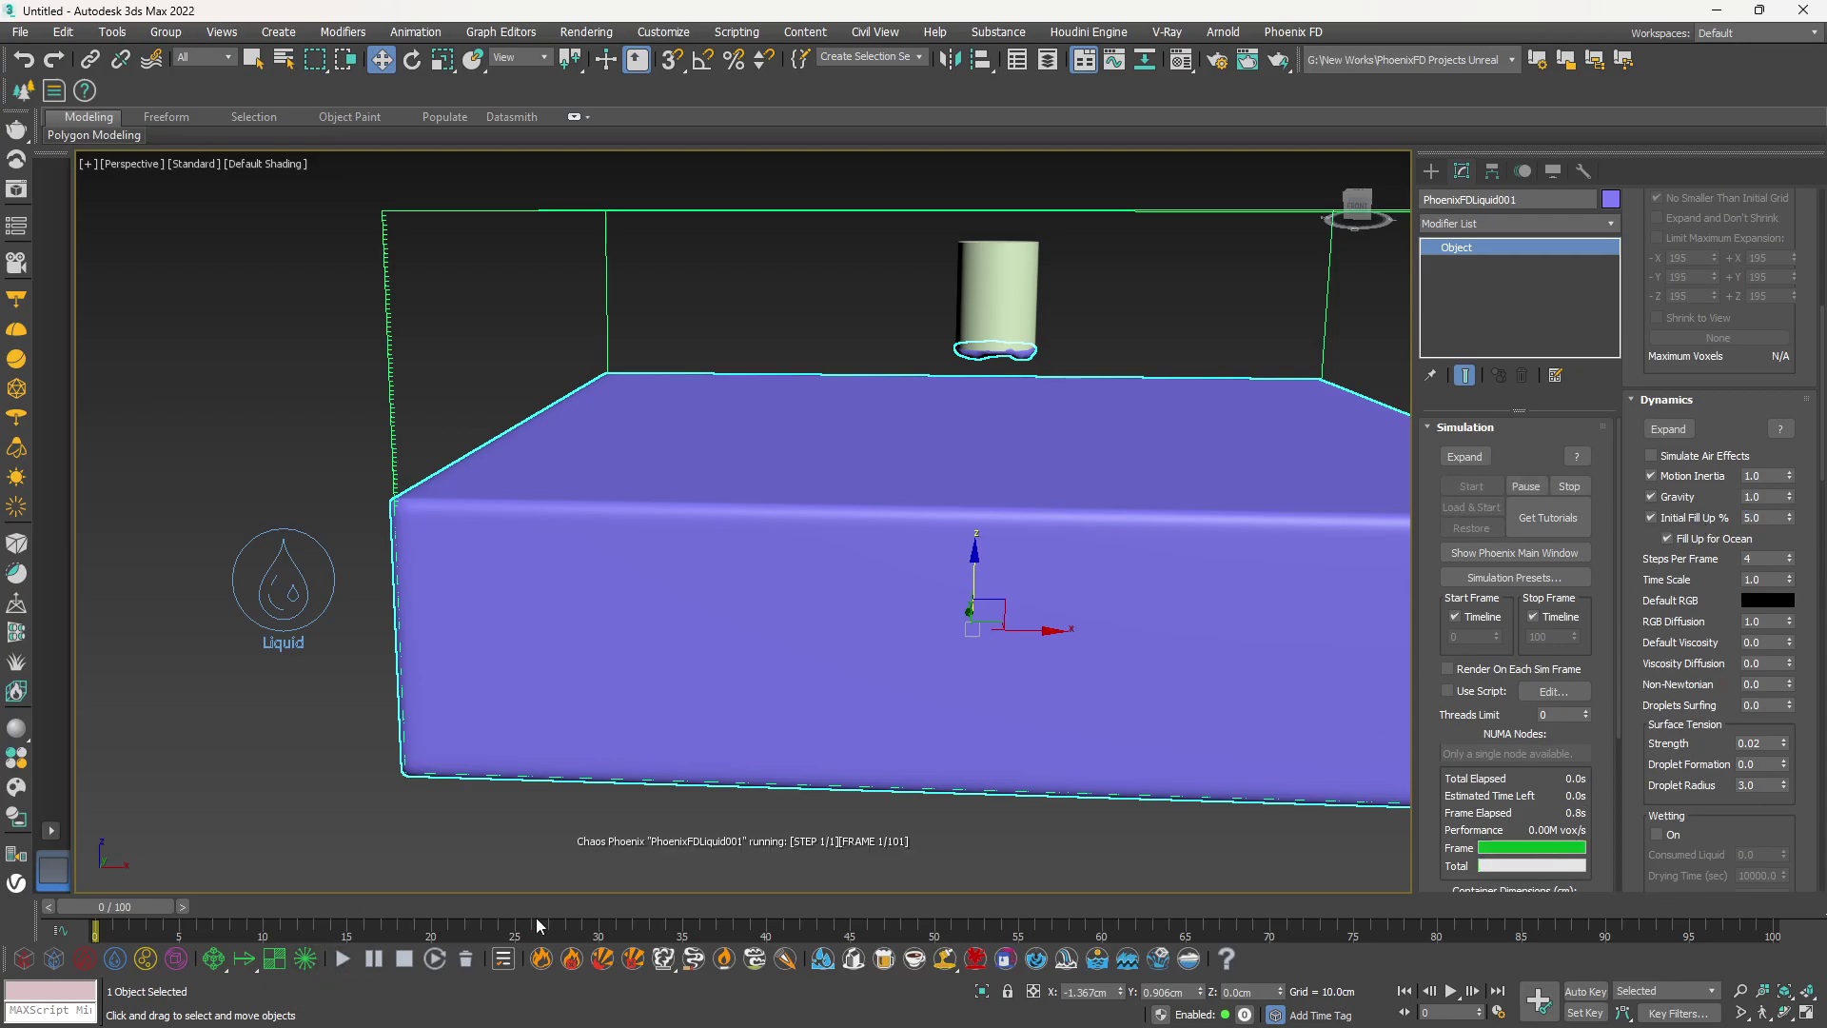